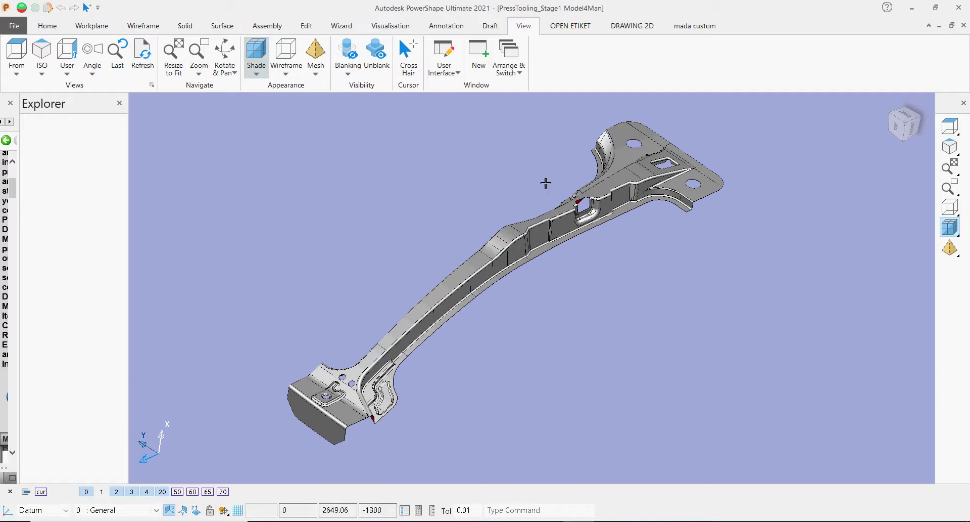
Inspect the pressed part at an angle and from the front, and check it with undercut shading against the Datum workplane
{"action": "scroll", "coordinate": [531, 278], "scroll_direction": "down", "scroll_amount": 3}
{"action": "middle_click_drag", "start_coordinate": [523, 277], "coordinate": [649, 335]}
{"action": "scroll", "coordinate": [613, 314], "scroll_direction": "up", "scroll_amount": 3}
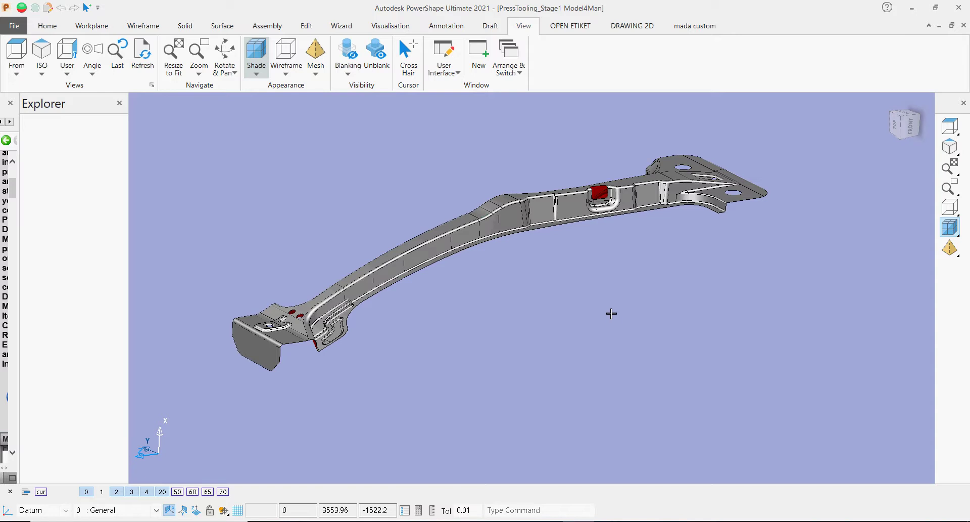
{"action": "left_click", "coordinate": [910, 124]}
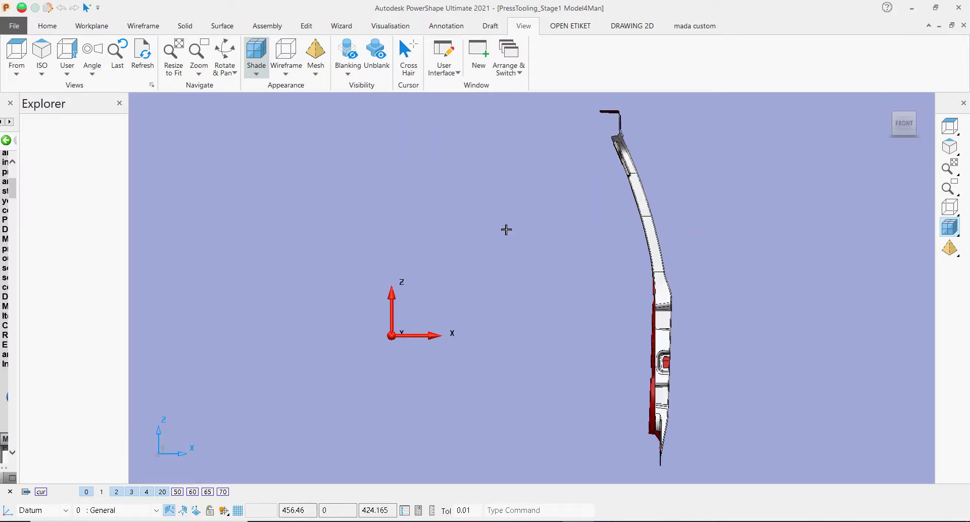
{"action": "scroll", "coordinate": [586, 296], "scroll_direction": "up", "scroll_amount": 1}
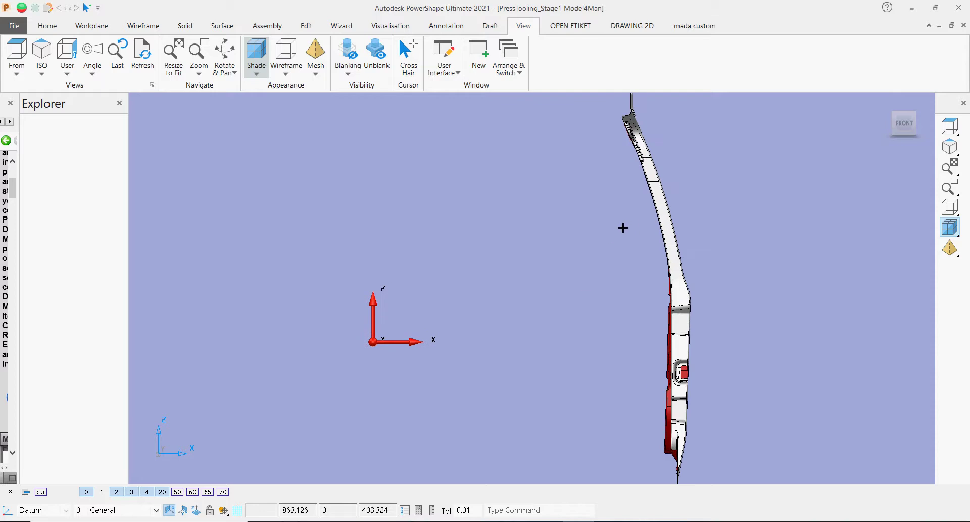
{"action": "scroll", "coordinate": [622, 233], "scroll_direction": "down", "scroll_amount": 1}
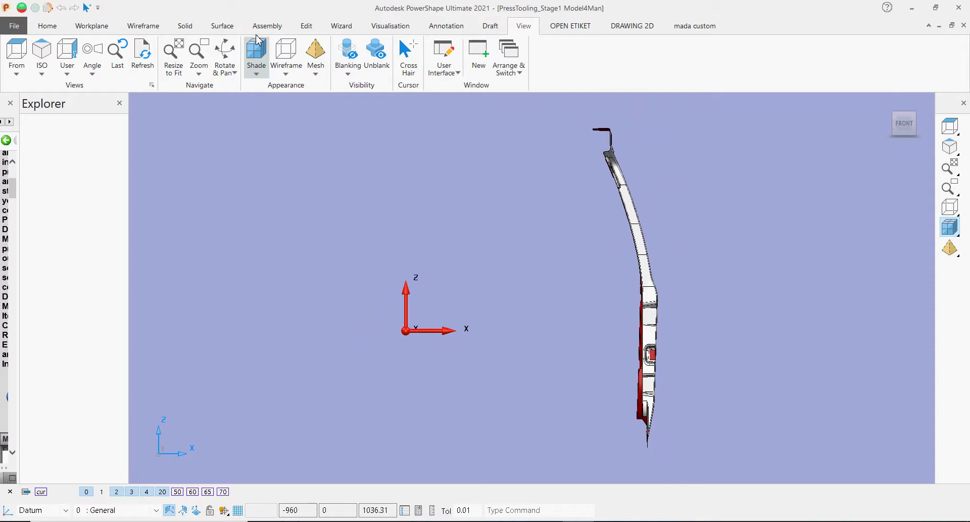
{"action": "left_click", "coordinate": [390, 26]}
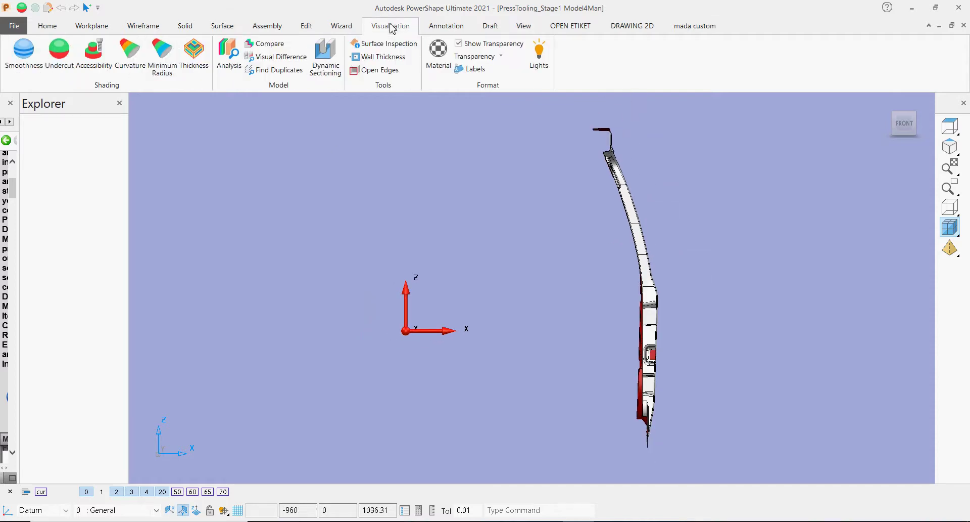
{"action": "left_click", "coordinate": [59, 54]}
{"action": "mouse_move", "coordinate": [517, 277]}
{"action": "middle_mouse_down"}
{"action": "mouse_move", "coordinate": [563, 269]}
{"action": "mouse_move", "coordinate": [277, 255]}
{"action": "mouse_move", "coordinate": [769, 256]}
{"action": "mouse_move", "coordinate": [824, 197]}
{"action": "middle_mouse_up"}
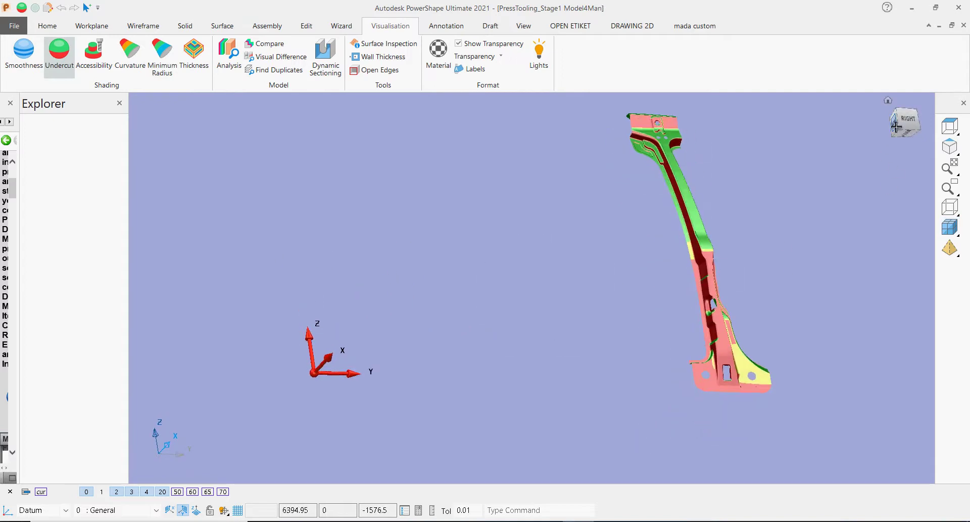
{"action": "left_click", "coordinate": [896, 127]}
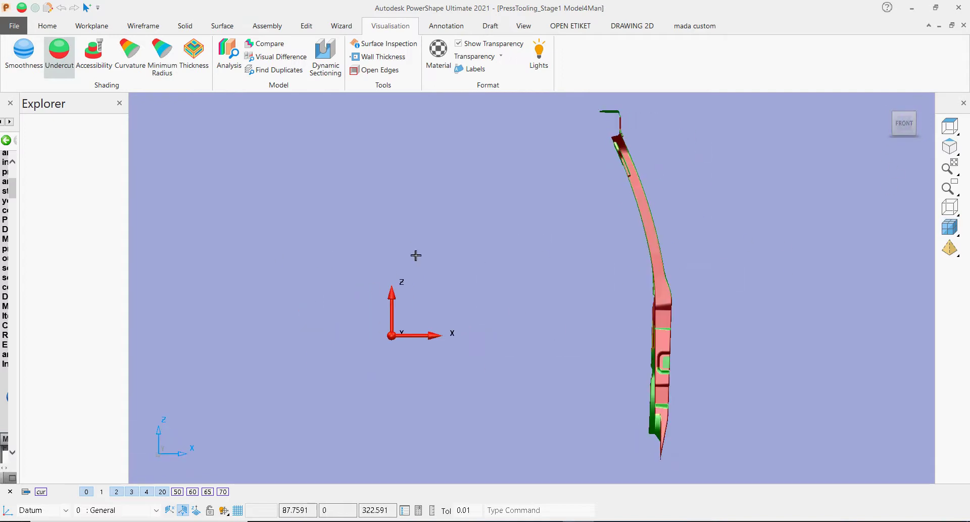
{"action": "left_click", "coordinate": [59, 55]}
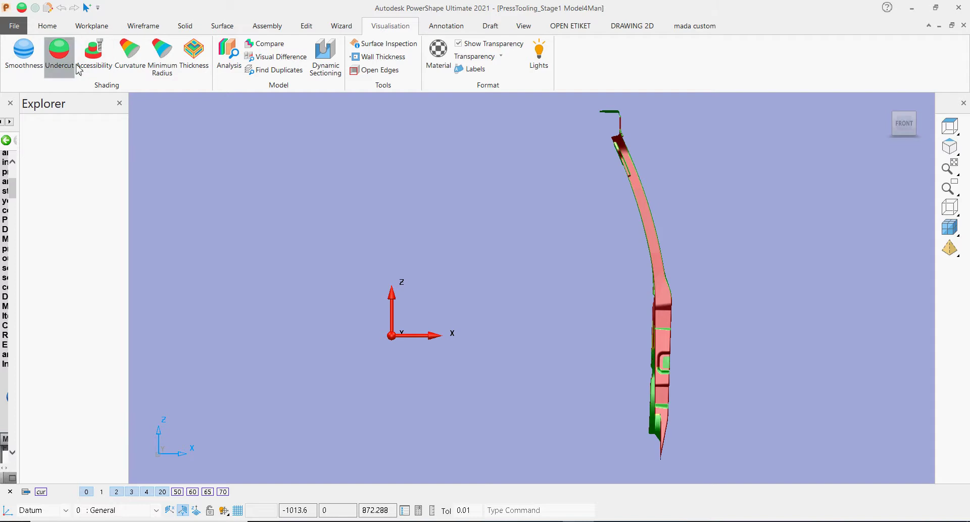
Realign the Datum workplane with the average normal of the whole part, keeping Surface area enabled
{"action": "right_click", "coordinate": [391, 336]}
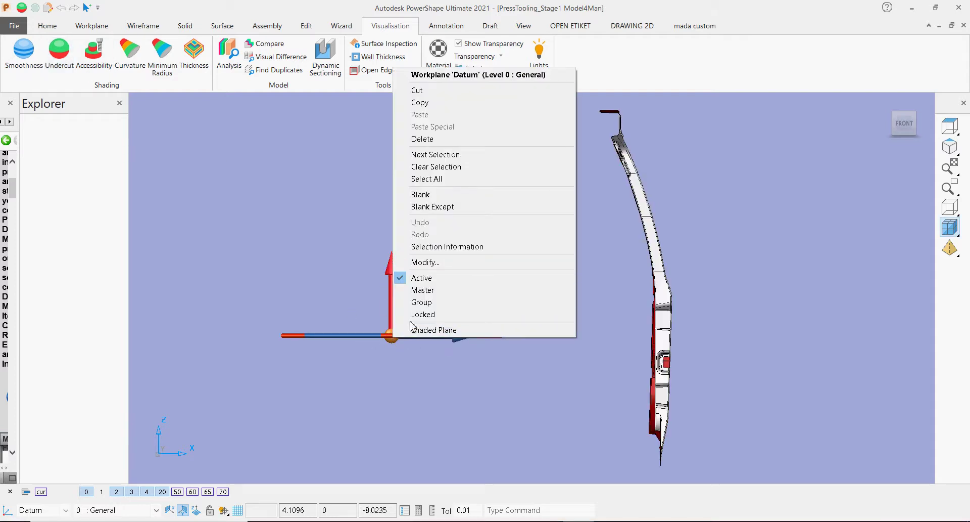
{"action": "left_click", "coordinate": [442, 262]}
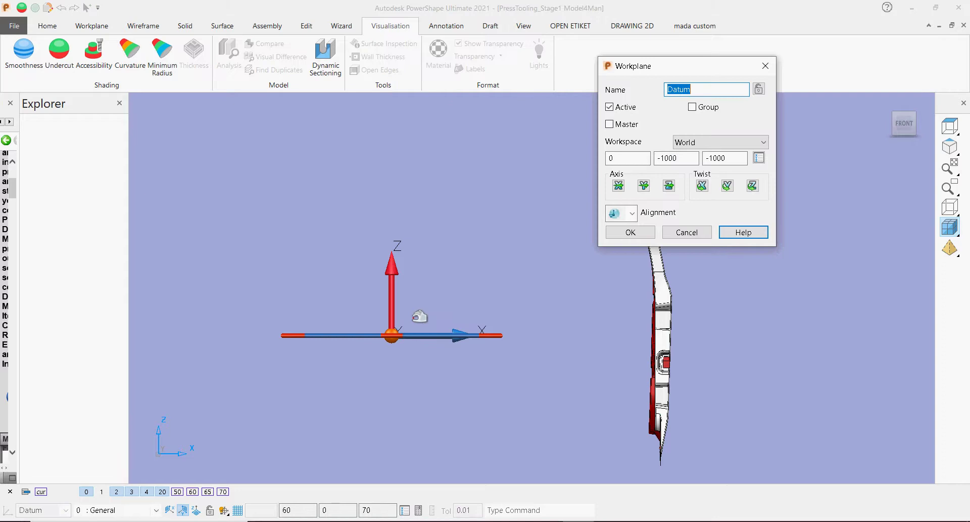
{"action": "left_click_drag", "start_coordinate": [638, 80], "coordinate": [505, 147]}
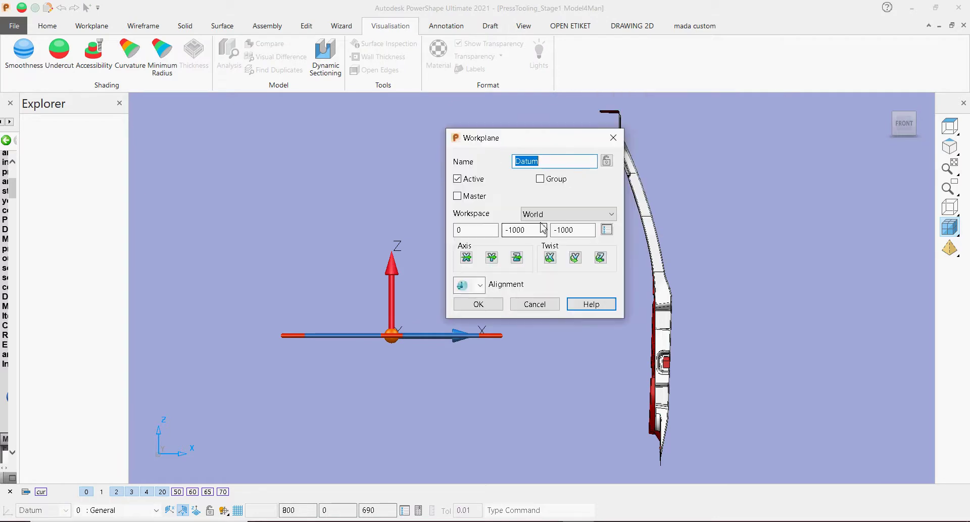
{"action": "left_click", "coordinate": [479, 285]}
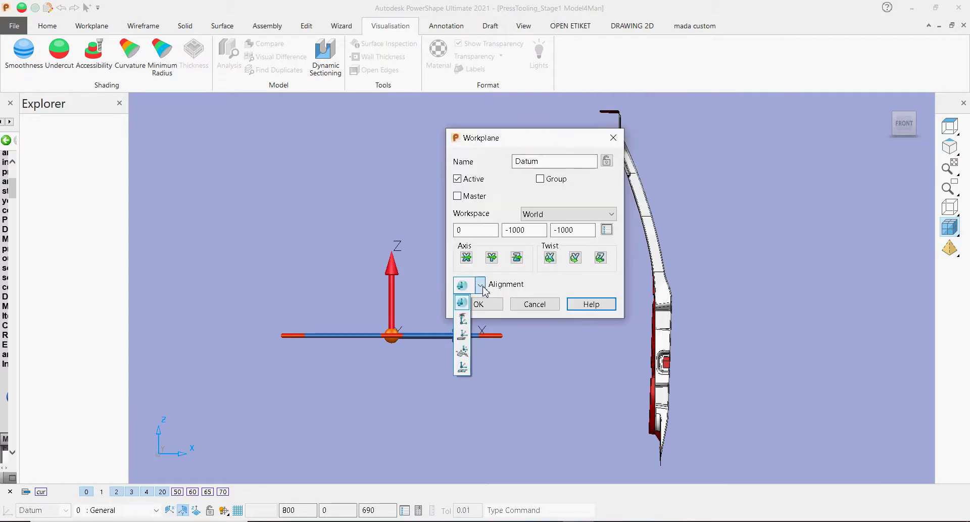
{"action": "left_click", "coordinate": [463, 352]}
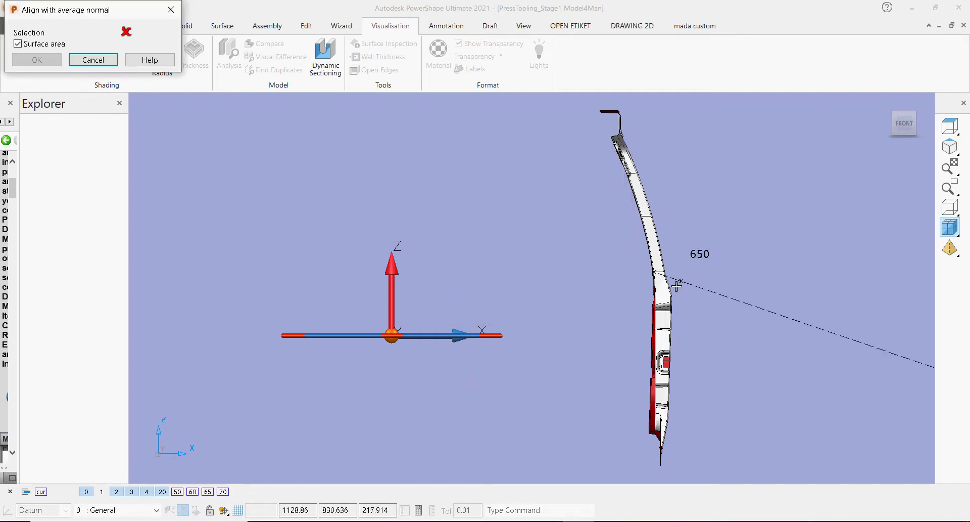
{"action": "middle_click_drag", "start_coordinate": [730, 242], "coordinate": [723, 246]}
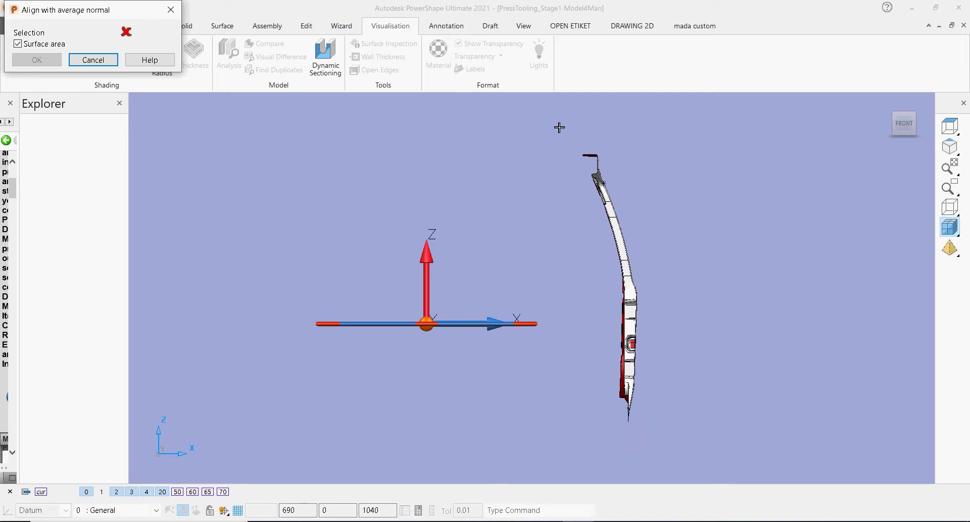
{"action": "left_click_drag", "start_coordinate": [559, 125], "coordinate": [741, 428]}
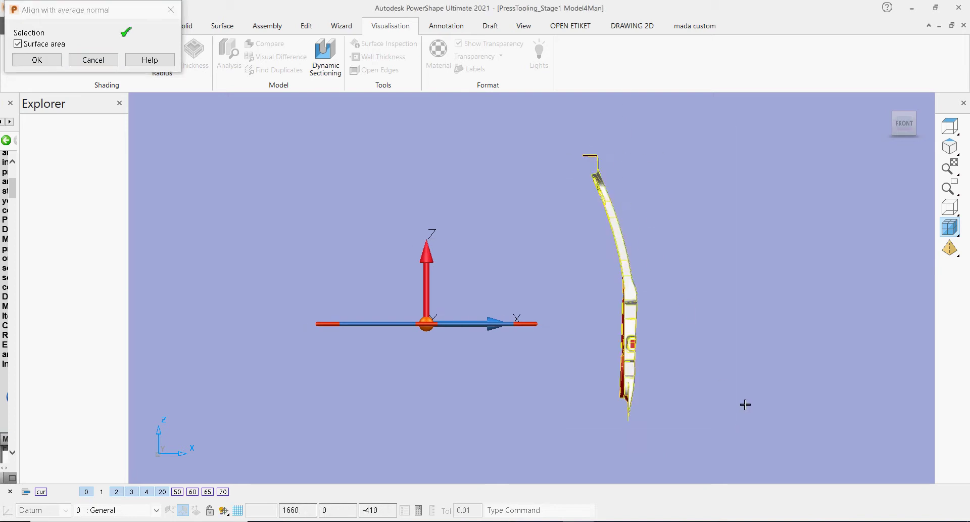
{"action": "left_click", "coordinate": [37, 59]}
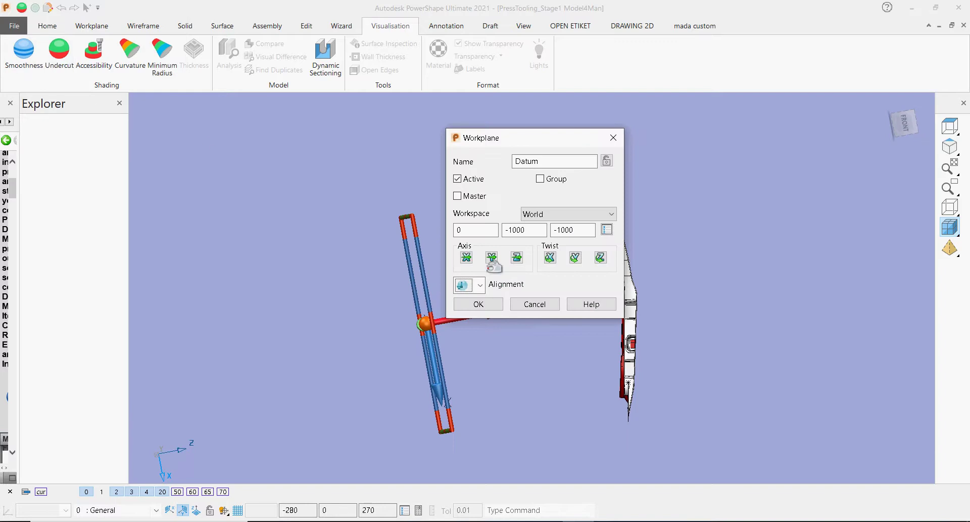
{"action": "left_click", "coordinate": [477, 304]}
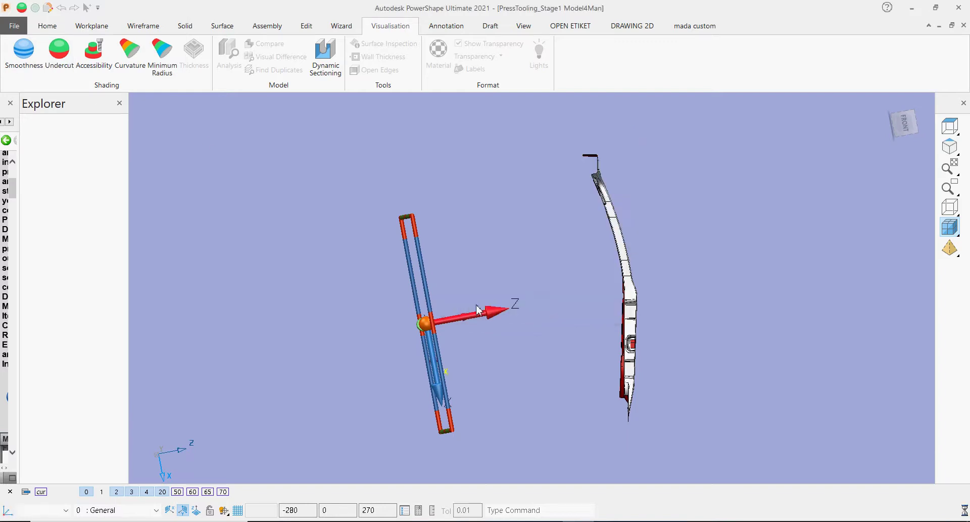
Examine the part's orientation from the front and top relative to the realigned Datum workplane
{"action": "left_click", "coordinate": [906, 124]}
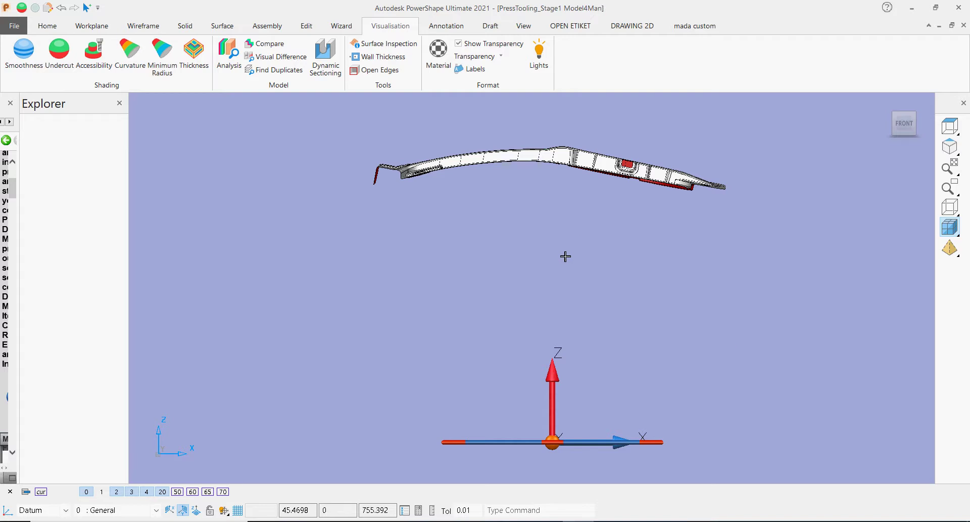
{"action": "middle_click_drag", "start_coordinate": [565, 255], "coordinate": [565, 305]}
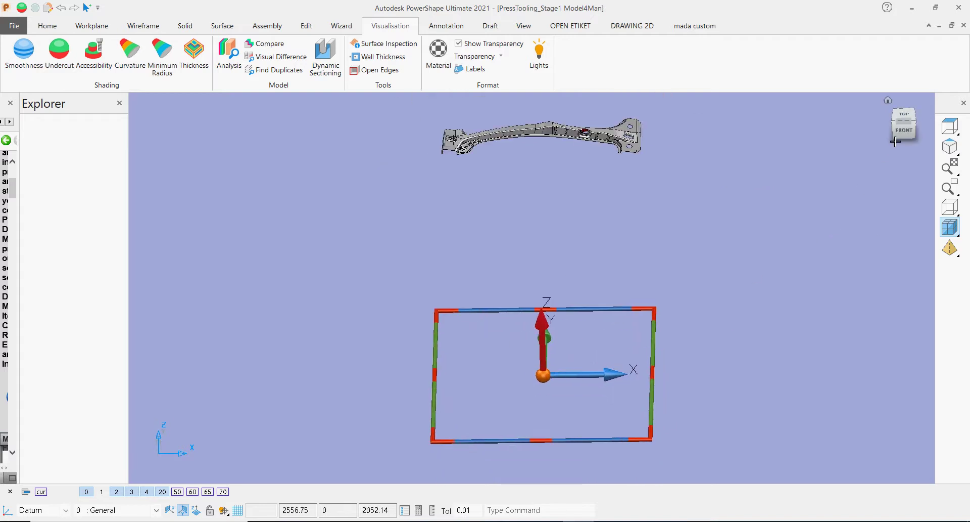
{"action": "left_click", "coordinate": [905, 121]}
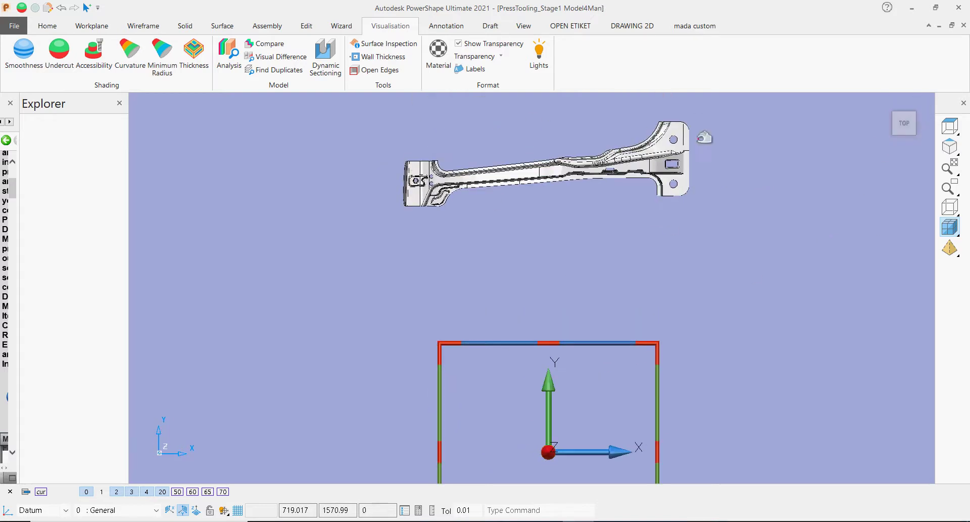
{"action": "left_click", "coordinate": [364, 141]}
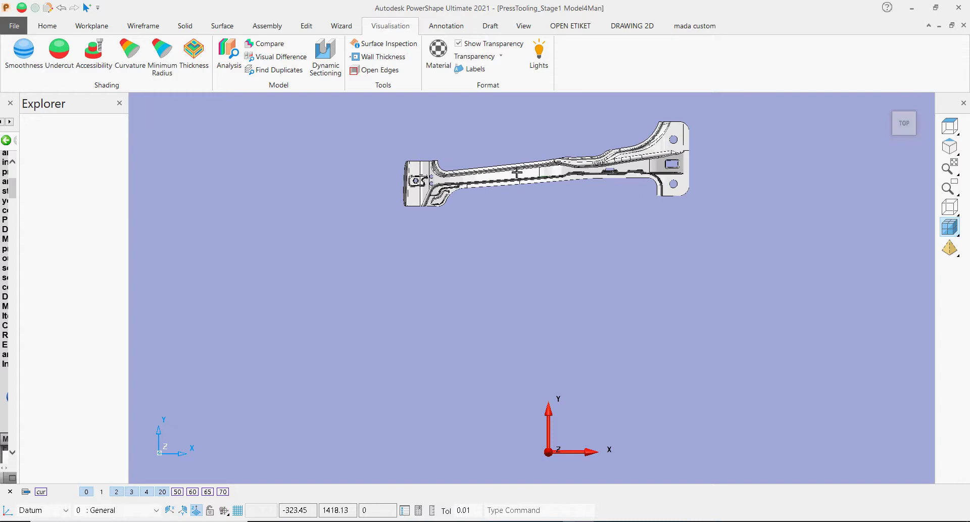
{"action": "left_click_drag", "start_coordinate": [366, 121], "coordinate": [726, 219]}
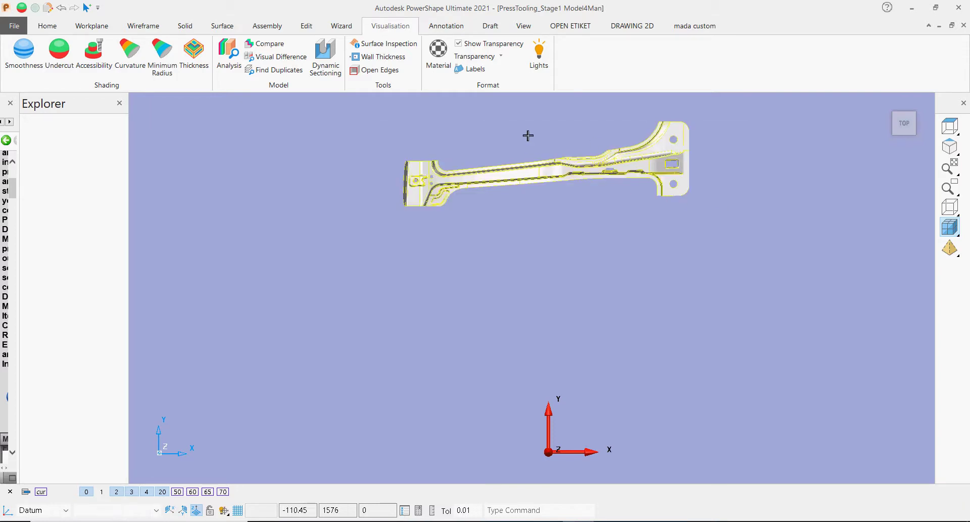
{"action": "right_click", "coordinate": [549, 451]}
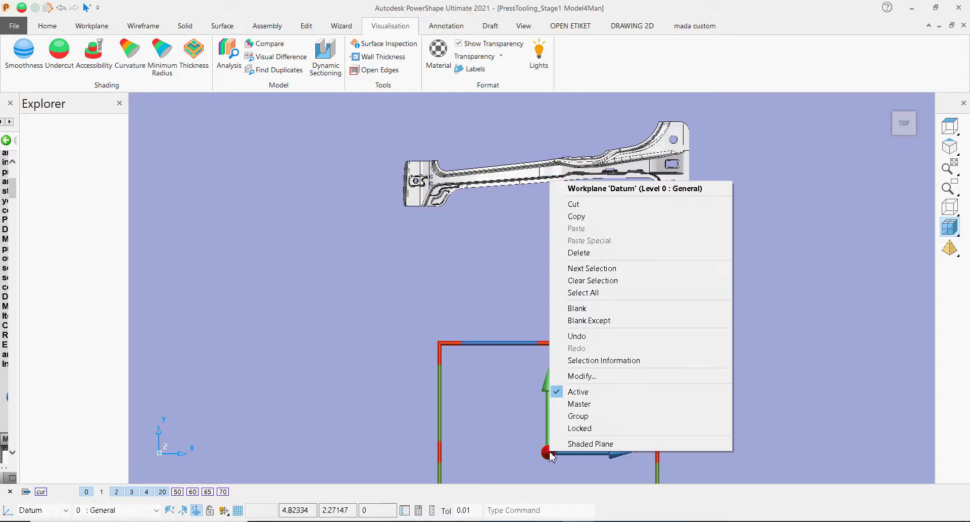
{"action": "left_click", "coordinate": [609, 377]}
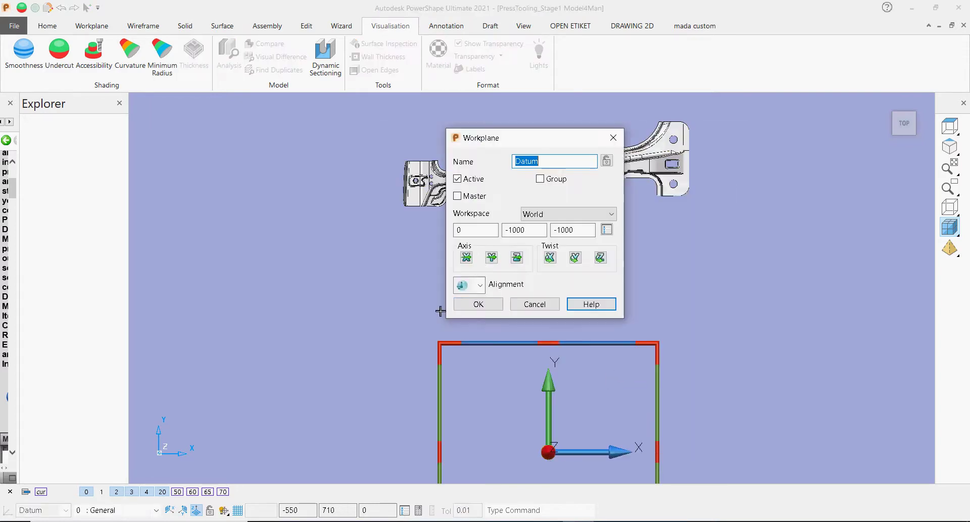
{"action": "left_click", "coordinate": [464, 285]}
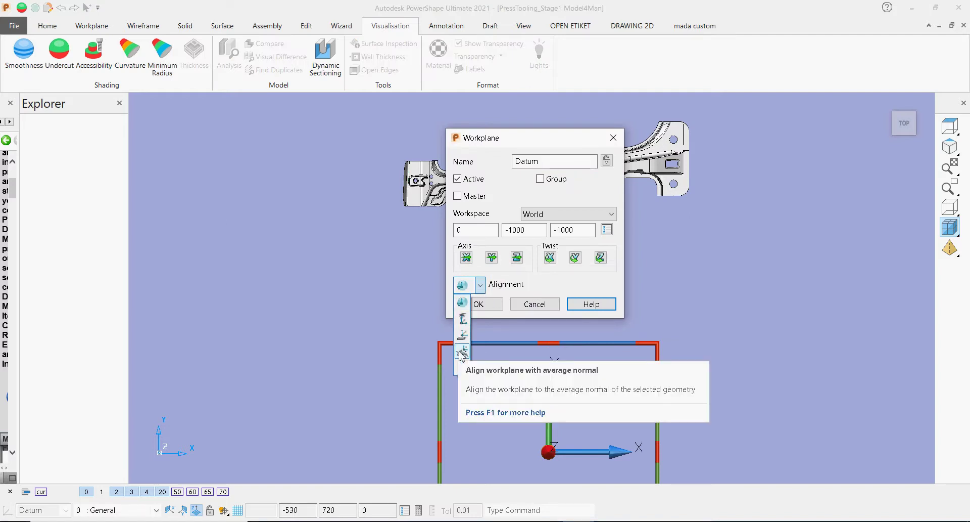
{"action": "left_click", "coordinate": [531, 304]}
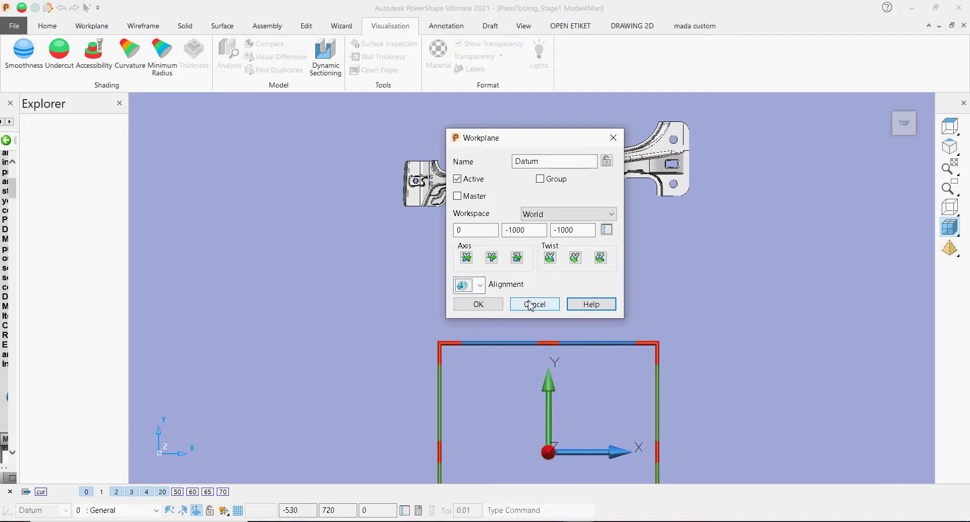
{"action": "left_click", "coordinate": [558, 309]}
Select the whole part in front view and create a new workplane at the top of the selection
{"action": "middle_click_drag", "start_coordinate": [574, 317], "coordinate": [554, 378]}
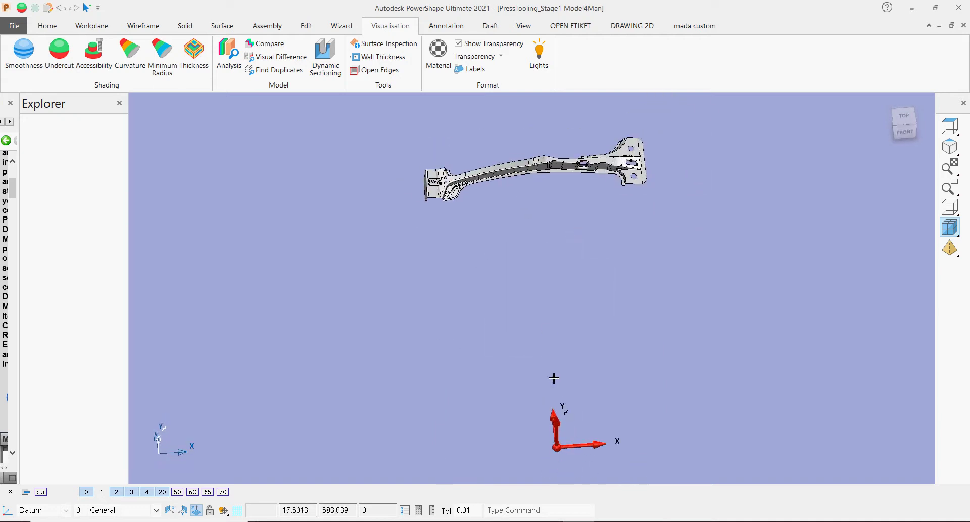
{"action": "left_click", "coordinate": [901, 137]}
{"action": "left_click", "coordinate": [904, 119]}
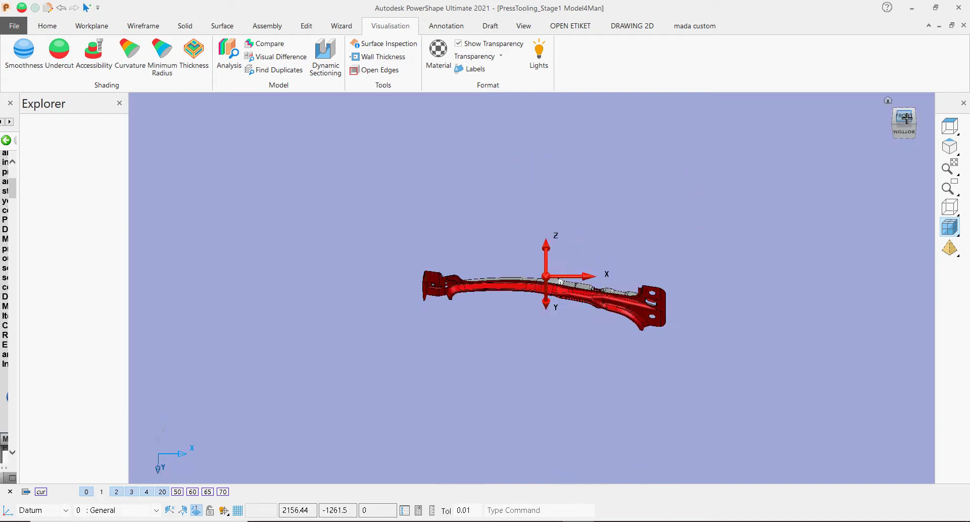
{"action": "left_click_drag", "start_coordinate": [313, 143], "coordinate": [849, 311]}
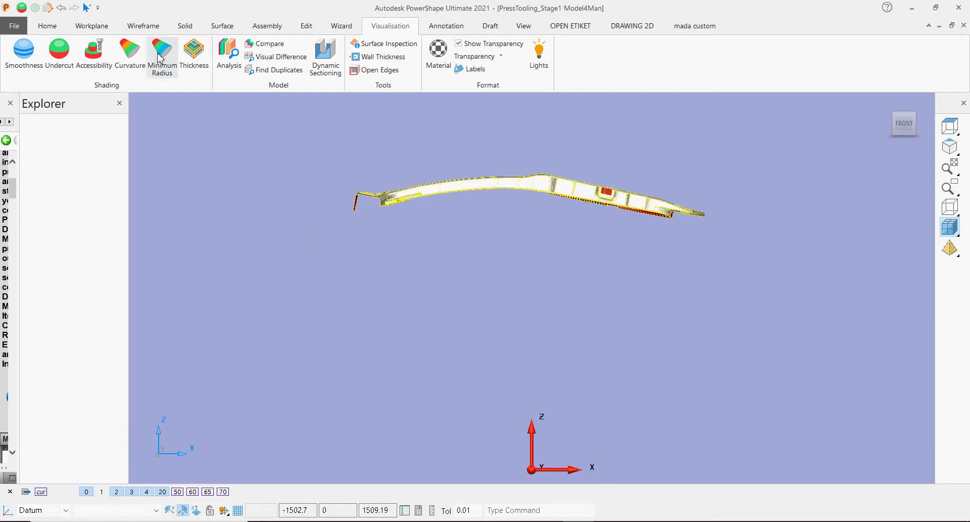
{"action": "left_click", "coordinate": [92, 25]}
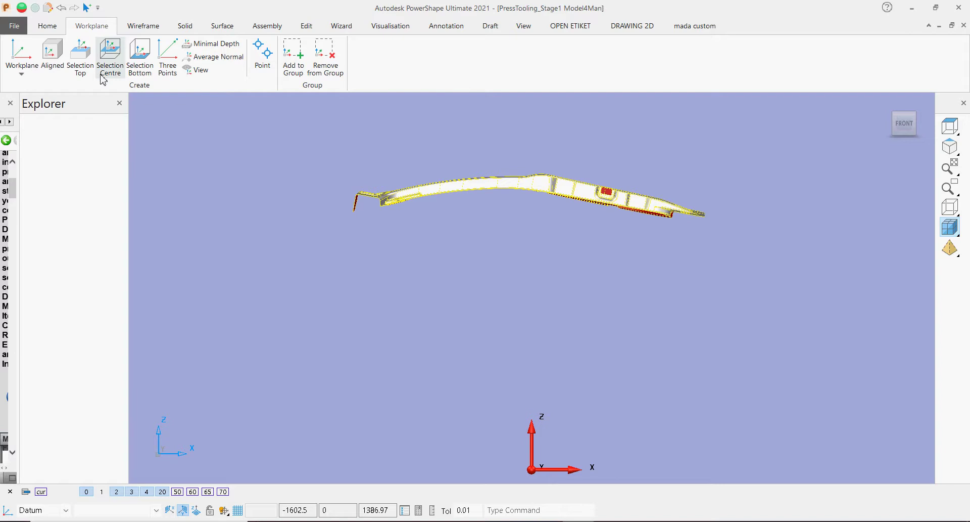
{"action": "left_click", "coordinate": [82, 72]}
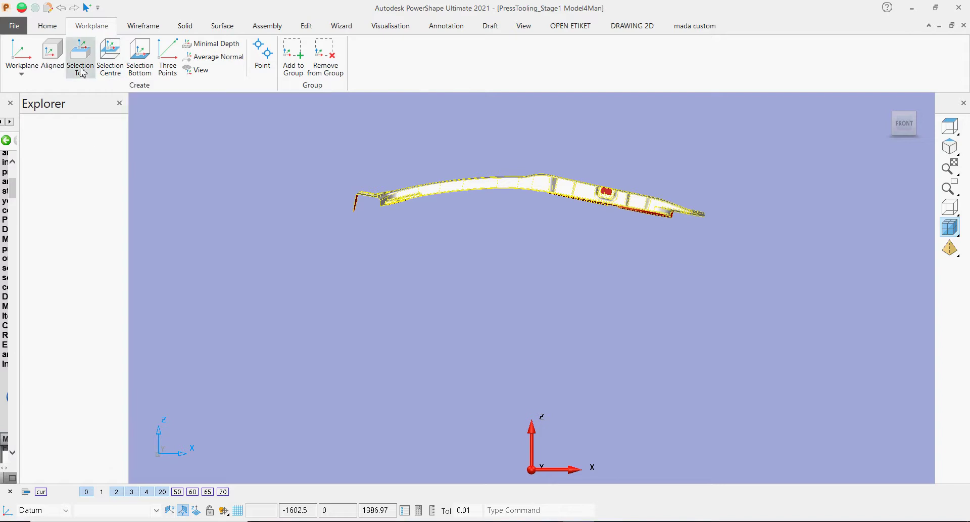
{"action": "middle_click_drag", "start_coordinate": [555, 214], "coordinate": [719, 348]}
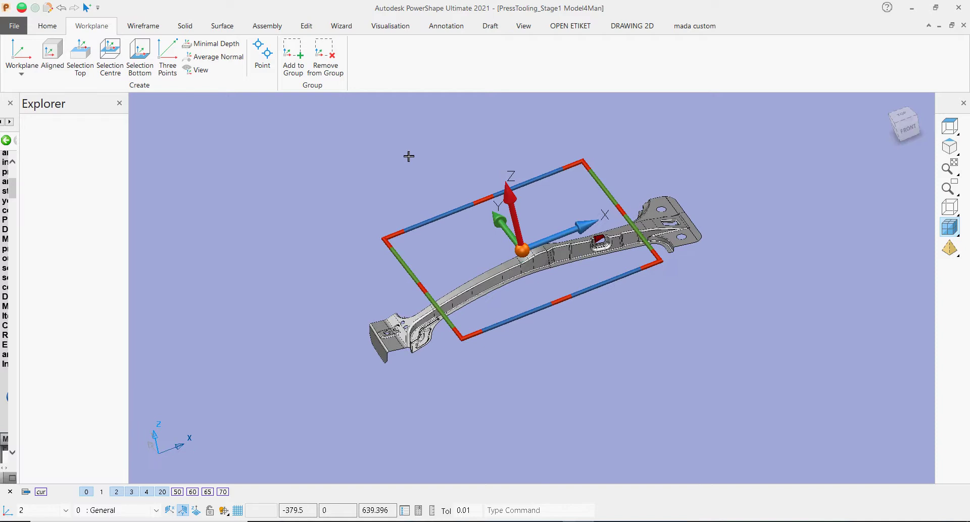
{"action": "left_click", "coordinate": [682, 277]}
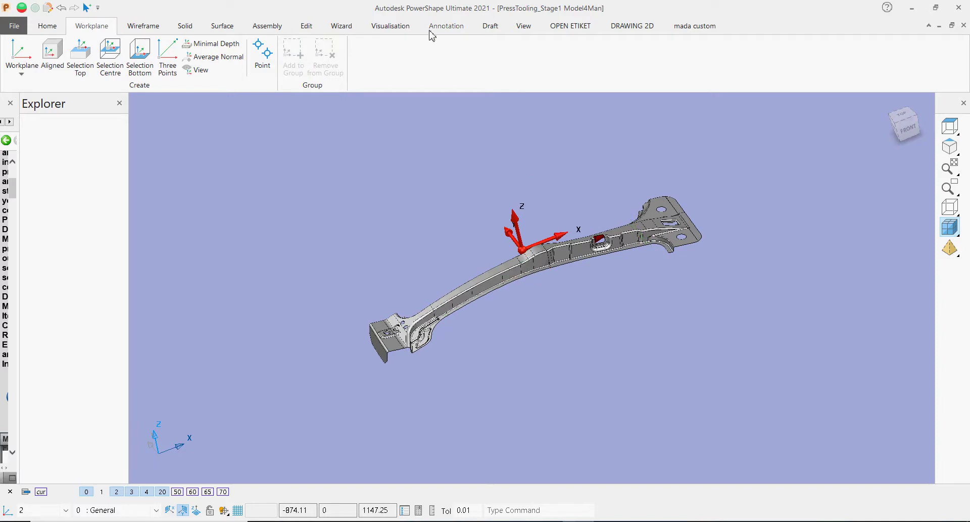
Shade the part for undercuts relative to the new workplane on top of it
{"action": "left_click", "coordinate": [399, 27]}
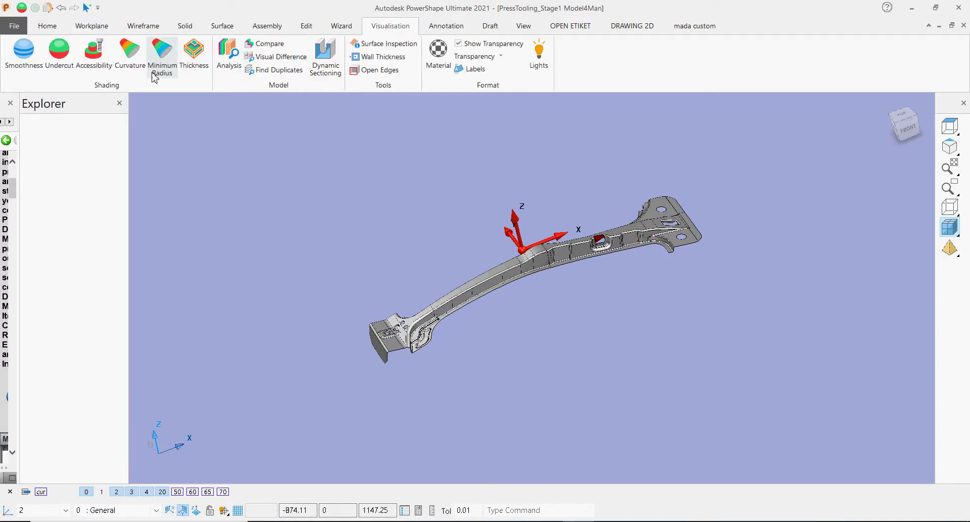
{"action": "left_click", "coordinate": [59, 56]}
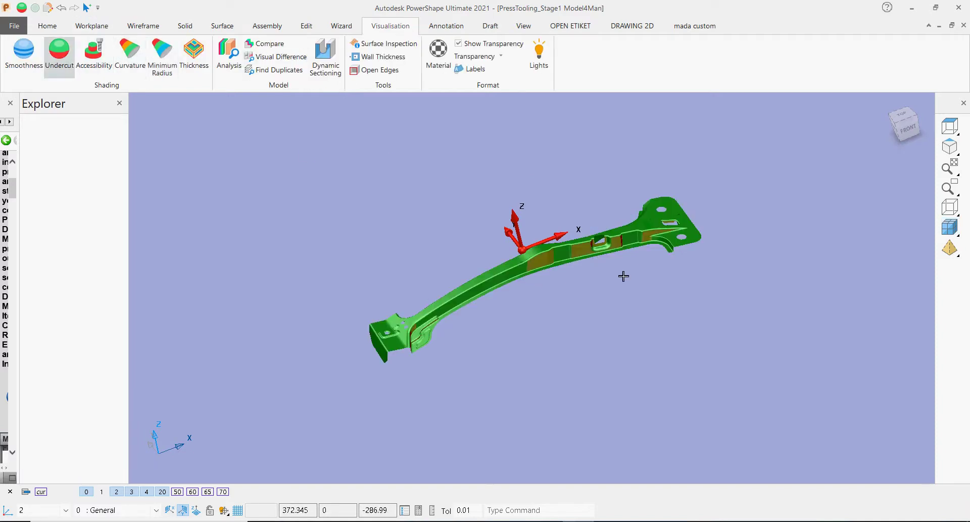
Inspect the undercut shading along the part's side wall from an oblique angle and from the front
{"action": "scroll", "coordinate": [622, 277], "scroll_direction": "up", "scroll_amount": 5}
{"action": "middle_click_drag", "start_coordinate": [645, 286], "coordinate": [633, 197]}
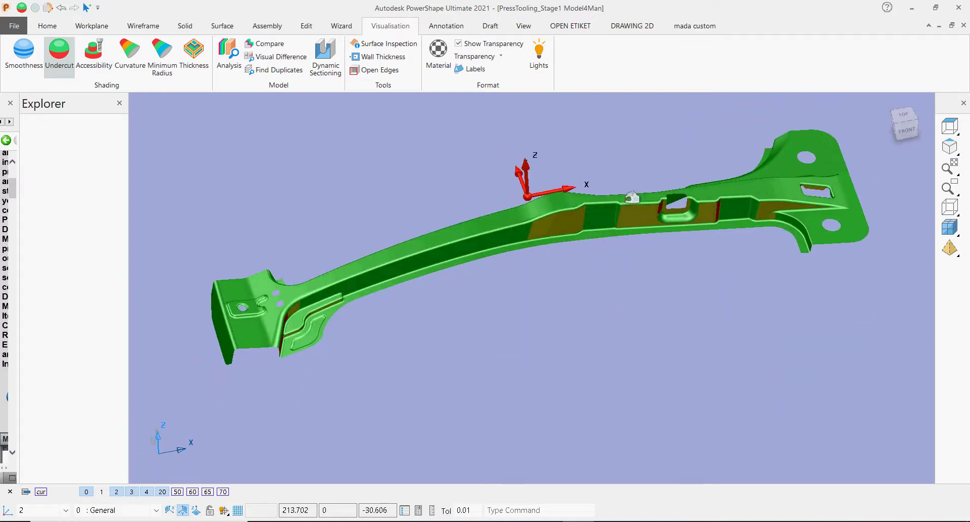
{"action": "left_click", "coordinate": [907, 131]}
{"action": "middle_click_drag", "start_coordinate": [578, 168], "coordinate": [562, 215], "text": "shift"}
{"action": "scroll", "coordinate": [562, 215], "scroll_direction": "up", "scroll_amount": 3}
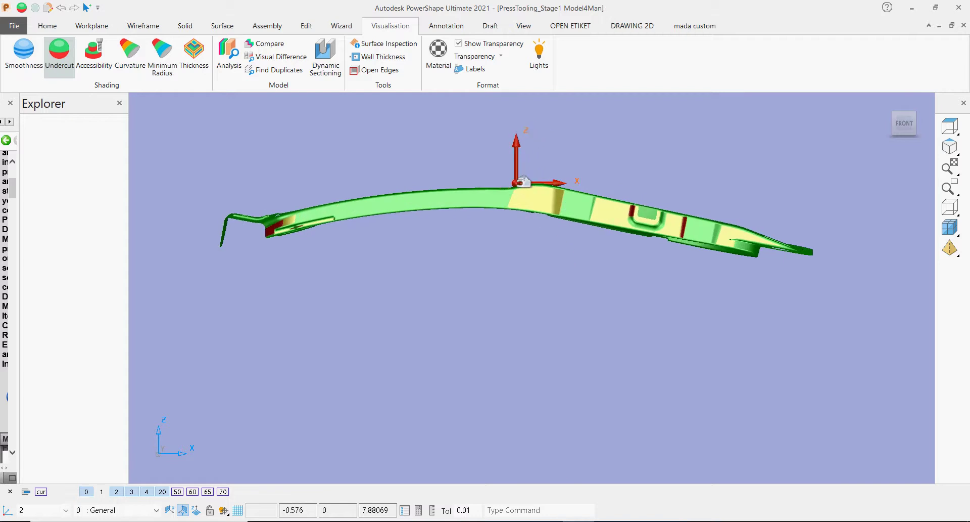
{"action": "left_click", "coordinate": [517, 183]}
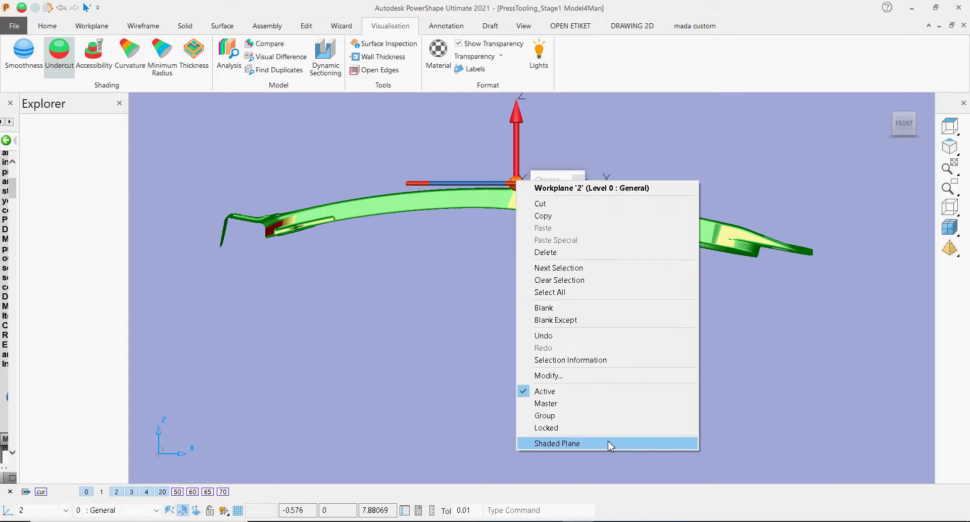
{"action": "left_click", "coordinate": [600, 379]}
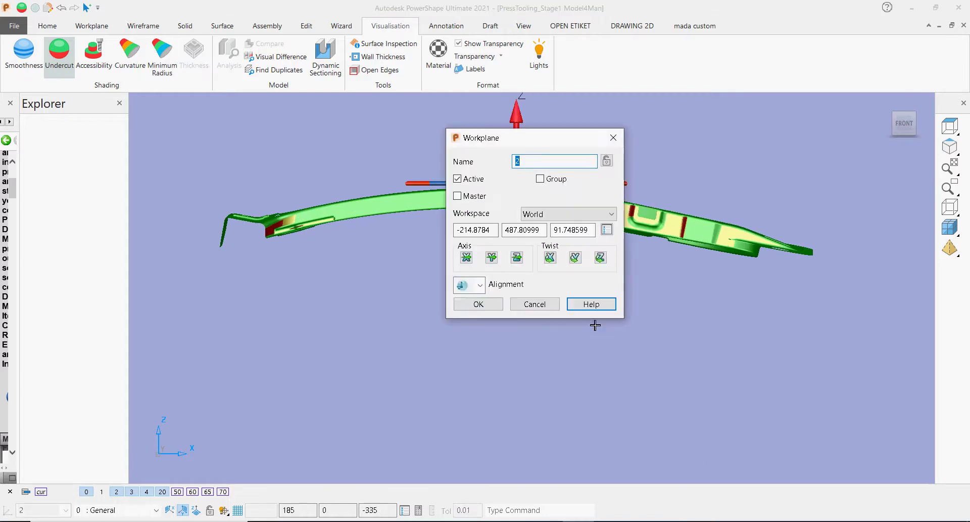
{"action": "left_click", "coordinate": [480, 286]}
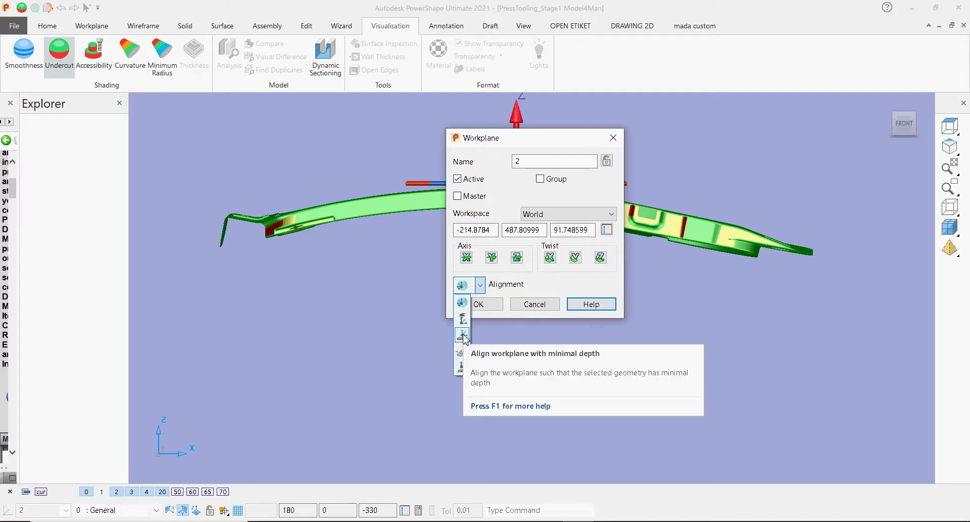
{"action": "left_click", "coordinate": [535, 305]}
{"action": "left_click", "coordinate": [536, 305]}
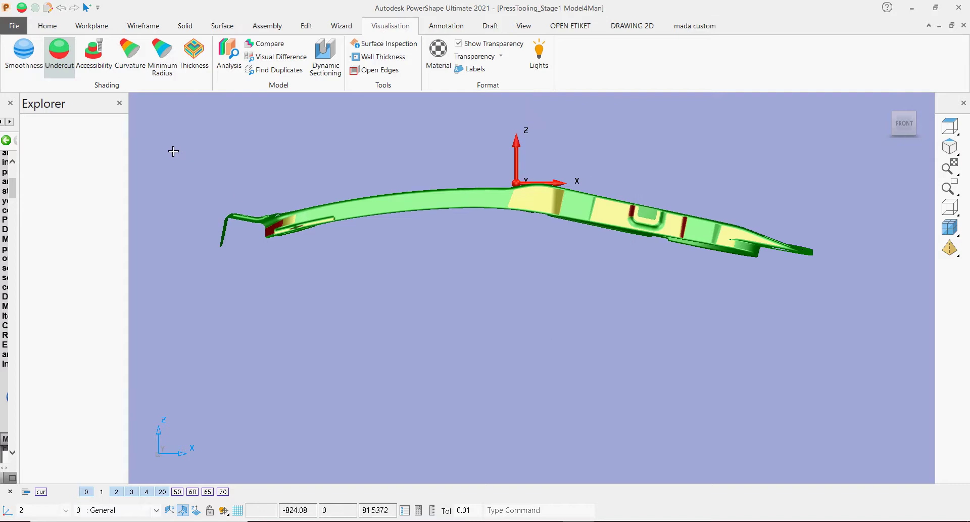
Measure the whole part's overall size relative to workplane 2, and examine its bounding box from an angle and from the front
{"action": "left_click_drag", "start_coordinate": [169, 141], "coordinate": [848, 306]}
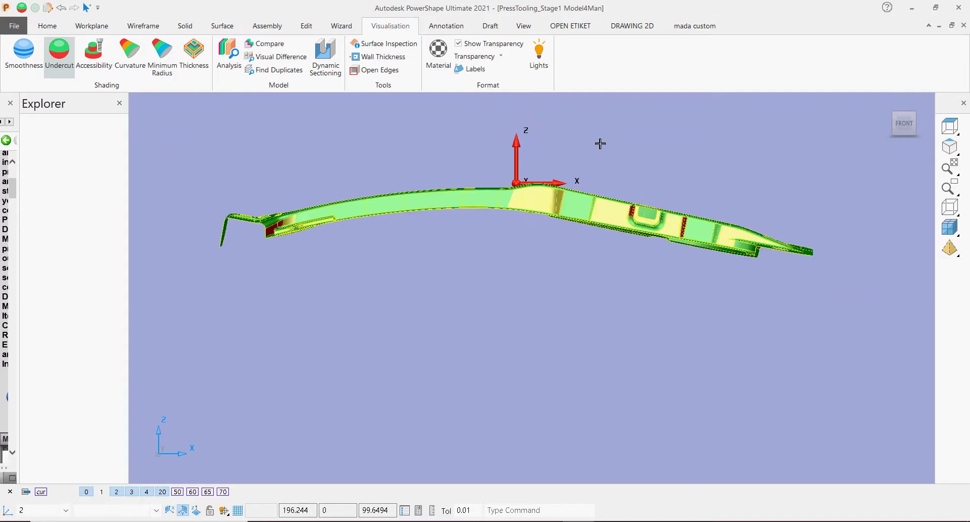
{"action": "left_click", "coordinate": [57, 30]}
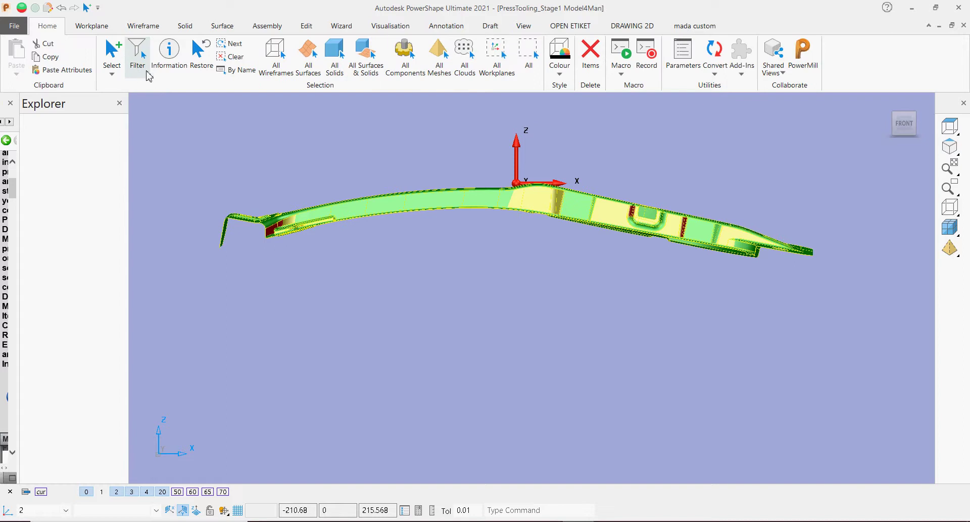
{"action": "left_click", "coordinate": [171, 70]}
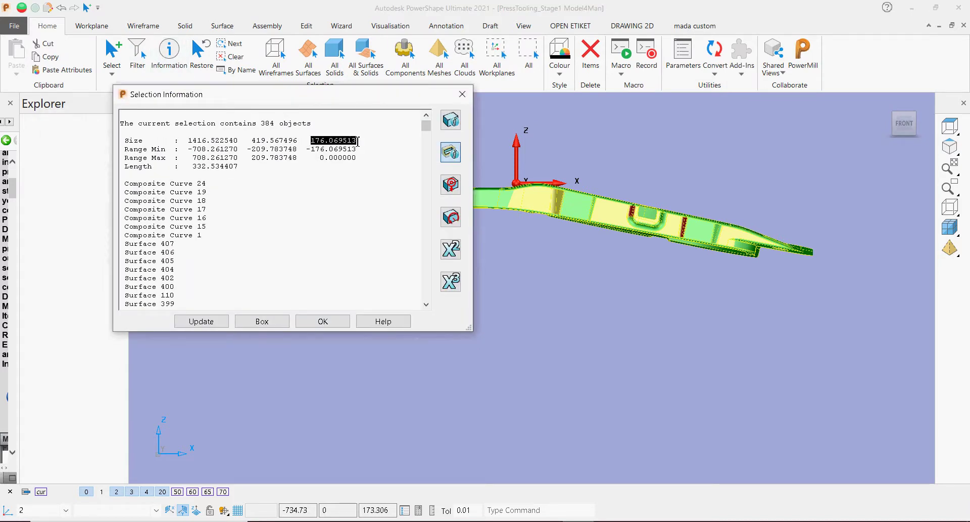
{"action": "left_click", "coordinate": [262, 321]}
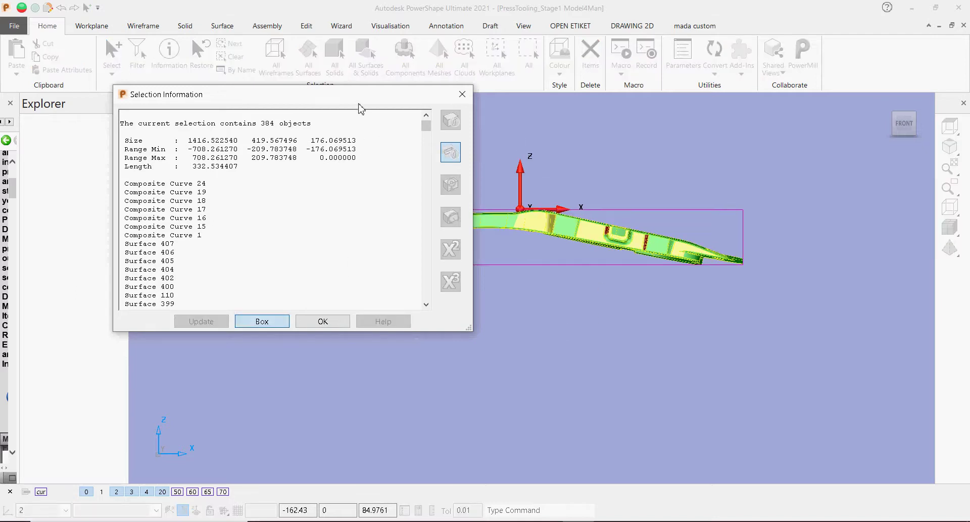
{"action": "left_click_drag", "start_coordinate": [359, 99], "coordinate": [289, 104]}
{"action": "middle_click_drag", "start_coordinate": [556, 253], "coordinate": [436, 152]}
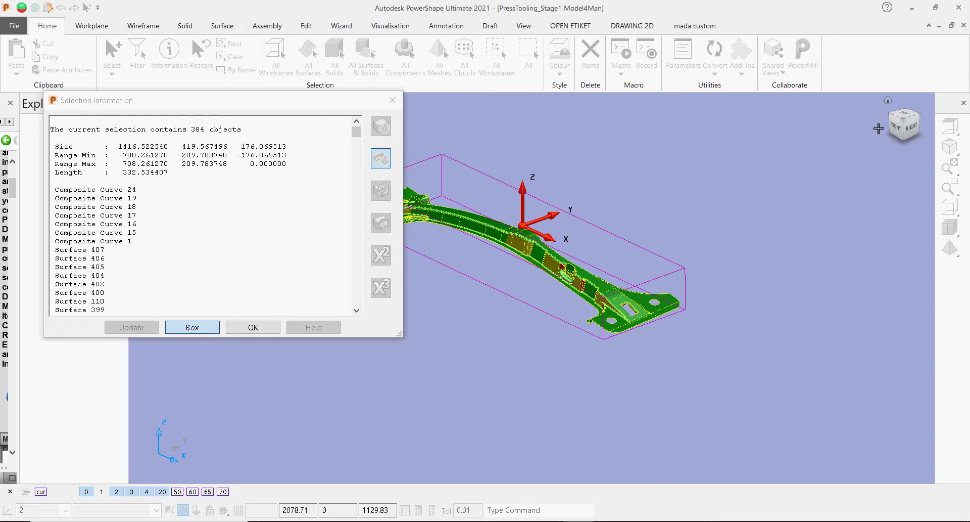
{"action": "left_click", "coordinate": [893, 126]}
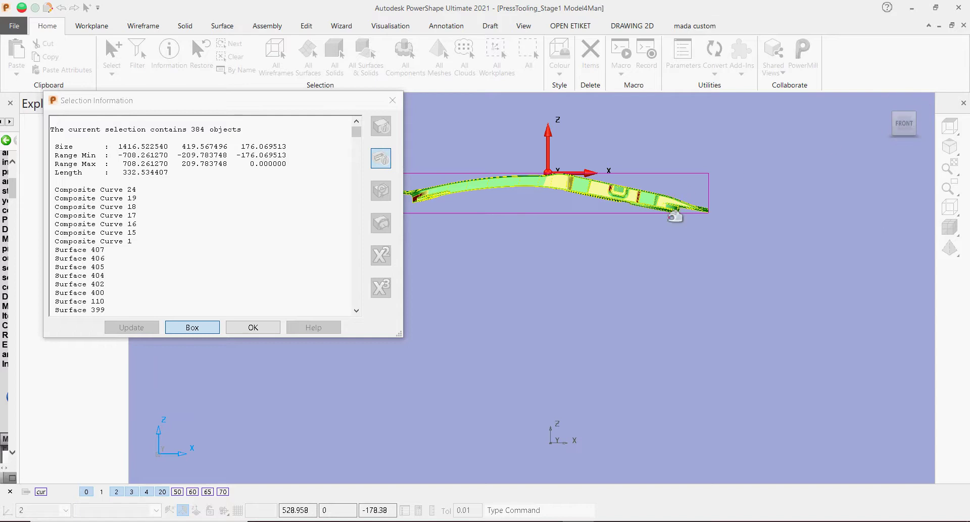
{"action": "middle_click_drag", "start_coordinate": [652, 258], "coordinate": [669, 251], "text": "shift"}
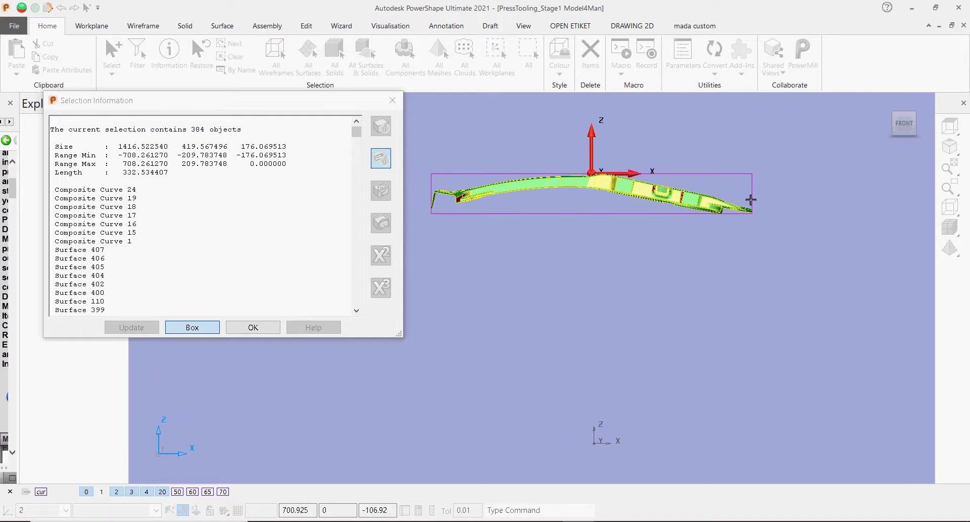
{"action": "left_click", "coordinate": [247, 328]}
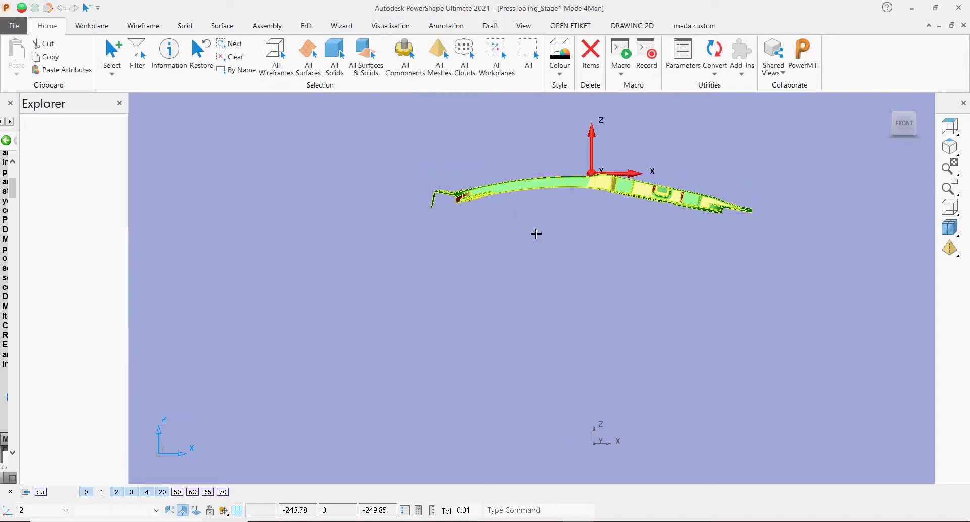
{"action": "left_click", "coordinate": [574, 152]}
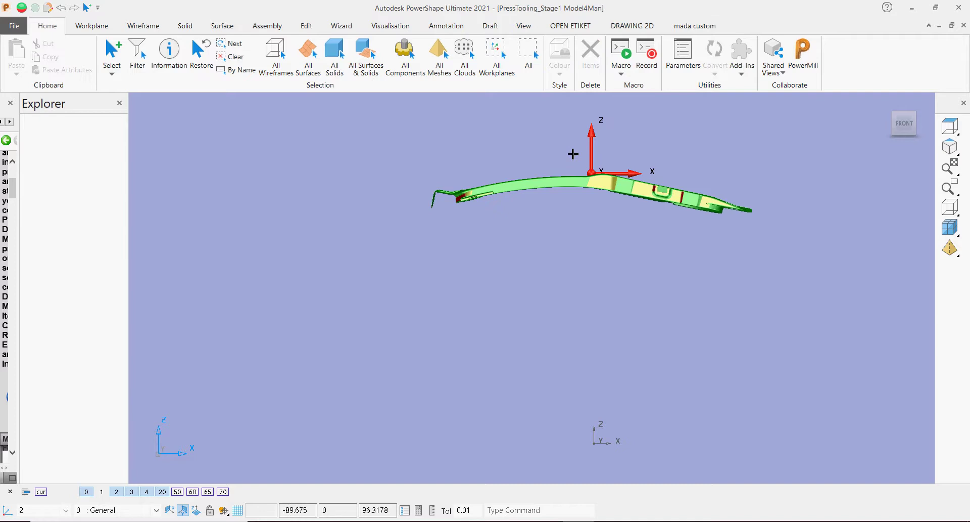
Realign workplane 2 with minimal depth, using the whole part as the selection
{"action": "right_click", "coordinate": [596, 168]}
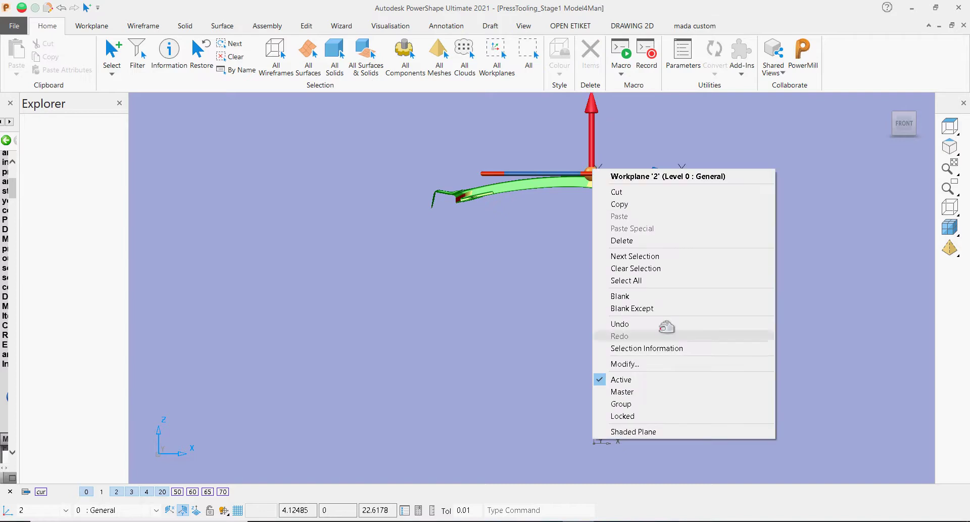
{"action": "left_click", "coordinate": [660, 363]}
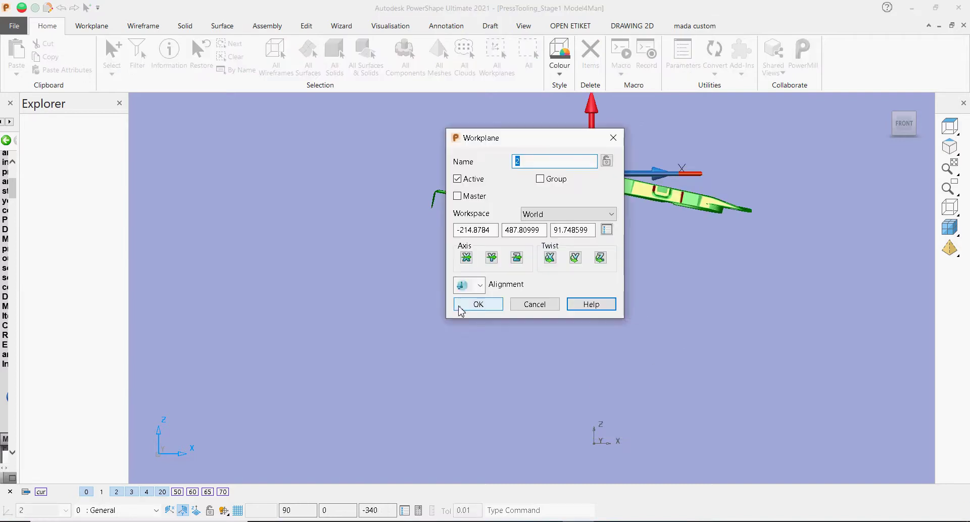
{"action": "left_click", "coordinate": [479, 287]}
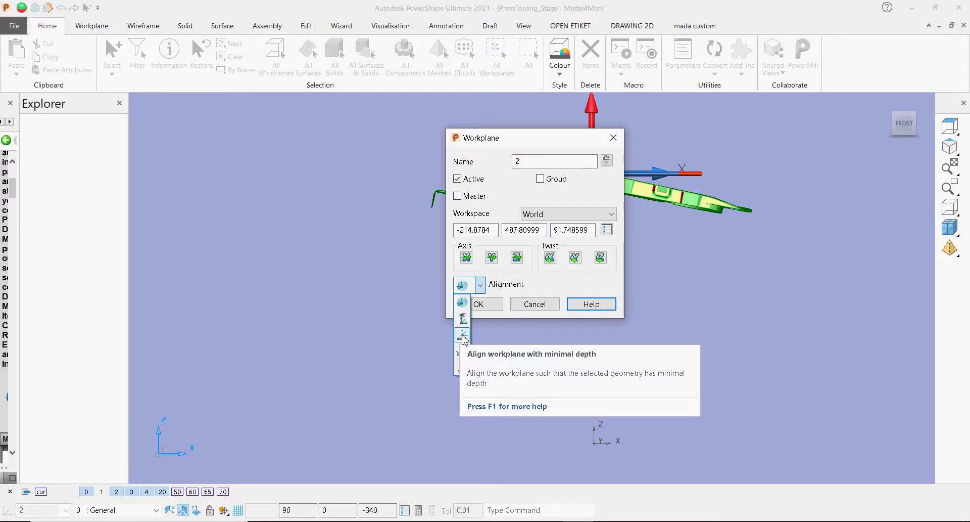
{"action": "left_click", "coordinate": [462, 334]}
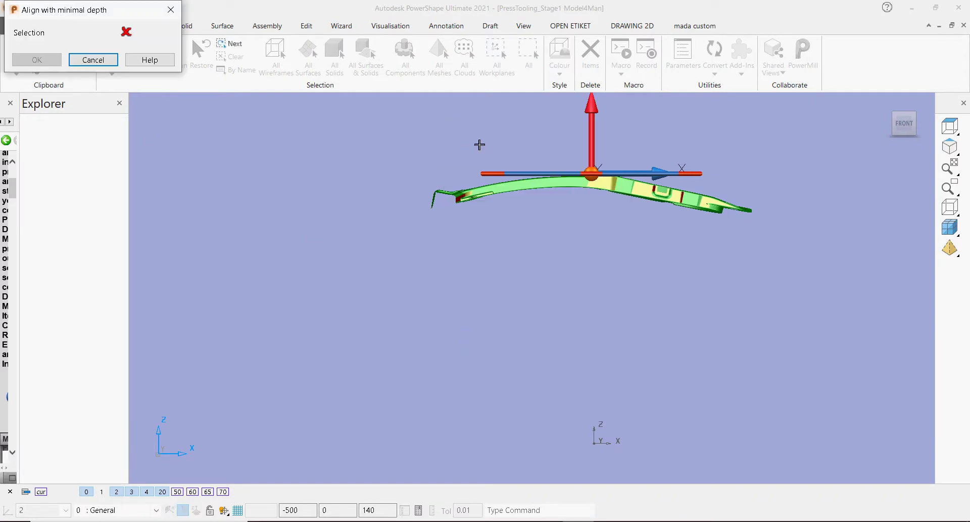
{"action": "left_click_drag", "start_coordinate": [88, 14], "coordinate": [319, 99]}
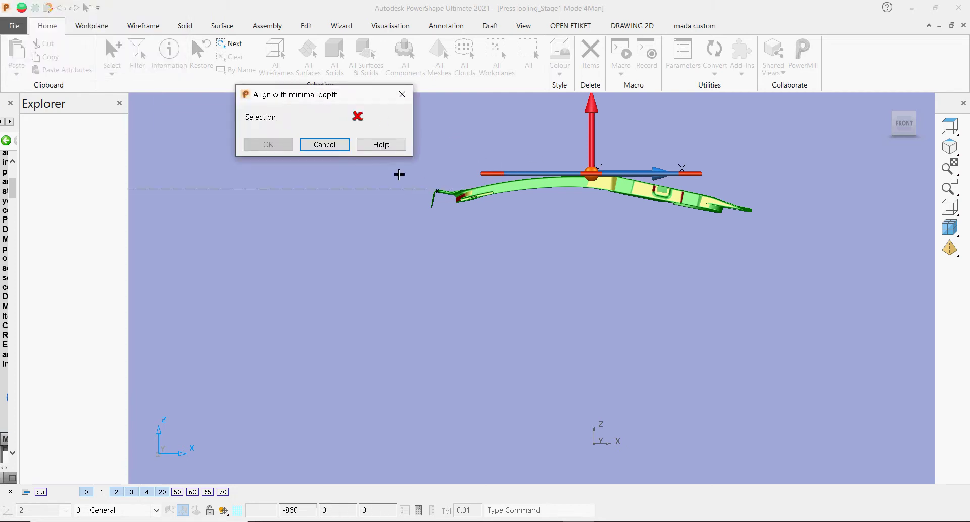
{"action": "left_click_drag", "start_coordinate": [396, 170], "coordinate": [799, 248]}
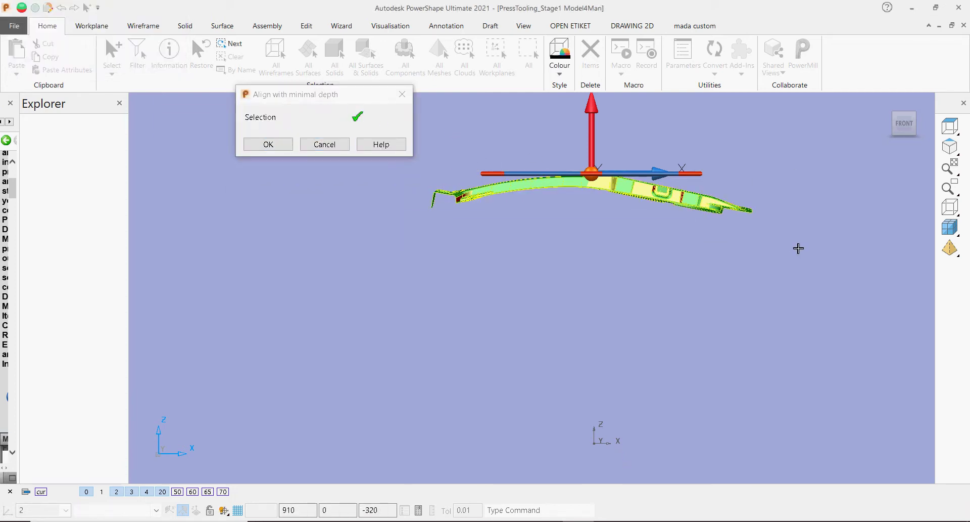
{"action": "left_click", "coordinate": [284, 148]}
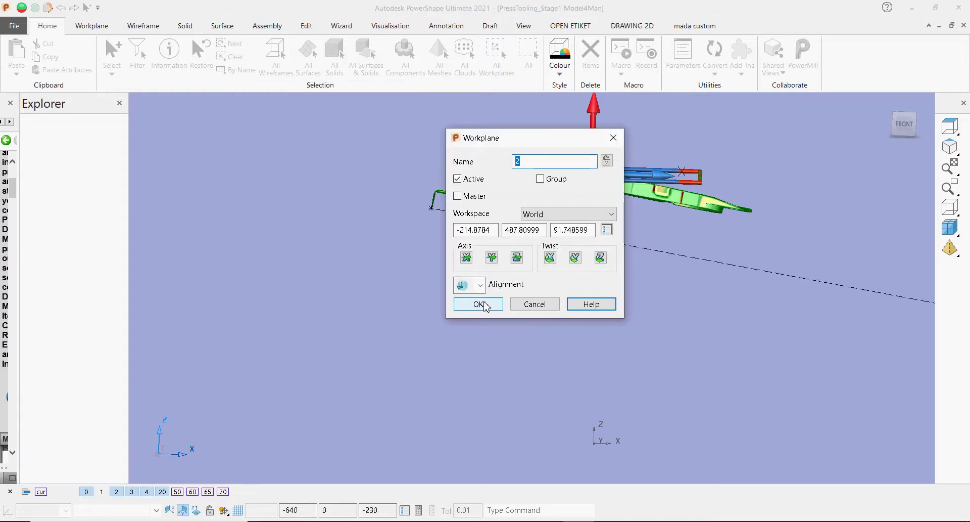
{"action": "left_click", "coordinate": [479, 304]}
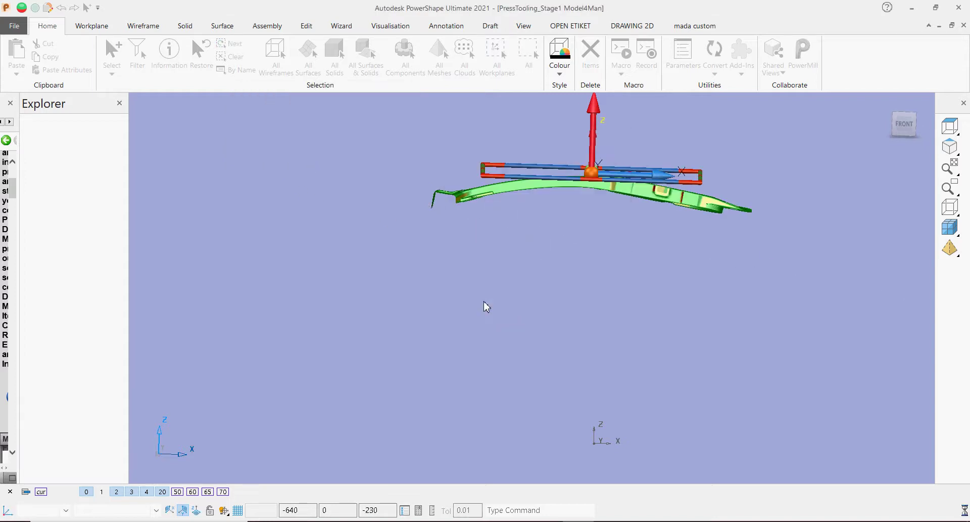
Examine the part's orientation and undercut shading relative to the realigned workplane from the front, at an angle and from the top
{"action": "left_click", "coordinate": [905, 124]}
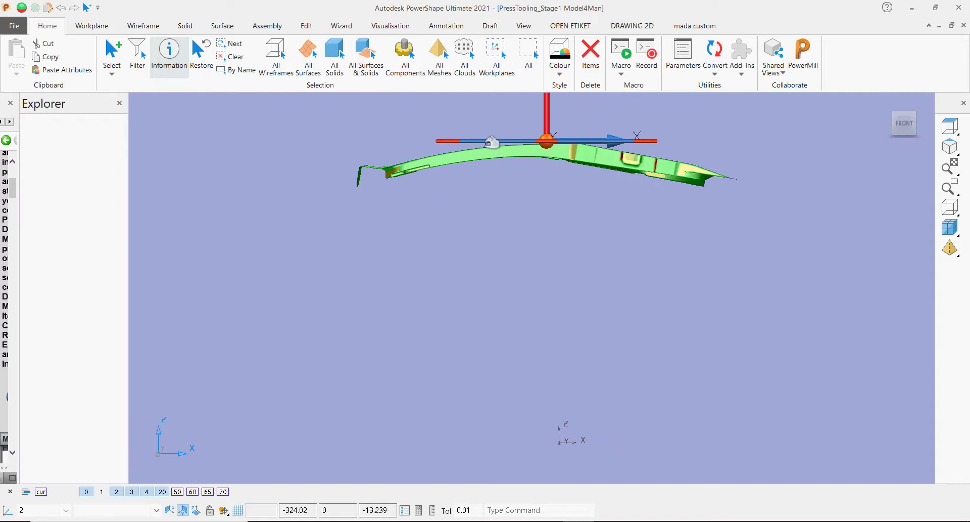
{"action": "middle_click_drag", "start_coordinate": [573, 190], "coordinate": [602, 251]}
{"action": "scroll", "coordinate": [602, 251], "scroll_direction": "up", "scroll_amount": 6}
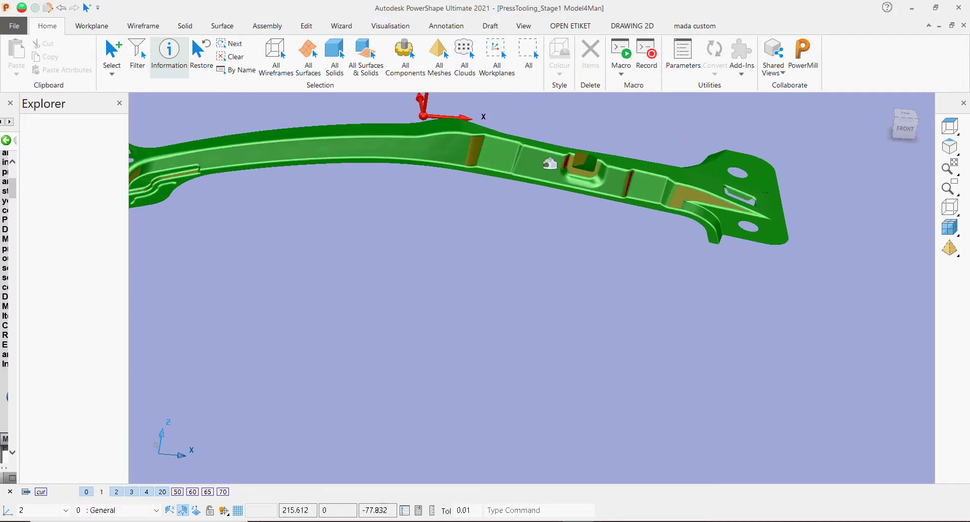
{"action": "left_click", "coordinate": [905, 116]}
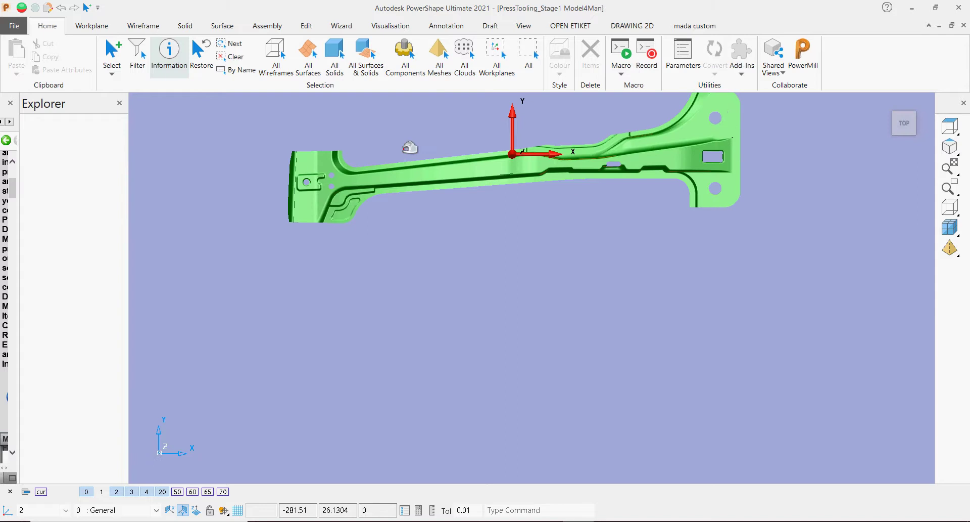
{"action": "left_click", "coordinate": [892, 103]}
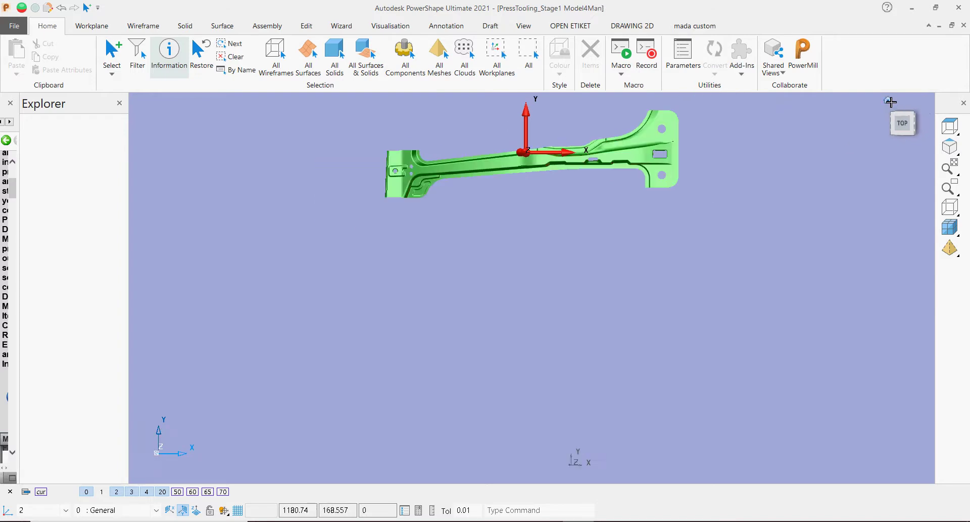
Measure the whole part's size and depth relative to the minimal-depth workplane, with the bounding box displayed
{"action": "middle_click_drag", "start_coordinate": [549, 168], "coordinate": [542, 221], "text": "shift"}
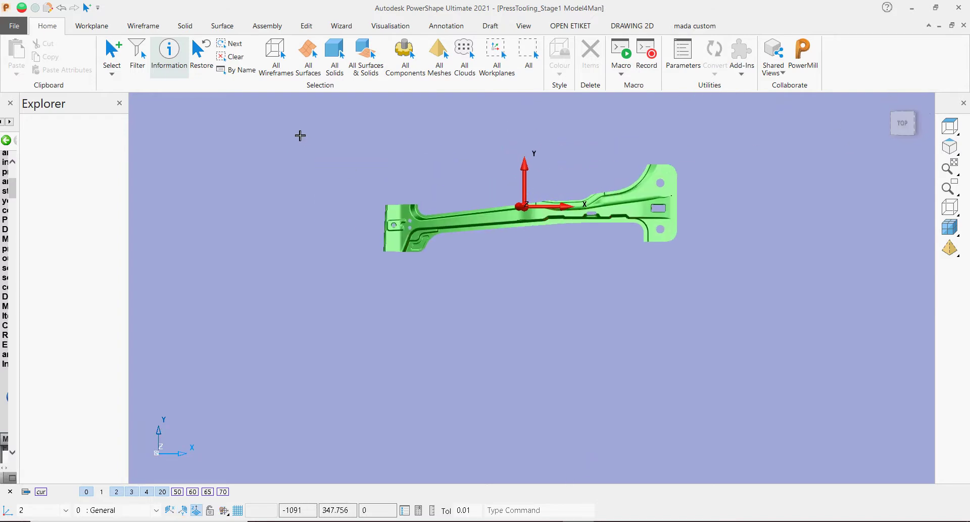
{"action": "left_click_drag", "start_coordinate": [298, 135], "coordinate": [788, 283]}
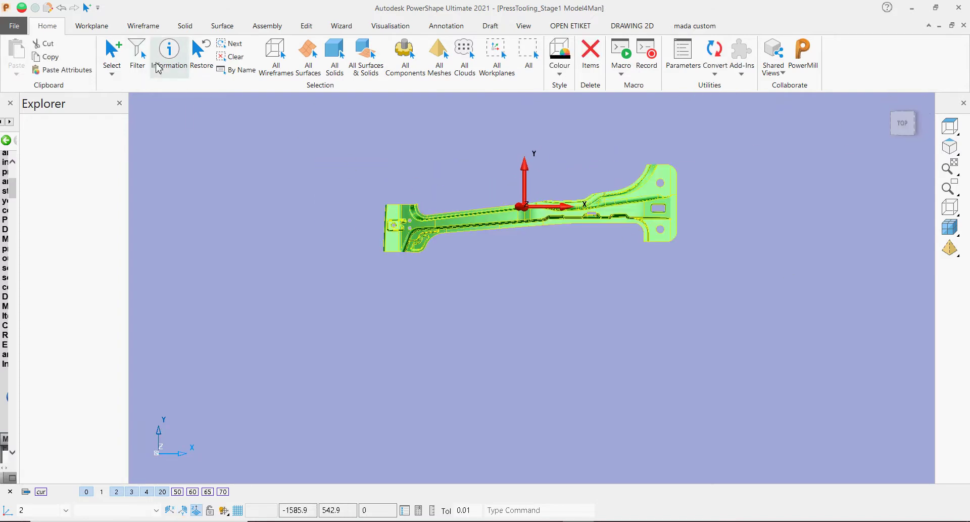
{"action": "left_click", "coordinate": [168, 55]}
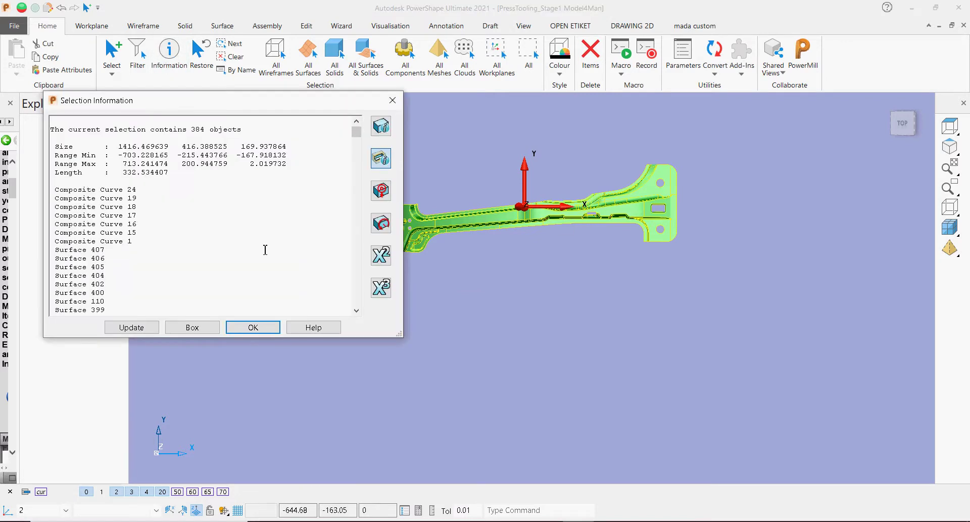
{"action": "left_click", "coordinate": [200, 329]}
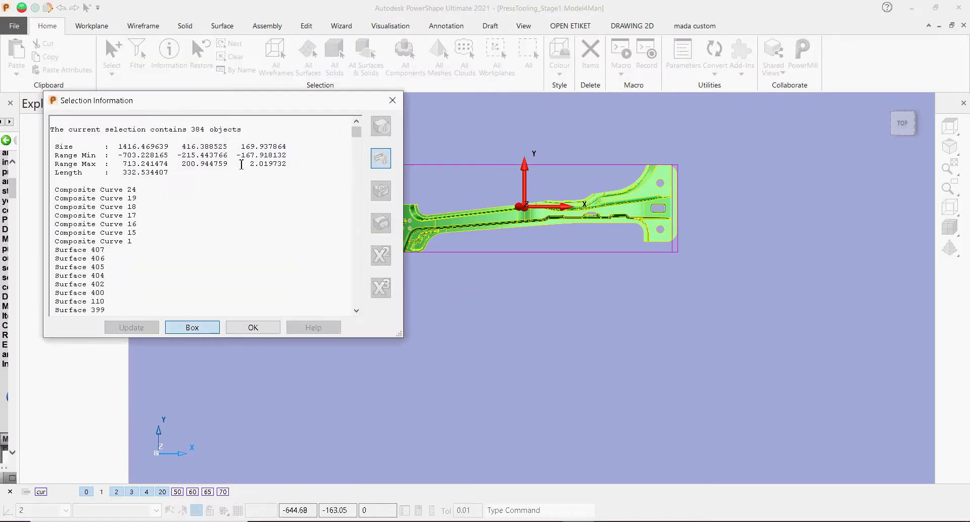
{"action": "left_click_drag", "start_coordinate": [242, 146], "coordinate": [291, 152]}
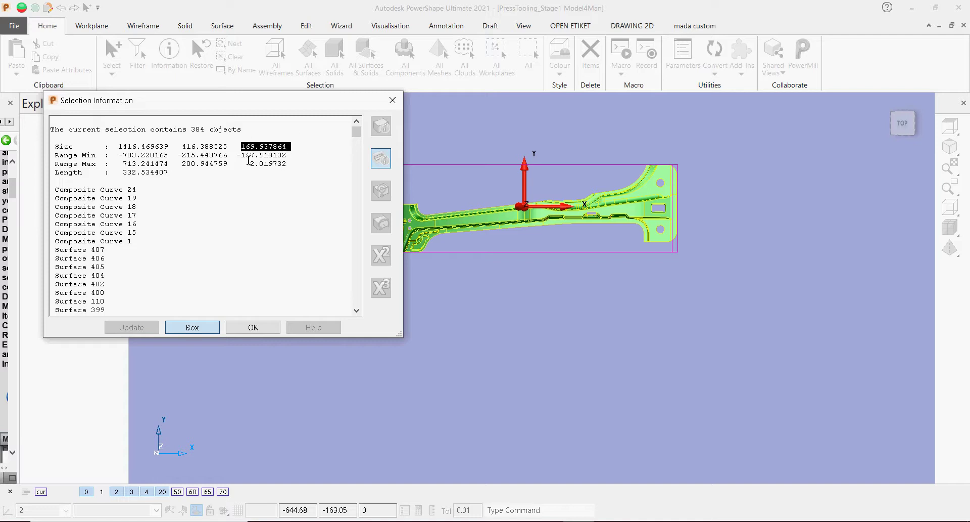
{"action": "left_click", "coordinate": [242, 329]}
Inspect the side wall and the area around its opening for undercuts relative to the minimal-depth workplane
{"action": "middle_click_drag", "start_coordinate": [405, 336], "coordinate": [524, 186]}
{"action": "scroll", "coordinate": [561, 268], "scroll_direction": "up", "scroll_amount": 3}
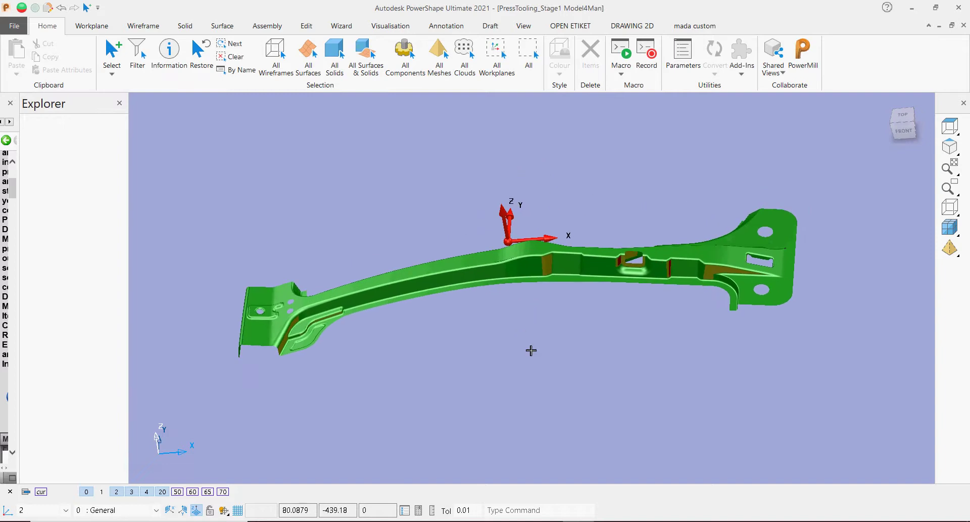
{"action": "middle_click_drag", "start_coordinate": [531, 350], "coordinate": [650, 369]}
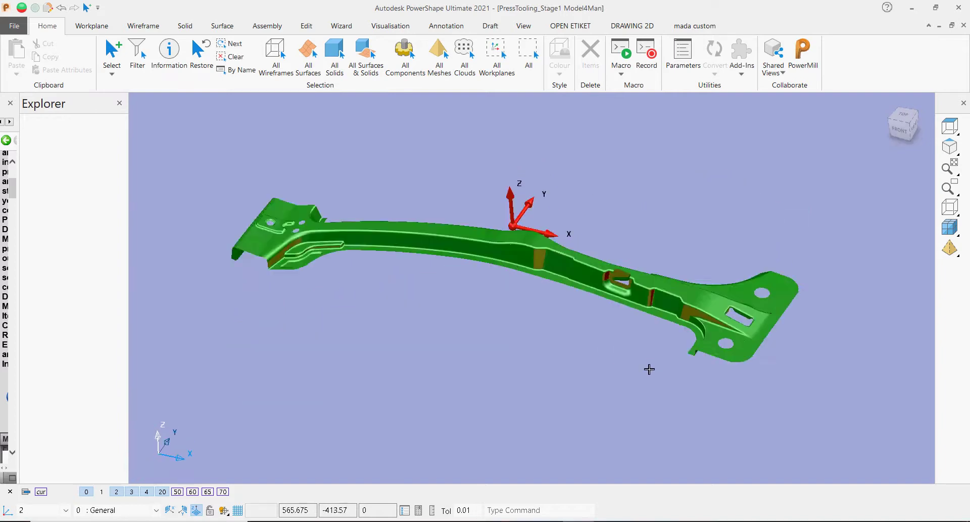
{"action": "scroll", "coordinate": [557, 290], "scroll_direction": "up", "scroll_amount": 2}
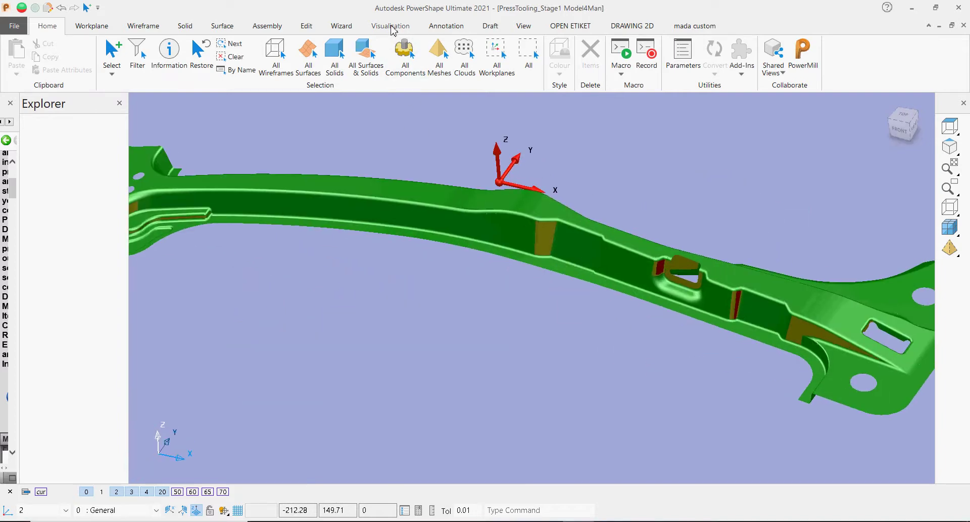
Select the whole part and inspect the draft angle and radii of the front side wall surfaces with Surface Inspection
{"action": "left_click", "coordinate": [390, 26]}
{"action": "left_click", "coordinate": [386, 45]}
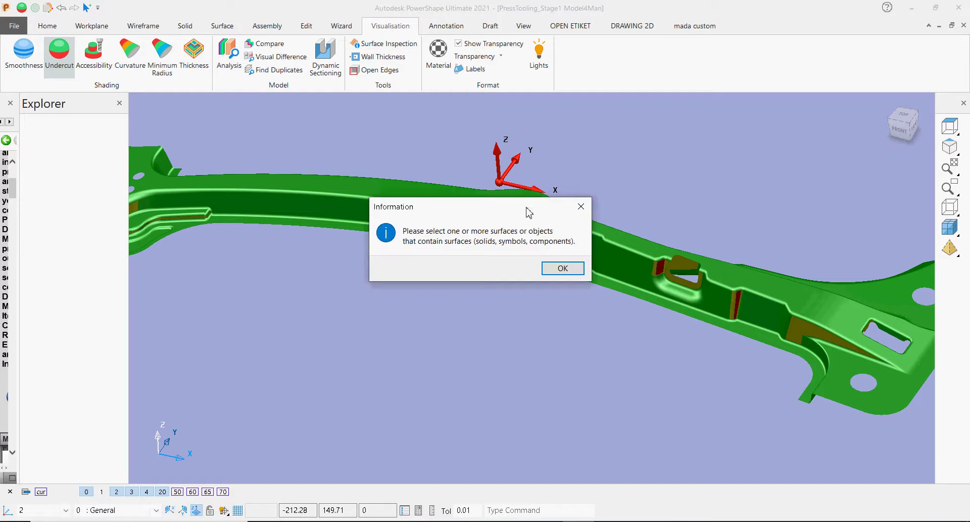
{"action": "left_click", "coordinate": [560, 269]}
{"action": "scroll", "coordinate": [540, 238], "scroll_direction": "down", "scroll_amount": 2}
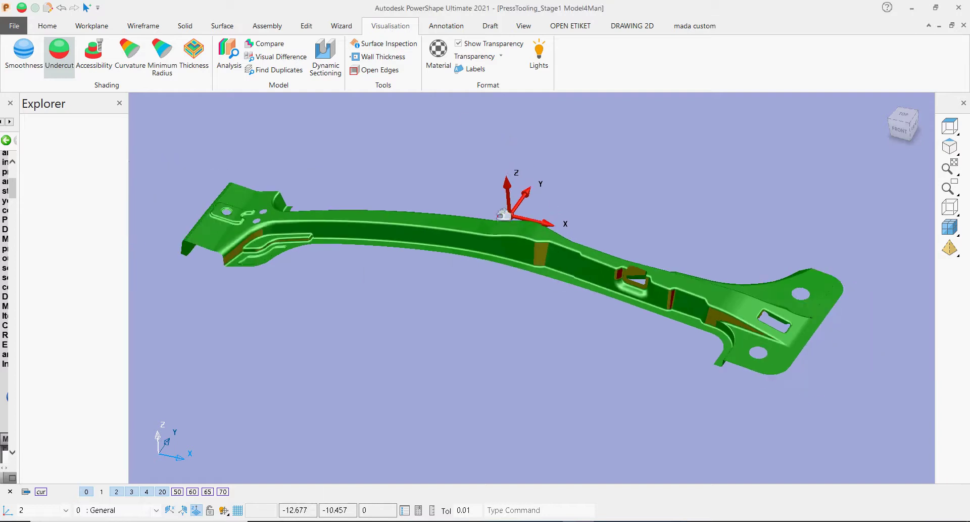
{"action": "left_click_drag", "start_coordinate": [847, 369], "coordinate": [866, 401]}
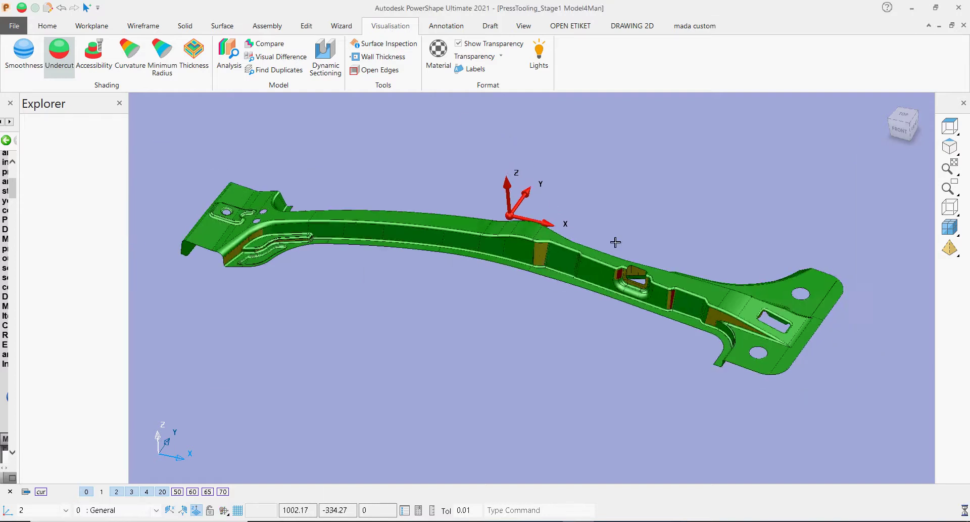
{"action": "scroll", "coordinate": [602, 214], "scroll_direction": "up", "scroll_amount": 2}
{"action": "left_click", "coordinate": [387, 44]}
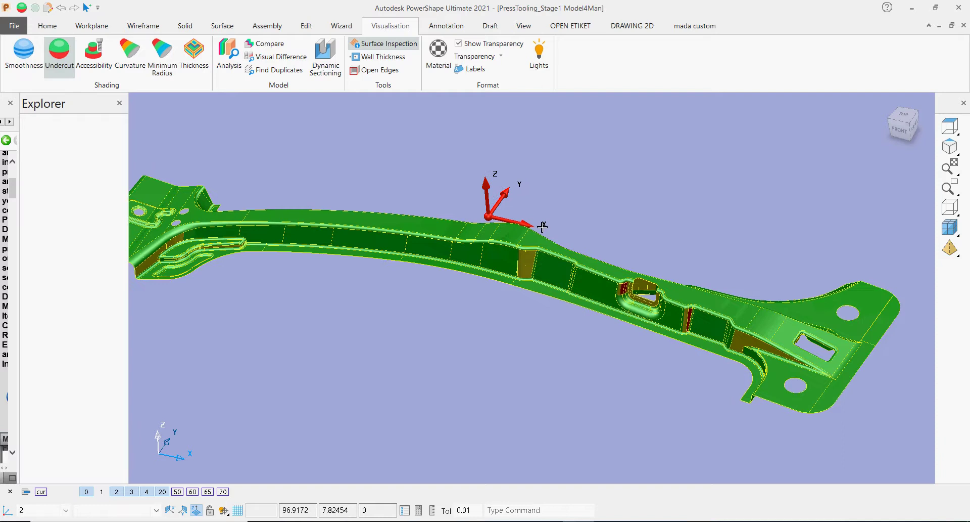
{"action": "scroll", "coordinate": [536, 270], "scroll_direction": "up", "scroll_amount": 2}
{"action": "left_click", "coordinate": [530, 261]}
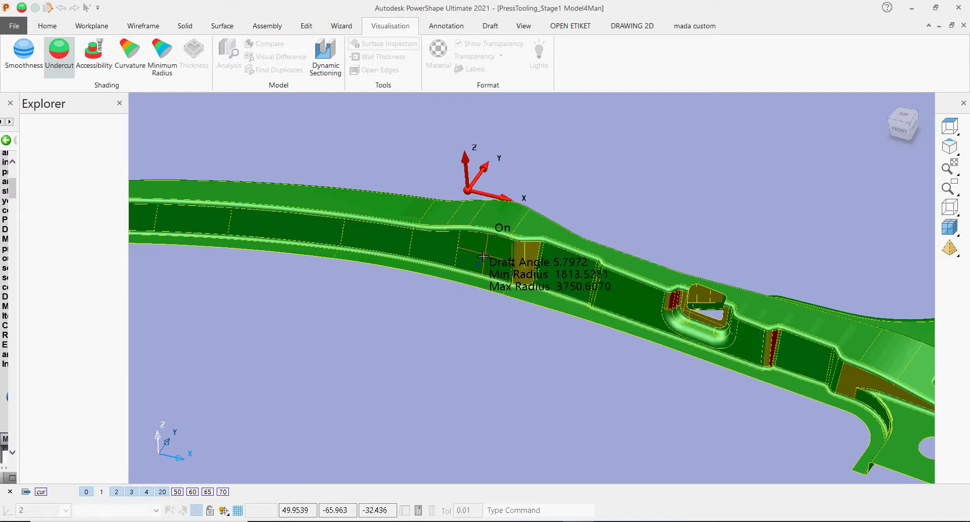
{"action": "left_click", "coordinate": [525, 265]}
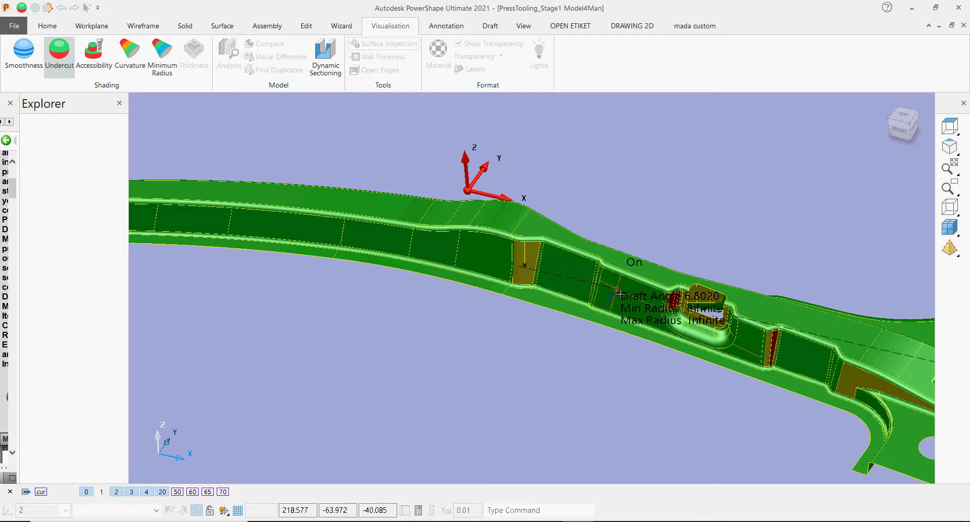
{"action": "key", "text": "Escape"}
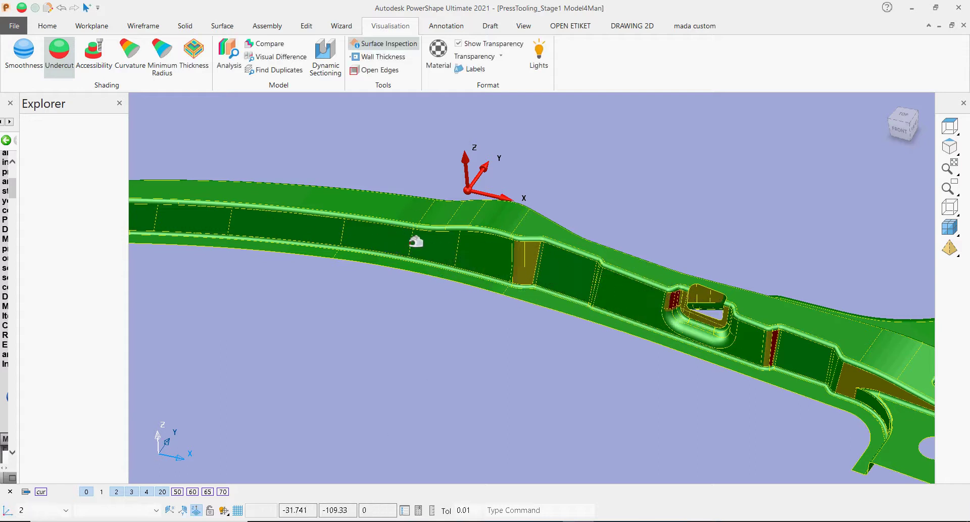
Inspect the draft angle and radii on the opposite side wall from the back of the part
{"action": "scroll", "coordinate": [730, 302], "scroll_direction": "down", "scroll_amount": 5}
{"action": "middle_click_drag", "start_coordinate": [730, 301], "coordinate": [441, 333]}
{"action": "scroll", "coordinate": [541, 278], "scroll_direction": "up", "scroll_amount": 4}
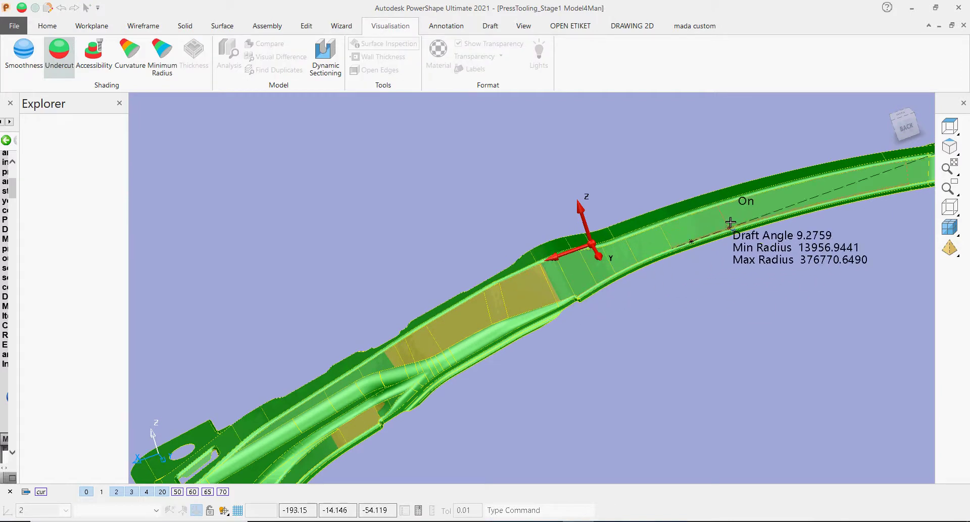
{"action": "scroll", "coordinate": [747, 208], "scroll_direction": "down", "scroll_amount": 5}
{"action": "middle_click_drag", "start_coordinate": [748, 208], "coordinate": [765, 352]}
{"action": "scroll", "coordinate": [669, 357], "scroll_direction": "up", "scroll_amount": 5}
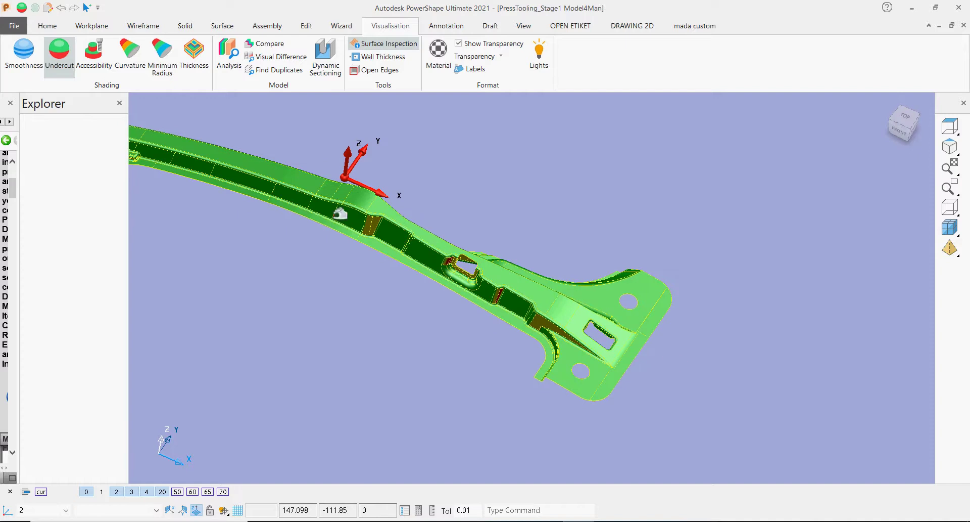
Create an aligned workplane at the middle of the outer edge of the end flange with the rectangular opening
{"action": "left_click", "coordinate": [94, 26]}
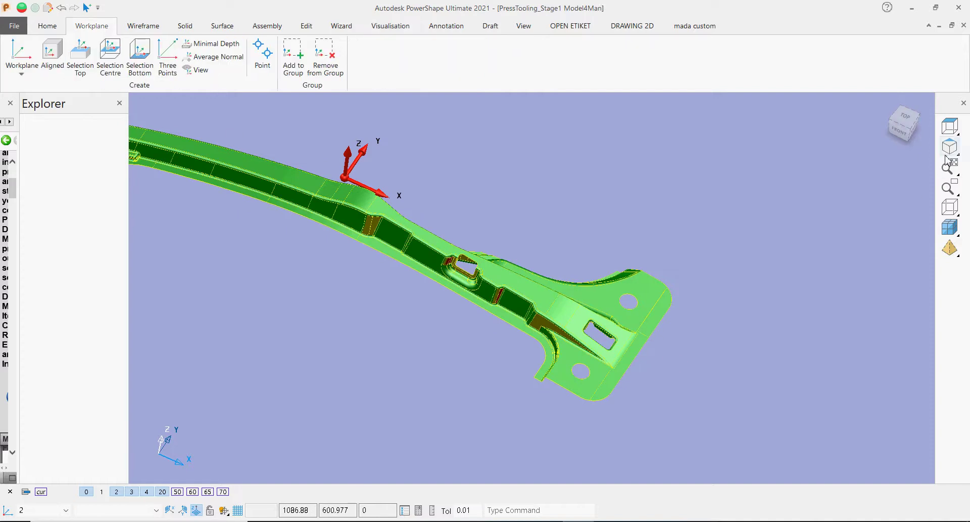
{"action": "left_click", "coordinate": [900, 130]}
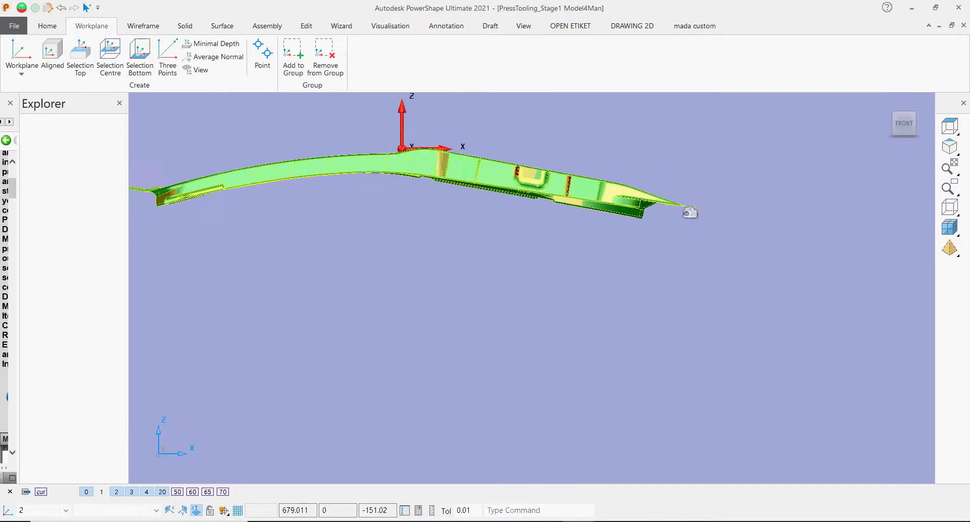
{"action": "scroll", "coordinate": [690, 213], "scroll_direction": "up", "scroll_amount": 2}
{"action": "middle_click_drag", "start_coordinate": [645, 186], "coordinate": [657, 213]}
{"action": "left_click", "coordinate": [53, 54]}
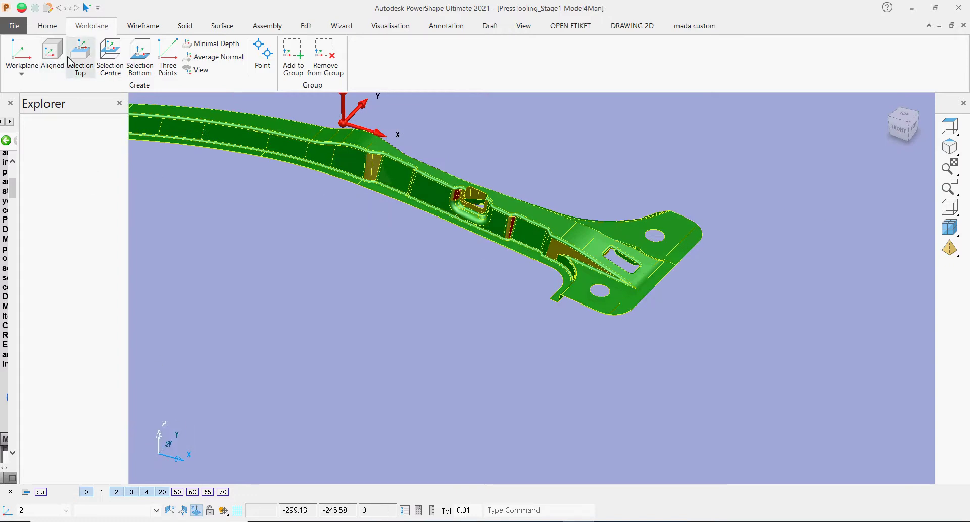
{"action": "left_click", "coordinate": [53, 56]}
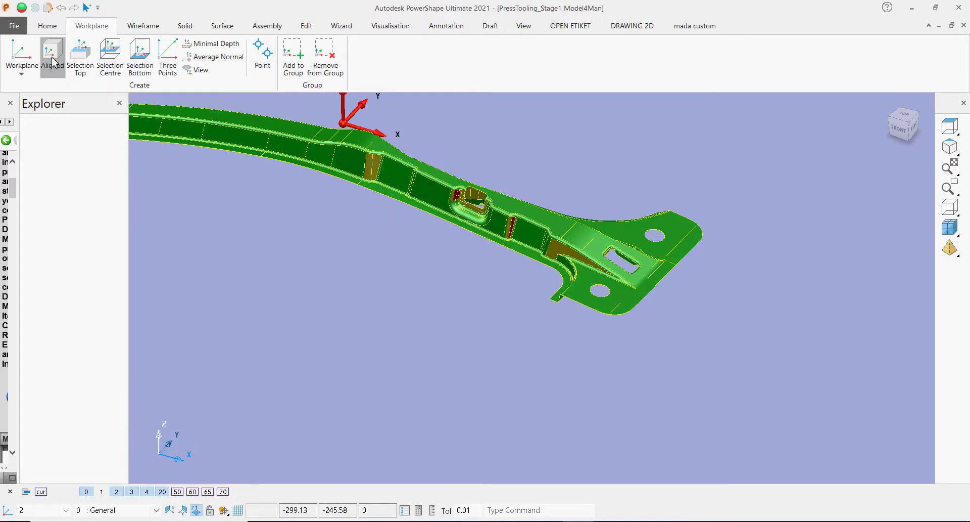
{"action": "scroll", "coordinate": [659, 280], "scroll_direction": "up", "scroll_amount": 6}
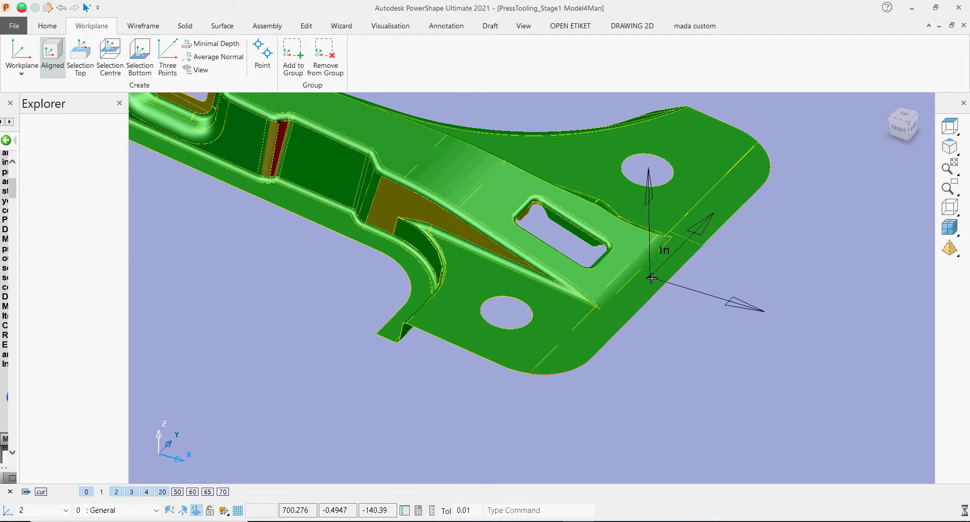
{"action": "left_click", "coordinate": [651, 278]}
{"action": "middle_click_drag", "start_coordinate": [649, 278], "coordinate": [748, 235]}
{"action": "left_click", "coordinate": [909, 128]}
Delete the outer fillet surfaces around the round hole in the recessed pad at the part's opposite end
{"action": "scroll", "coordinate": [498, 214], "scroll_direction": "up", "scroll_amount": 10}
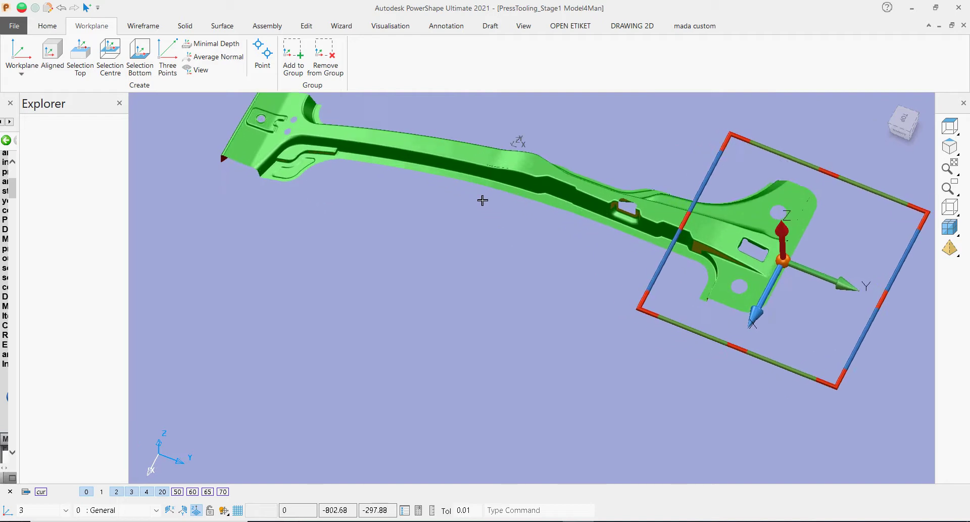
{"action": "scroll", "coordinate": [485, 266], "scroll_direction": "up", "scroll_amount": 10}
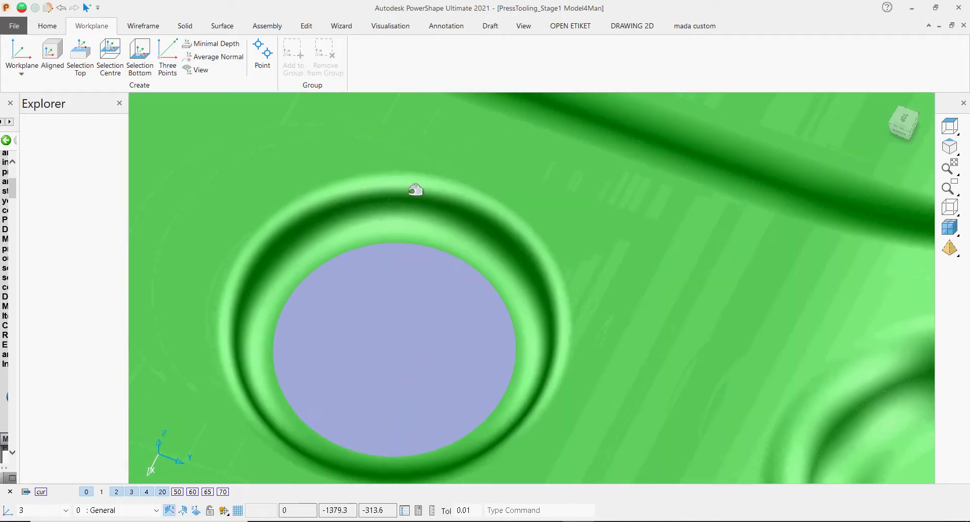
{"action": "left_click", "coordinate": [412, 187]}
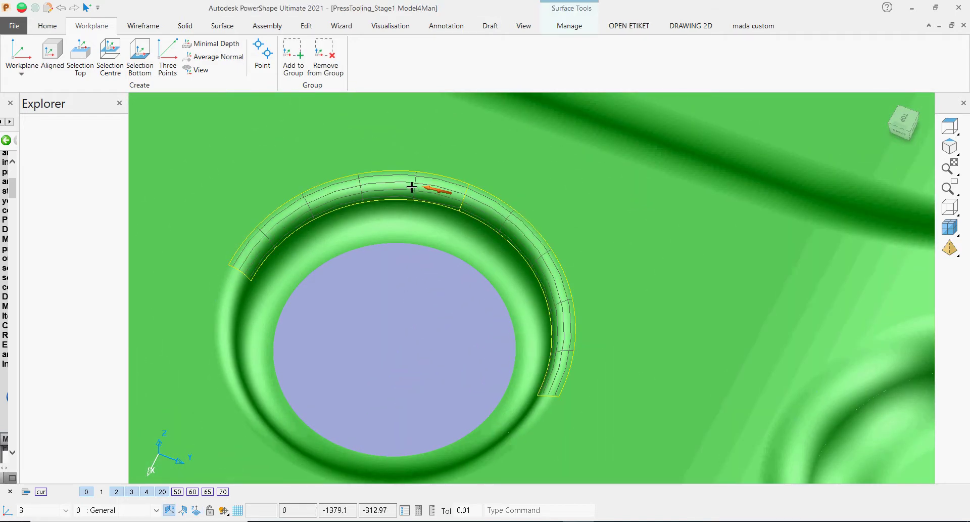
{"action": "left_click", "coordinate": [235, 295]}
{"action": "scroll", "coordinate": [374, 303], "scroll_direction": "down", "scroll_amount": 2}
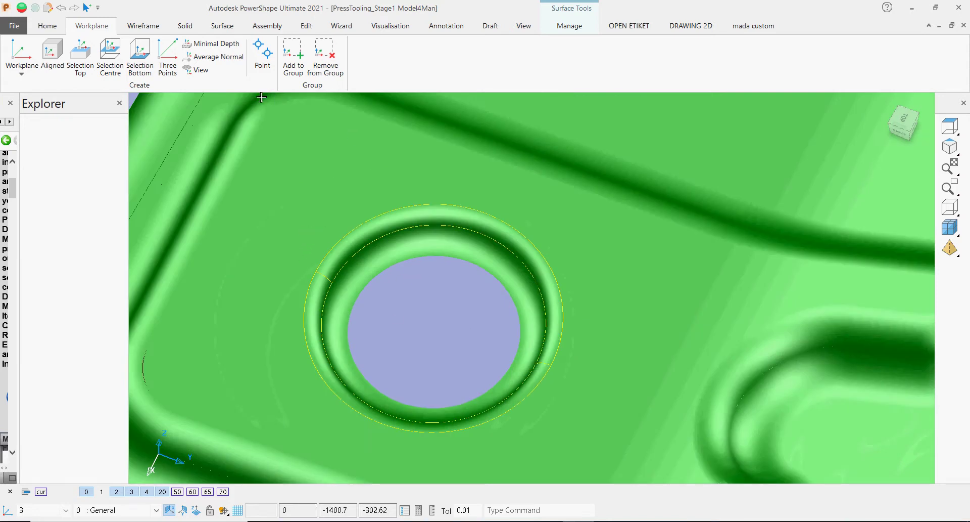
{"action": "key", "text": "Delete"}
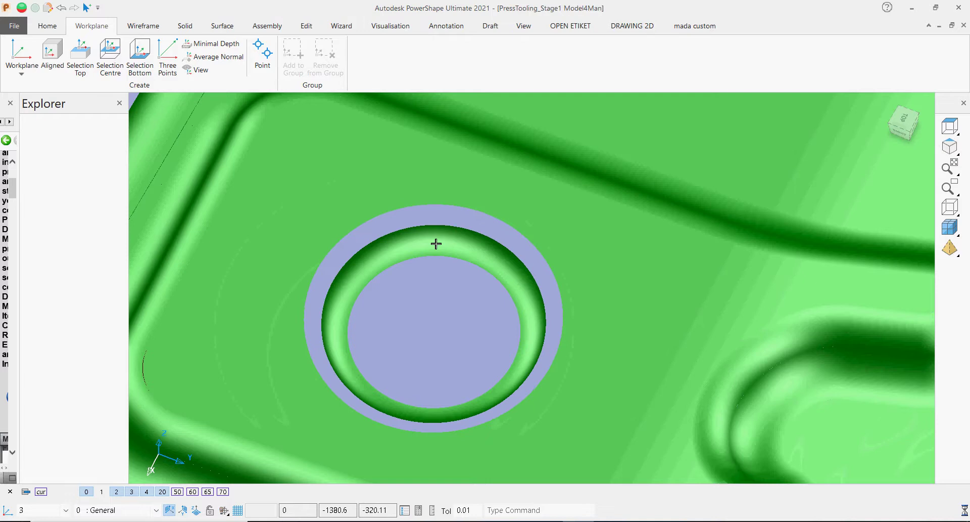
Fillet the remaining hole ring surfaces to the surrounding pad face with a convex radius of 4, trimmed and following all routes
{"action": "left_click", "coordinate": [436, 244]}
{"action": "middle_click_drag", "start_coordinate": [480, 366], "coordinate": [506, 338]}
{"action": "scroll", "coordinate": [475, 335], "scroll_direction": "down", "scroll_amount": 2}
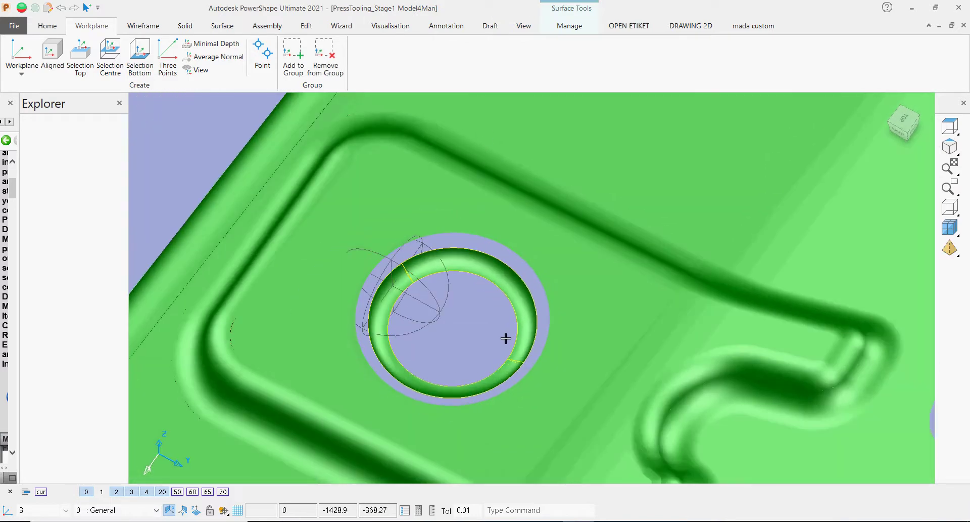
{"action": "left_click", "coordinate": [221, 26]}
{"action": "left_click", "coordinate": [303, 74]}
{"action": "left_click", "coordinate": [331, 96]}
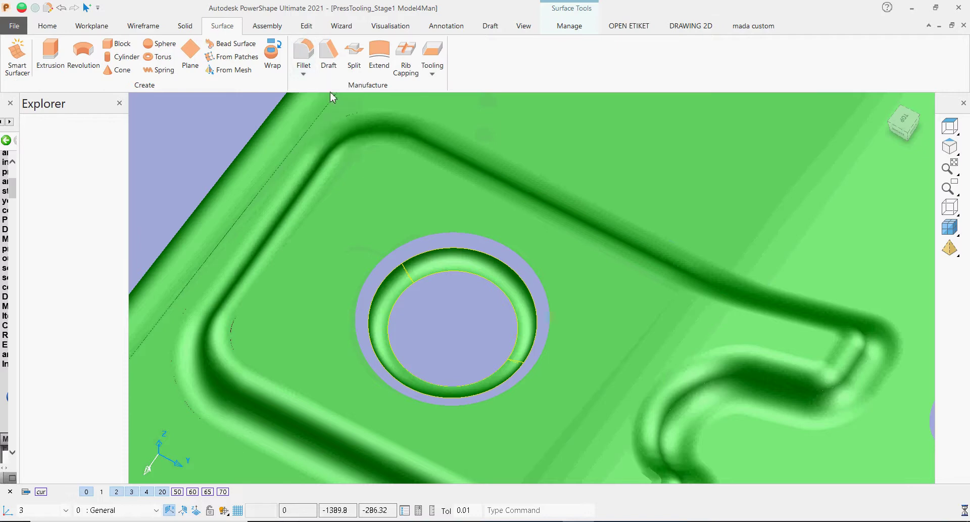
{"action": "left_click_drag", "start_coordinate": [403, 122], "coordinate": [609, 94]}
{"action": "left_click", "coordinate": [513, 137]}
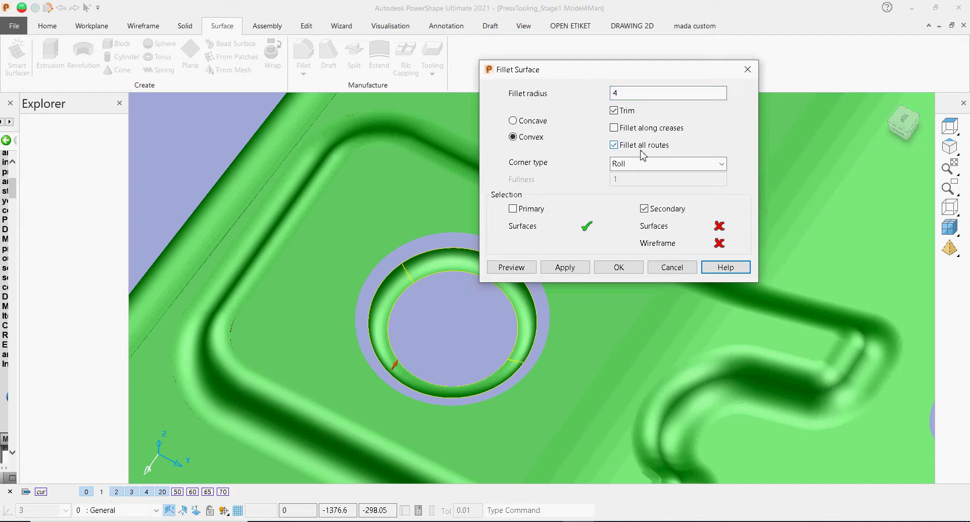
{"action": "left_click", "coordinate": [386, 236]}
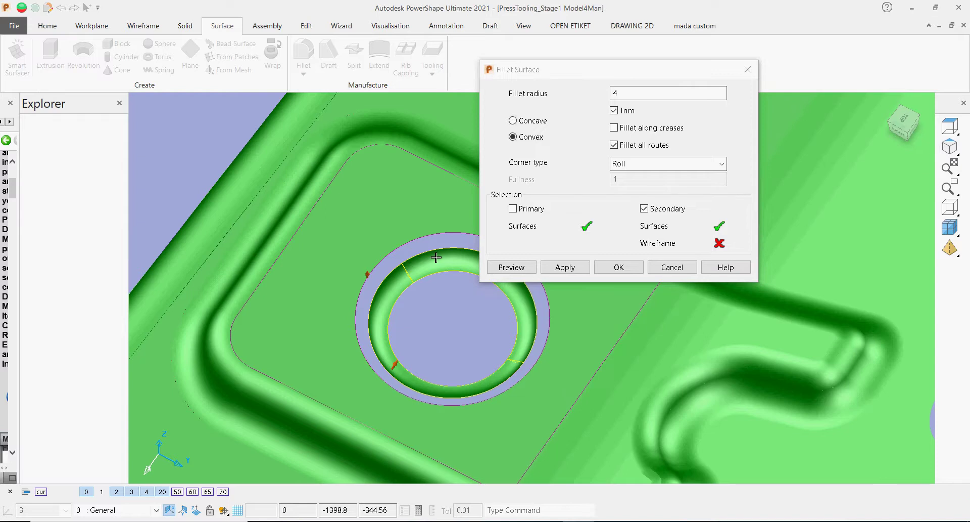
{"action": "middle_click_drag", "start_coordinate": [436, 258], "coordinate": [416, 258], "text": "shift"}
{"action": "left_click", "coordinate": [499, 267]}
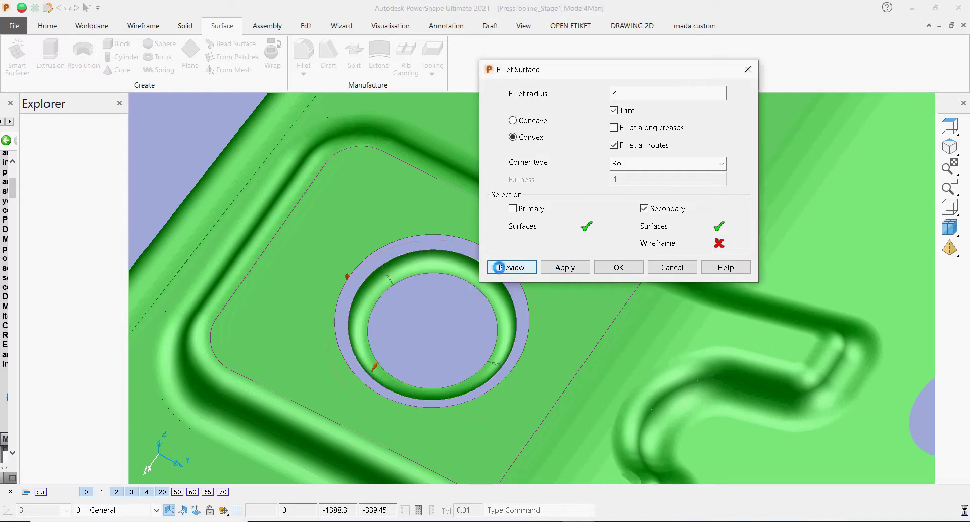
{"action": "left_click", "coordinate": [618, 269]}
{"action": "middle_click_drag", "start_coordinate": [447, 319], "coordinate": [428, 260]}
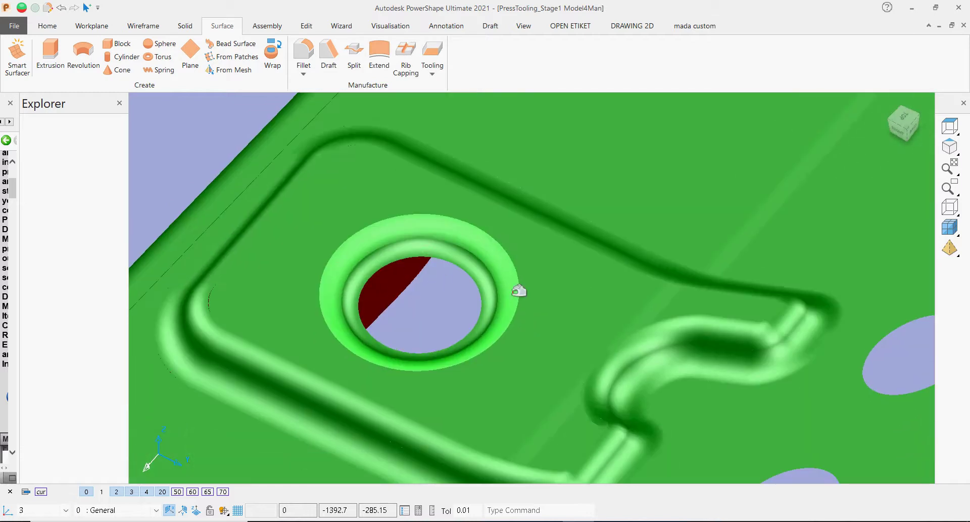
Turn off the undercut shading on the part
{"action": "scroll", "coordinate": [519, 291], "scroll_direction": "down", "scroll_amount": 5}
{"action": "middle_click_drag", "start_coordinate": [596, 306], "coordinate": [518, 331]}
{"action": "scroll", "coordinate": [726, 340], "scroll_direction": "up", "scroll_amount": 4}
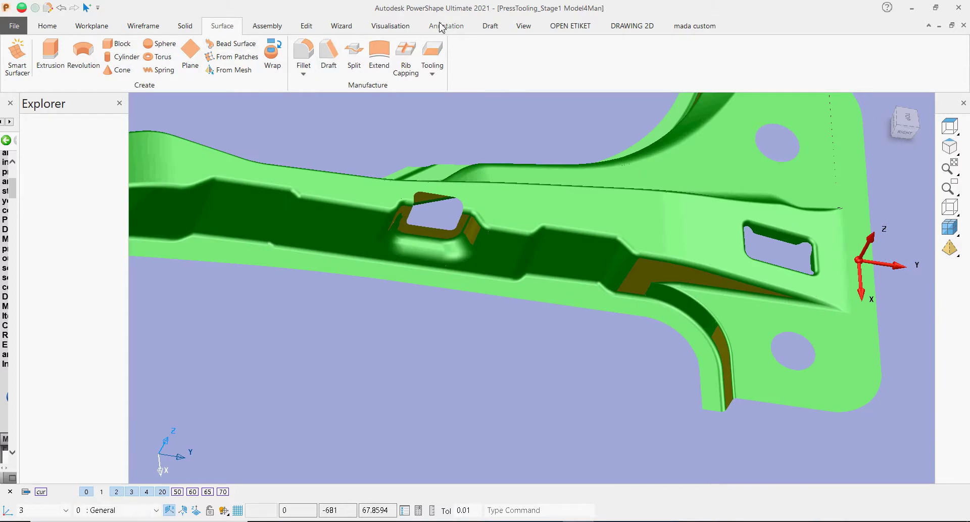
{"action": "left_click", "coordinate": [391, 25]}
{"action": "left_click", "coordinate": [59, 56]}
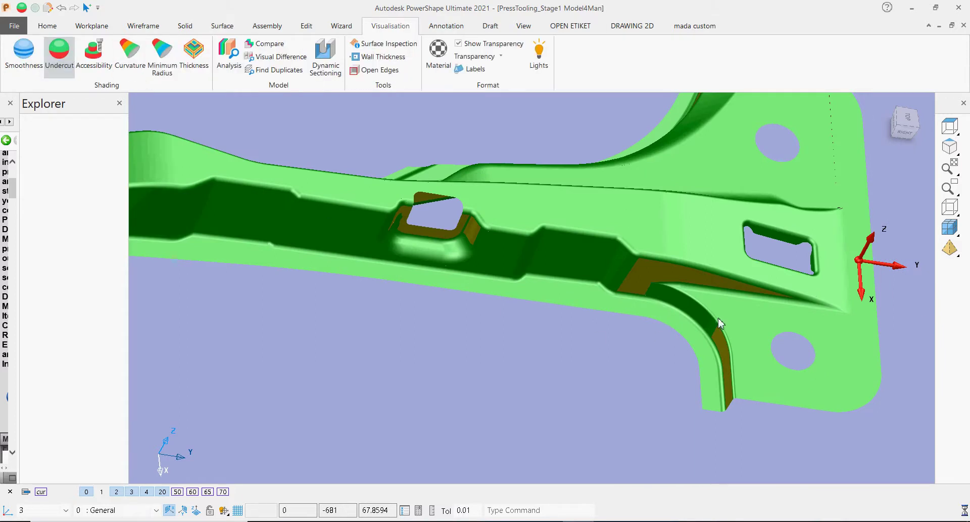
Delete the upper fillet surface between the curved side wall and the flat end flange
{"action": "middle_click_drag", "start_coordinate": [720, 324], "coordinate": [743, 307]}
{"action": "middle_click_drag", "start_coordinate": [862, 301], "coordinate": [635, 349]}
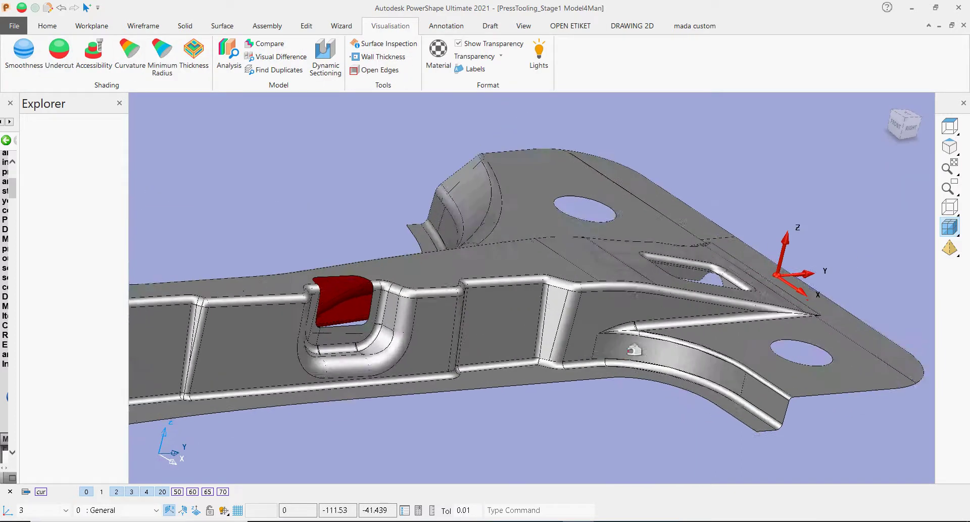
{"action": "scroll", "coordinate": [634, 349], "scroll_direction": "up", "scroll_amount": 4}
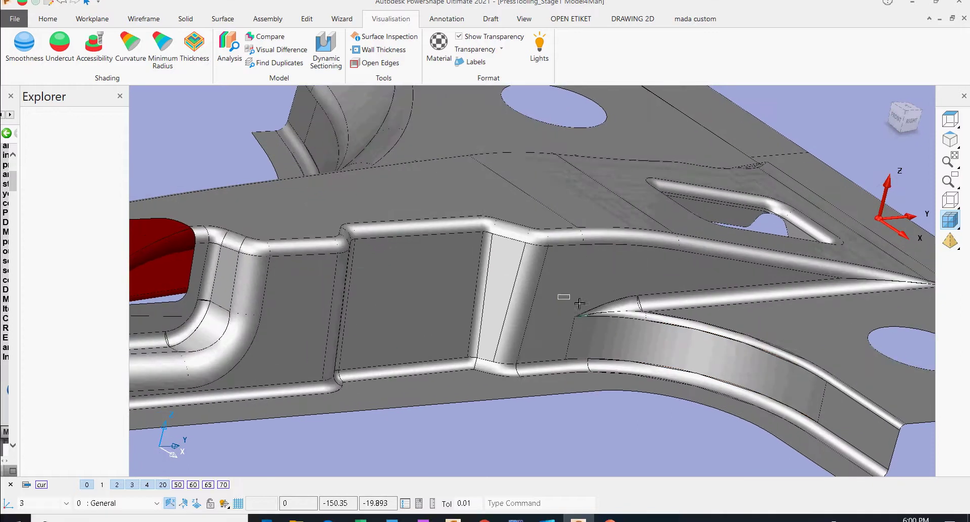
{"action": "middle_click_drag", "start_coordinate": [580, 303], "coordinate": [867, 455], "text": "ctrl+shift"}
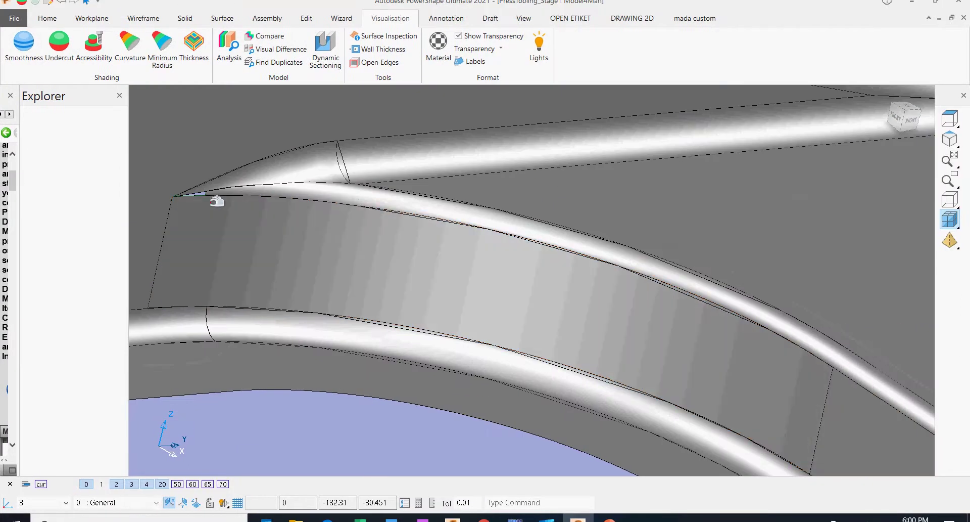
{"action": "left_click", "coordinate": [318, 197]}
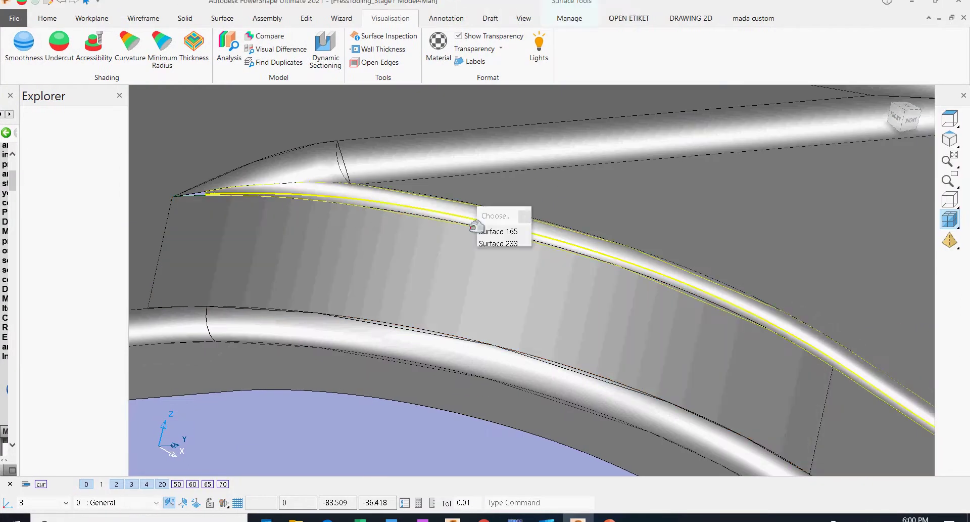
{"action": "scroll", "coordinate": [498, 275], "scroll_direction": "down", "scroll_amount": 2}
{"action": "key", "text": "Escape"}
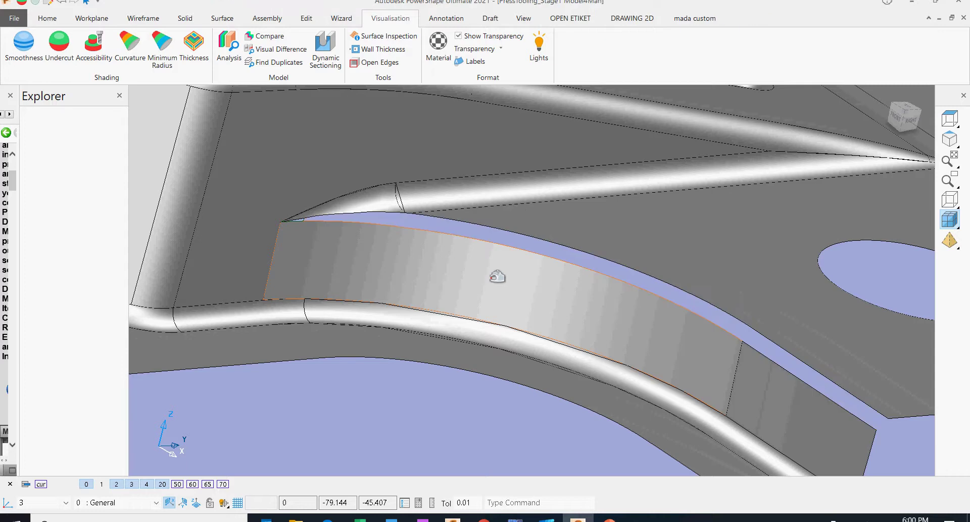
Try to fillet the flat flange face and its tapered fillet end to the curved side wall surfaces with a convex radius of 4, trimmed
{"action": "left_click", "coordinate": [578, 219]}
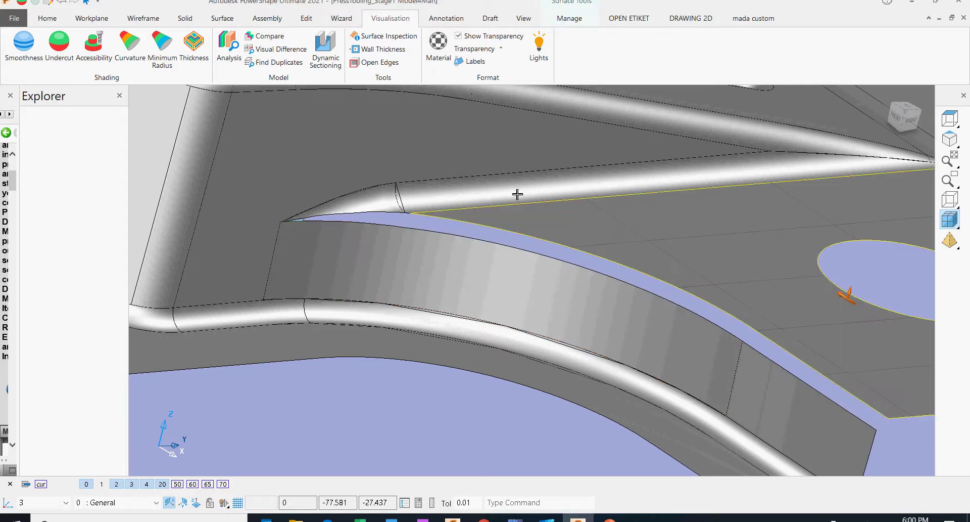
{"action": "left_click", "coordinate": [383, 200]}
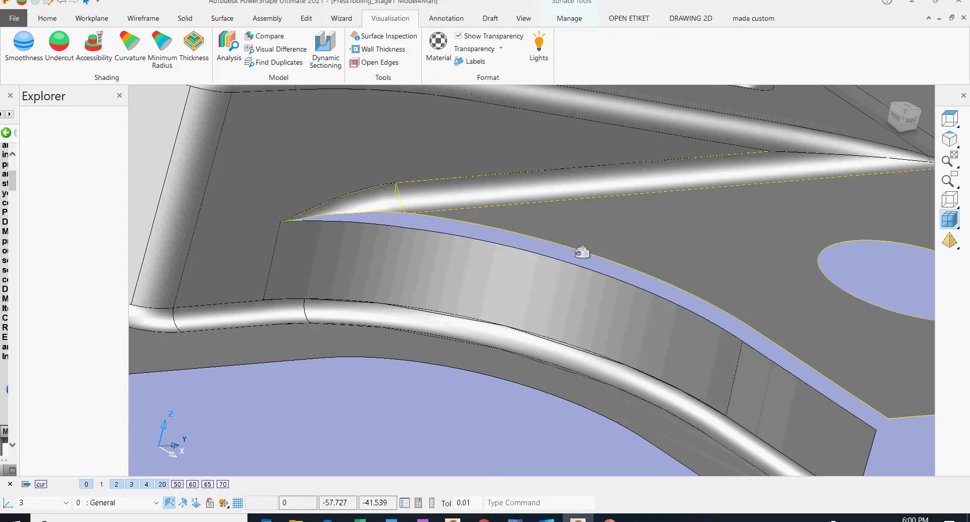
{"action": "left_click", "coordinate": [223, 20]}
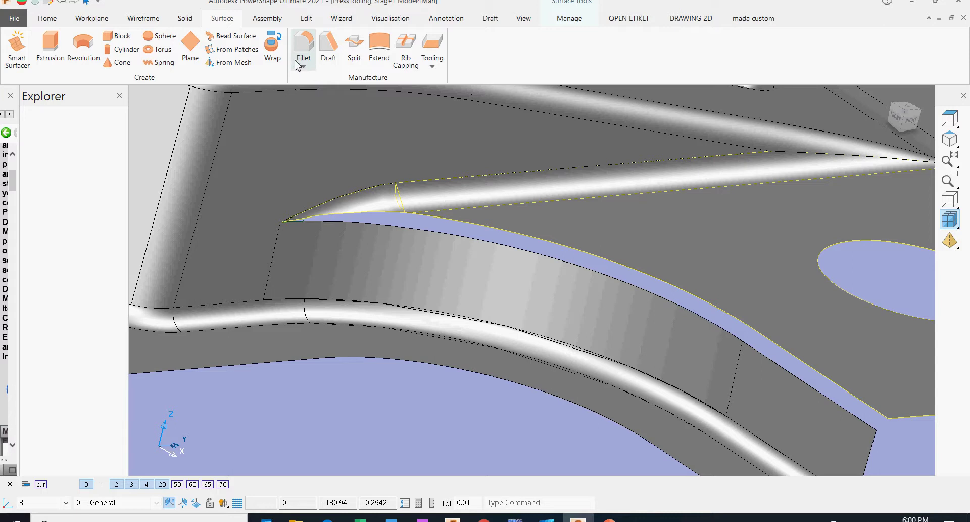
{"action": "left_click", "coordinate": [305, 67]}
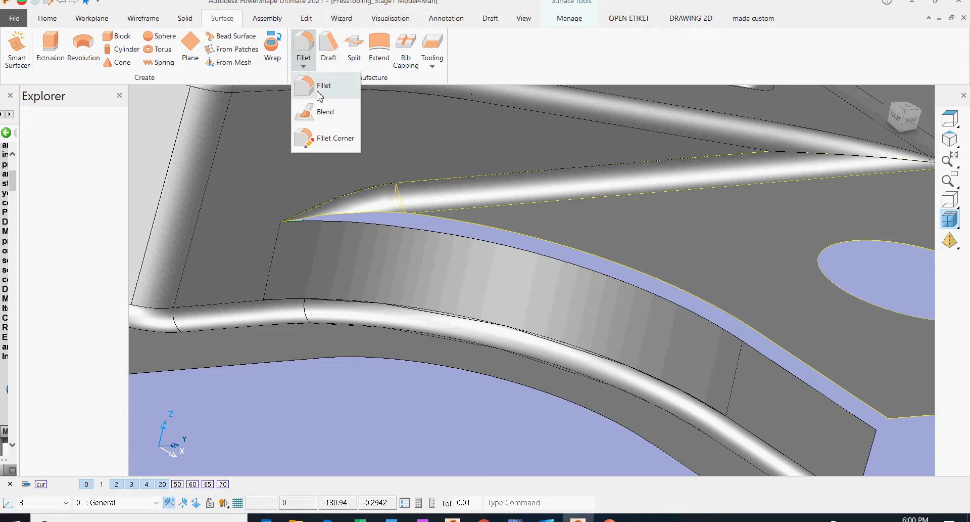
{"action": "left_click", "coordinate": [322, 89]}
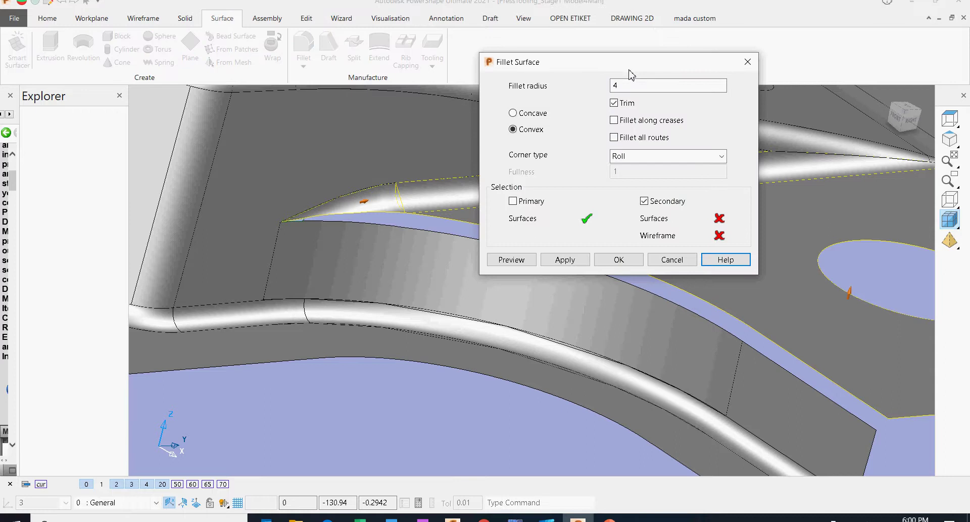
{"action": "left_click_drag", "start_coordinate": [629, 70], "coordinate": [709, 68]}
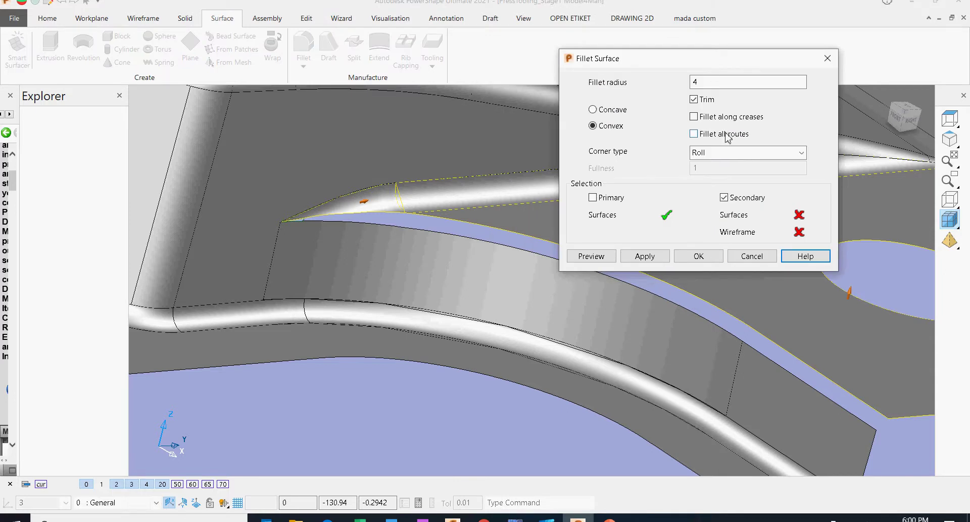
{"action": "left_click", "coordinate": [424, 262]}
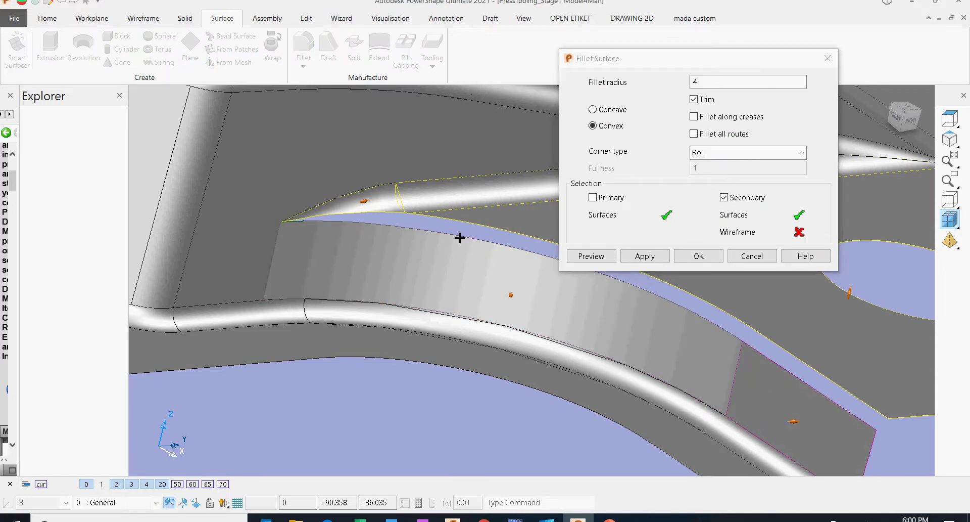
{"action": "left_click", "coordinate": [698, 256]}
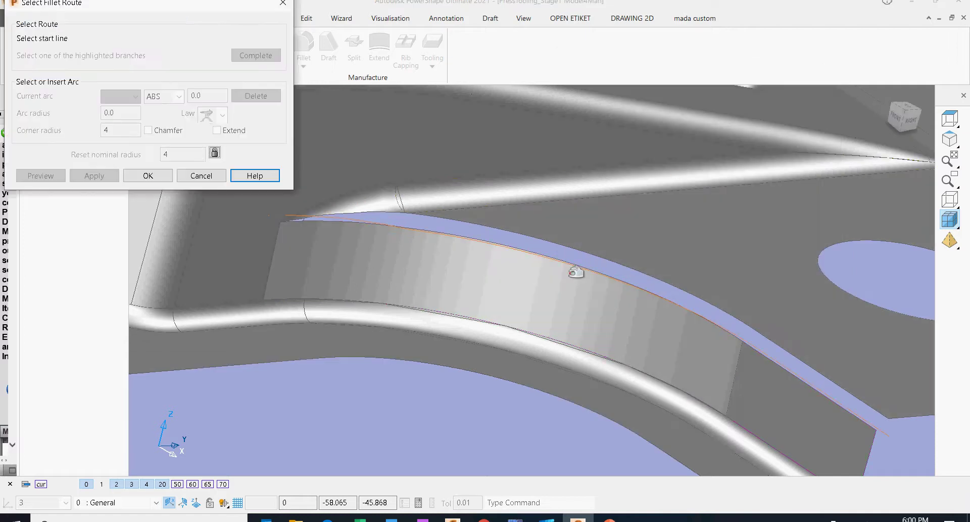
{"action": "left_click", "coordinate": [146, 176]}
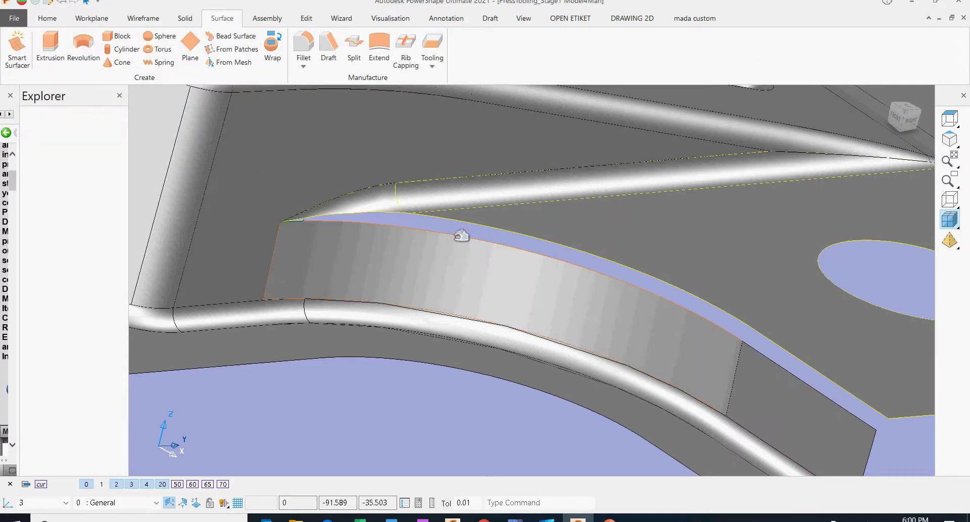
{"action": "middle_click_drag", "start_coordinate": [488, 245], "coordinate": [468, 210]}
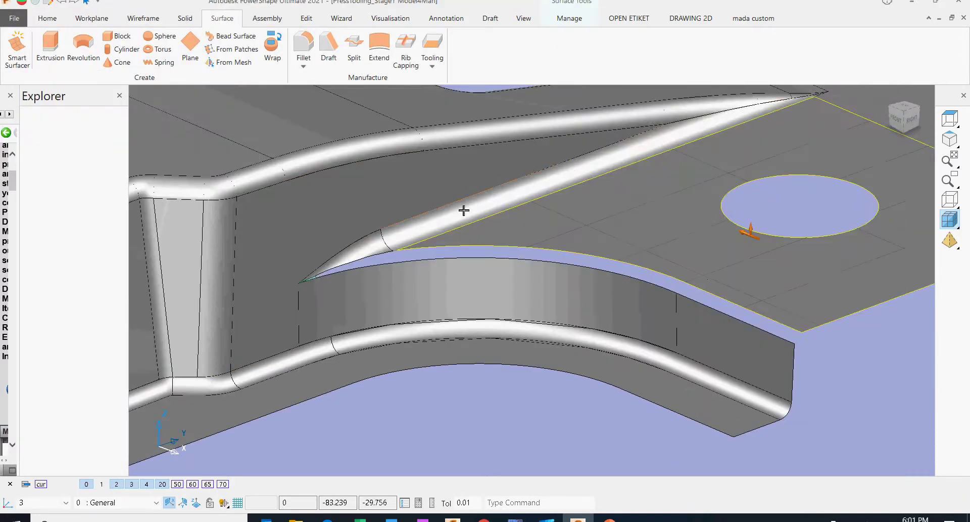
{"action": "left_click", "coordinate": [303, 61]}
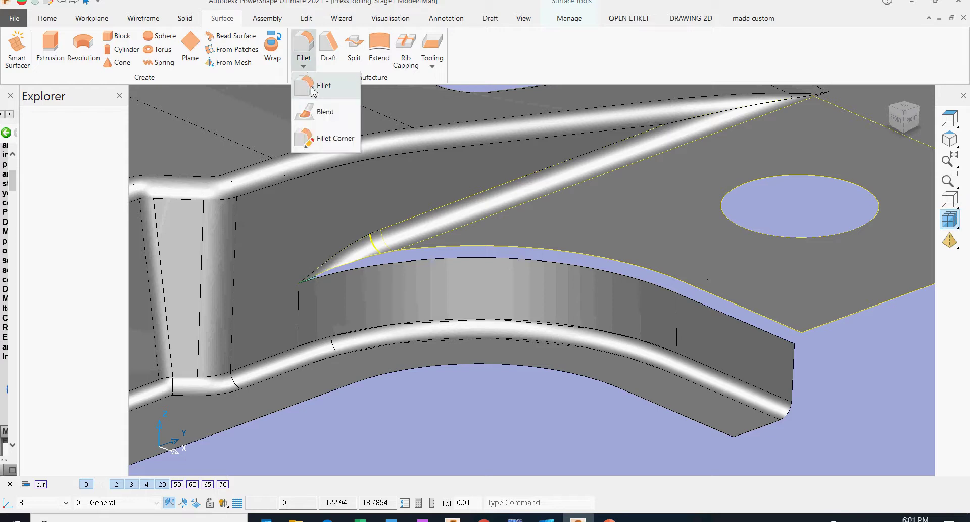
{"action": "left_click", "coordinate": [322, 87]}
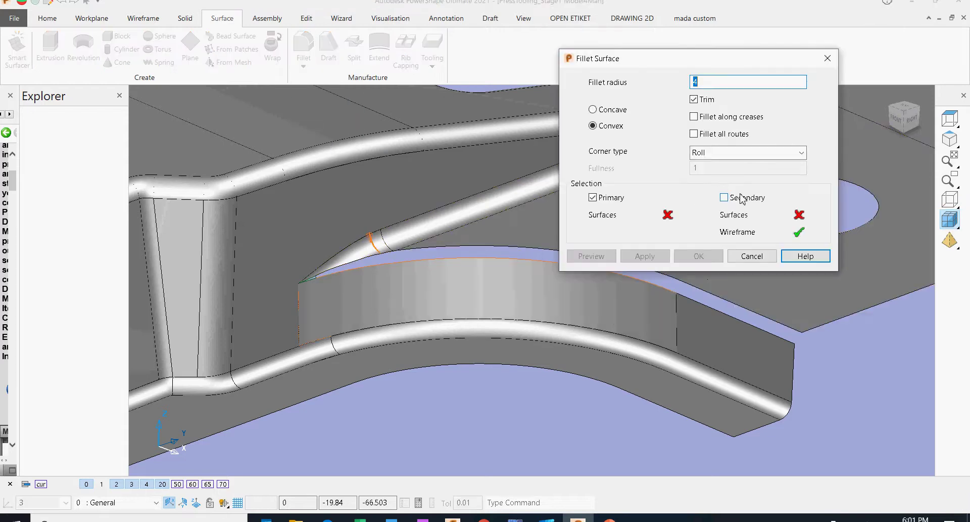
{"action": "left_click", "coordinate": [694, 134]}
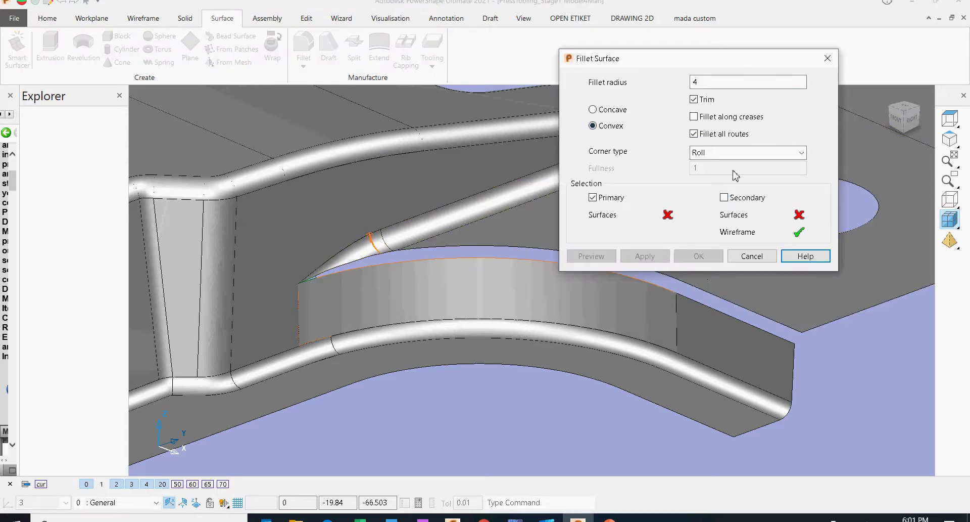
{"action": "left_click", "coordinate": [444, 284]}
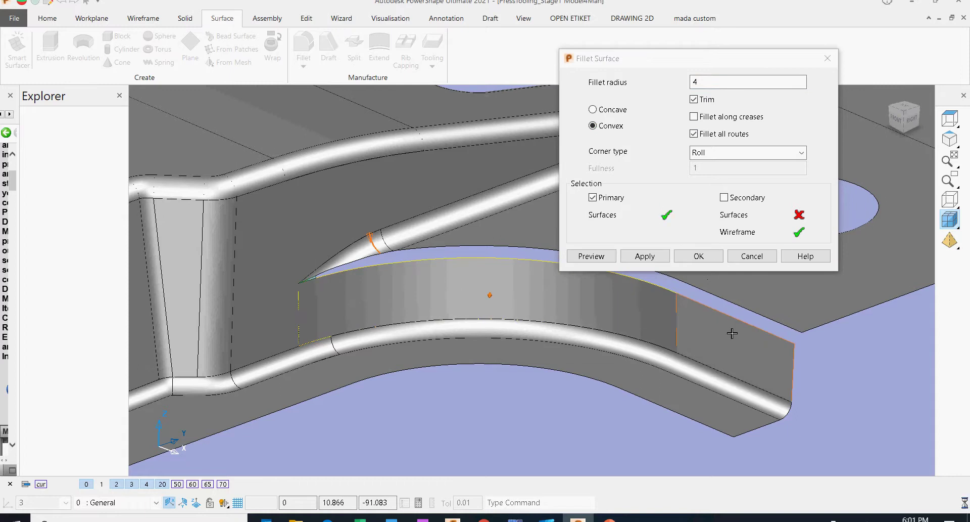
{"action": "left_click", "coordinate": [782, 306]}
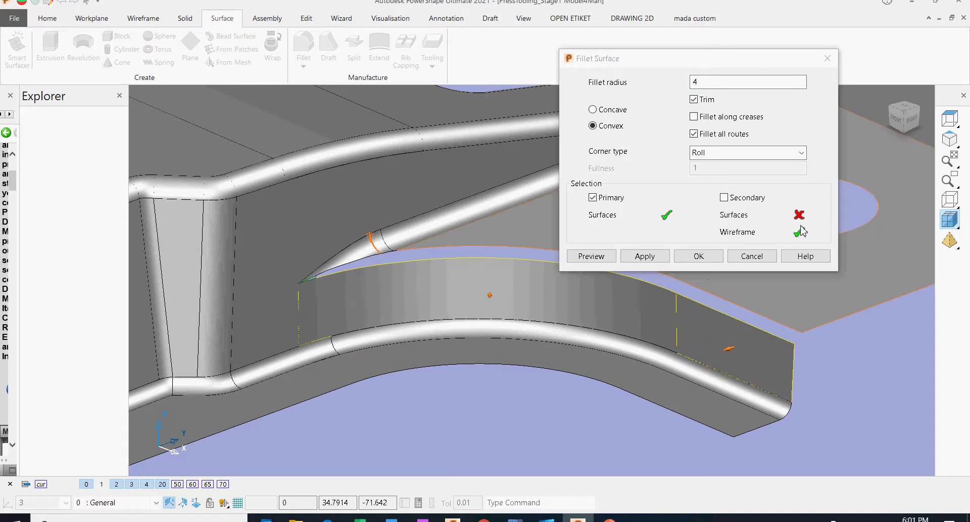
{"action": "left_click", "coordinate": [595, 284]}
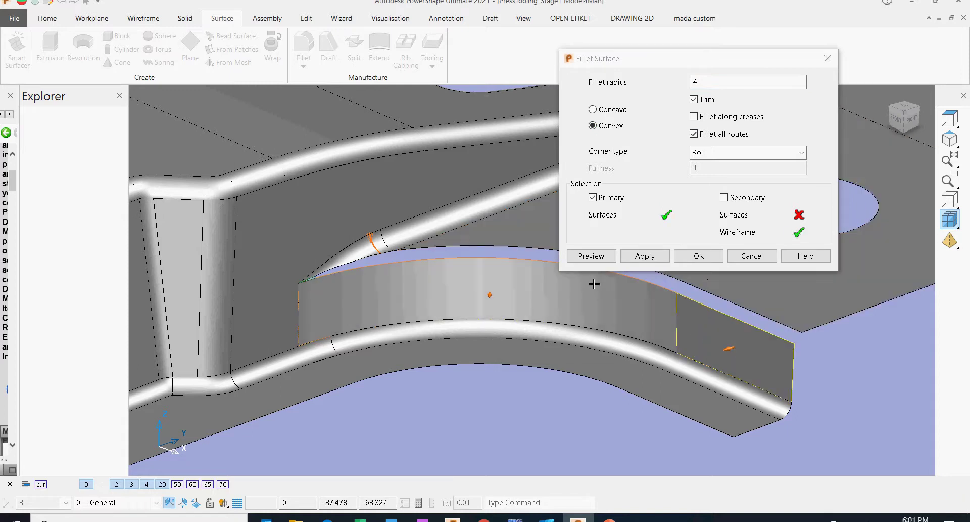
{"action": "left_click", "coordinate": [640, 256]}
{"action": "left_click", "coordinate": [560, 260]}
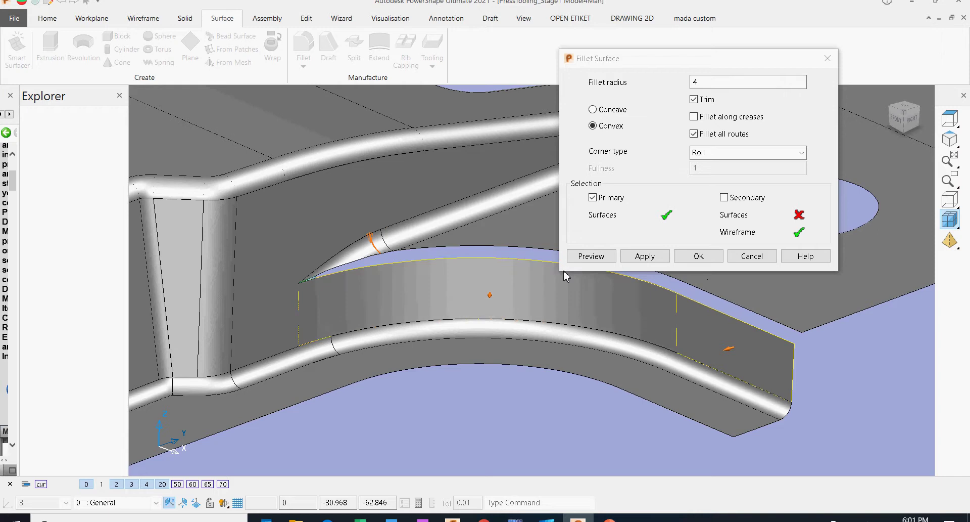
{"action": "left_click", "coordinate": [752, 256]}
Fillet the flat flange and its adjoining fillet strips to the curved and straight side walls with a convex radius of 4, trimmed, along all routes
{"action": "left_click", "coordinate": [452, 217]}
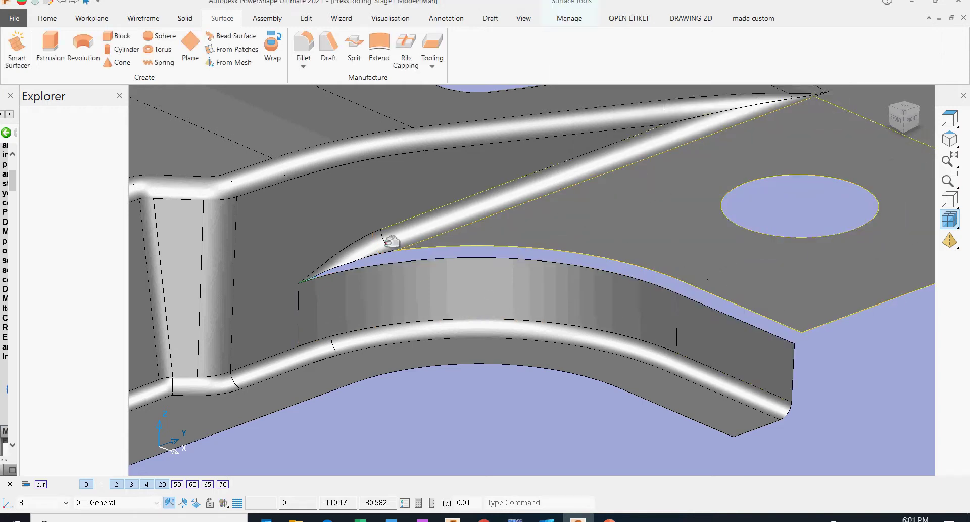
{"action": "left_click", "coordinate": [304, 66]}
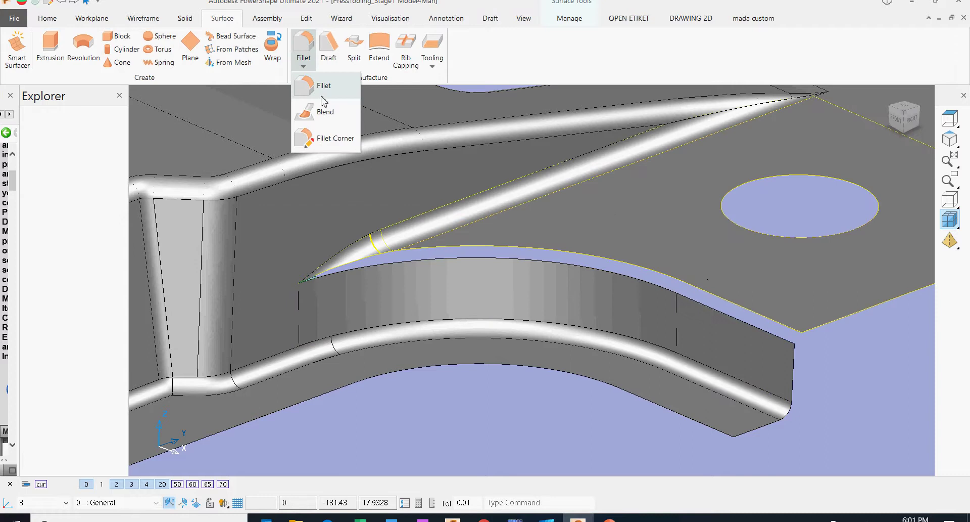
{"action": "left_click", "coordinate": [325, 90]}
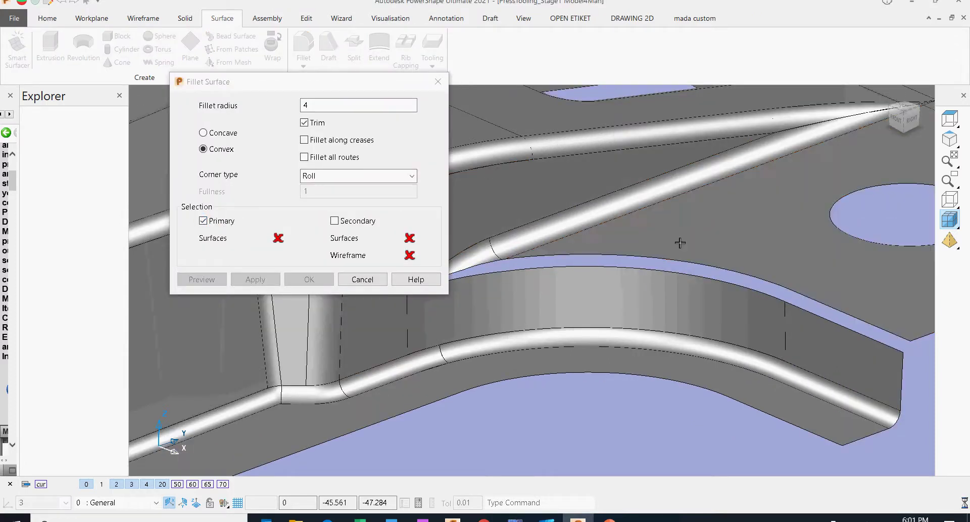
{"action": "left_click", "coordinate": [643, 244]}
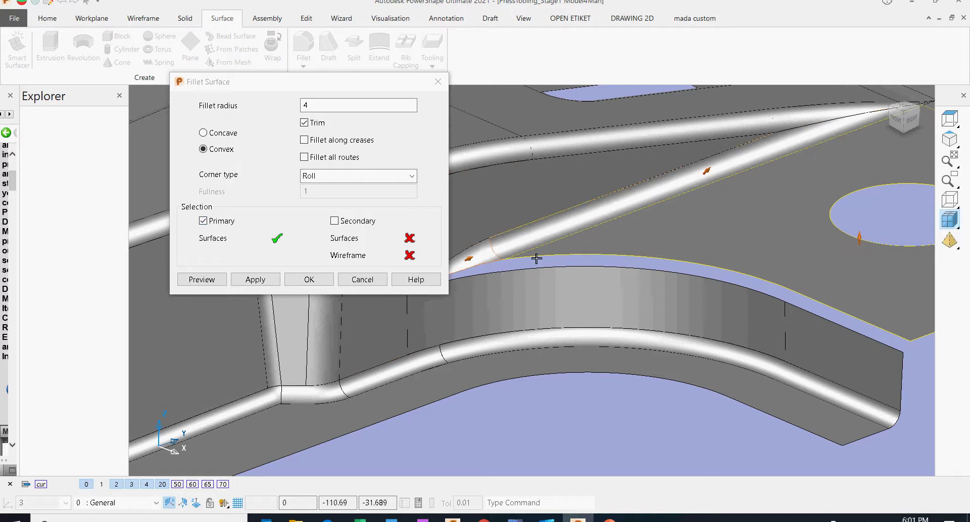
{"action": "middle_click_drag", "start_coordinate": [535, 258], "coordinate": [613, 262]}
{"action": "left_click", "coordinate": [335, 220]}
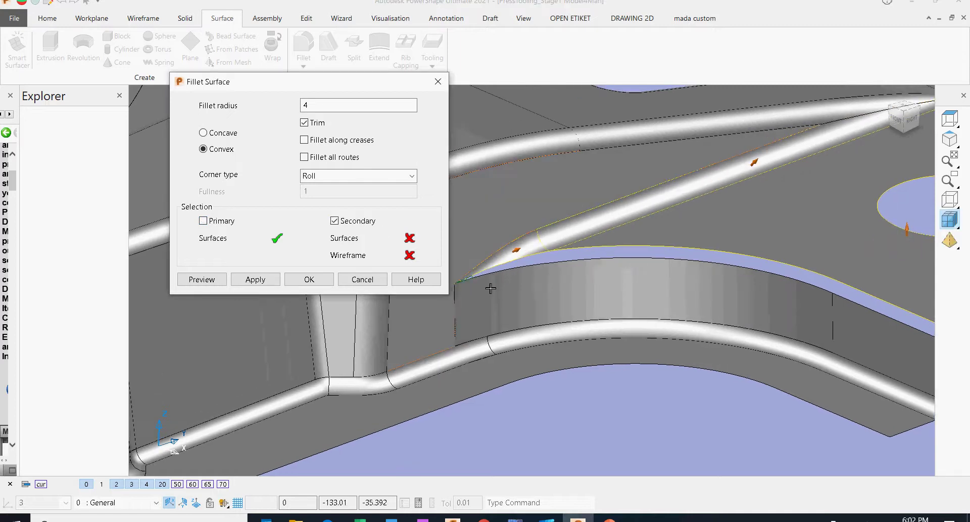
{"action": "left_click", "coordinate": [534, 301]}
{"action": "left_click", "coordinate": [862, 335]}
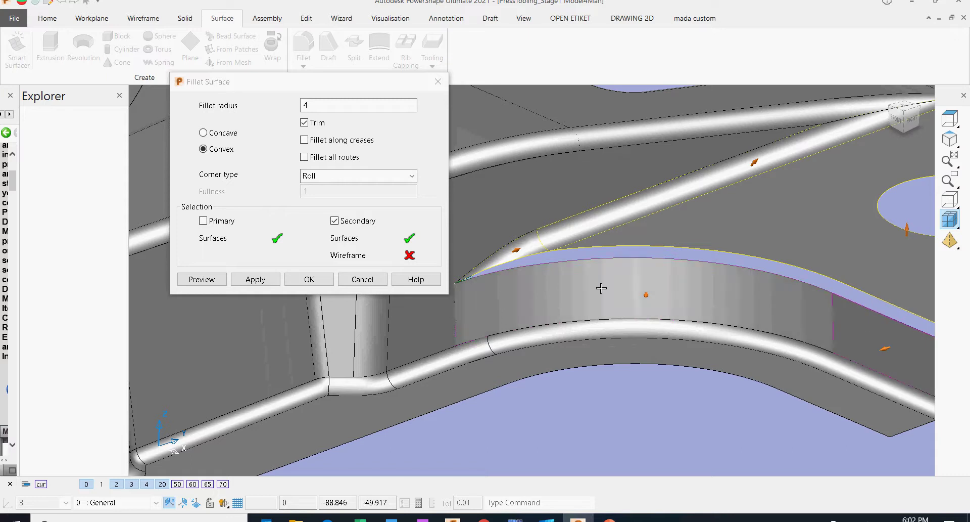
{"action": "left_click", "coordinate": [305, 158]}
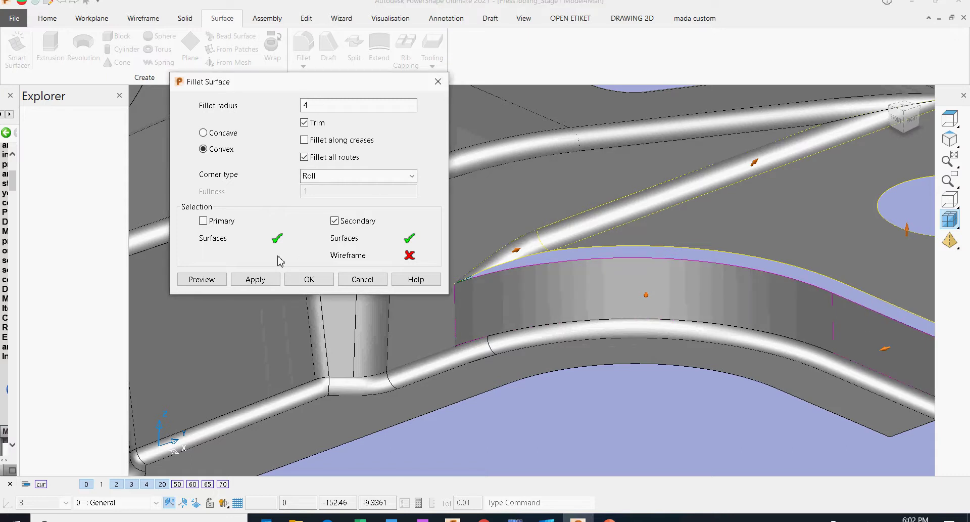
{"action": "left_click", "coordinate": [259, 279]}
{"action": "left_click", "coordinate": [374, 283]}
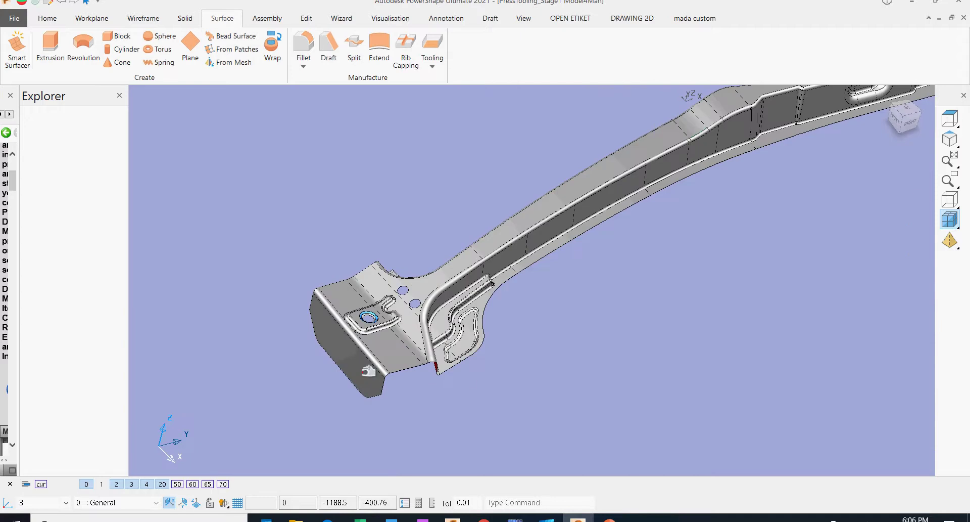
Move the part's end flange face and its bend fillet to level 20 and hide that level
{"action": "left_click", "coordinate": [366, 377]}
{"action": "scroll", "coordinate": [366, 364], "scroll_direction": "up", "scroll_amount": 5}
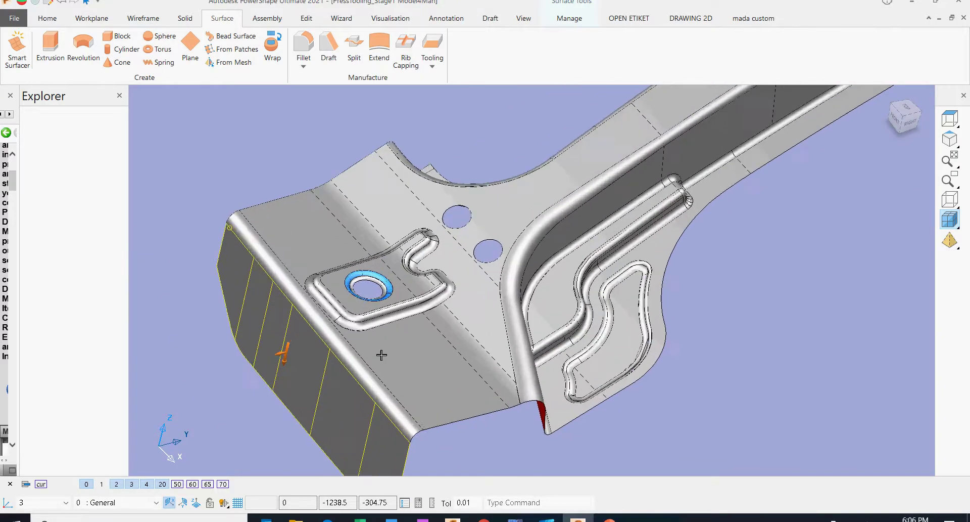
{"action": "scroll", "coordinate": [455, 342], "scroll_direction": "down", "scroll_amount": 5}
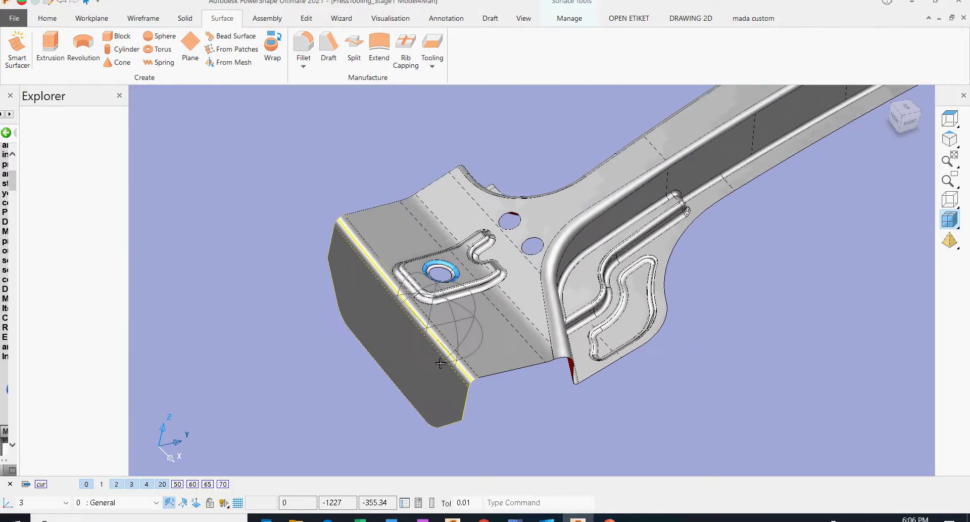
{"action": "middle_click_drag", "start_coordinate": [455, 343], "coordinate": [315, 273]}
{"action": "scroll", "coordinate": [438, 387], "scroll_direction": "up", "scroll_amount": 2}
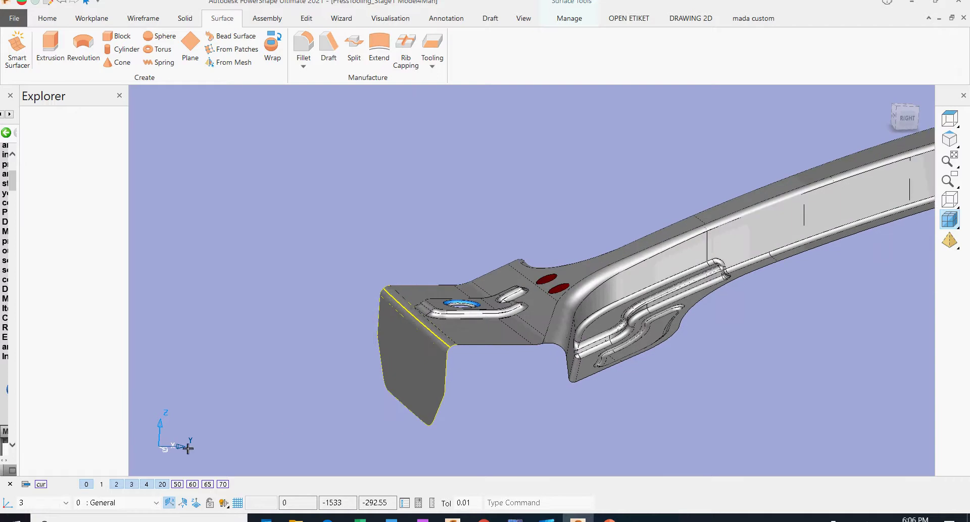
{"action": "left_click", "coordinate": [163, 484]}
Move the rim fillets and inner wall surfaces of the rounded rectangular opening to level 20 and display that level
{"action": "middle_click_drag", "start_coordinate": [304, 423], "coordinate": [227, 430], "text": "shift"}
{"action": "scroll", "coordinate": [715, 298], "scroll_direction": "down", "scroll_amount": 3}
{"action": "middle_click_drag", "start_coordinate": [715, 298], "coordinate": [591, 259]}
{"action": "scroll", "coordinate": [553, 265], "scroll_direction": "up", "scroll_amount": 2}
{"action": "scroll", "coordinate": [553, 265], "scroll_direction": "up", "scroll_amount": 8}
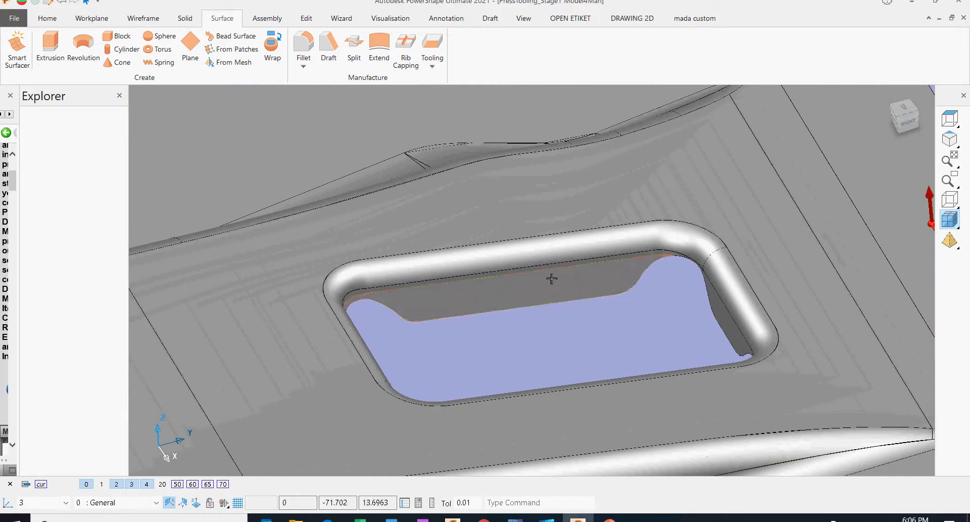
{"action": "left_click", "coordinate": [576, 262]}
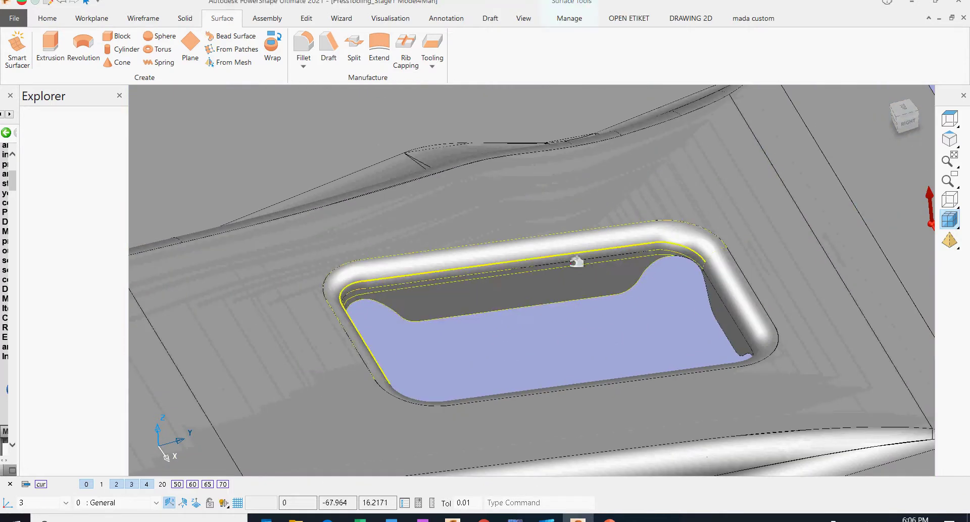
{"action": "scroll", "coordinate": [671, 271], "scroll_direction": "up", "scroll_amount": 3}
{"action": "scroll", "coordinate": [816, 287], "scroll_direction": "down", "scroll_amount": 2}
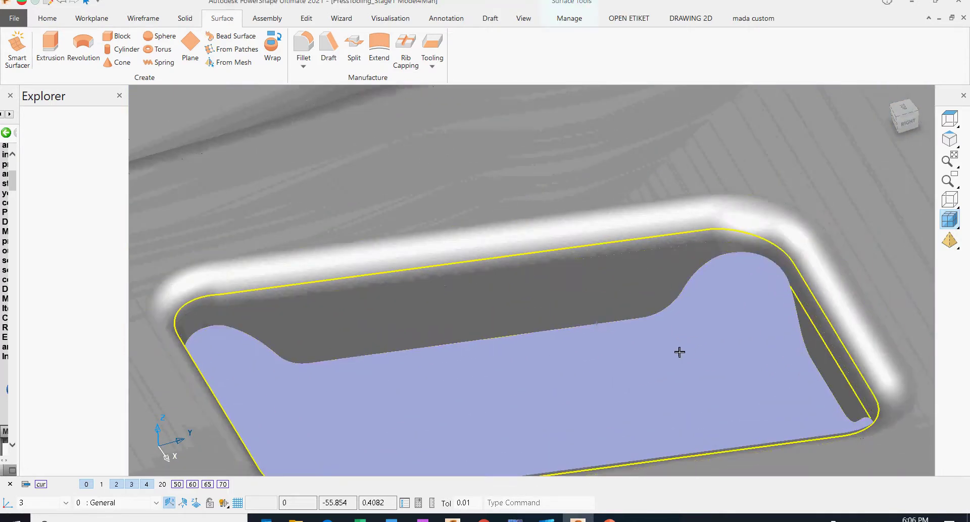
{"action": "middle_click_drag", "start_coordinate": [681, 351], "coordinate": [348, 298]}
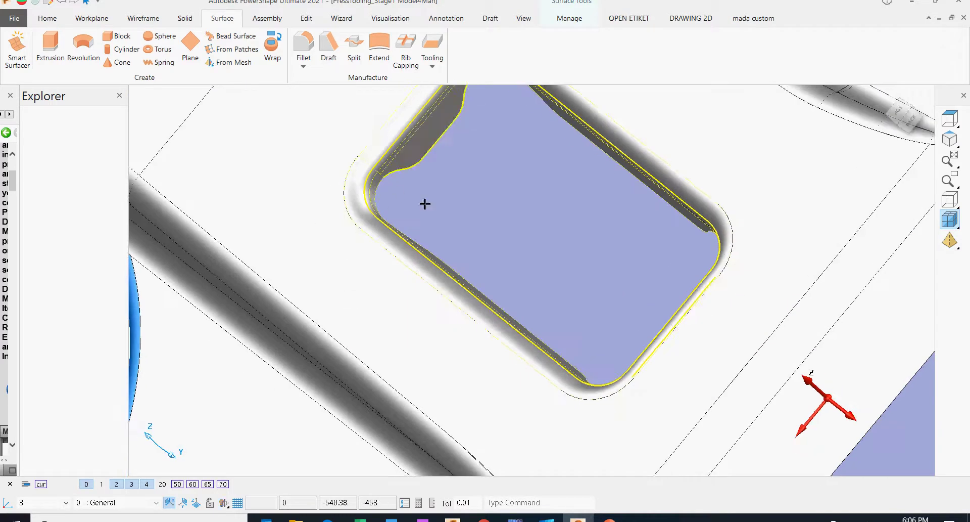
{"action": "middle_click_drag", "start_coordinate": [424, 204], "coordinate": [336, 342]}
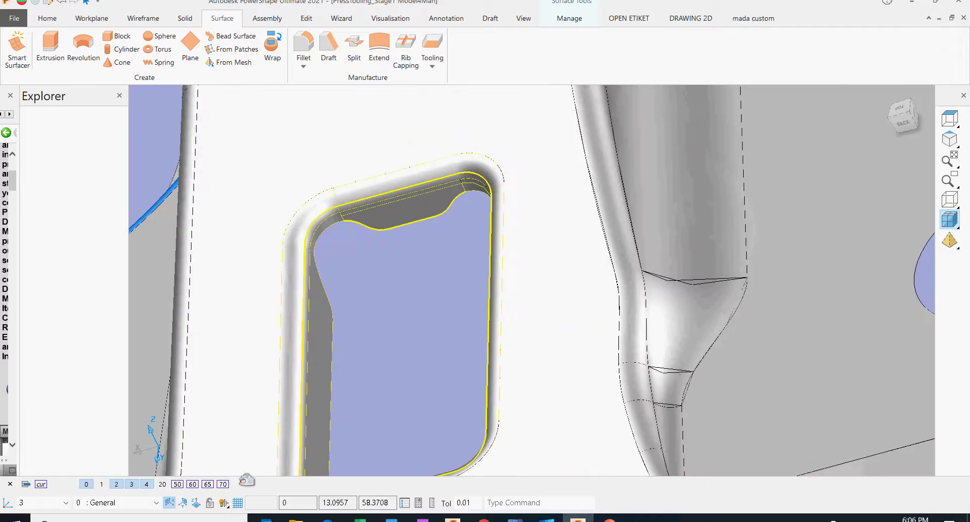
{"action": "left_click", "coordinate": [162, 484]}
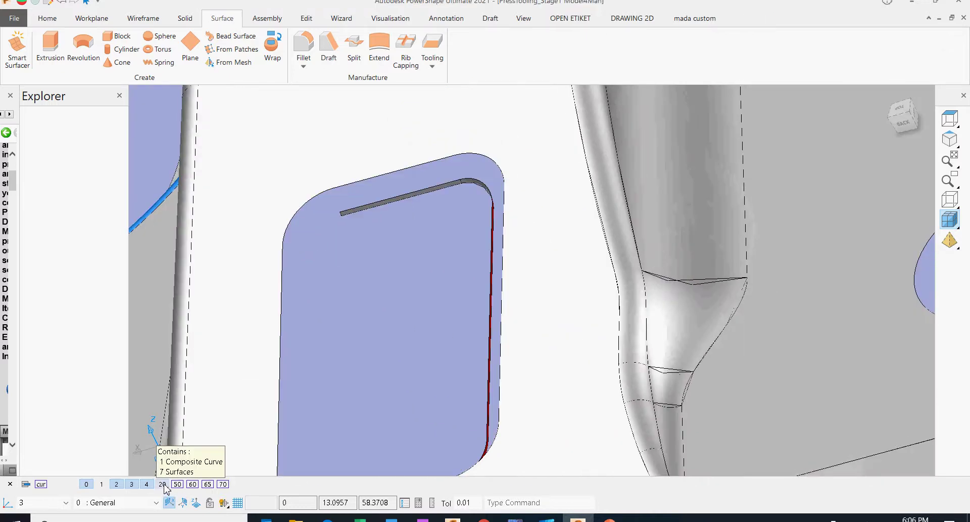
{"action": "left_click", "coordinate": [163, 484]}
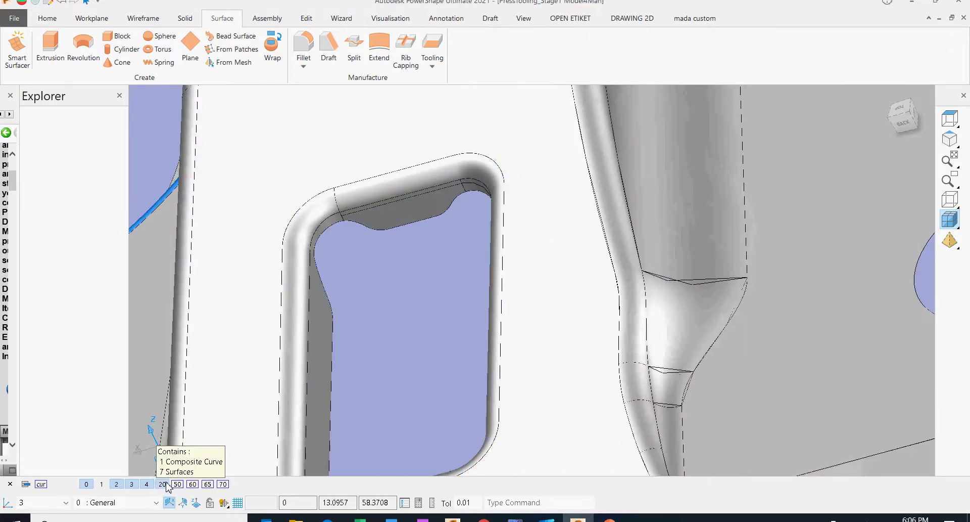
Hide level 20 and move the leftover inner wall strip of the rounded rectangular opening to that level
{"action": "left_click", "coordinate": [167, 483]}
{"action": "scroll", "coordinate": [450, 353], "scroll_direction": "down", "scroll_amount": 10}
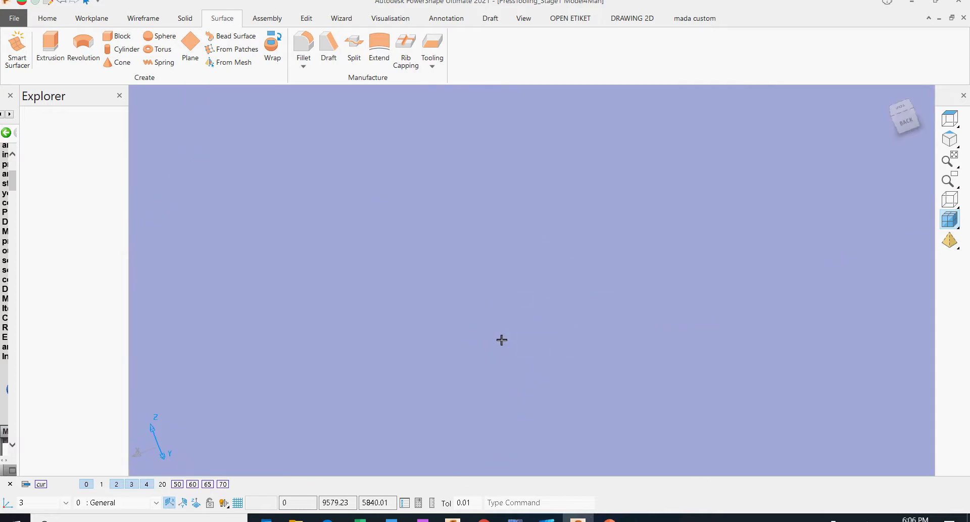
{"action": "scroll", "coordinate": [561, 273], "scroll_direction": "up", "scroll_amount": 10}
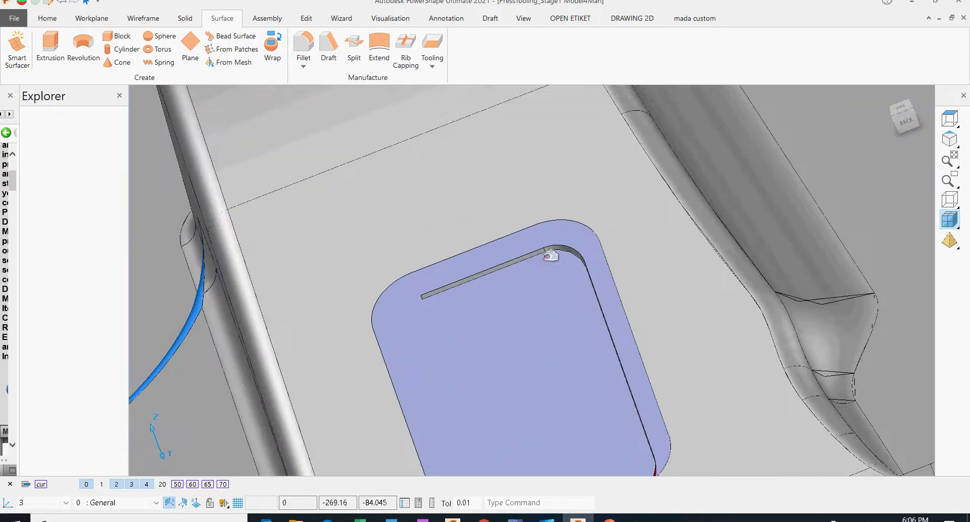
{"action": "left_click", "coordinate": [546, 257]}
{"action": "scroll", "coordinate": [556, 329], "scroll_direction": "down", "scroll_amount": 5}
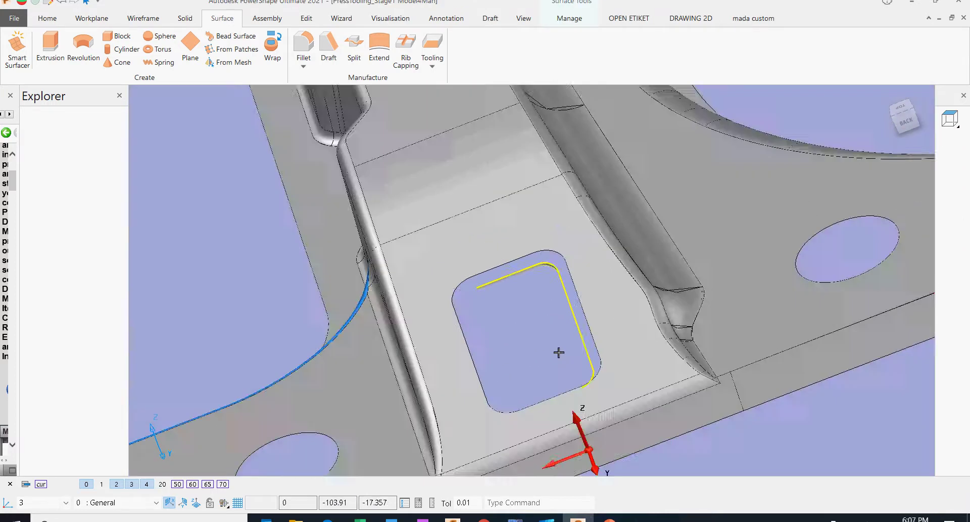
{"action": "middle_click_drag", "start_coordinate": [559, 351], "coordinate": [786, 379]}
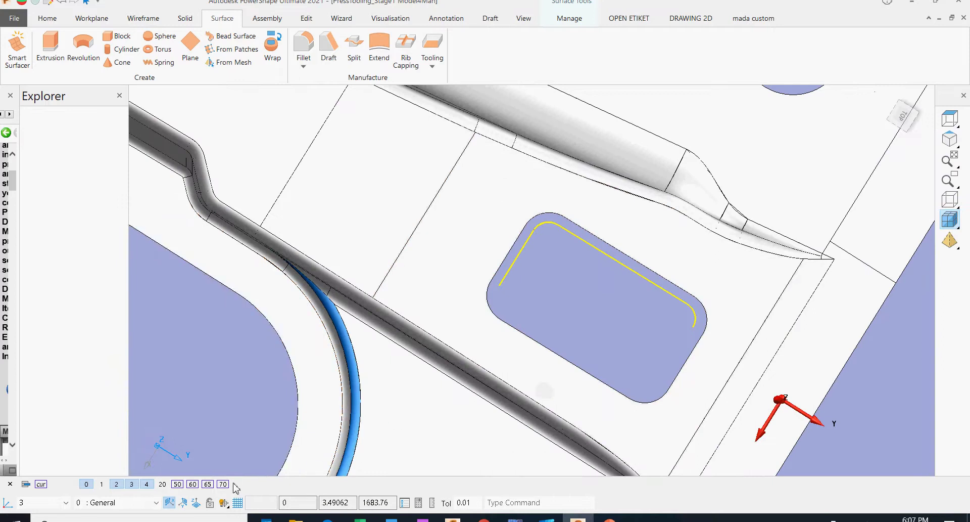
{"action": "left_click", "coordinate": [163, 484]}
{"action": "scroll", "coordinate": [686, 314], "scroll_direction": "down", "scroll_amount": 10}
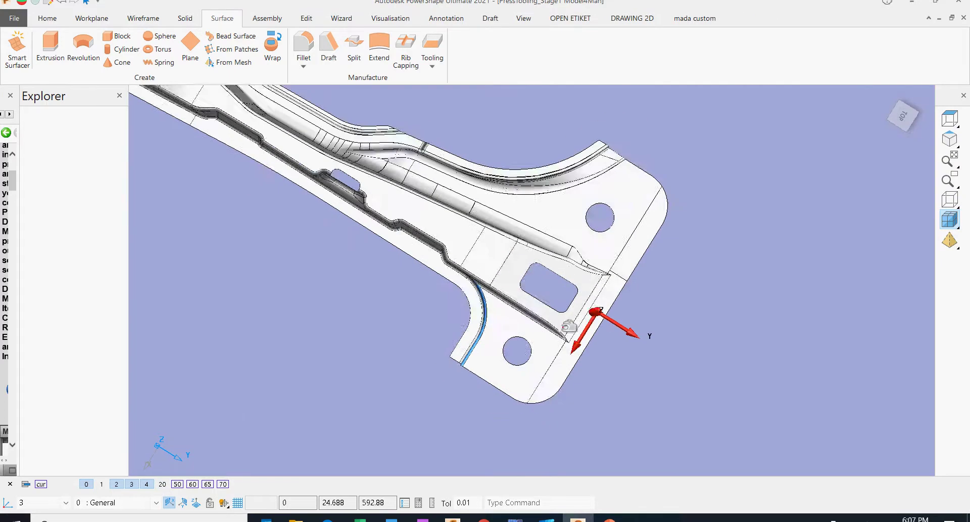
{"action": "middle_click_drag", "start_coordinate": [492, 262], "coordinate": [500, 290], "text": "shift"}
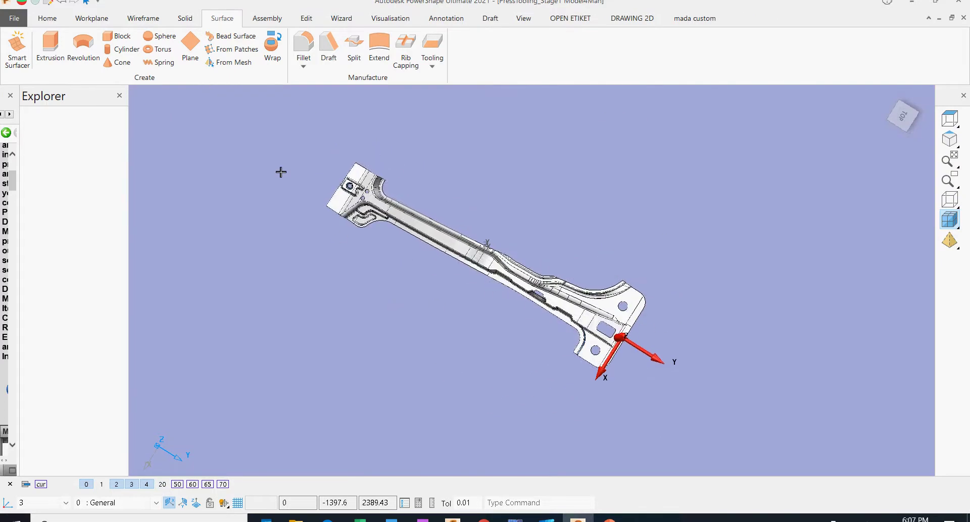
Find duplicate items across the whole model using the All method and Exact surface trimming comparison
{"action": "left_click_drag", "start_coordinate": [261, 140], "coordinate": [755, 400]}
{"action": "scroll", "coordinate": [286, 258], "scroll_direction": "up", "scroll_amount": 6}
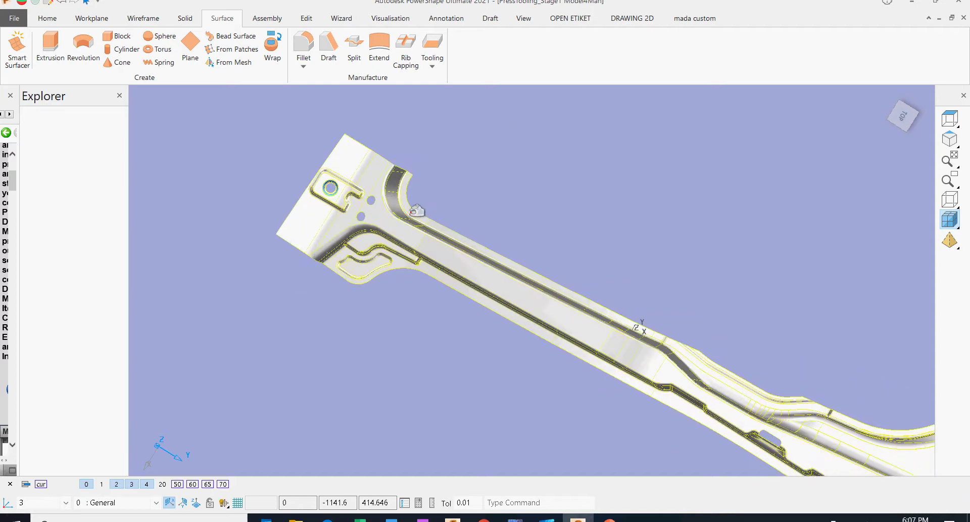
{"action": "scroll", "coordinate": [454, 266], "scroll_direction": "down", "scroll_amount": 6}
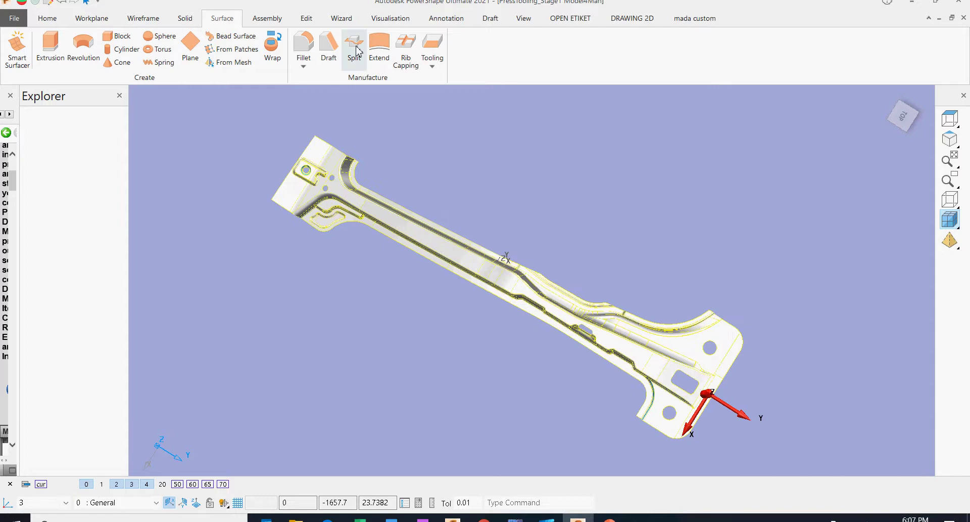
{"action": "left_click", "coordinate": [405, 20]}
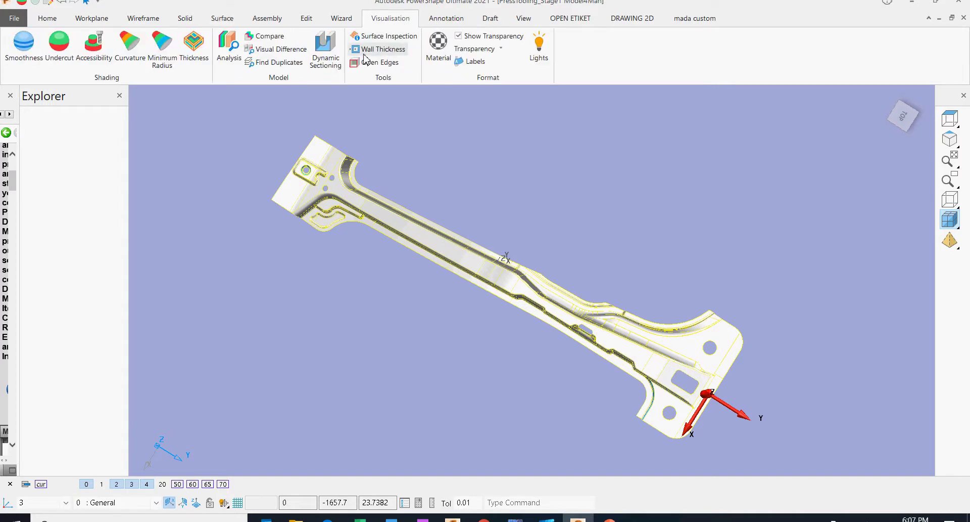
{"action": "left_click", "coordinate": [282, 65]}
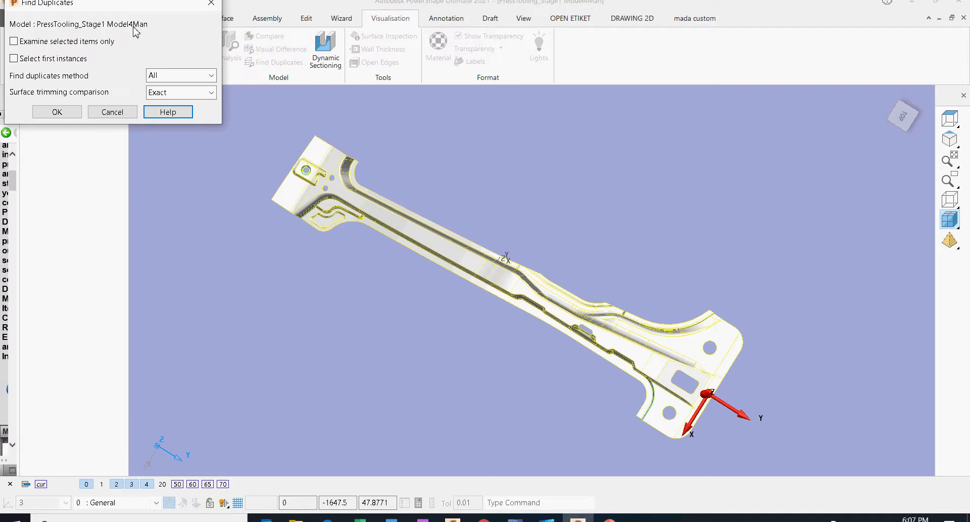
{"action": "left_click_drag", "start_coordinate": [130, 11], "coordinate": [575, 140]}
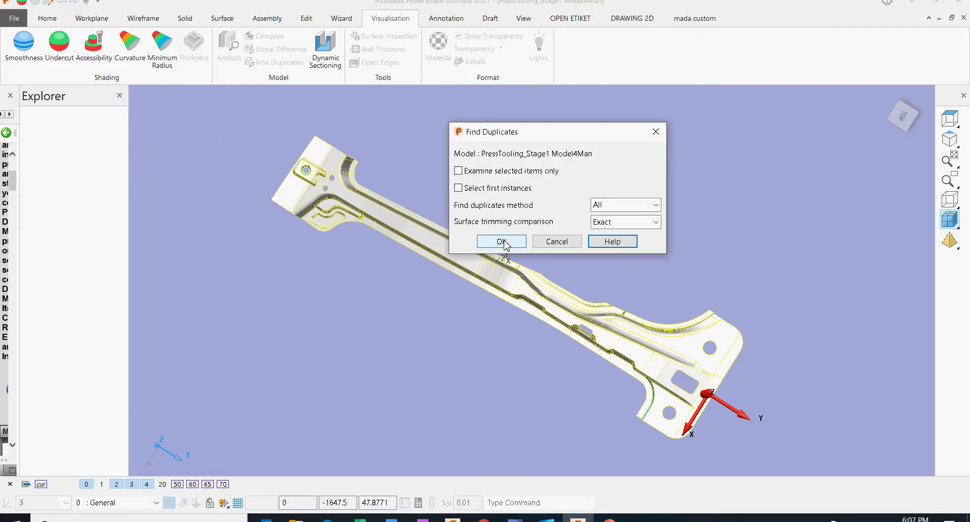
{"action": "left_click", "coordinate": [503, 242]}
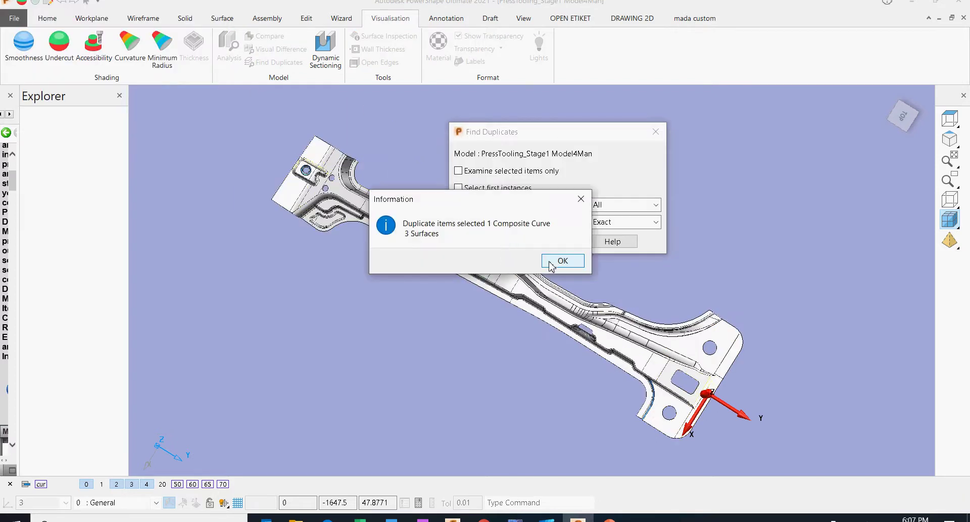
{"action": "left_click", "coordinate": [562, 260]}
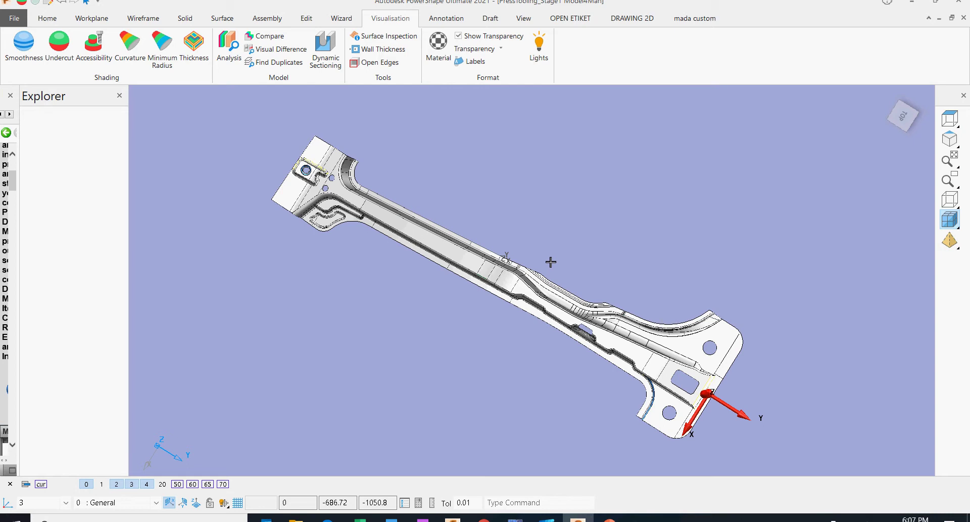
Isolate the found duplicate items, delete them, and clear the selection on the full part
{"action": "key", "text": "ctrl+k"}
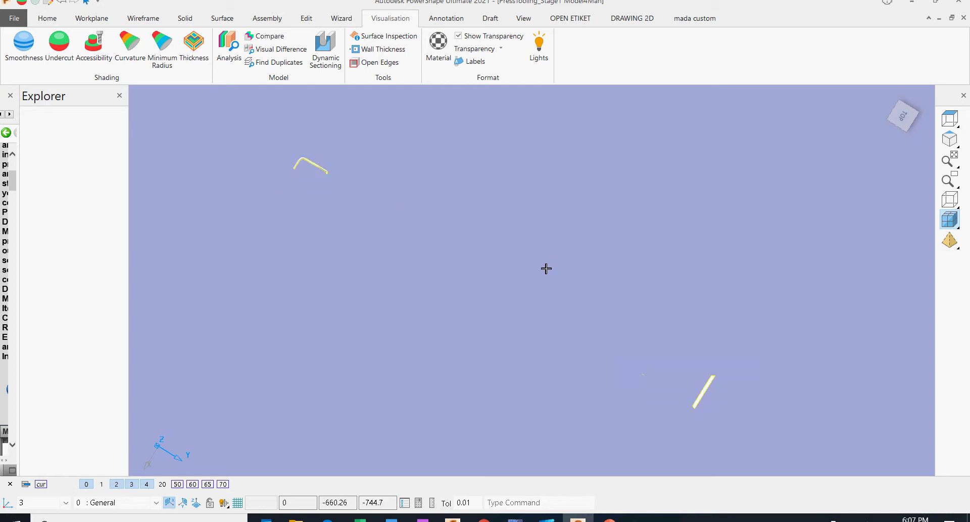
{"action": "scroll", "coordinate": [505, 252], "scroll_direction": "down", "scroll_amount": 2}
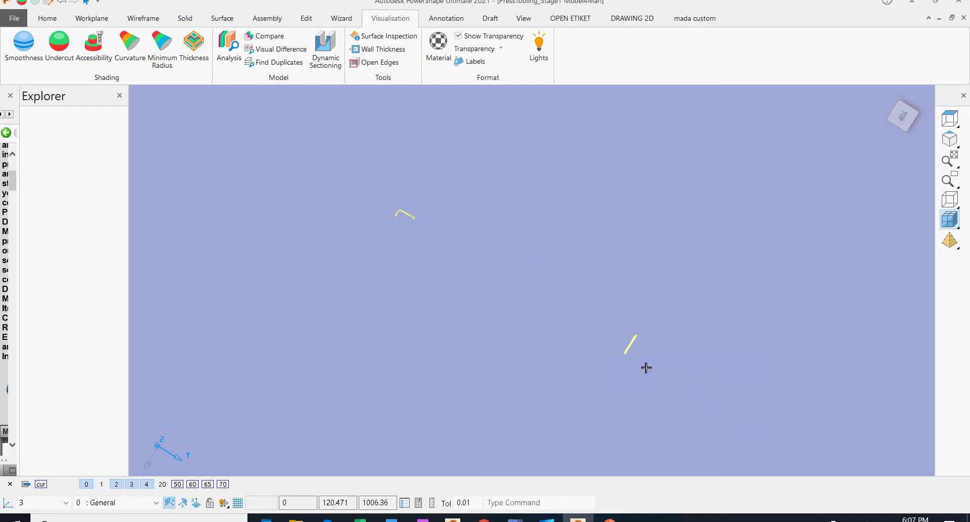
{"action": "key", "text": "Delete"}
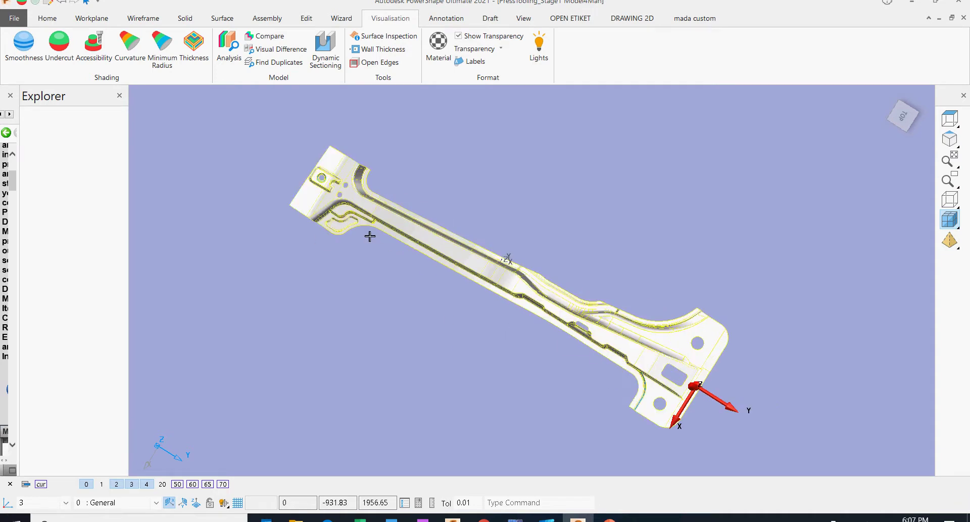
{"action": "left_click", "coordinate": [364, 268]}
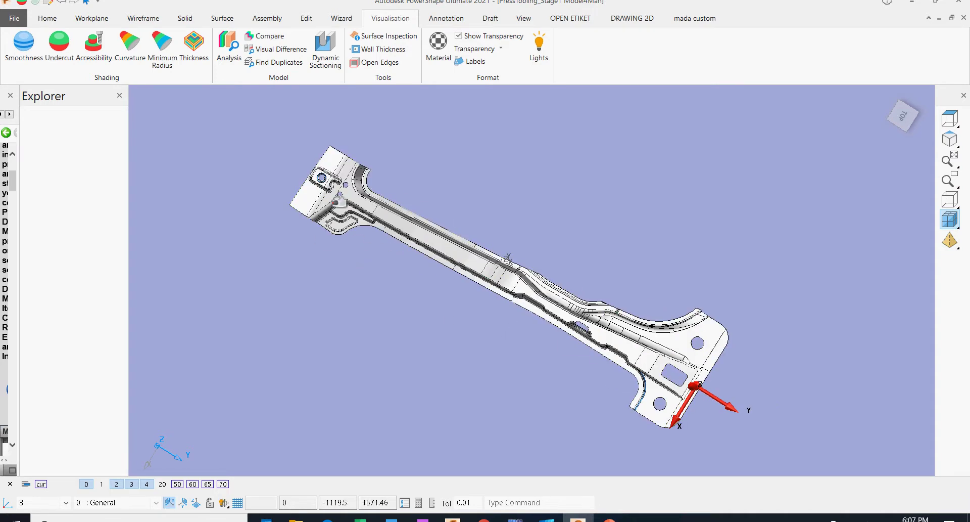
Select all surfaces of the part and convert them into a solid, continuing into the watertight repair
{"action": "left_click", "coordinate": [47, 18]}
{"action": "left_click", "coordinate": [308, 50]}
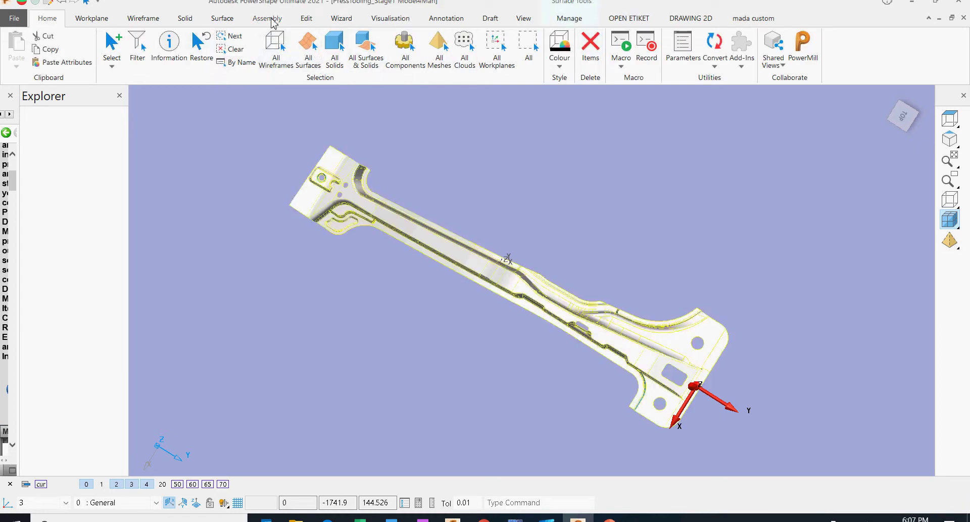
{"action": "left_click", "coordinate": [185, 20]}
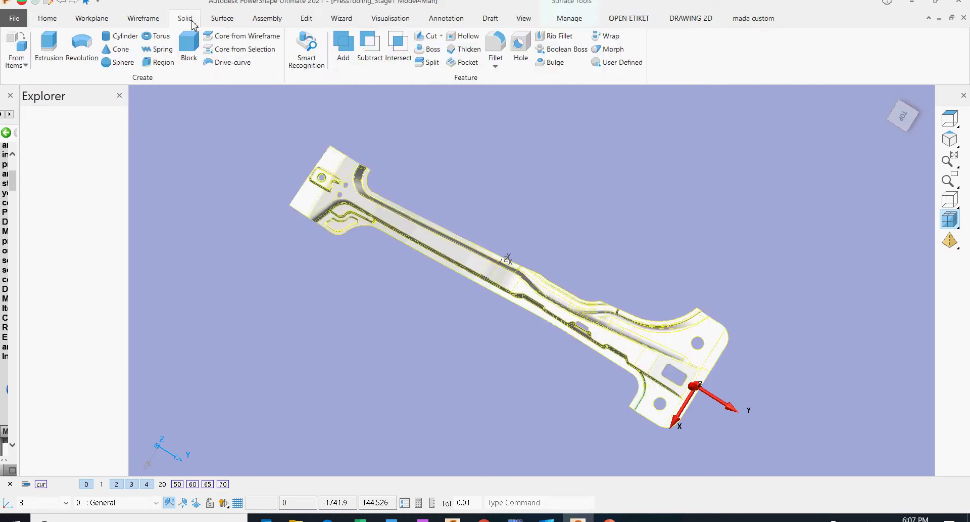
{"action": "left_click", "coordinate": [17, 63]}
{"action": "left_click", "coordinate": [24, 87]}
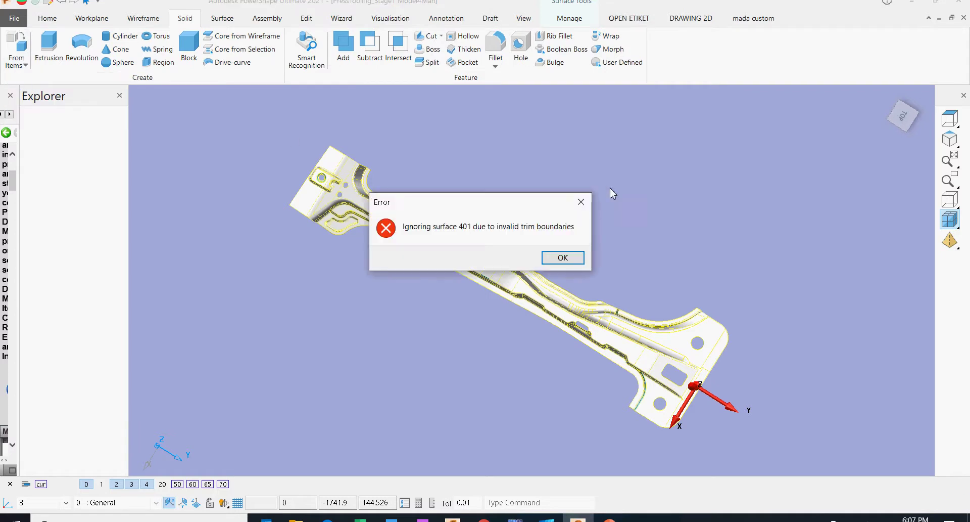
{"action": "left_click", "coordinate": [564, 259]}
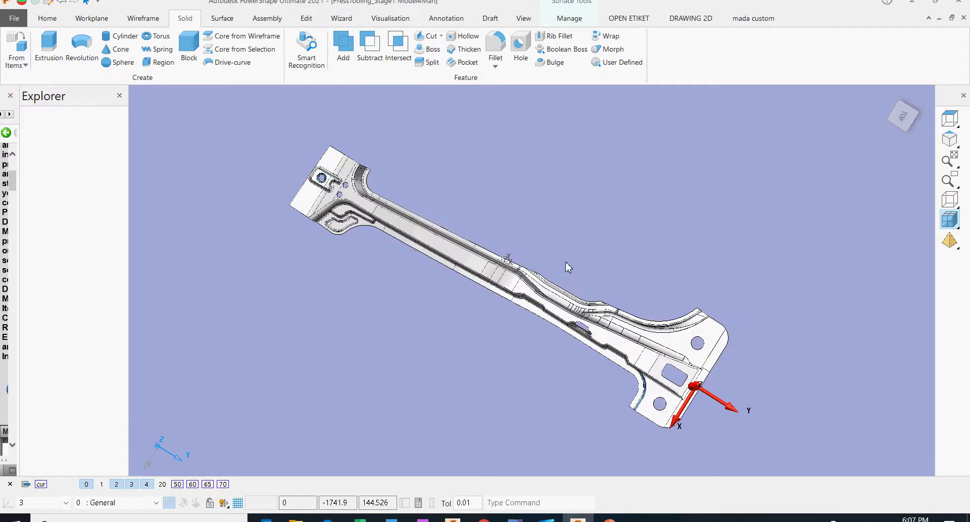
{"action": "left_click", "coordinate": [515, 287]}
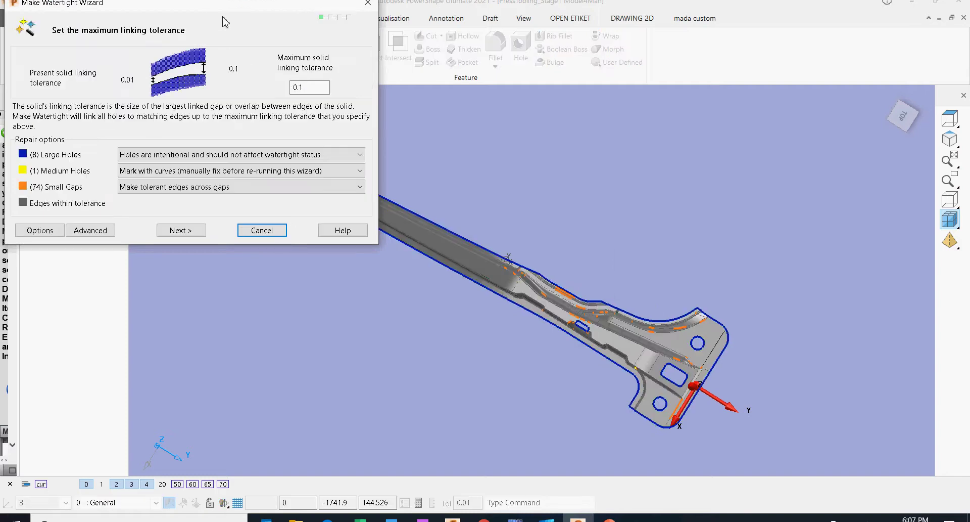
Accept the maximum linking tolerance of 0.1 and fill the narrow wedge-shaped gap in the solid, jumping gaps under 0.01
{"action": "left_click_drag", "start_coordinate": [228, 11], "coordinate": [388, 117]}
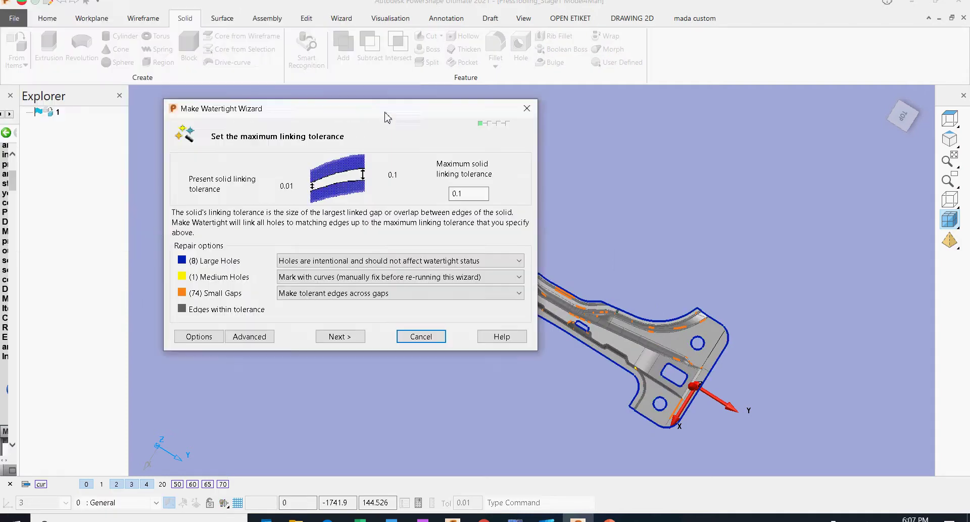
{"action": "left_click", "coordinate": [340, 336]}
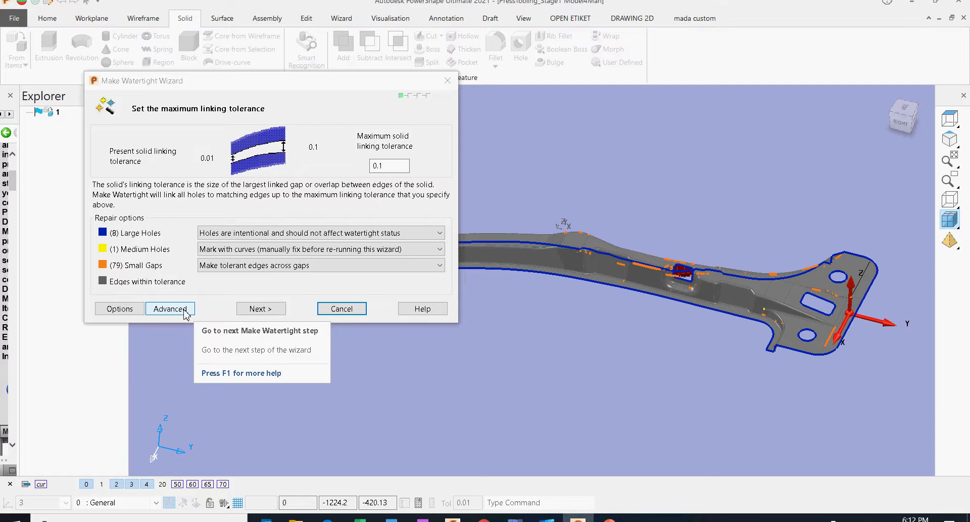
{"action": "left_click", "coordinate": [185, 312]}
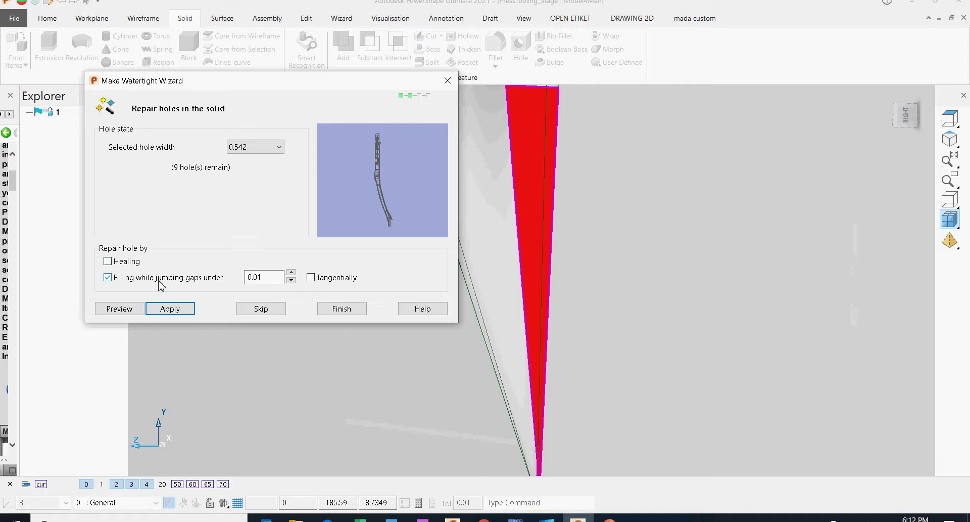
{"action": "left_click", "coordinate": [171, 309]}
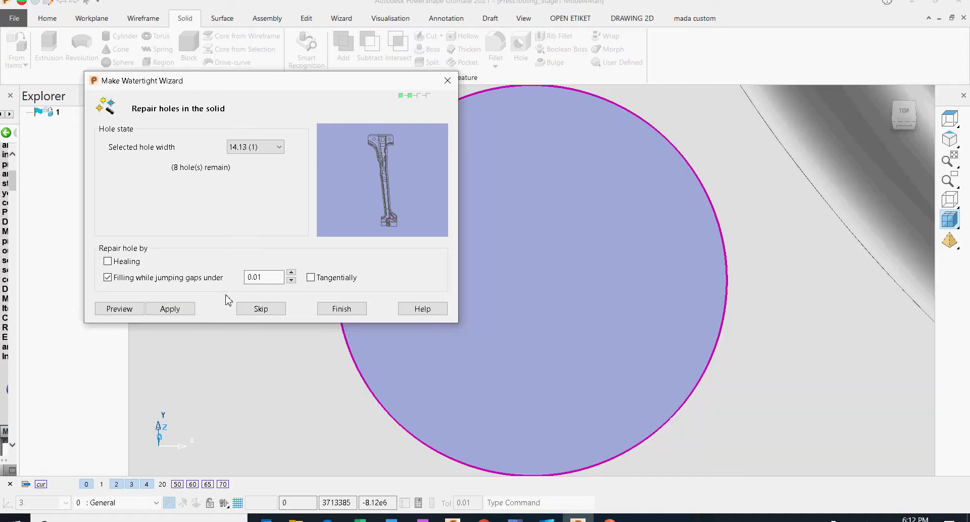
Fill the five circular holes of the solid one after another, jumping gaps under 0.01
{"action": "left_click", "coordinate": [168, 310]}
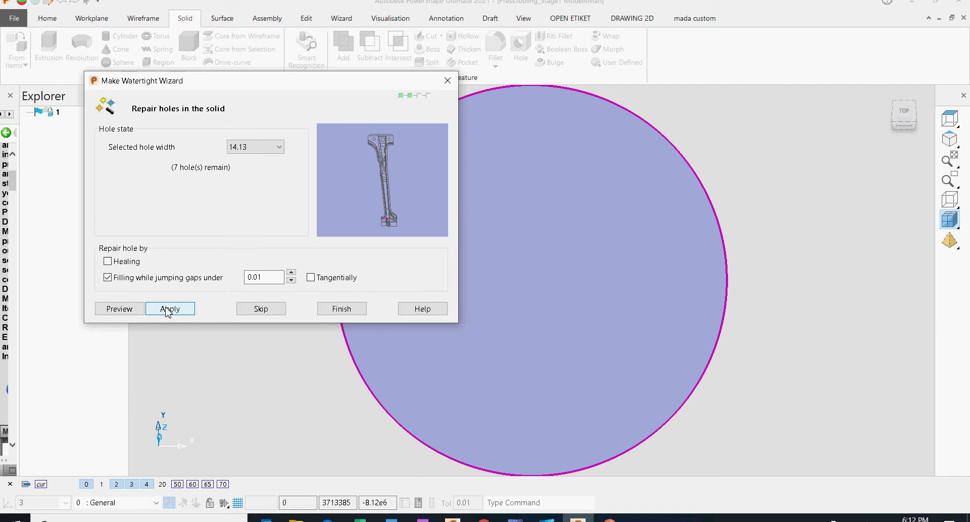
{"action": "left_click", "coordinate": [166, 308]}
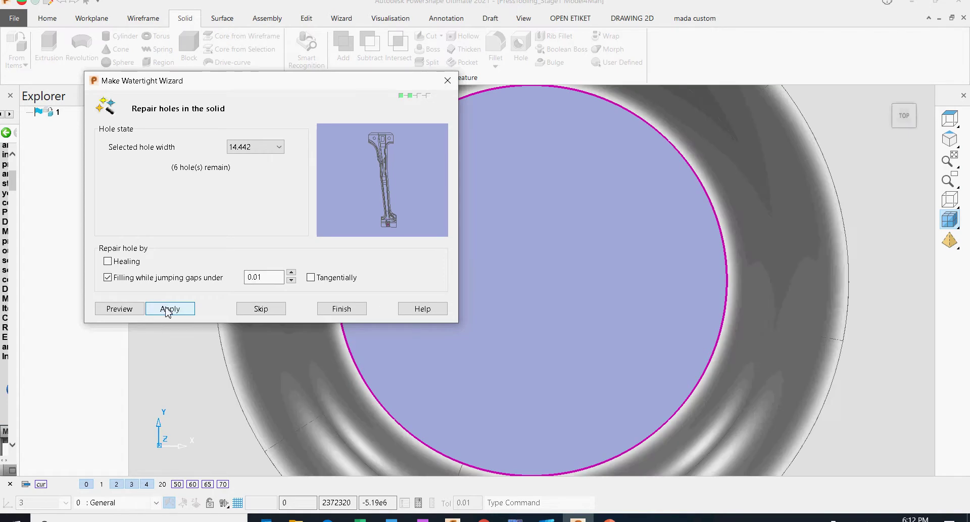
{"action": "left_click", "coordinate": [168, 310]}
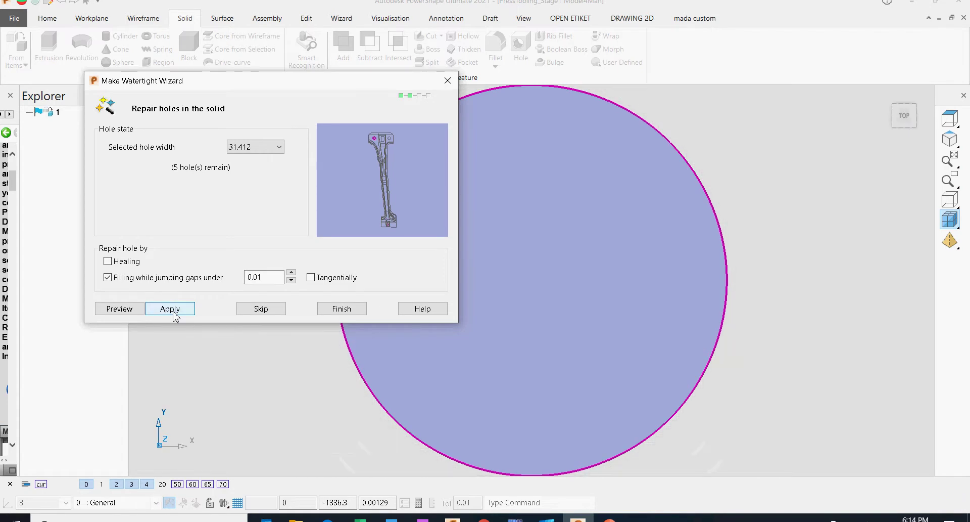
{"action": "left_click", "coordinate": [174, 312]}
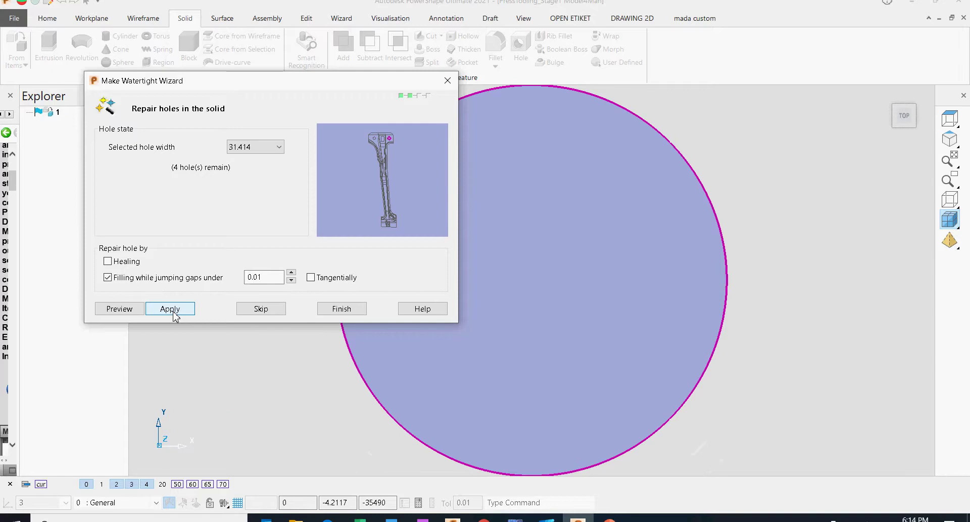
{"action": "left_click", "coordinate": [173, 311]}
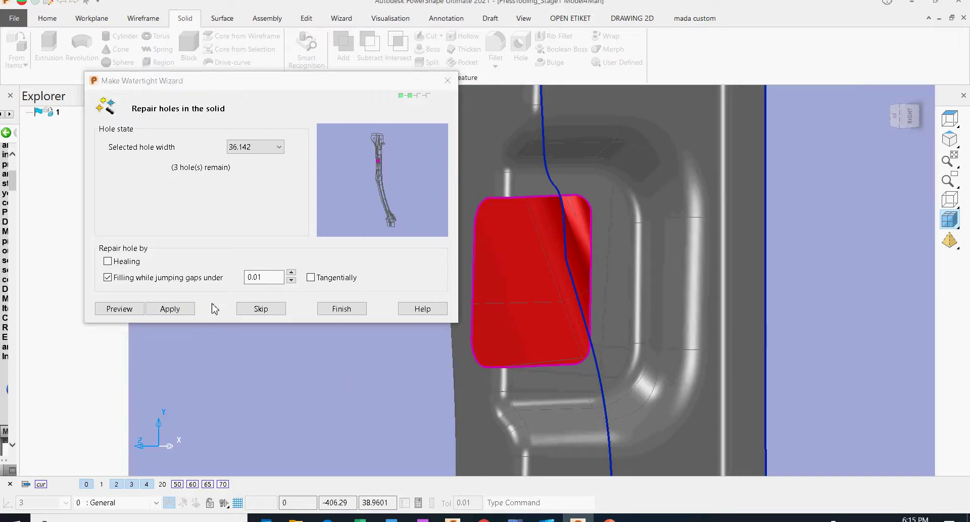
Fill the rounded rectangular opening of the solid, skipping the side wall opening and the part's outer boundary
{"action": "left_click", "coordinate": [260, 315]}
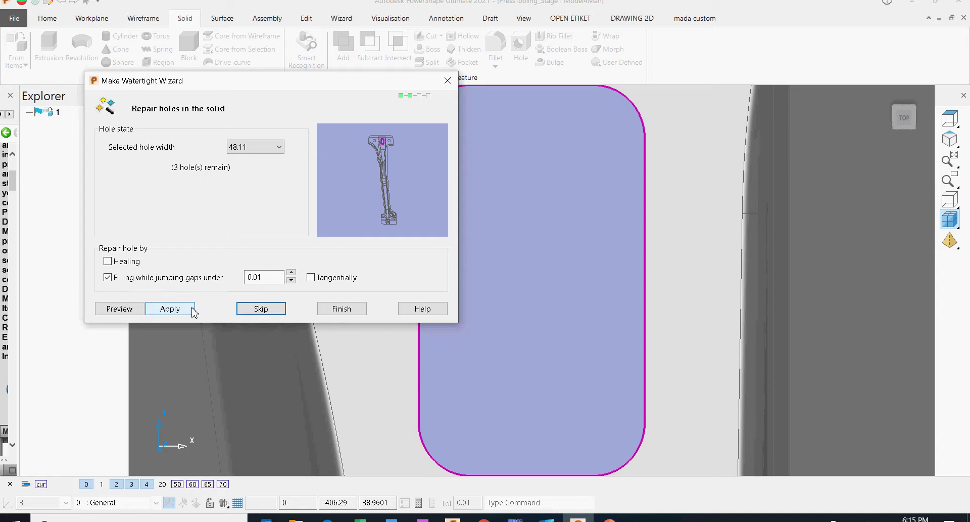
{"action": "left_click", "coordinate": [193, 309]}
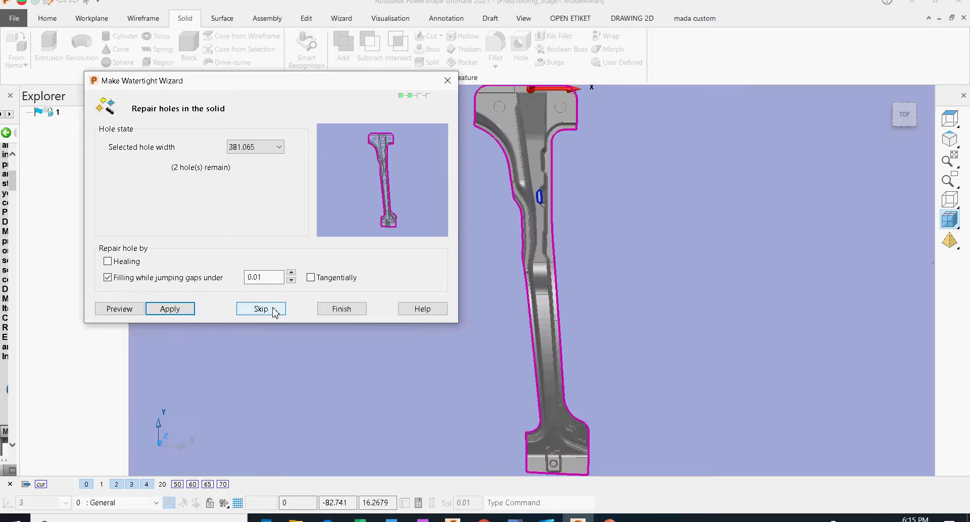
{"action": "left_click", "coordinate": [273, 310]}
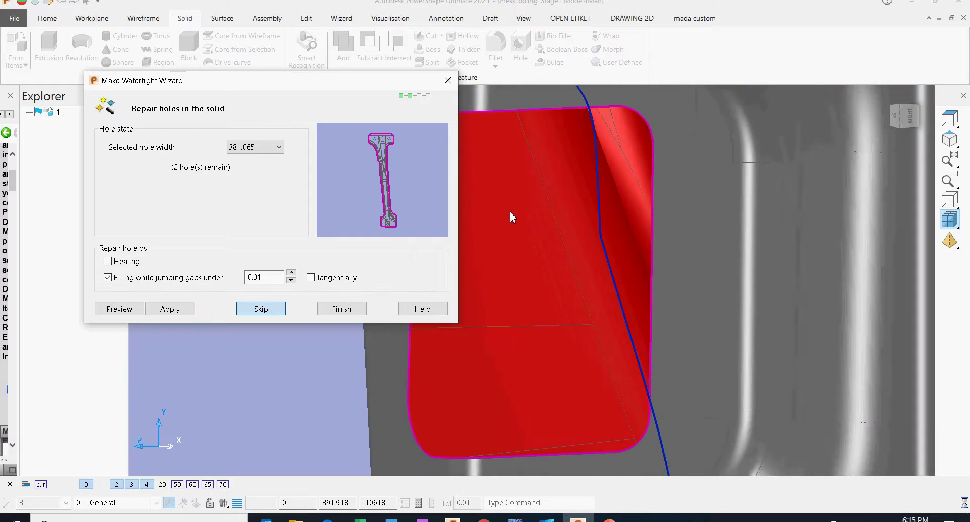
{"action": "left_click", "coordinate": [273, 310]}
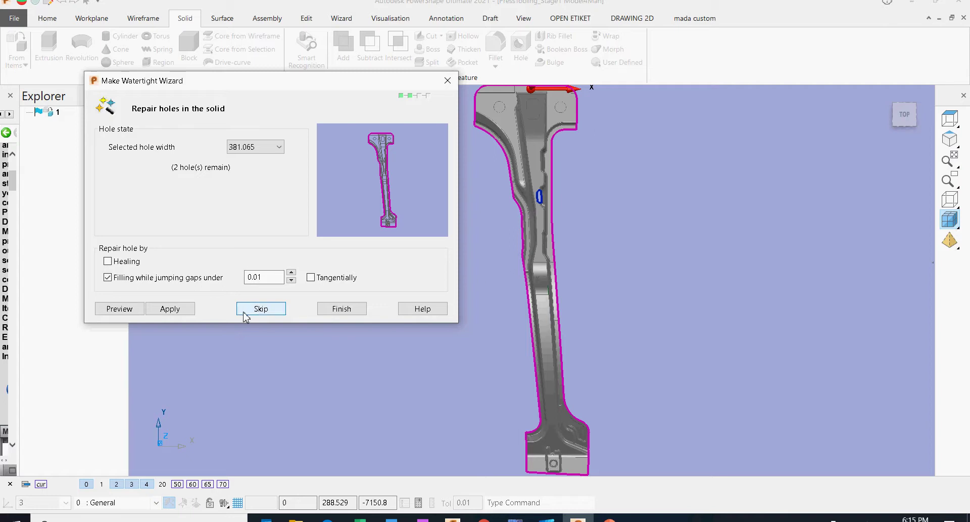
Leave the side wall opening and outer boundary unfilled, set large holes to be marked with curves, and finish the watertight repair
{"action": "left_click", "coordinate": [325, 308]}
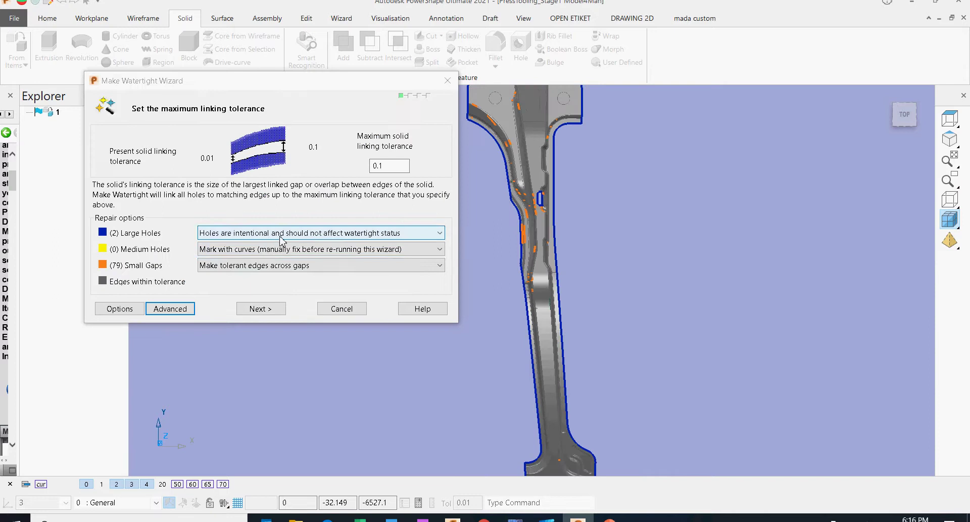
{"action": "left_click", "coordinate": [302, 233]}
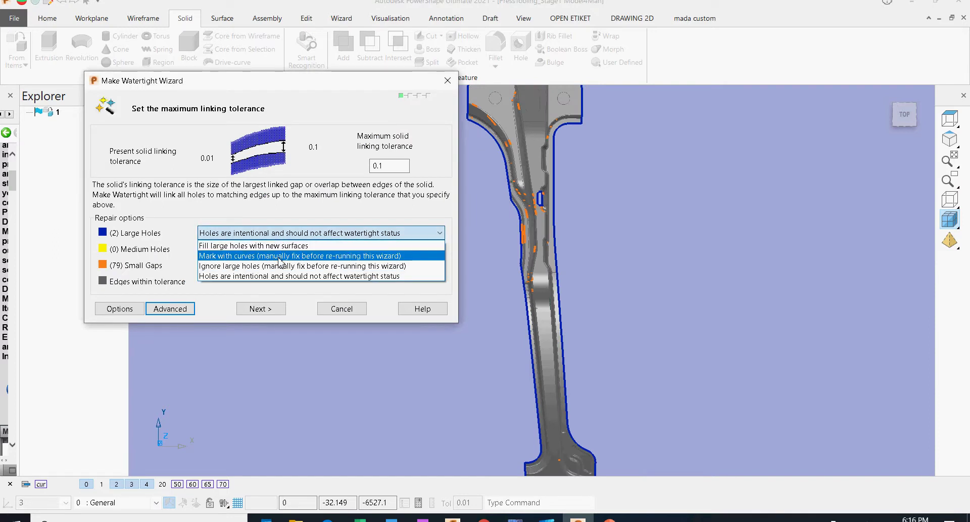
{"action": "left_click", "coordinate": [279, 256]}
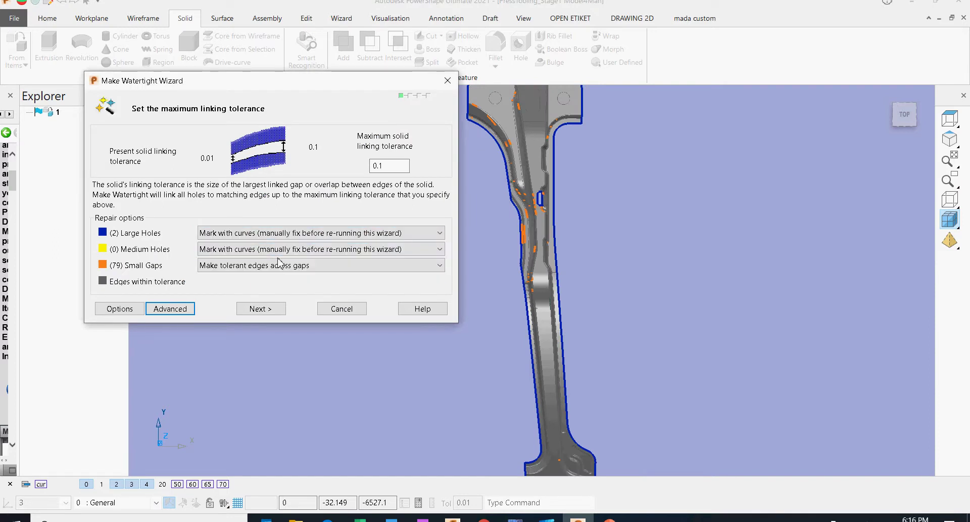
{"action": "left_click", "coordinate": [266, 309]}
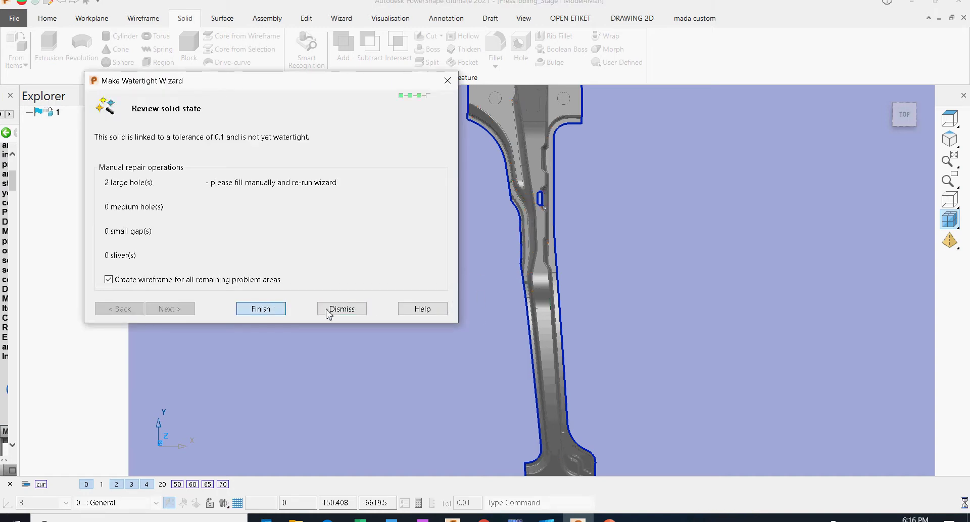
{"action": "left_click", "coordinate": [275, 310]}
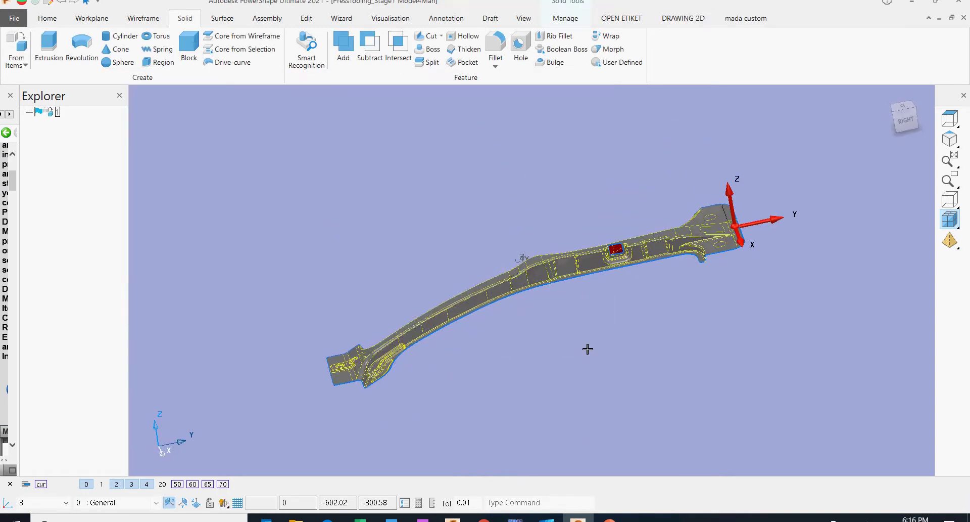
Examine the repaired solid along its length, checking its surface continuity with smoothness shading
{"action": "scroll", "coordinate": [579, 354], "scroll_direction": "down", "scroll_amount": 5}
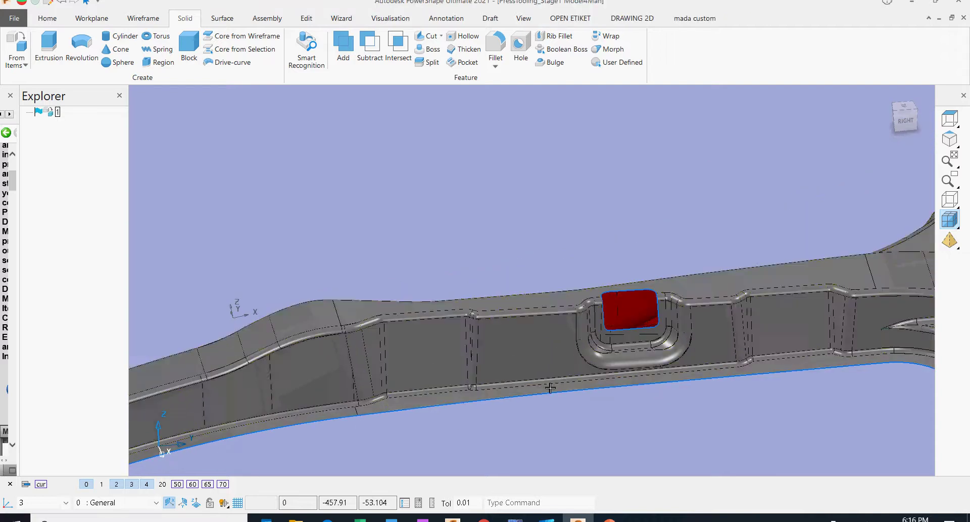
{"action": "scroll", "coordinate": [349, 392], "scroll_direction": "up", "scroll_amount": 5}
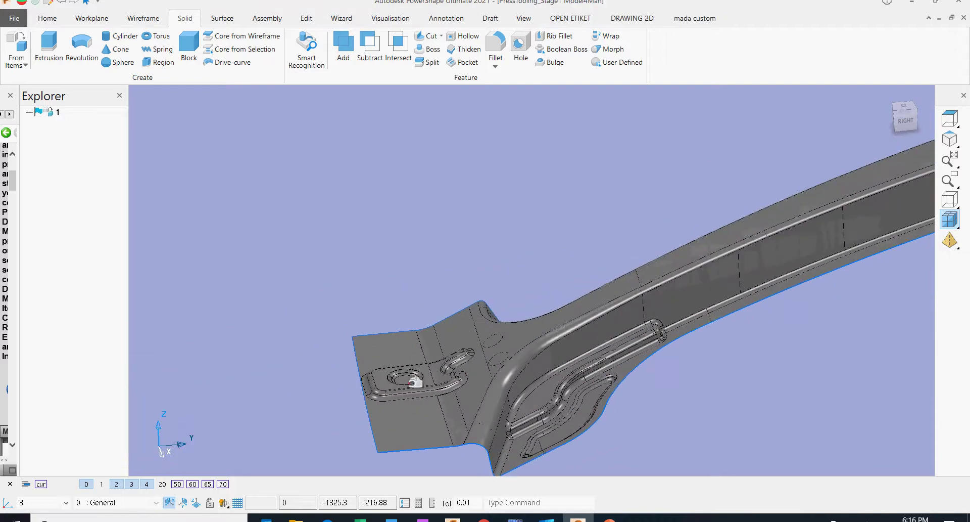
{"action": "scroll", "coordinate": [622, 403], "scroll_direction": "down", "scroll_amount": 6}
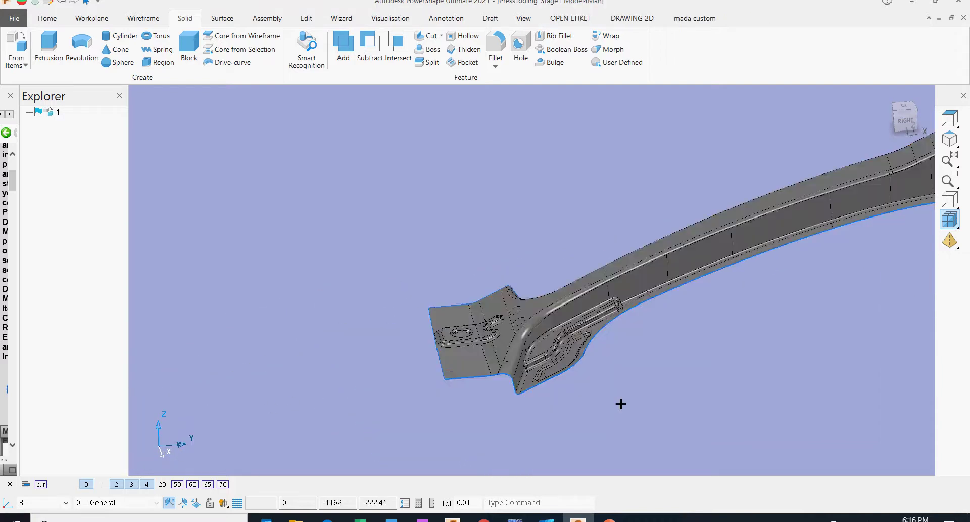
{"action": "scroll", "coordinate": [548, 394], "scroll_direction": "up", "scroll_amount": 5}
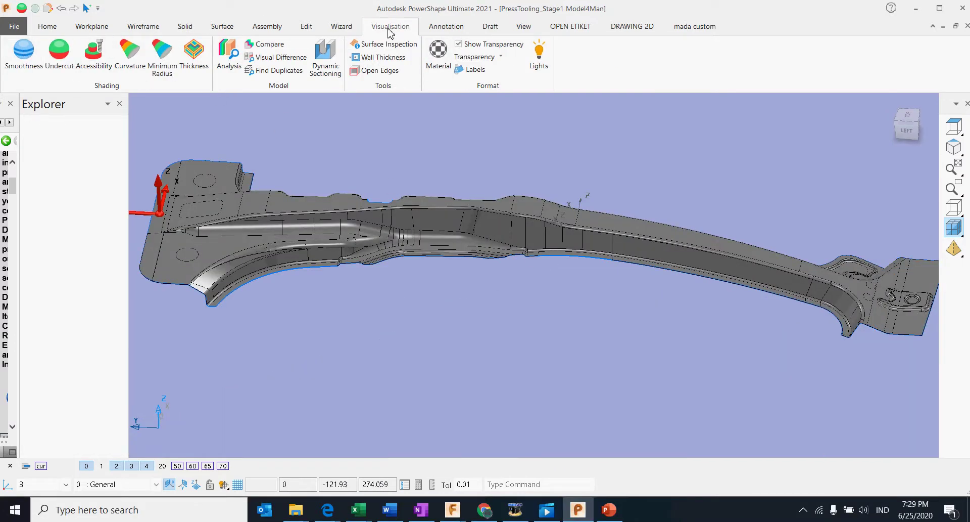
{"action": "left_click", "coordinate": [22, 53]}
{"action": "scroll", "coordinate": [455, 278], "scroll_direction": "up", "scroll_amount": 5}
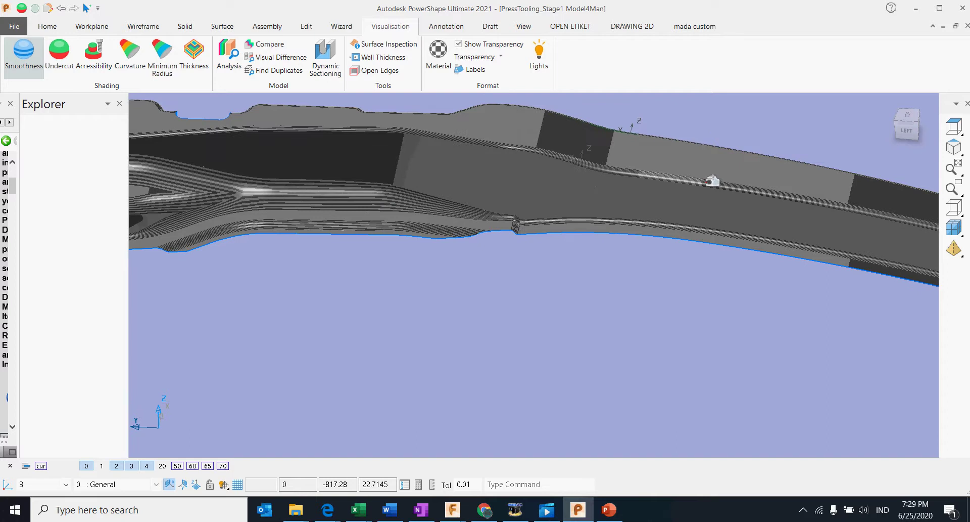
{"action": "left_click", "coordinate": [26, 76]}
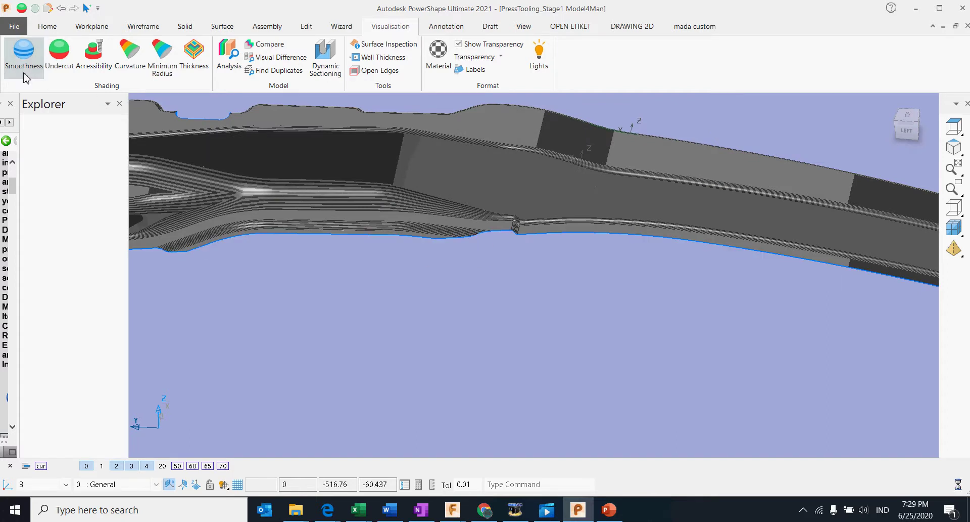
{"action": "scroll", "coordinate": [413, 253], "scroll_direction": "down", "scroll_amount": 3}
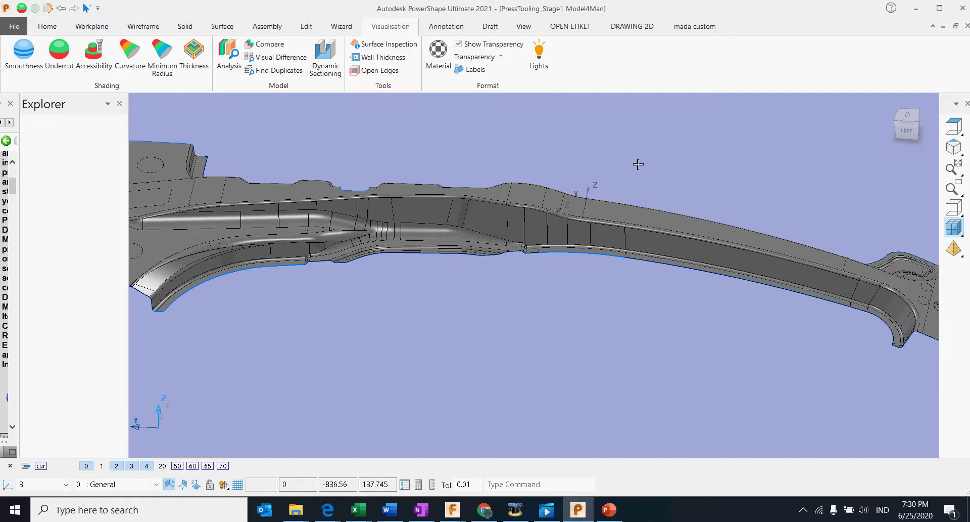
{"action": "scroll", "coordinate": [639, 164], "scroll_direction": "down", "scroll_amount": 3}
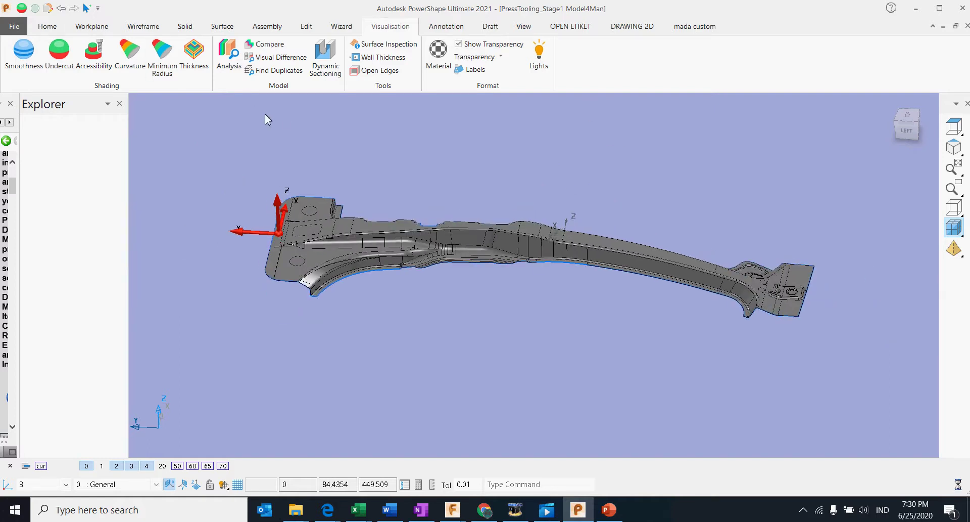
Convert the repaired solid of the whole part back into surfaces
{"action": "left_click", "coordinate": [499, 241]}
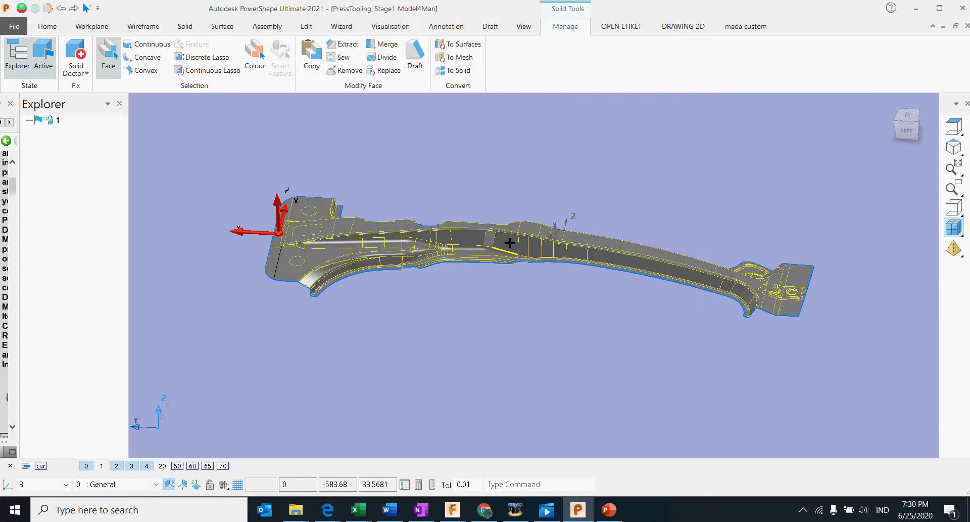
{"action": "scroll", "coordinate": [509, 242], "scroll_direction": "up", "scroll_amount": 2}
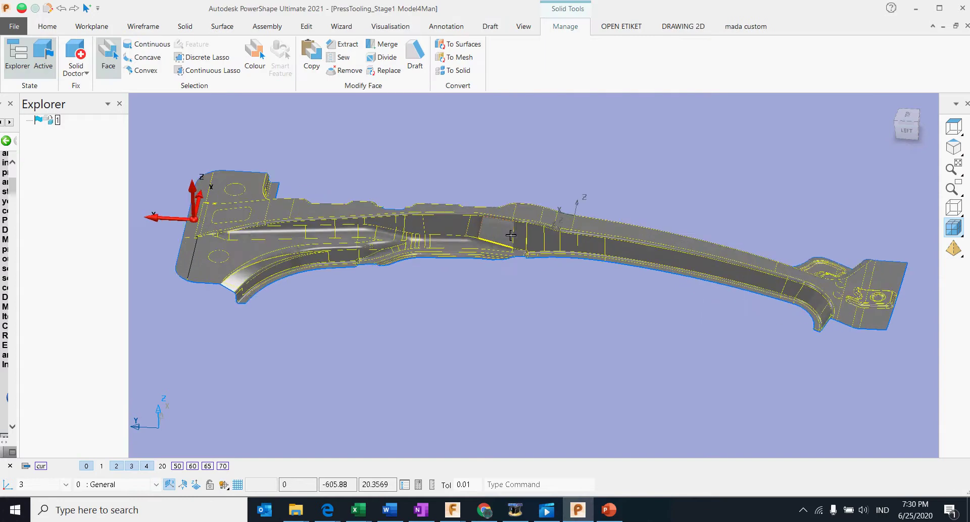
{"action": "left_click", "coordinate": [461, 48]}
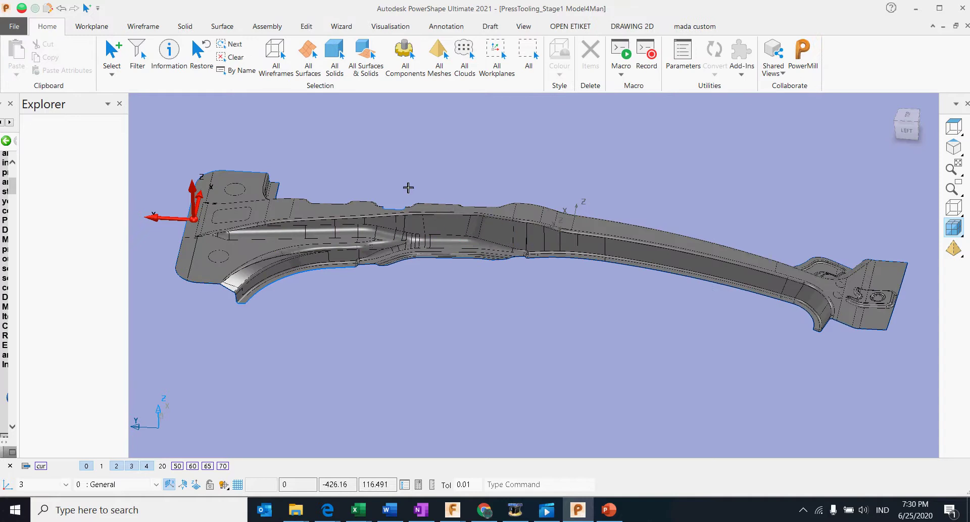
Examine the converted surfaces with smoothness shading, from the long flange to the curved fillet near the wide end, for broken stripes
{"action": "left_click", "coordinate": [399, 32]}
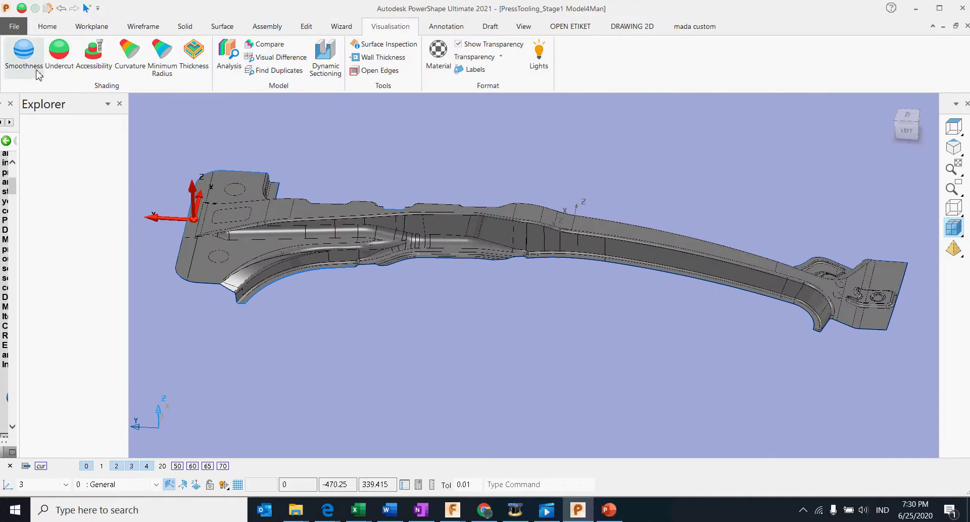
{"action": "left_click", "coordinate": [24, 50]}
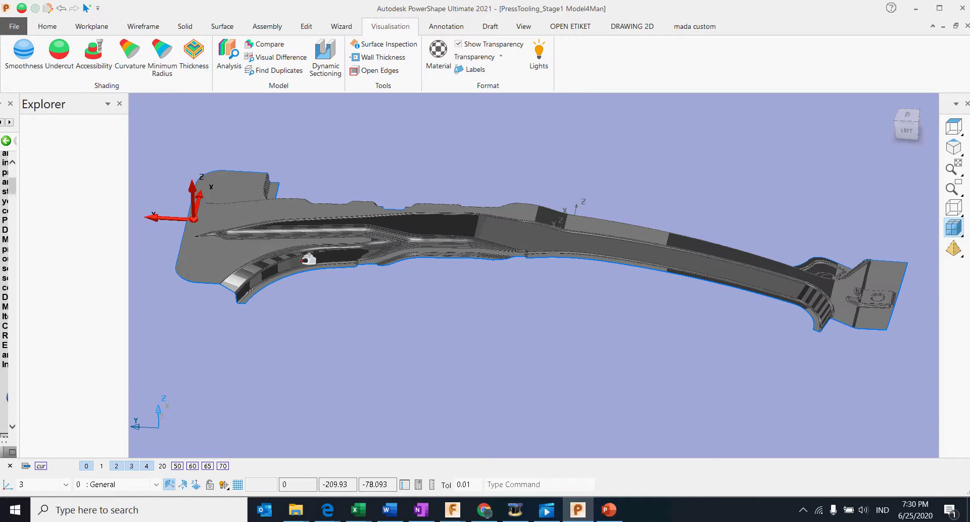
{"action": "scroll", "coordinate": [308, 232], "scroll_direction": "up", "scroll_amount": 5}
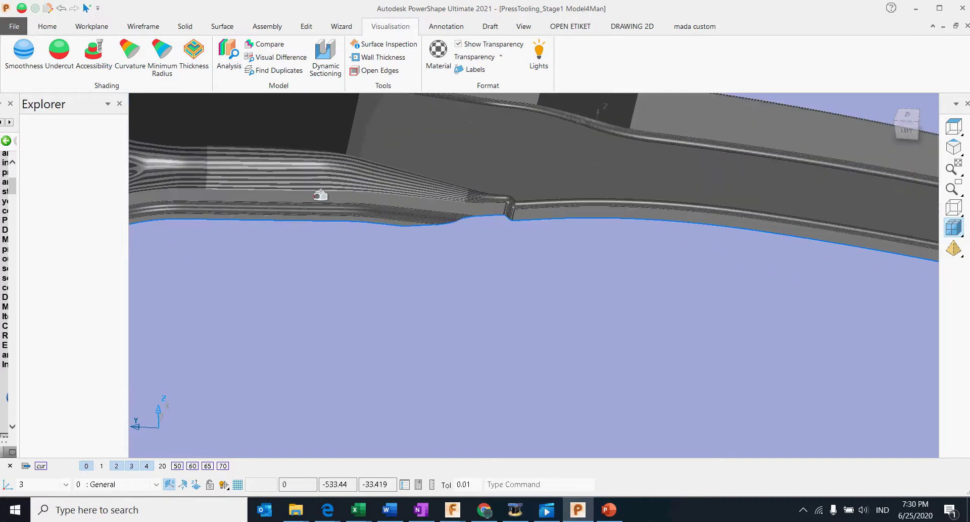
{"action": "middle_click_drag", "start_coordinate": [333, 197], "coordinate": [667, 137], "text": "shift"}
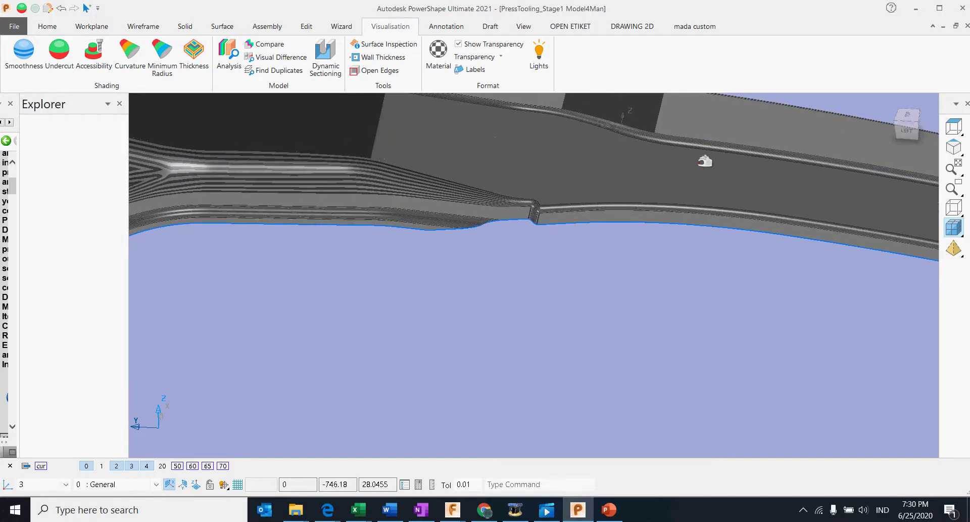
{"action": "middle_click_drag", "start_coordinate": [471, 216], "coordinate": [601, 278]}
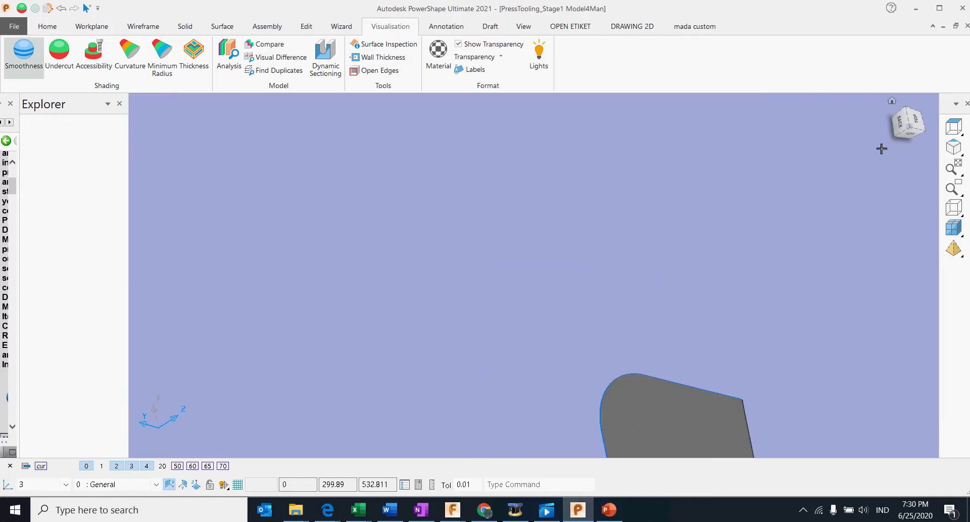
{"action": "left_click", "coordinate": [910, 129]}
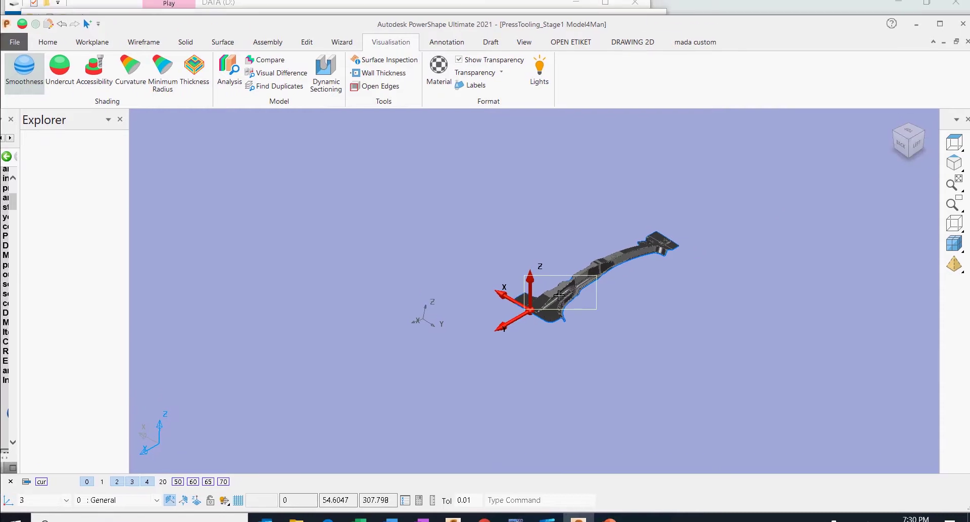
{"action": "left_click", "coordinate": [559, 296]}
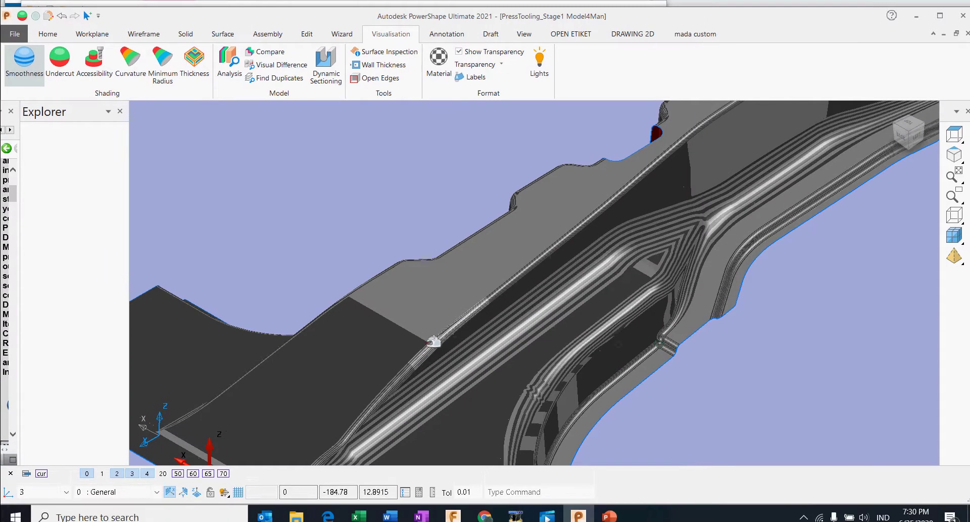
{"action": "left_click", "coordinate": [398, 324]}
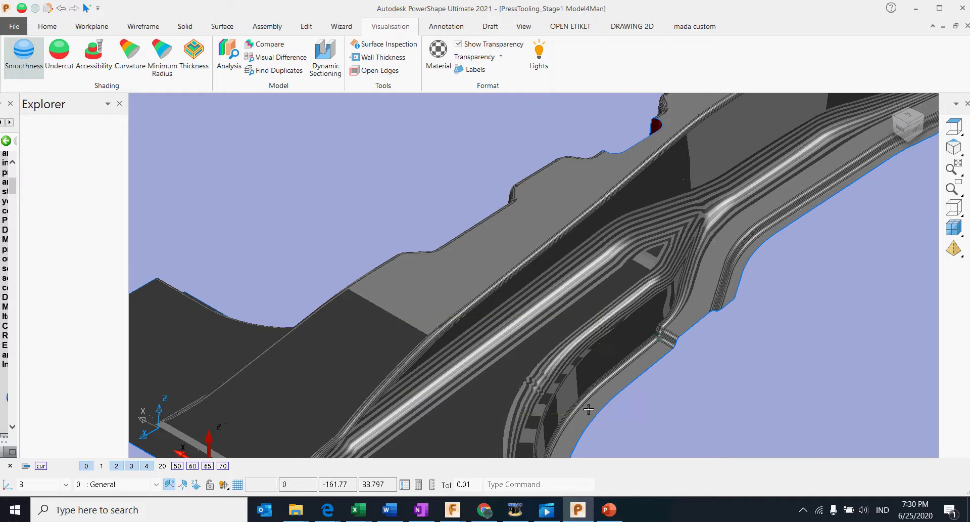
{"action": "left_click", "coordinate": [593, 408]}
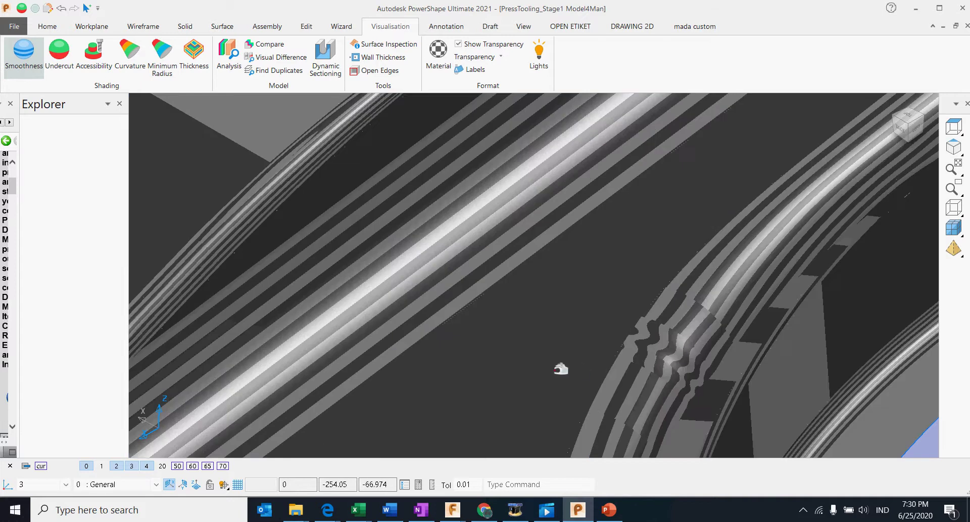
{"action": "mouse_move", "coordinate": [507, 346]}
{"action": "middle_mouse_down"}
{"action": "mouse_move", "coordinate": [438, 293]}
{"action": "mouse_move", "coordinate": [640, 255]}
{"action": "mouse_move", "coordinate": [878, 158]}
{"action": "mouse_move", "coordinate": [508, 294]}
{"action": "middle_mouse_up"}
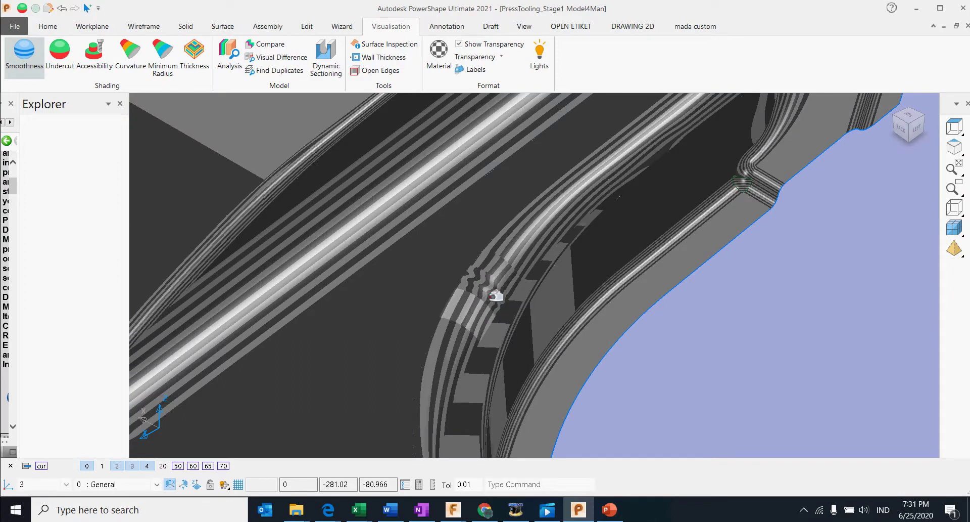
Turn off smoothness shading and delete the adjoining distorted patches from the curved fillet near the part's wide end
{"action": "left_click", "coordinate": [499, 292]}
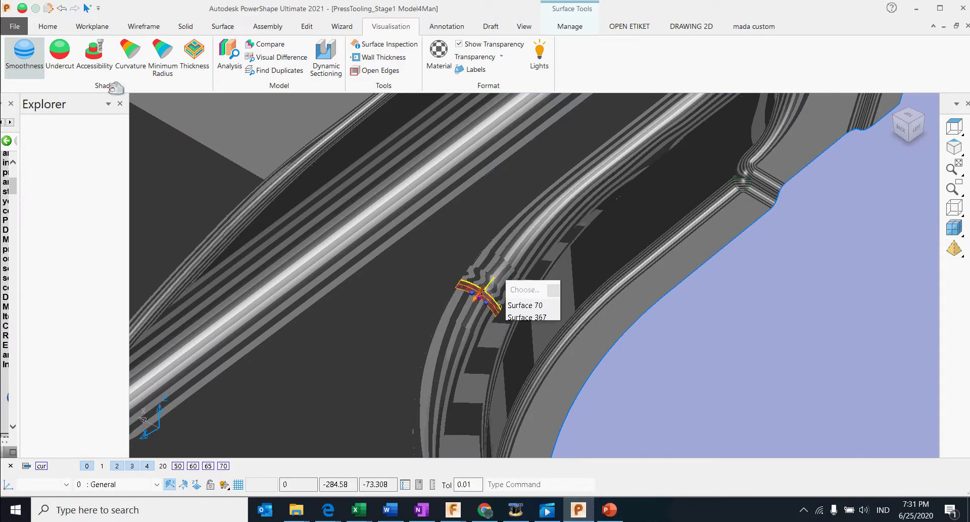
{"action": "left_click", "coordinate": [25, 56]}
{"action": "key", "text": "ctrl+shift+s"}
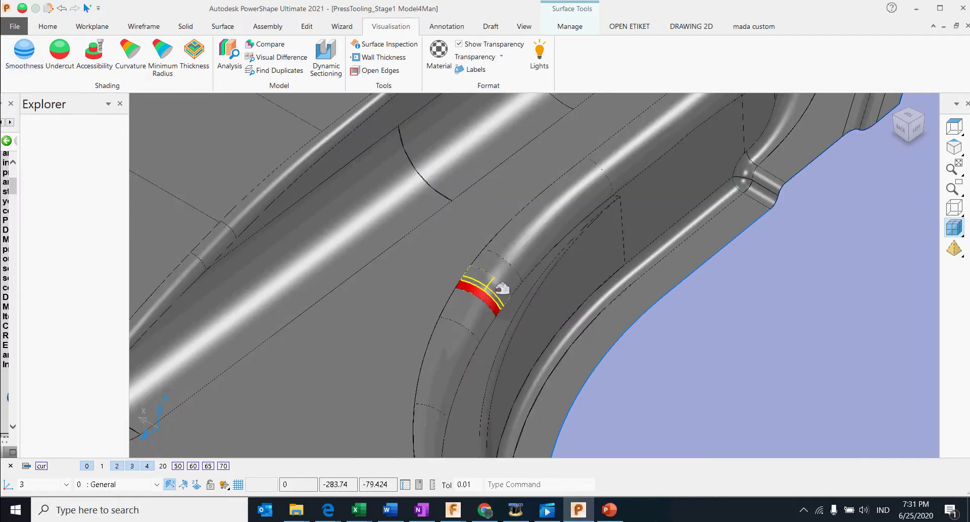
{"action": "left_click", "coordinate": [497, 288]}
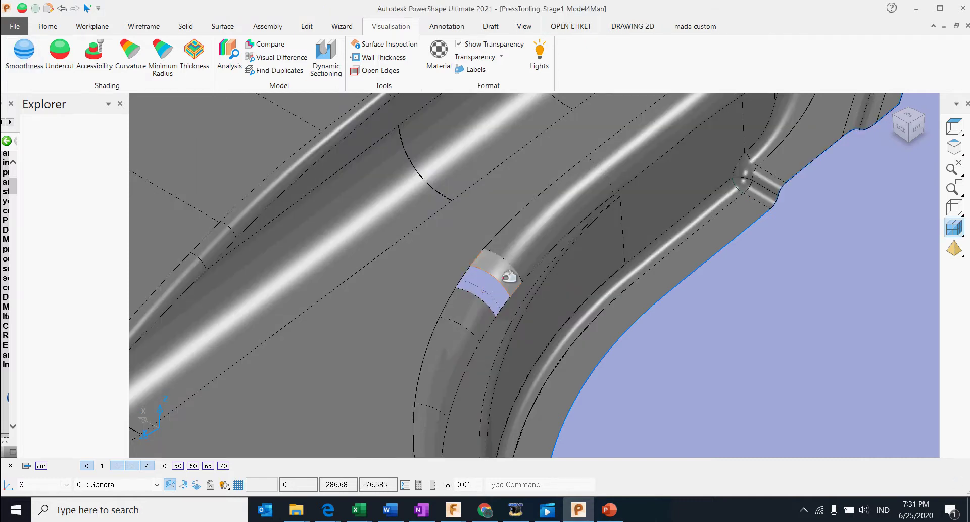
{"action": "left_click", "coordinate": [498, 289]}
{"action": "left_click", "coordinate": [499, 286]}
{"action": "left_click", "coordinate": [486, 312]}
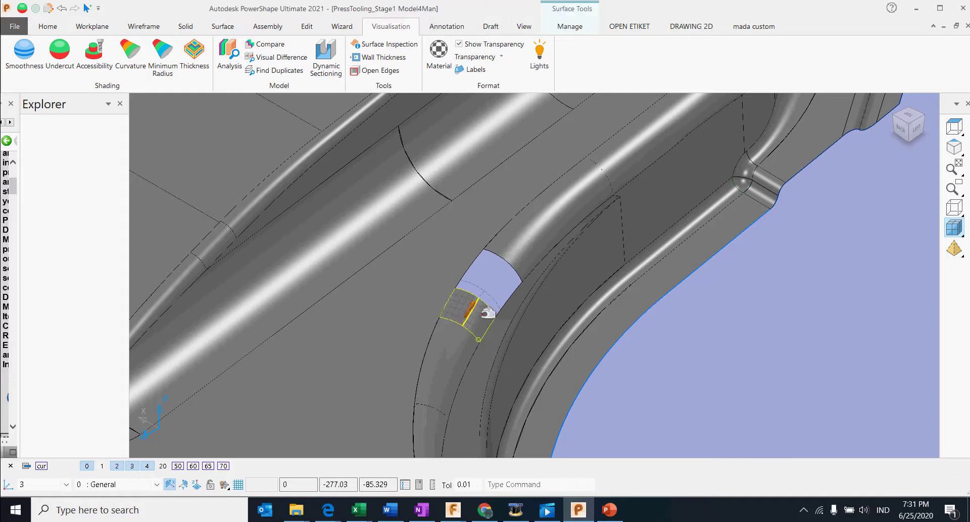
{"action": "left_click", "coordinate": [489, 305]}
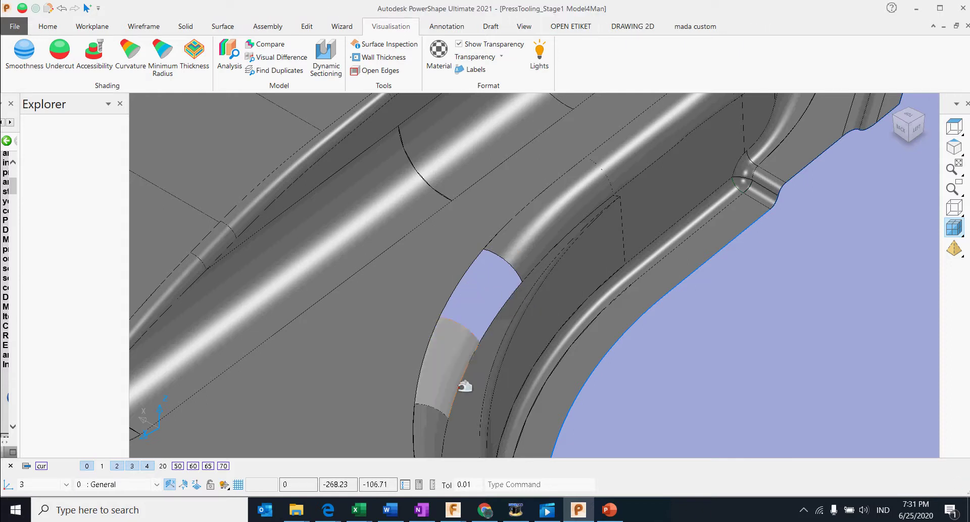
Trace a closed composite curve around the open gap in the curved fillet with Smart Surfacer's Composite Curve creator
{"action": "middle_click_drag", "start_coordinate": [465, 355], "coordinate": [484, 361]}
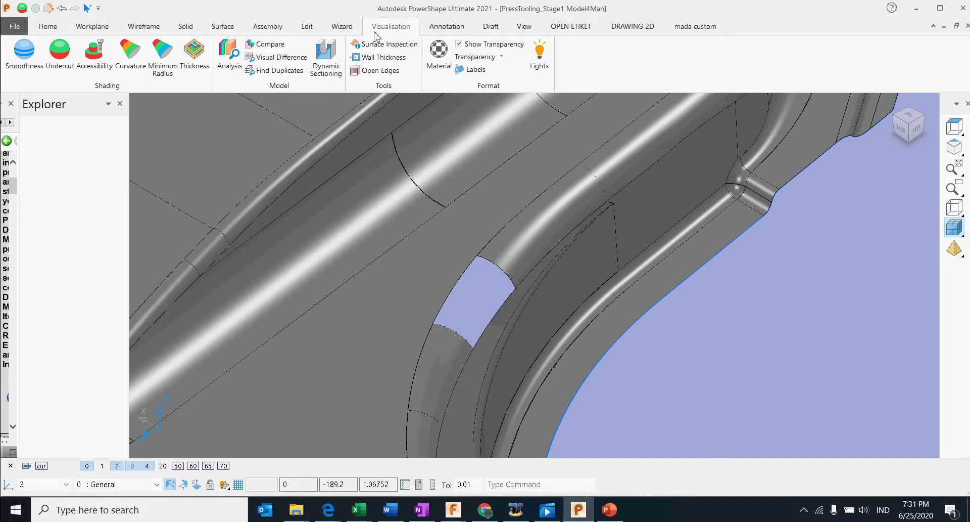
{"action": "left_click", "coordinate": [223, 26]}
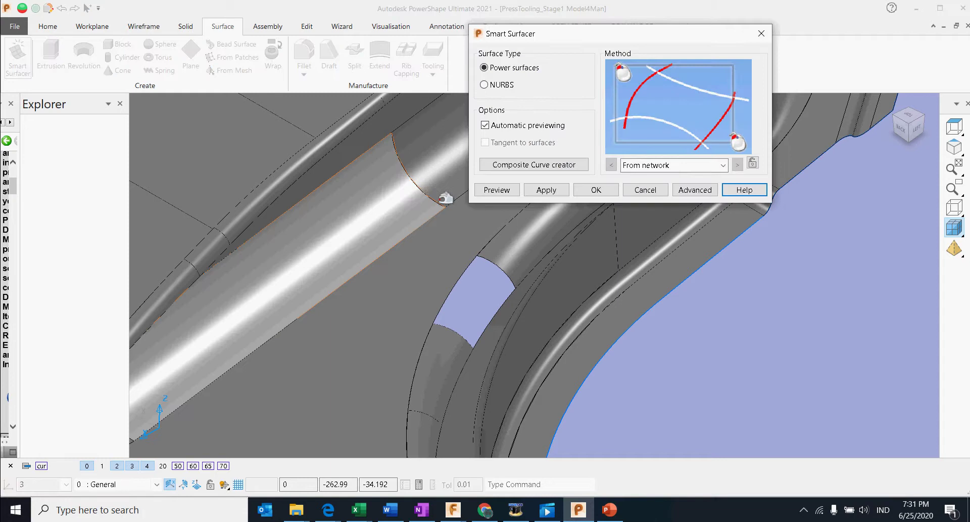
{"action": "left_click", "coordinate": [526, 165]}
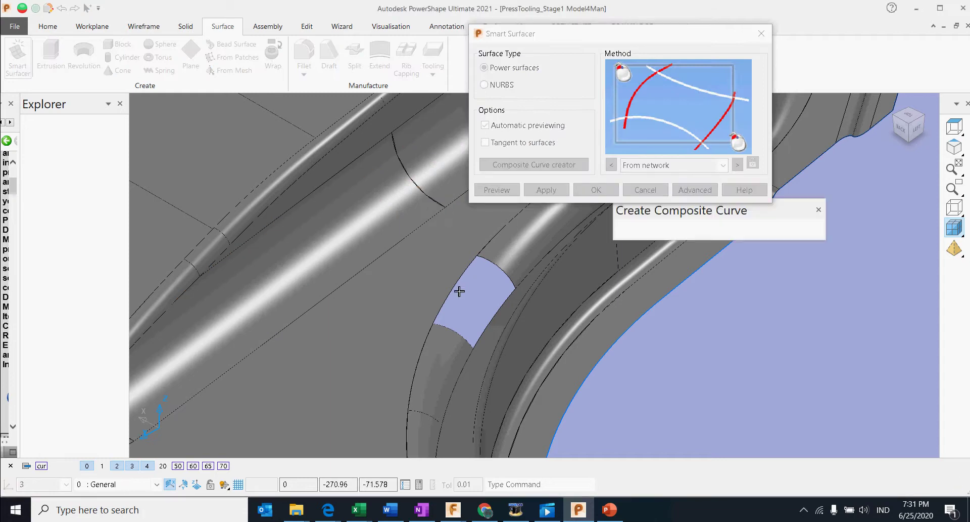
{"action": "left_click", "coordinate": [453, 291]}
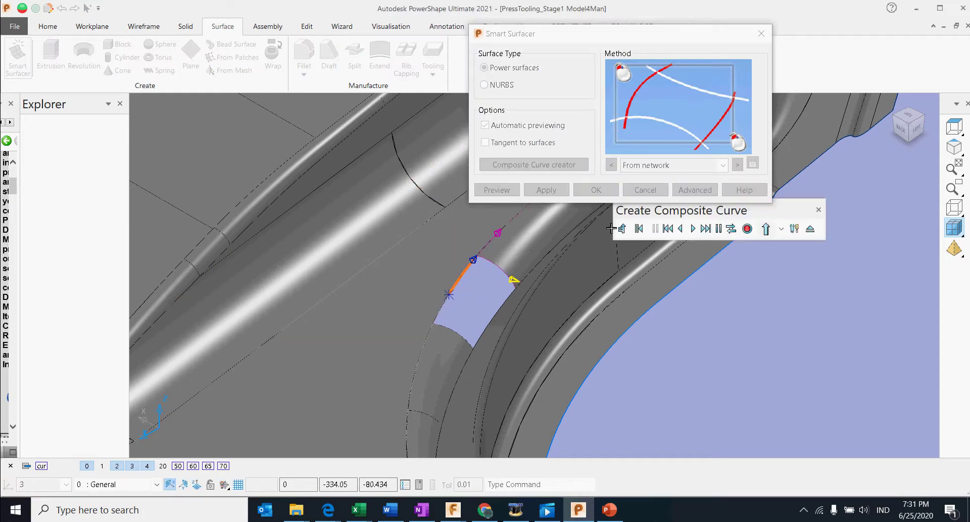
{"action": "left_click", "coordinate": [731, 229]}
{"action": "left_click", "coordinate": [437, 324]}
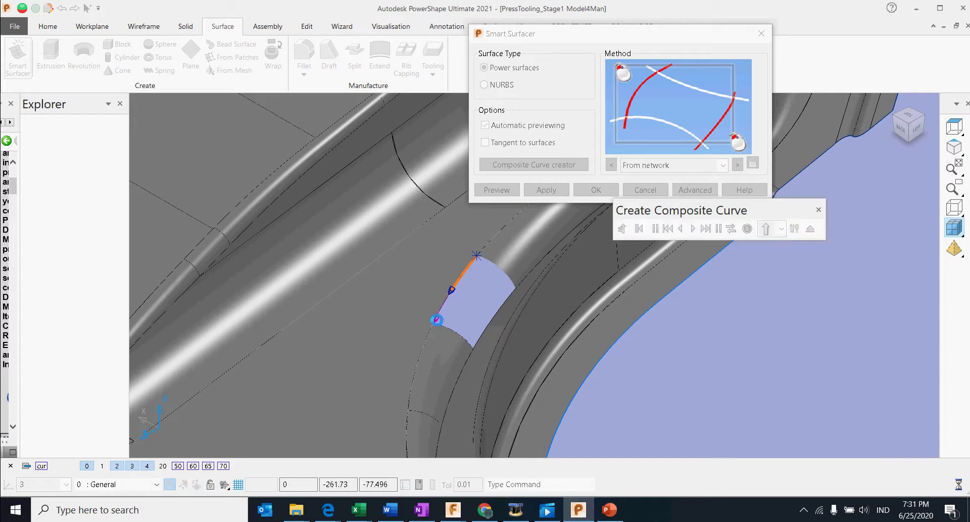
{"action": "left_click", "coordinate": [476, 344]}
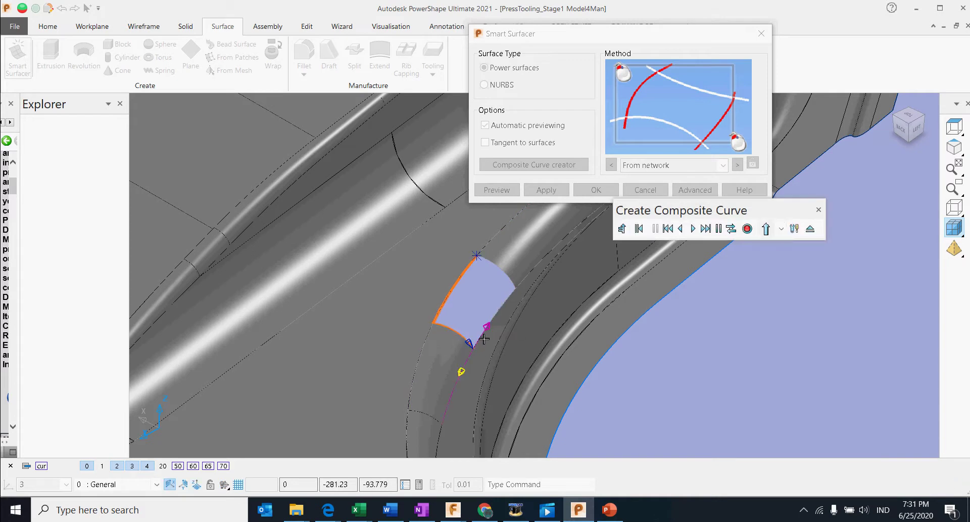
{"action": "left_click", "coordinate": [489, 330]}
{"action": "left_click", "coordinate": [494, 262]}
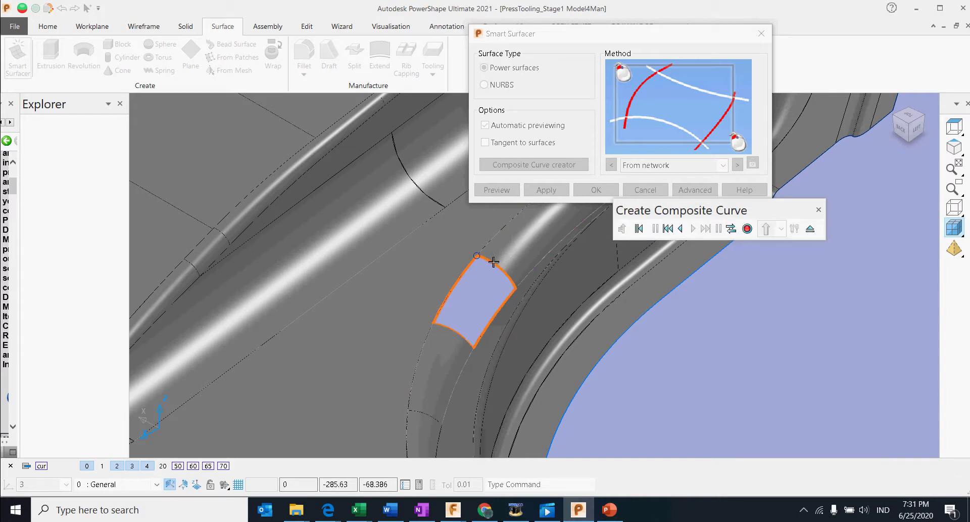
{"action": "left_click", "coordinate": [766, 228]}
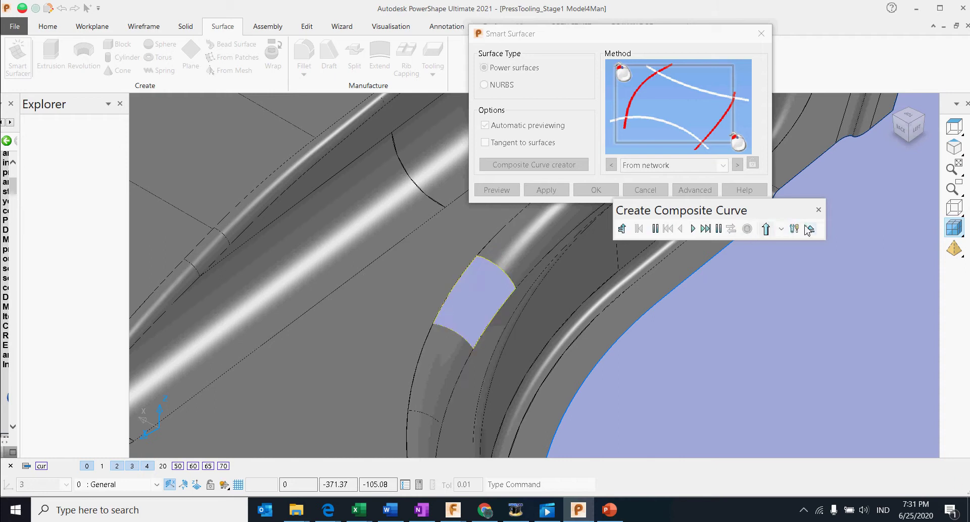
{"action": "left_click", "coordinate": [810, 228]}
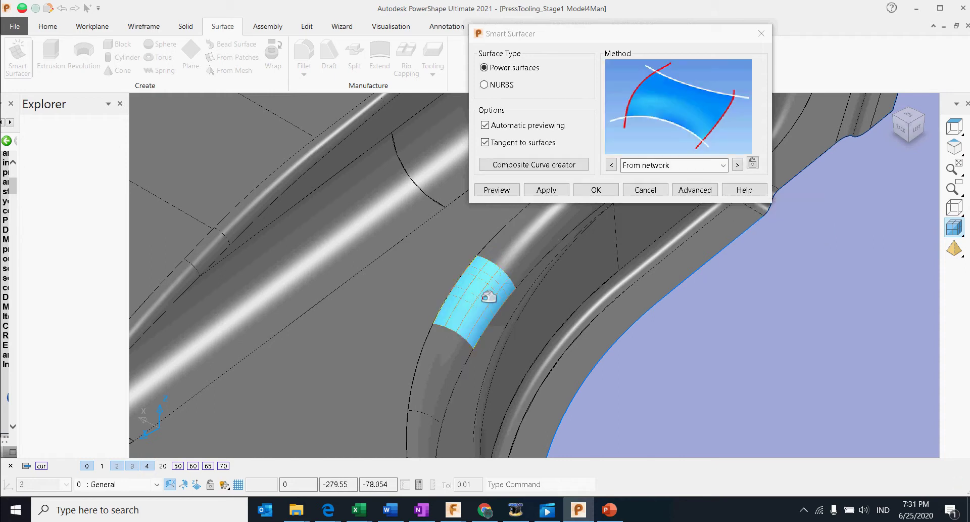
Fill the fillet gap with a power surface from network, tangent to the adjoining surfaces
{"action": "middle_click_drag", "start_coordinate": [563, 374], "coordinate": [507, 329]}
{"action": "scroll", "coordinate": [489, 363], "scroll_direction": "up", "scroll_amount": 4}
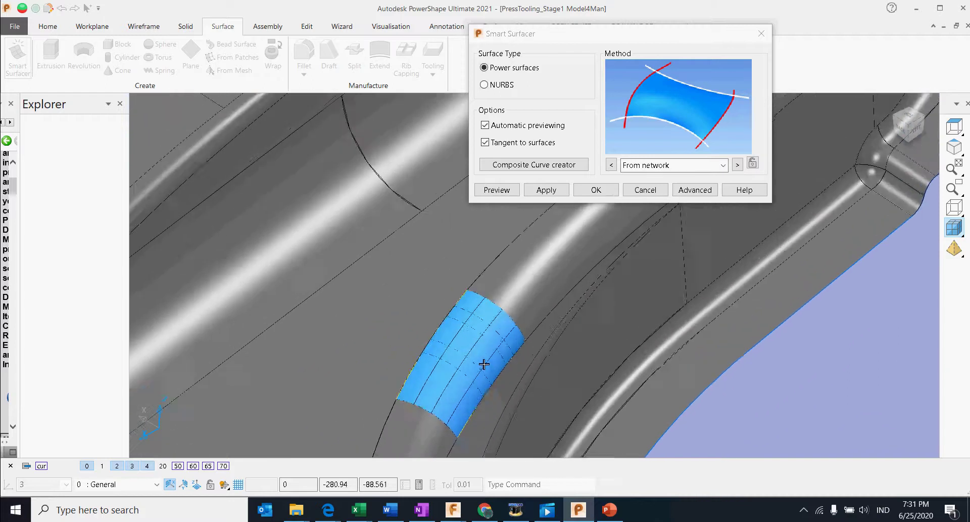
{"action": "left_click", "coordinate": [597, 190]}
{"action": "scroll", "coordinate": [582, 277], "scroll_direction": "down", "scroll_amount": 4}
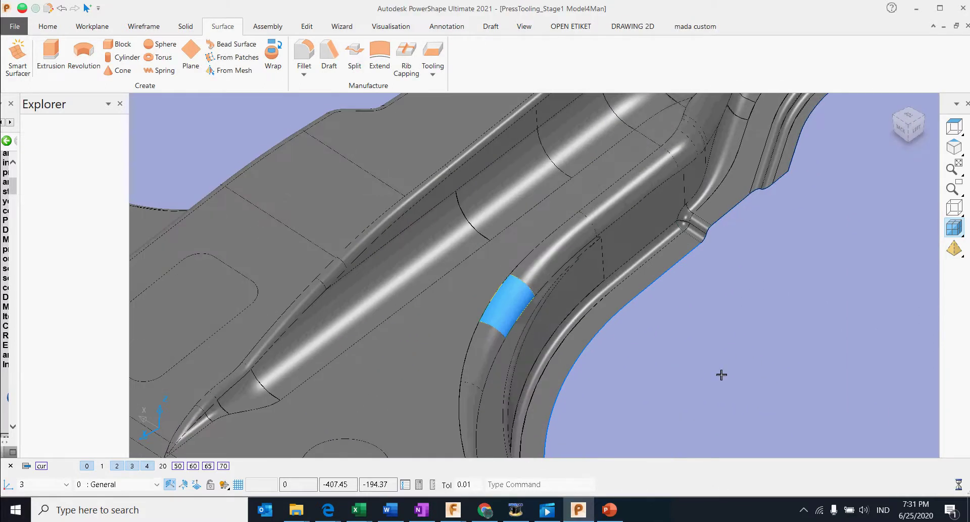
{"action": "left_click", "coordinate": [565, 252]}
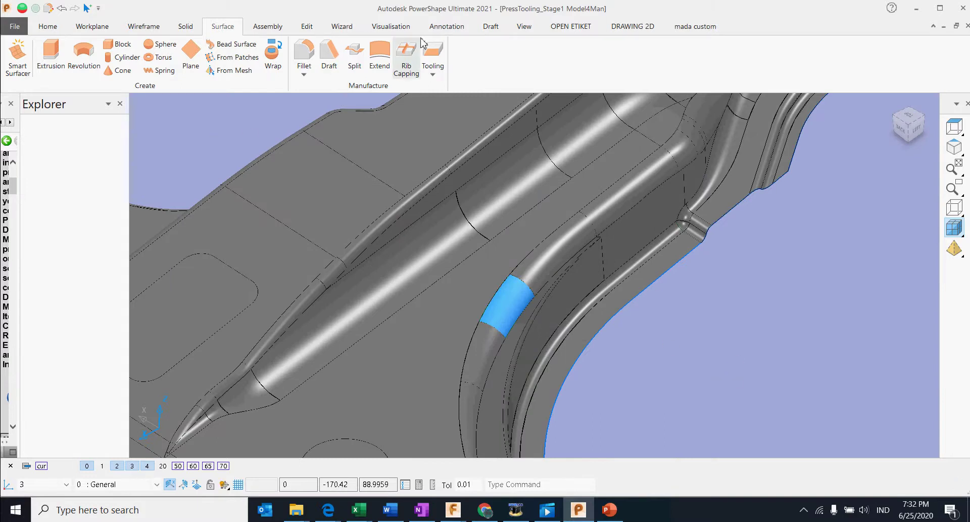
Examine the new fillet patch and its neighbours with smoothness shading, then restore the normal shading
{"action": "left_click", "coordinate": [391, 26]}
{"action": "left_click", "coordinate": [24, 53]}
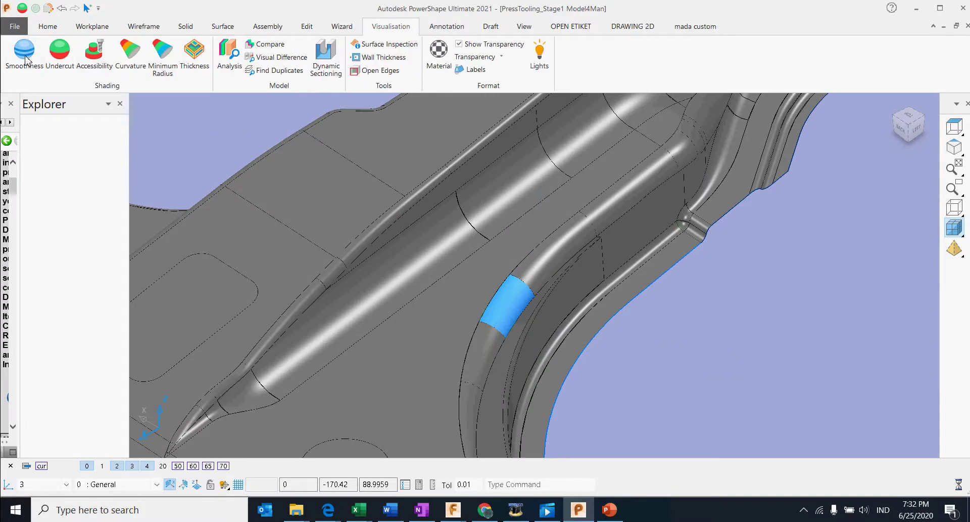
{"action": "scroll", "coordinate": [510, 305], "scroll_direction": "up", "scroll_amount": 1}
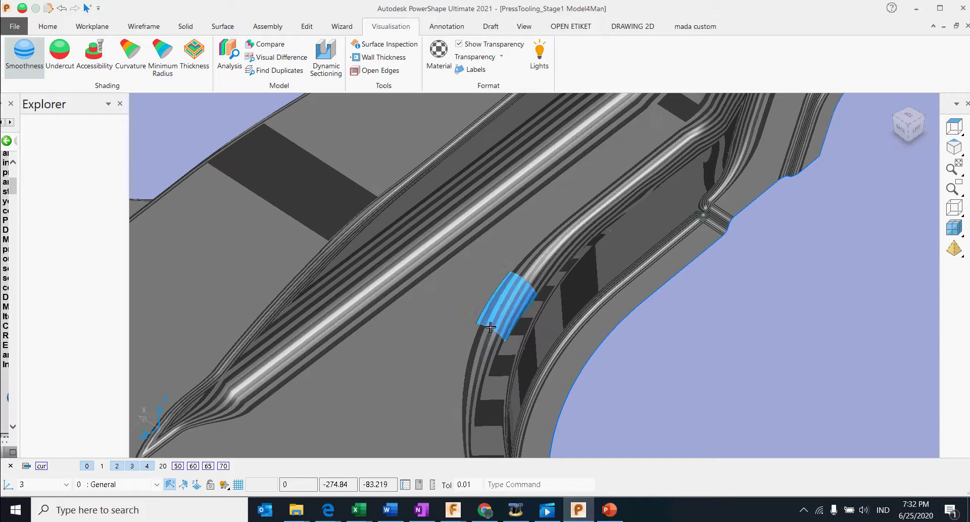
{"action": "scroll", "coordinate": [481, 318], "scroll_direction": "up", "scroll_amount": 1}
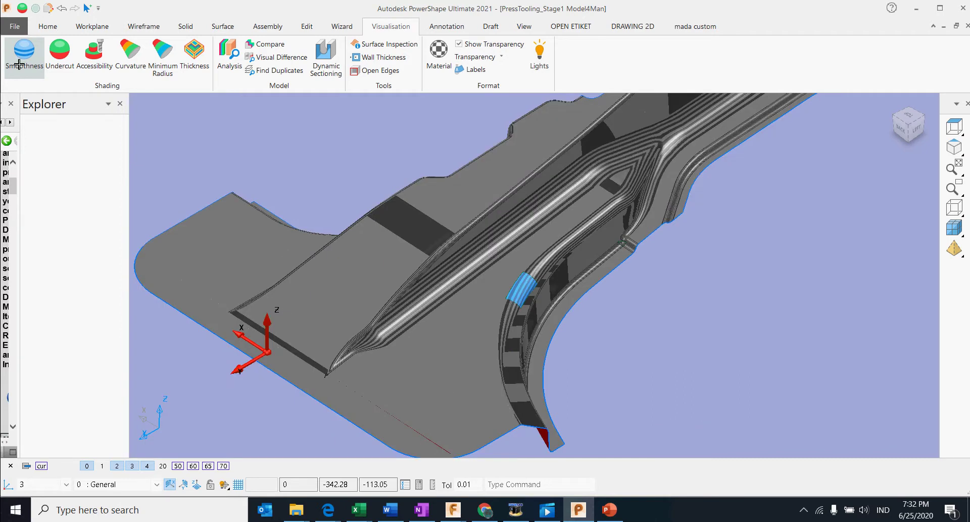
{"action": "left_click", "coordinate": [23, 55]}
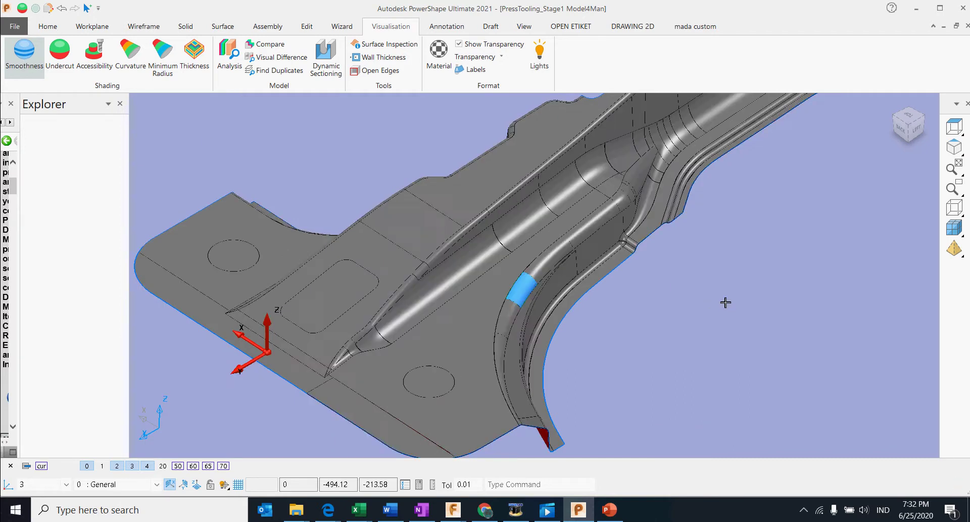
Try to fill the open edge of the cut-out in the long side wall with Fill Edge, without selecting a surface
{"action": "middle_click_drag", "start_coordinate": [752, 261], "coordinate": [569, 191]}
{"action": "scroll", "coordinate": [542, 235], "scroll_direction": "up", "scroll_amount": 3}
{"action": "scroll", "coordinate": [542, 235], "scroll_direction": "up", "scroll_amount": 8}
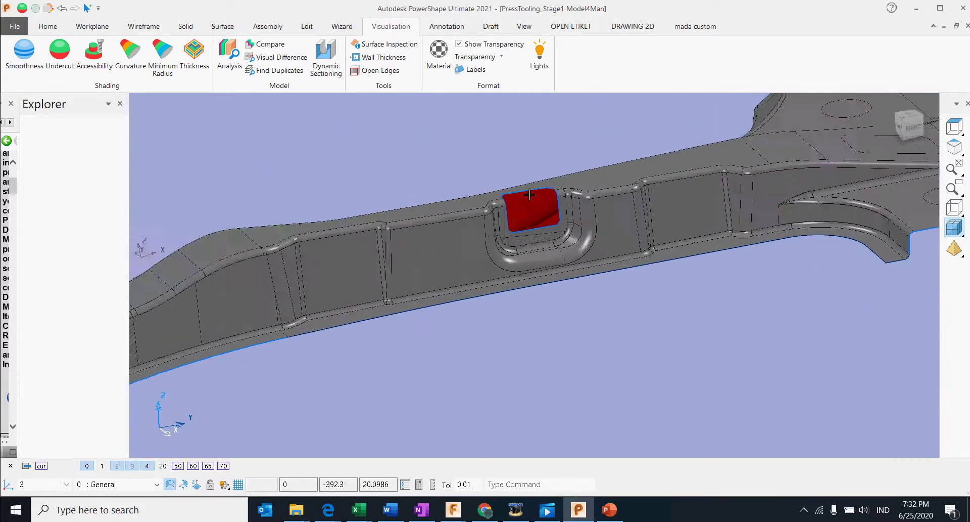
{"action": "scroll", "coordinate": [539, 194], "scroll_direction": "up", "scroll_amount": 2}
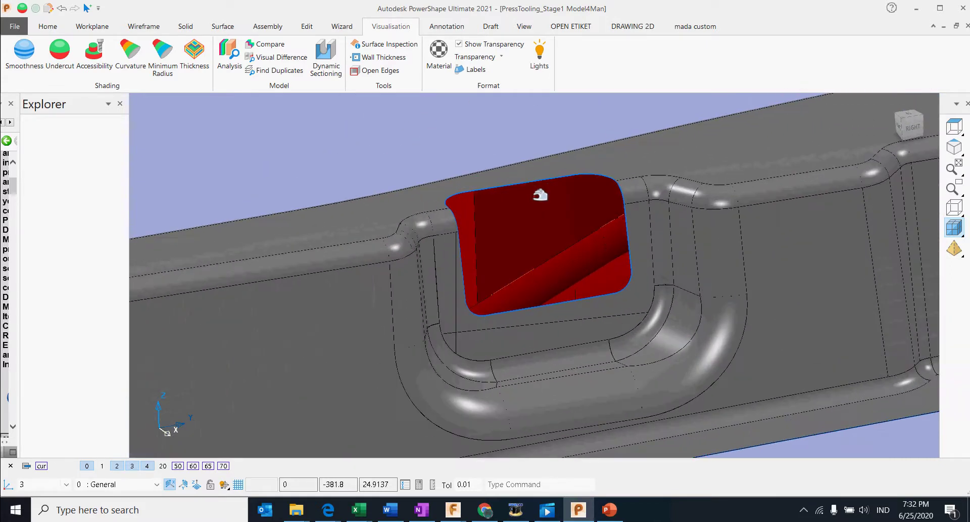
{"action": "middle_click_drag", "start_coordinate": [588, 178], "coordinate": [565, 187], "text": "shift"}
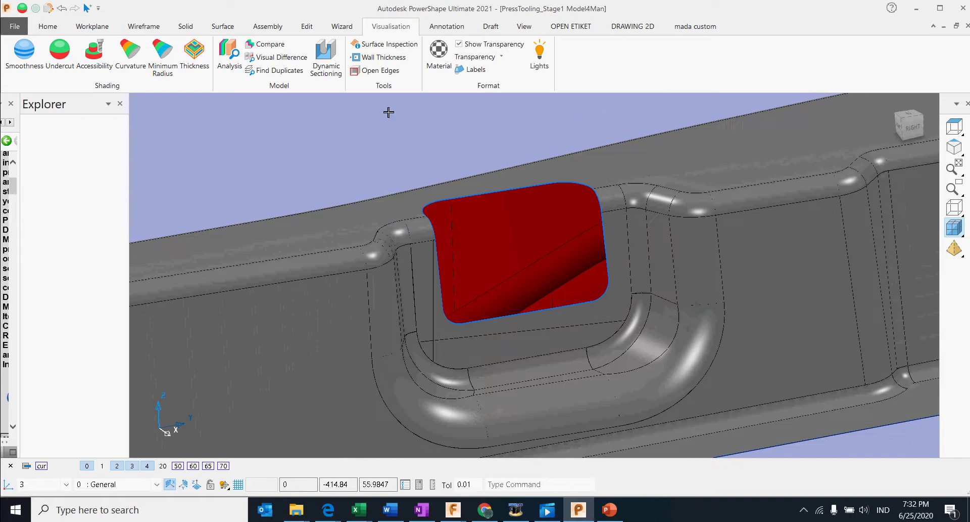
{"action": "left_click", "coordinate": [268, 27]}
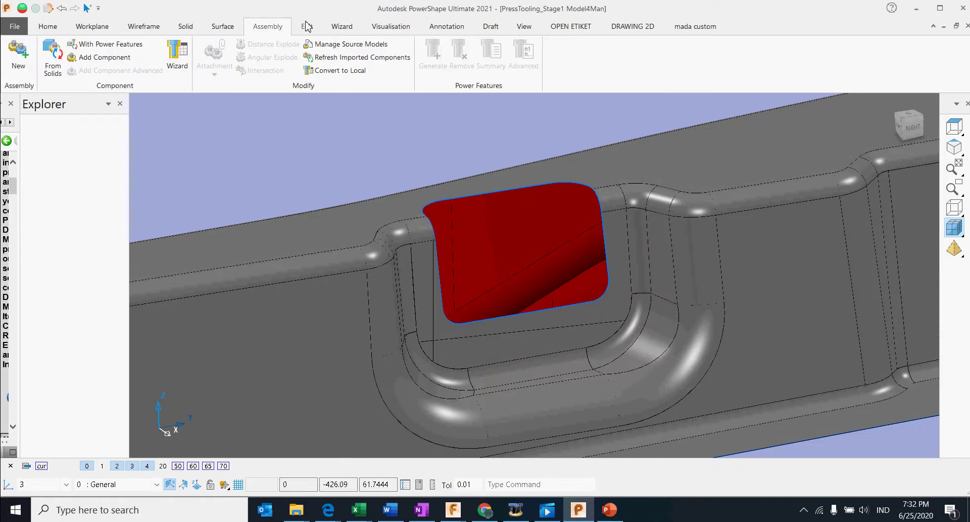
{"action": "left_click", "coordinate": [222, 28]}
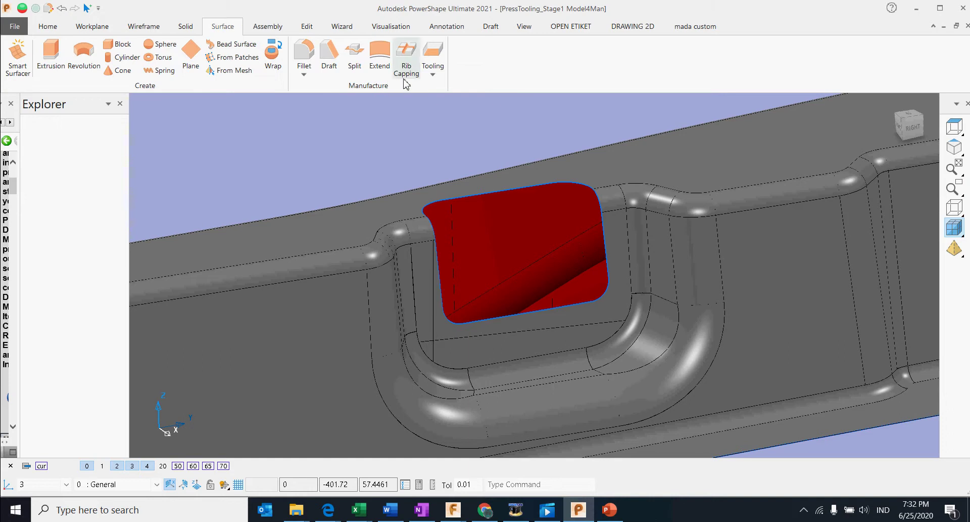
{"action": "left_click", "coordinate": [431, 76]}
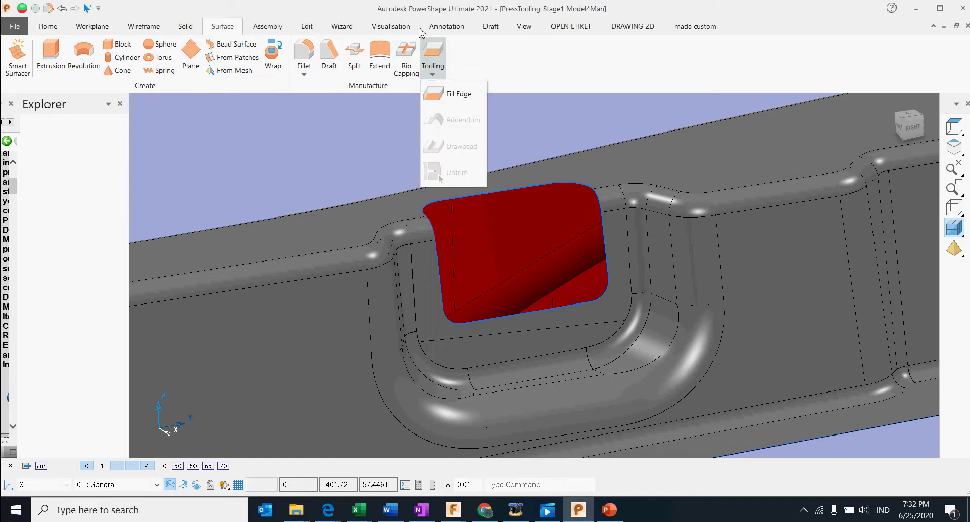
{"action": "scroll", "coordinate": [418, 33], "scroll_direction": "down", "scroll_amount": 3}
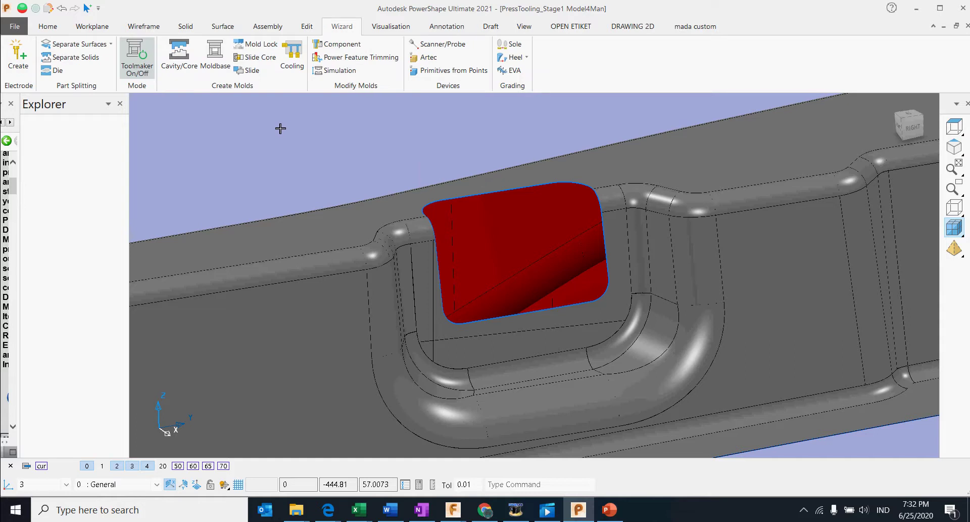
{"action": "left_click", "coordinate": [231, 31]}
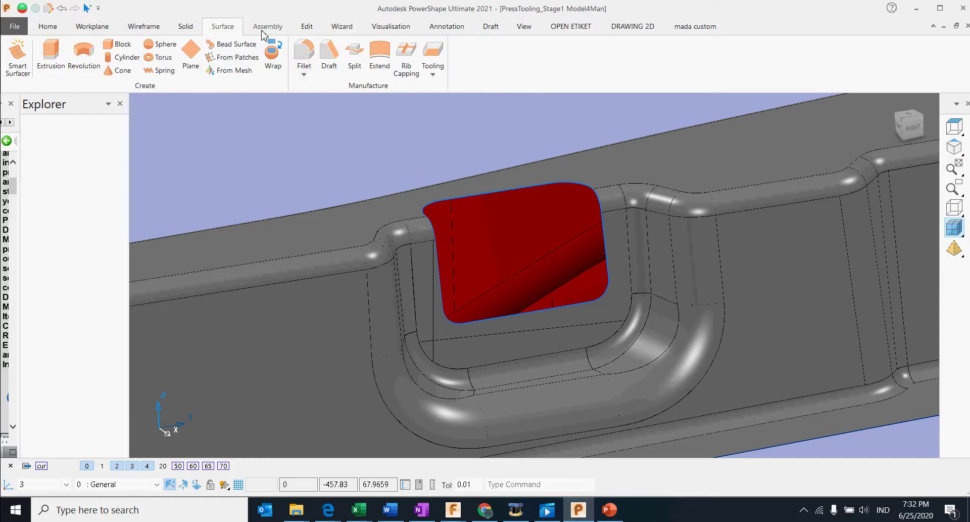
{"action": "left_click", "coordinate": [338, 30]}
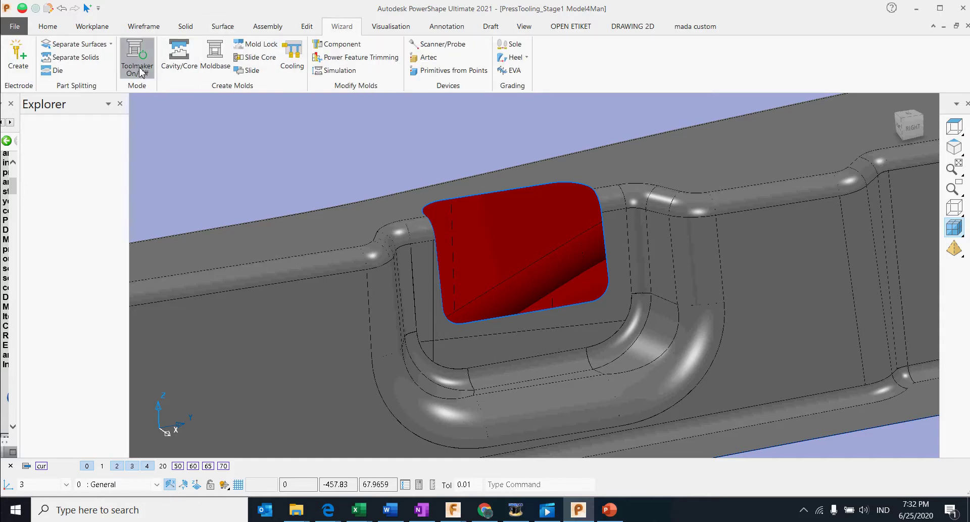
{"action": "left_click", "coordinate": [224, 26]}
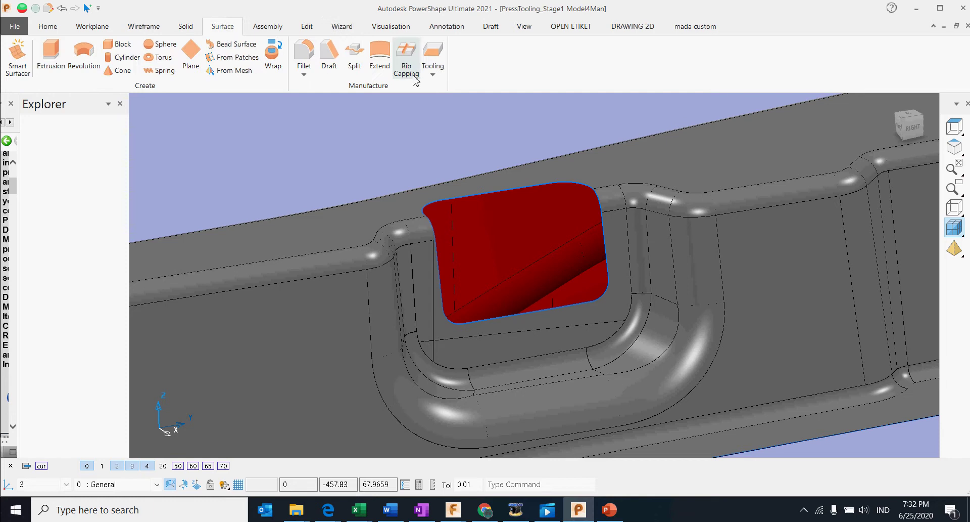
{"action": "left_click", "coordinate": [432, 74]}
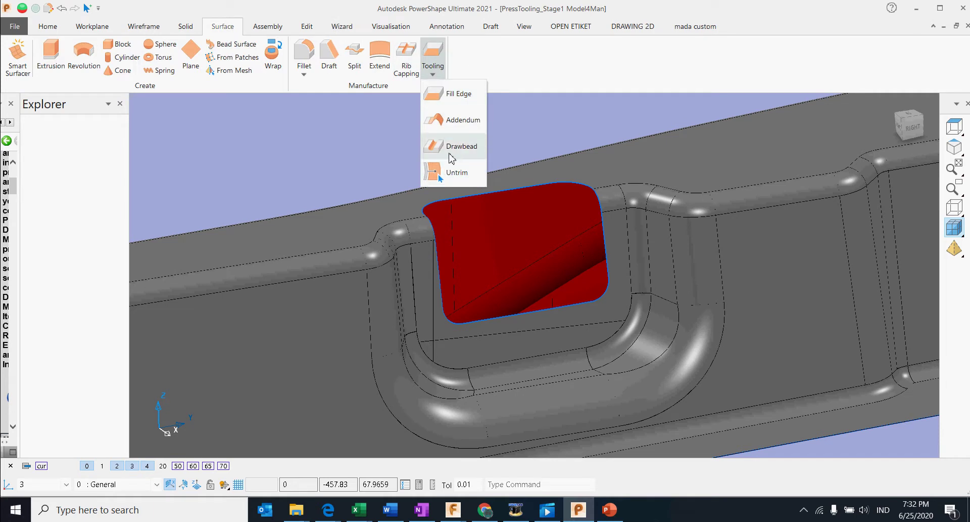
{"action": "left_click", "coordinate": [460, 103]}
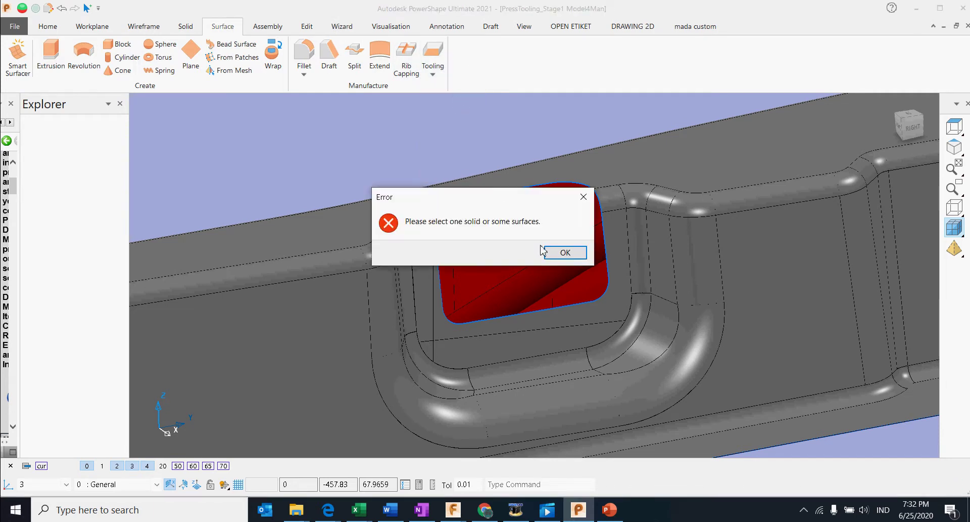
{"action": "left_click", "coordinate": [560, 252]}
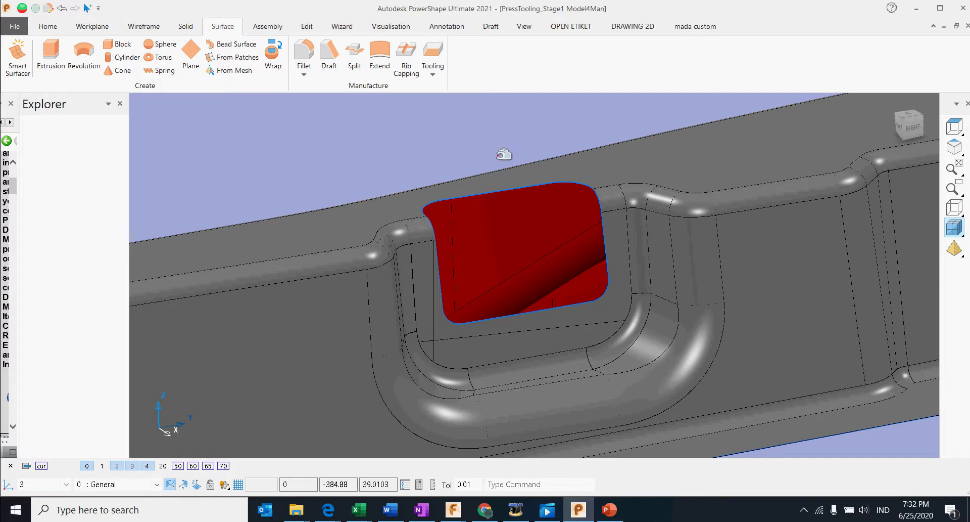
Fill the side-wall portion of the cut-out with Fill Edge on the wall surface, between the two points where the fillet's lower edge is interrupted
{"action": "left_click", "coordinate": [550, 327]}
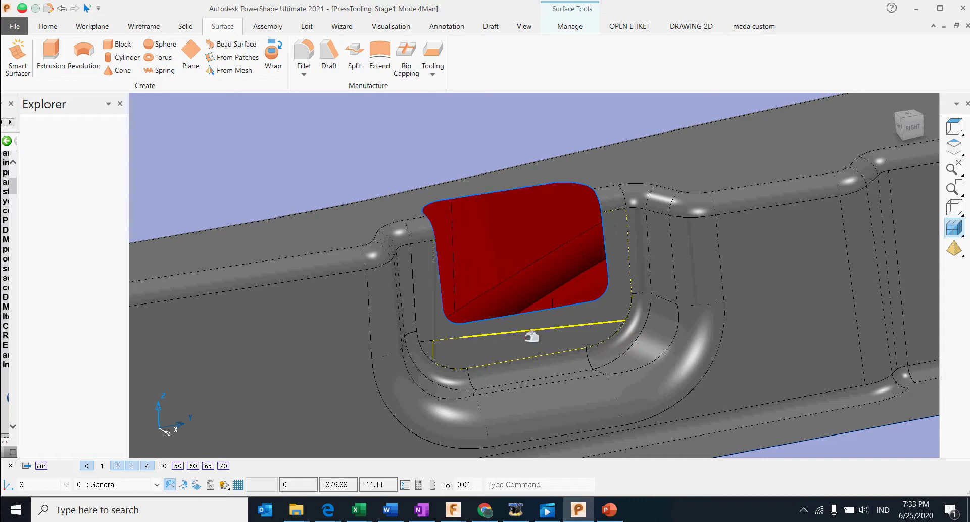
{"action": "left_click", "coordinate": [433, 77]}
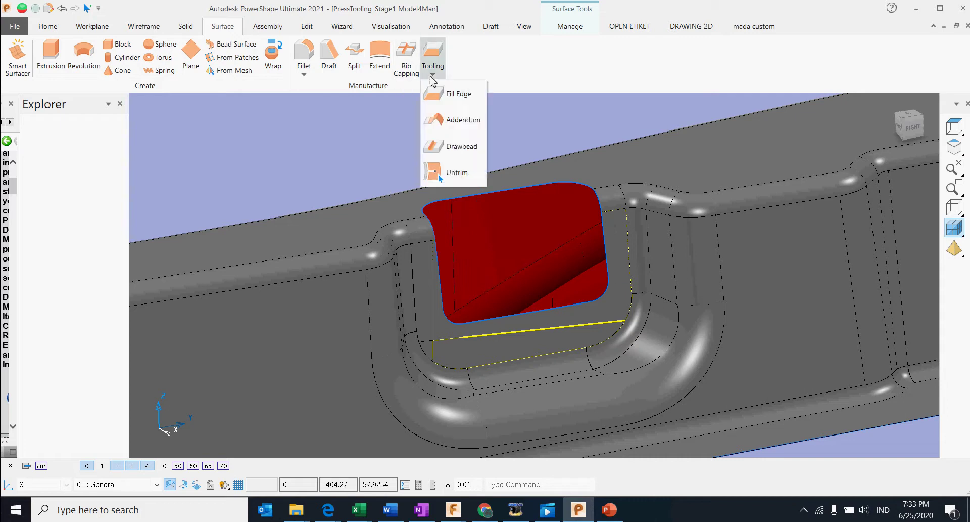
{"action": "left_click", "coordinate": [466, 96]}
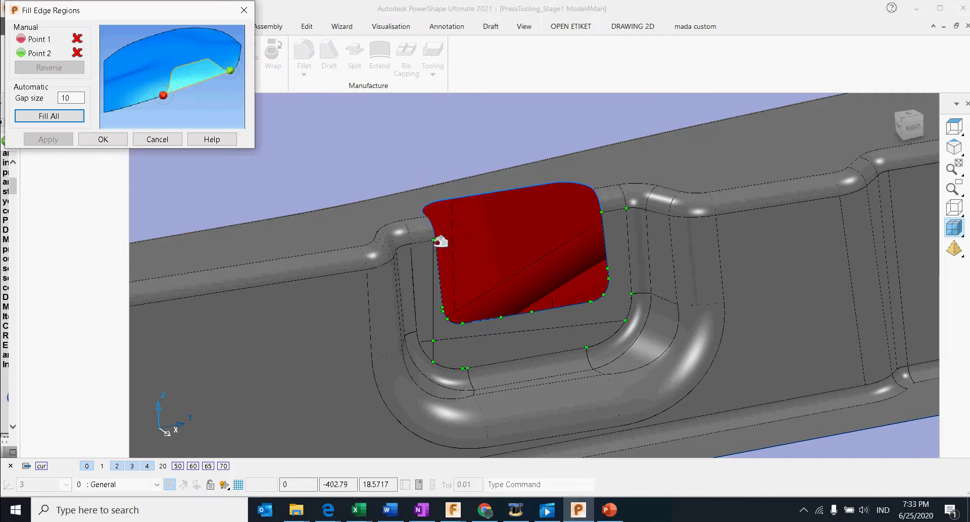
{"action": "scroll", "coordinate": [443, 242], "scroll_direction": "up", "scroll_amount": 3}
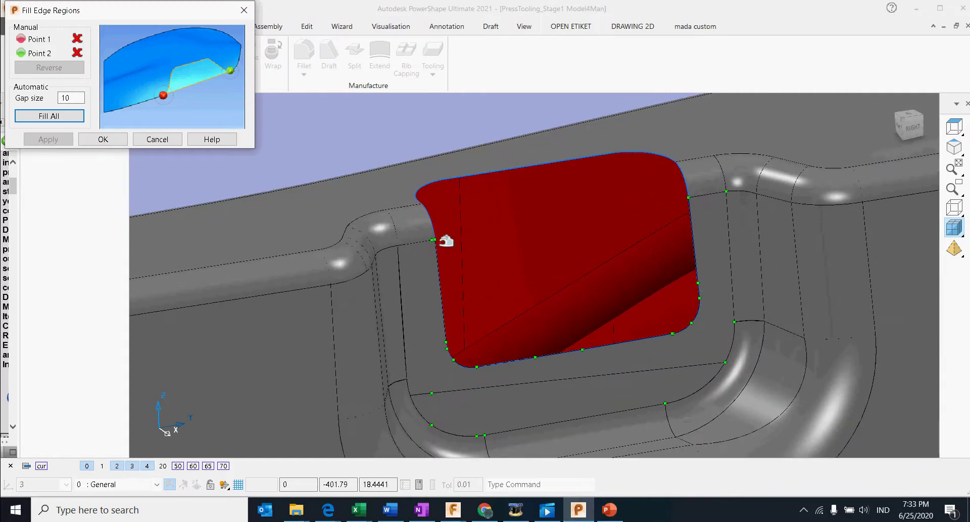
{"action": "left_click", "coordinate": [444, 241]}
{"action": "scroll", "coordinate": [437, 242], "scroll_direction": "up", "scroll_amount": 1}
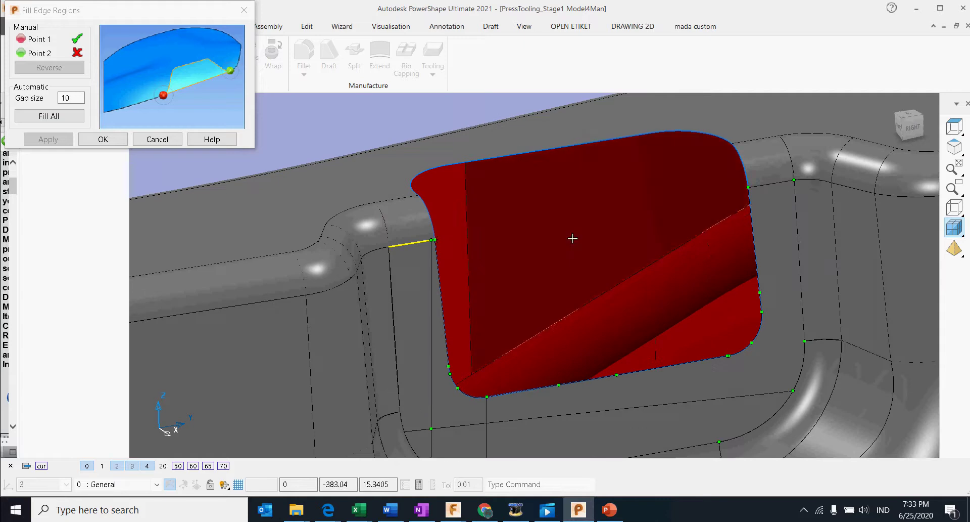
{"action": "left_click", "coordinate": [750, 188]}
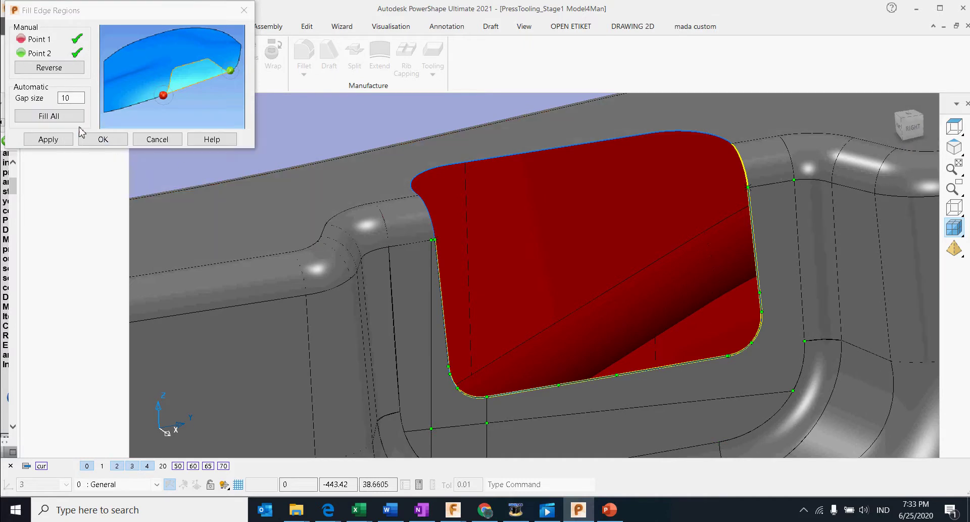
{"action": "left_click", "coordinate": [49, 139]}
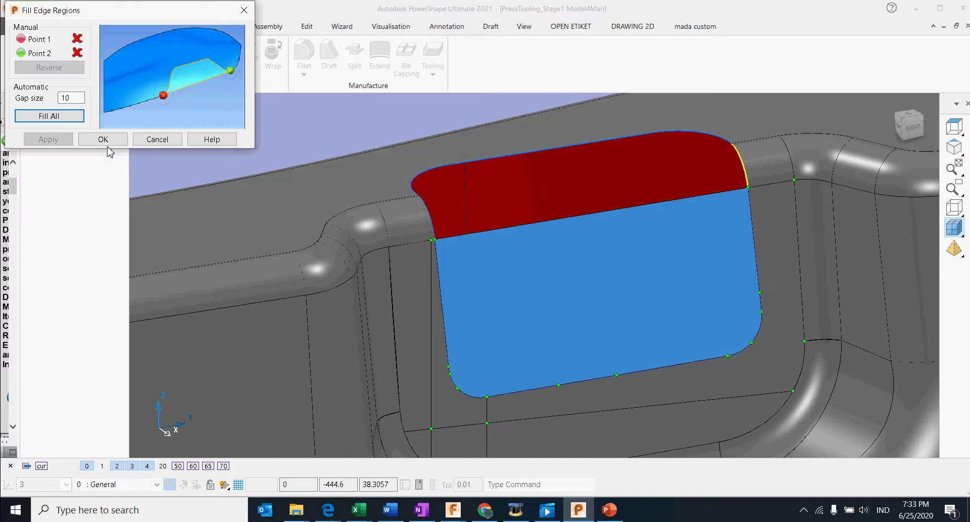
{"action": "scroll", "coordinate": [425, 199], "scroll_direction": "up", "scroll_amount": 3}
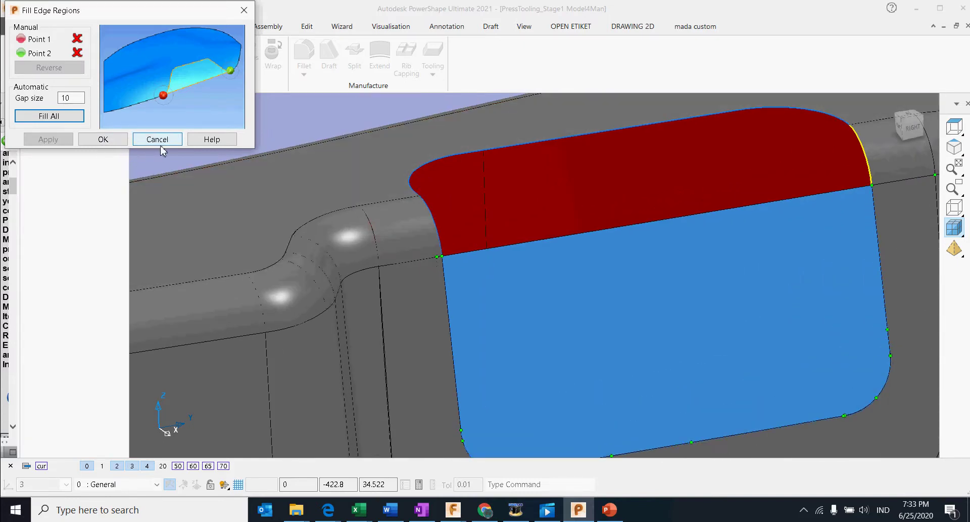
{"action": "left_click", "coordinate": [102, 139]}
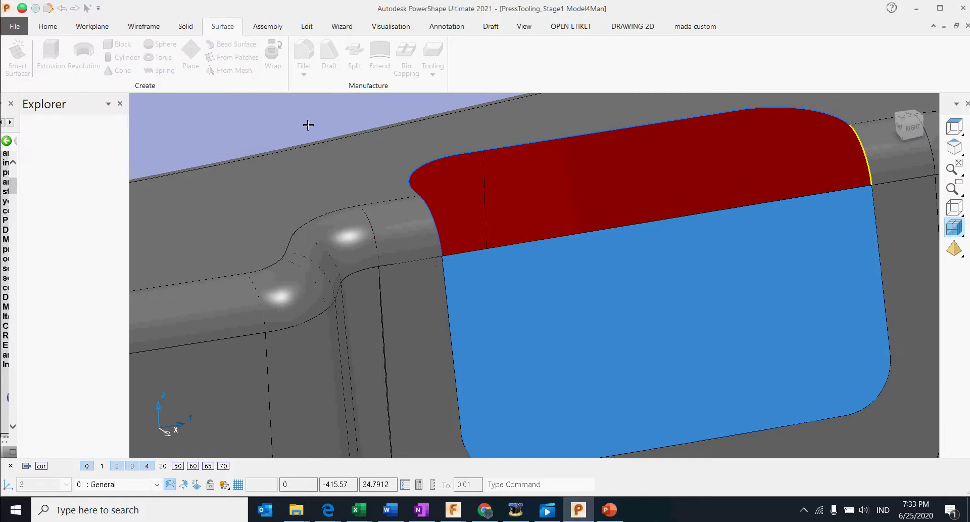
Fill the top-face portion of the cut-out with Fill Edge, between the two points where the fillet's upper edge is interrupted
{"action": "left_click", "coordinate": [392, 173]}
{"action": "middle_click_drag", "start_coordinate": [392, 174], "coordinate": [507, 288]}
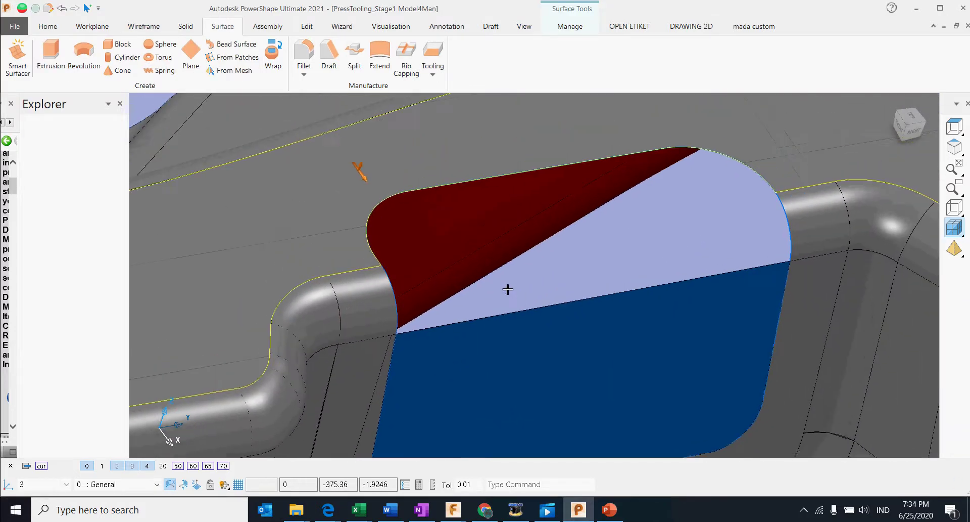
{"action": "left_click", "coordinate": [432, 74]}
{"action": "left_click", "coordinate": [441, 92]}
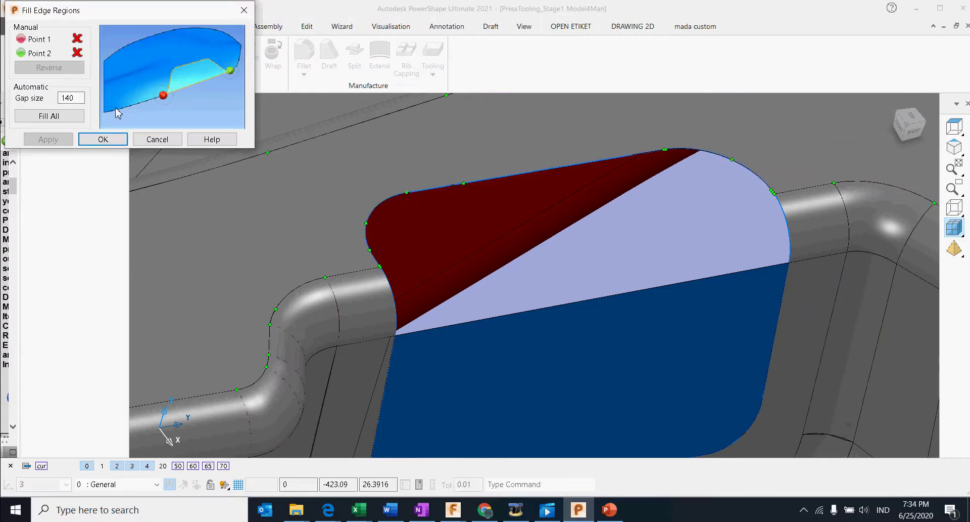
{"action": "left_click", "coordinate": [388, 270]}
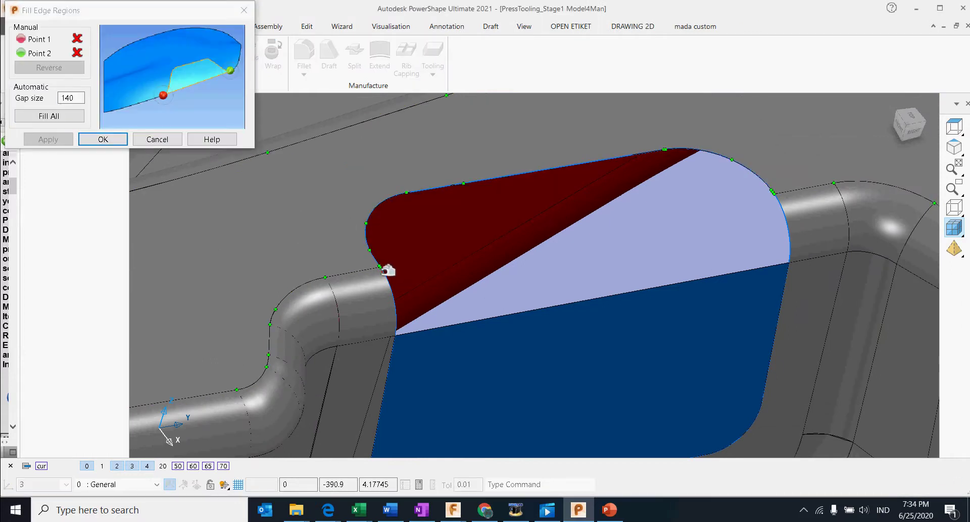
{"action": "left_click", "coordinate": [775, 192]}
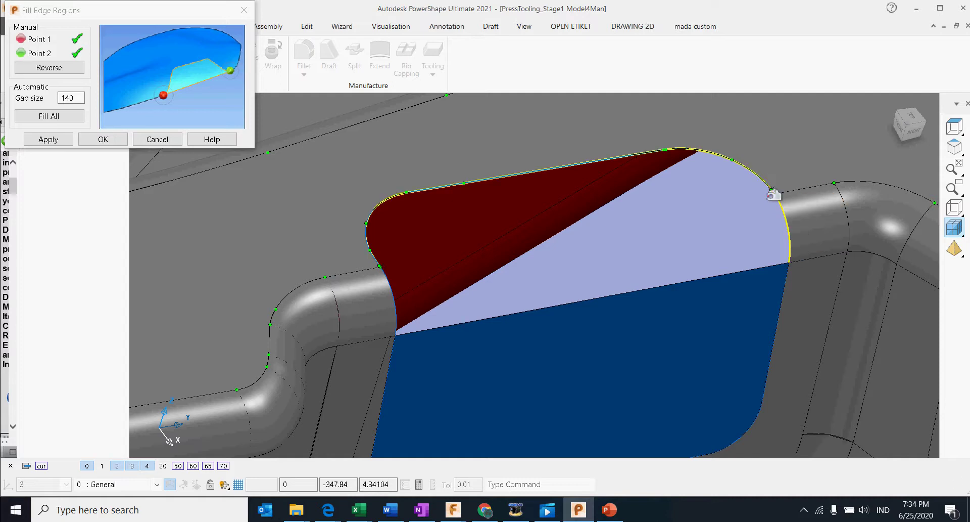
{"action": "left_click", "coordinate": [48, 139]}
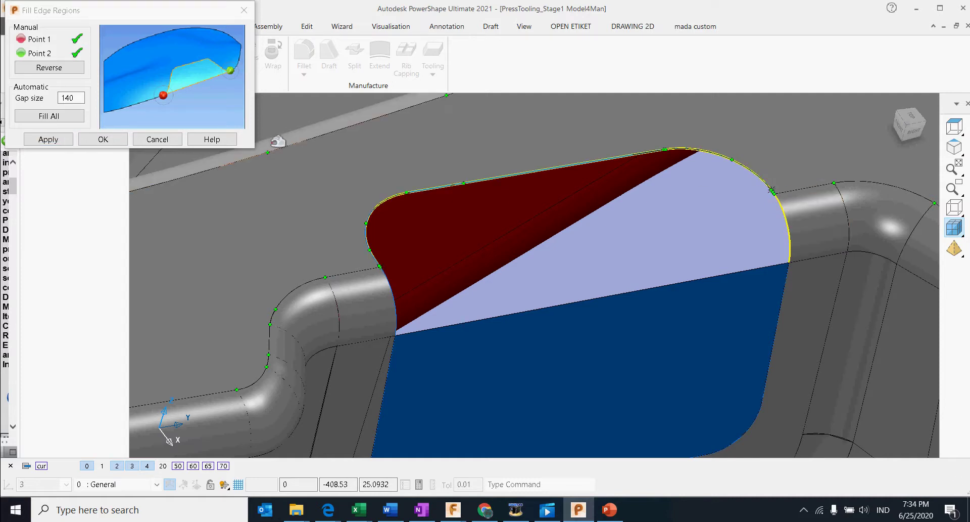
{"action": "scroll", "coordinate": [498, 297], "scroll_direction": "down", "scroll_amount": 3}
{"action": "left_click", "coordinate": [65, 140]}
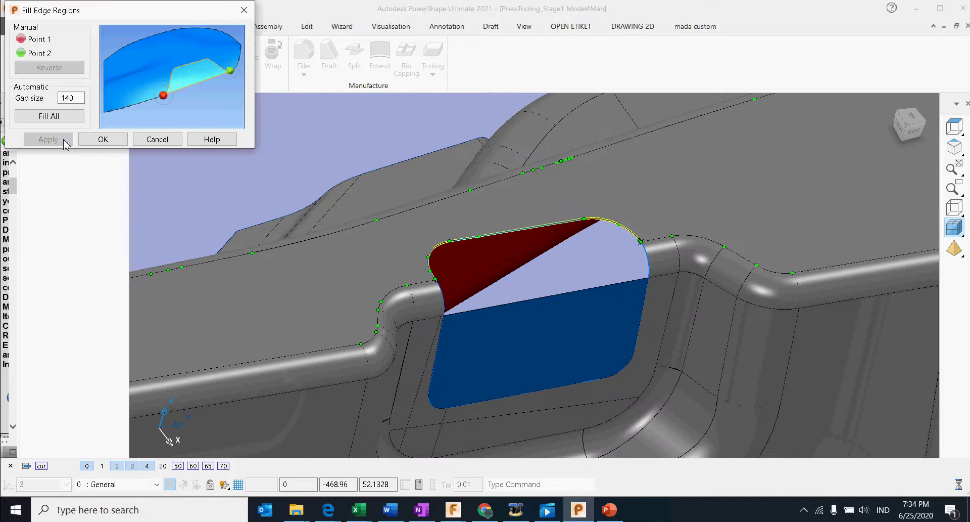
{"action": "left_click", "coordinate": [103, 140]}
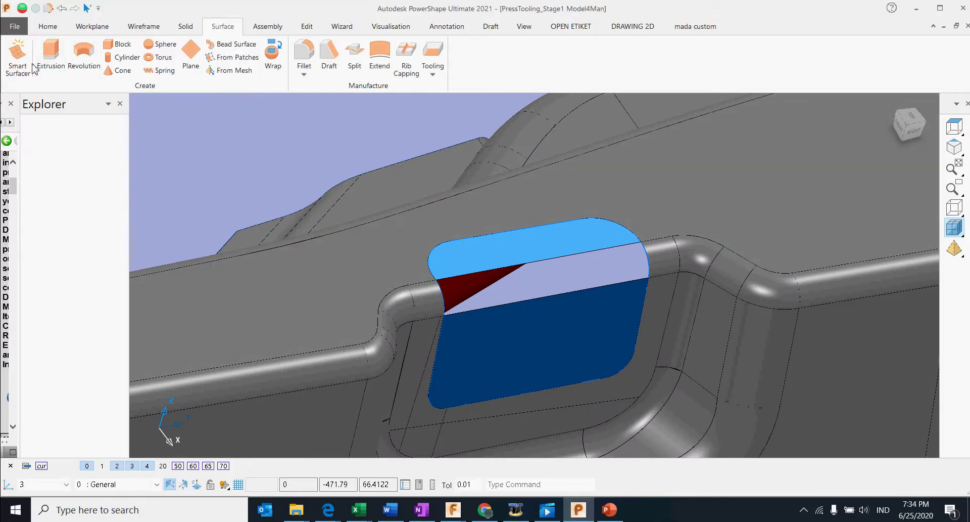
Trace a closed composite curve around the remaining fillet gap between the two fills and close it with a tangent Fill-In surface
{"action": "left_click", "coordinate": [17, 53]}
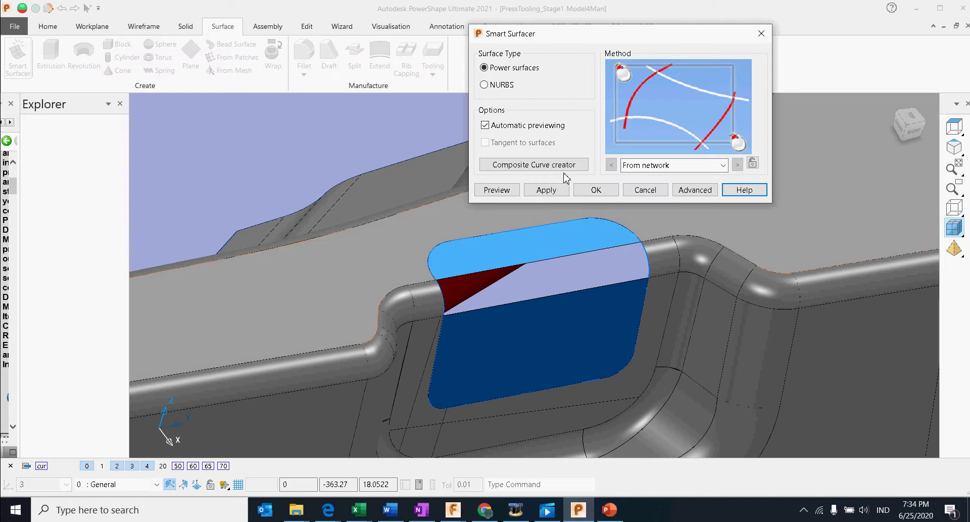
{"action": "left_click", "coordinate": [500, 166]}
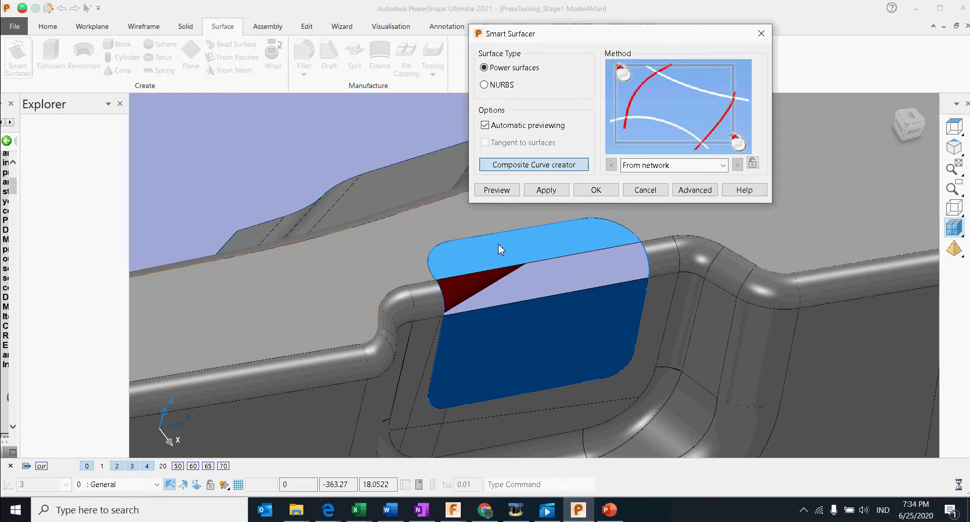
{"action": "left_click", "coordinate": [506, 314]}
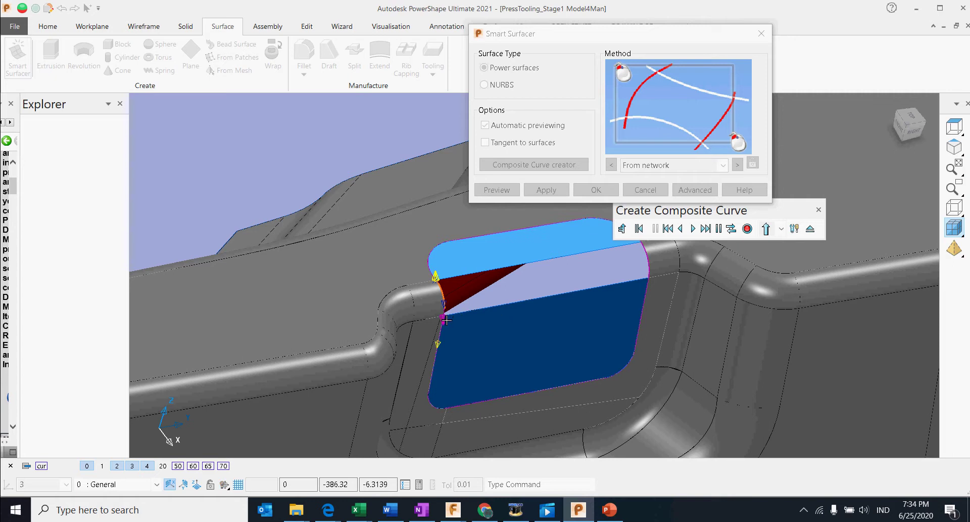
{"action": "left_click", "coordinate": [603, 291]}
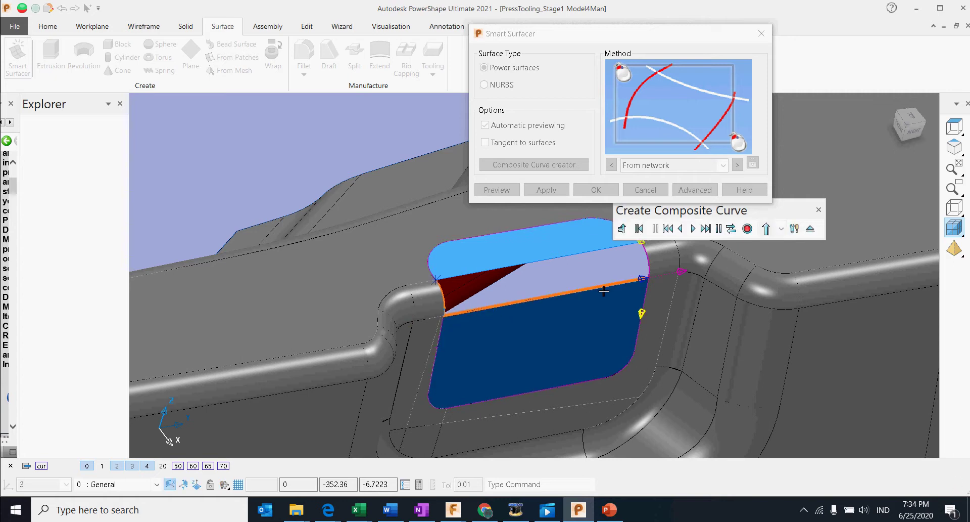
{"action": "middle_click_drag", "start_coordinate": [649, 266], "coordinate": [618, 295], "text": "shift"}
{"action": "left_click", "coordinate": [617, 277]}
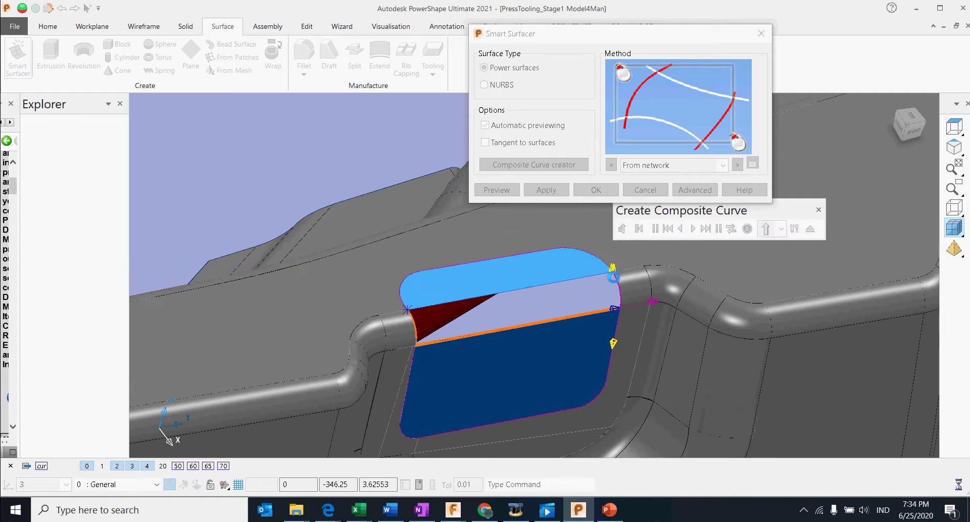
{"action": "left_click", "coordinate": [581, 280]}
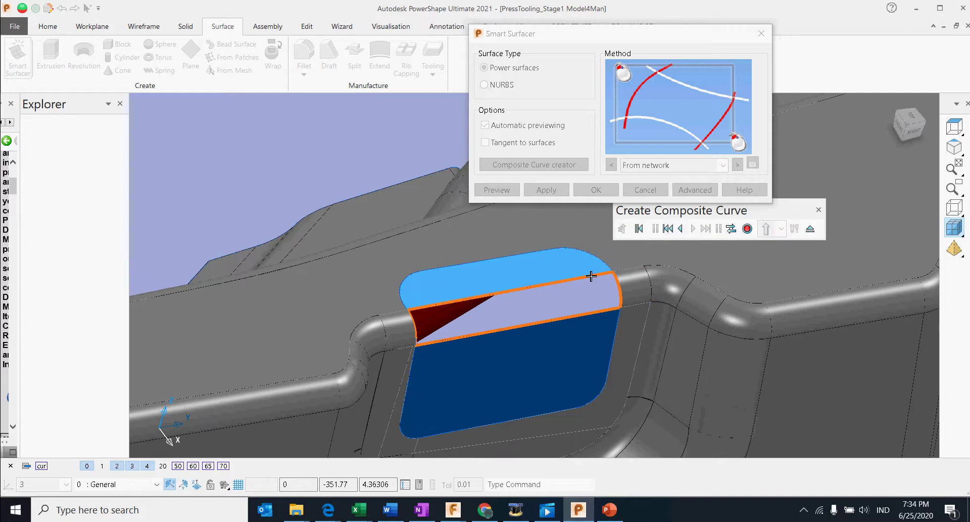
{"action": "left_click", "coordinate": [731, 228]}
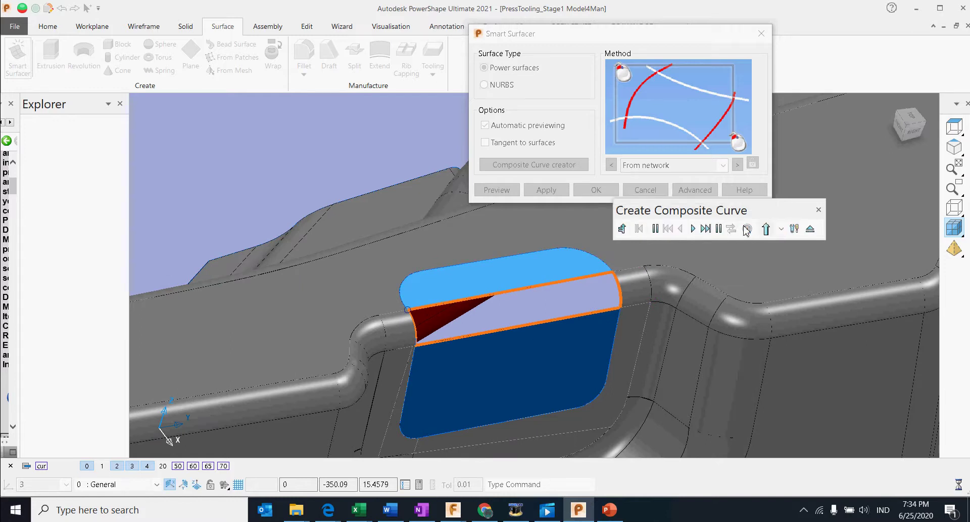
{"action": "left_click", "coordinate": [810, 228]}
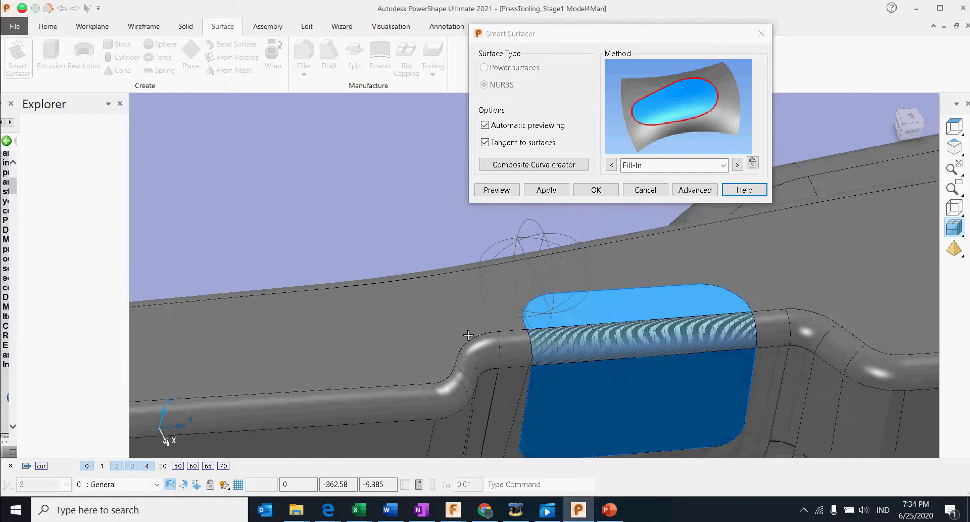
{"action": "left_click", "coordinate": [595, 191]}
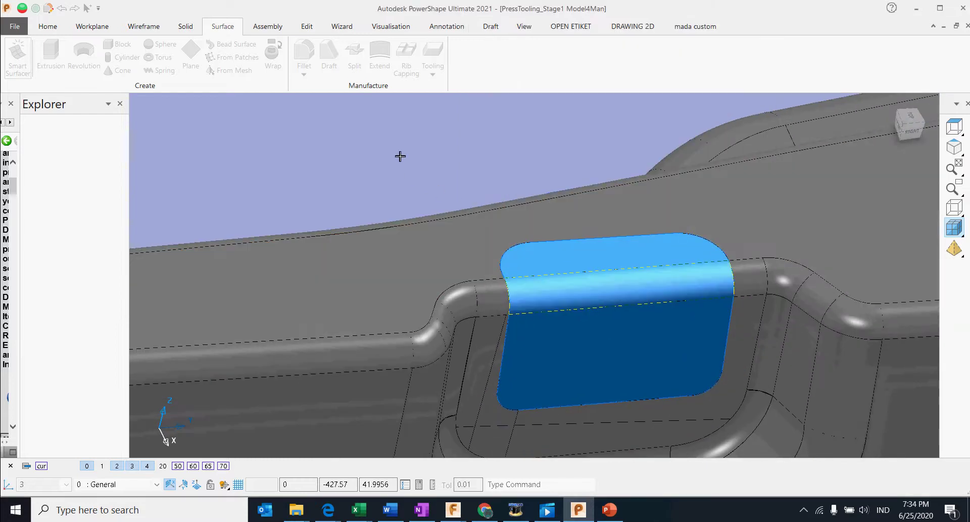
Try to untrim the end flange wall and its adjoining bend surface with the Untrim tool
{"action": "scroll", "coordinate": [693, 219], "scroll_direction": "down", "scroll_amount": 3}
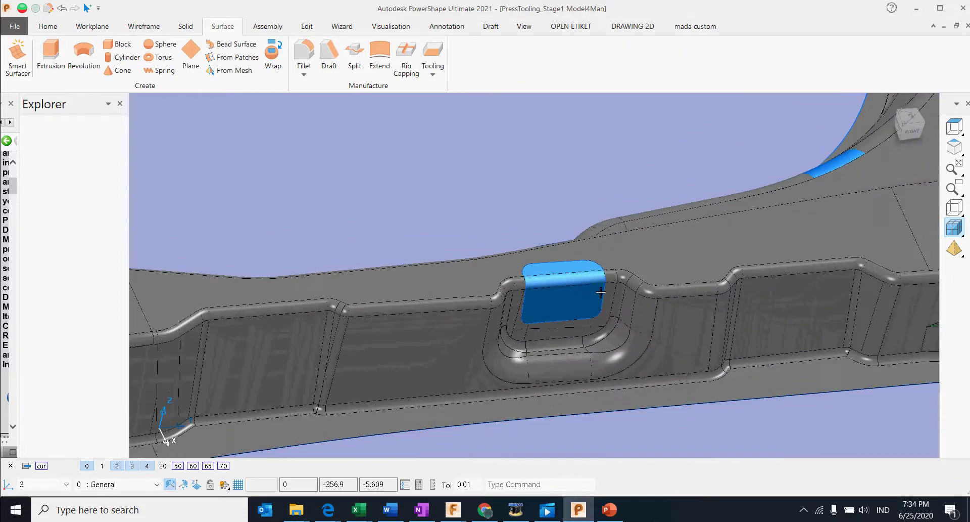
{"action": "scroll", "coordinate": [601, 293], "scroll_direction": "down", "scroll_amount": 5}
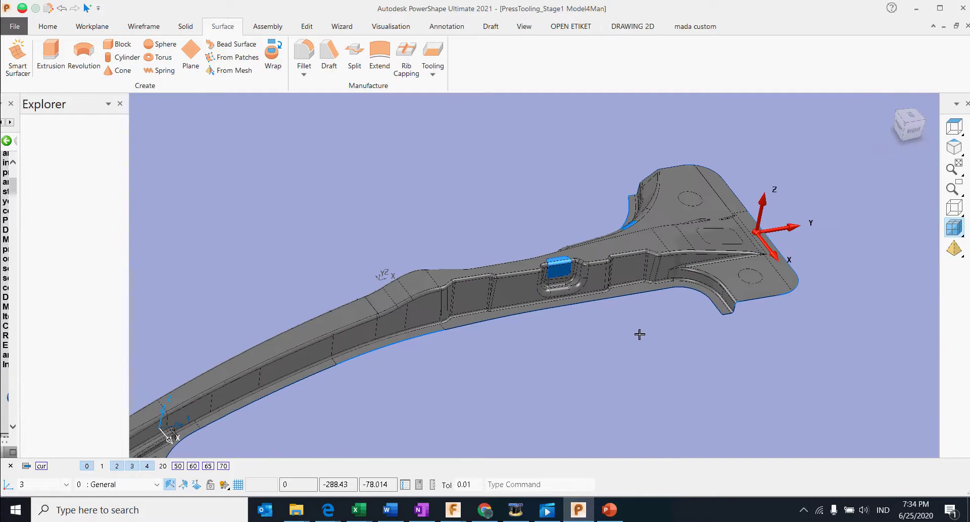
{"action": "scroll", "coordinate": [640, 334], "scroll_direction": "down", "scroll_amount": 1}
{"action": "middle_click_drag", "start_coordinate": [577, 374], "coordinate": [448, 384], "text": "shift"}
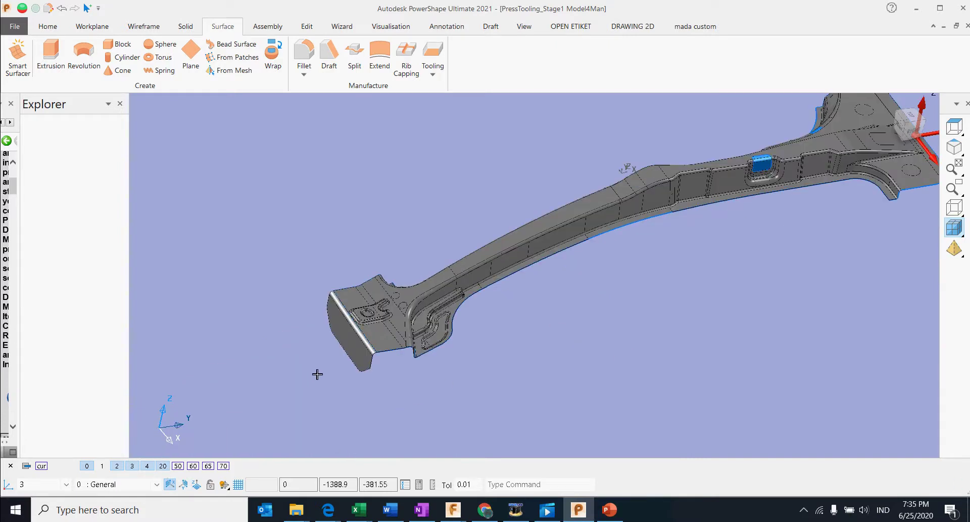
{"action": "scroll", "coordinate": [324, 373], "scroll_direction": "up", "scroll_amount": 4}
{"action": "middle_click_drag", "start_coordinate": [329, 374], "coordinate": [677, 263], "text": "shift"}
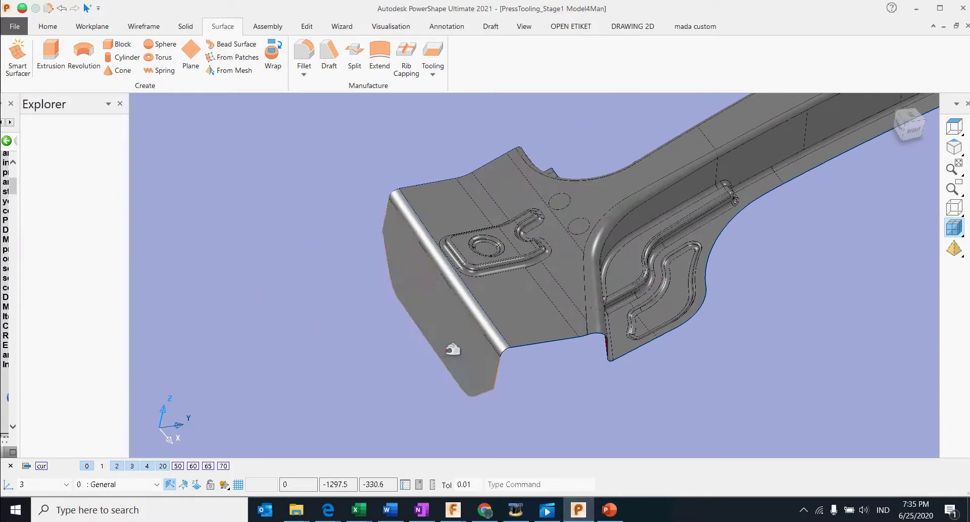
{"action": "left_click", "coordinate": [487, 330]}
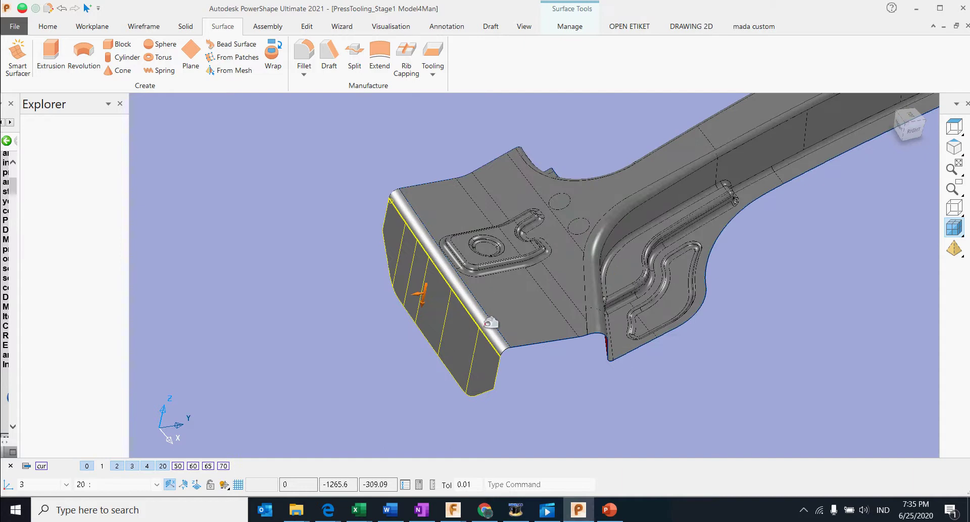
{"action": "left_click", "coordinate": [489, 322]}
{"action": "left_click", "coordinate": [472, 345]}
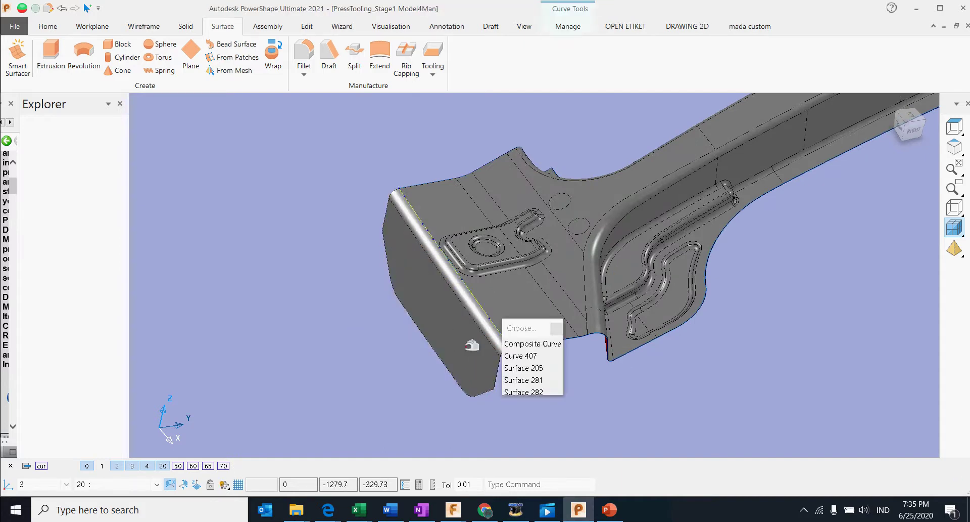
{"action": "key", "text": "Escape"}
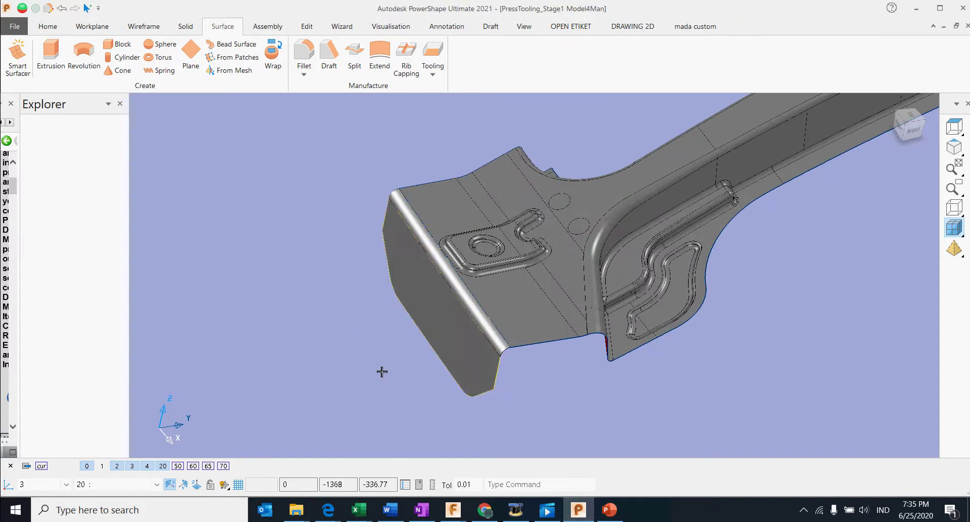
{"action": "left_click", "coordinate": [453, 346]}
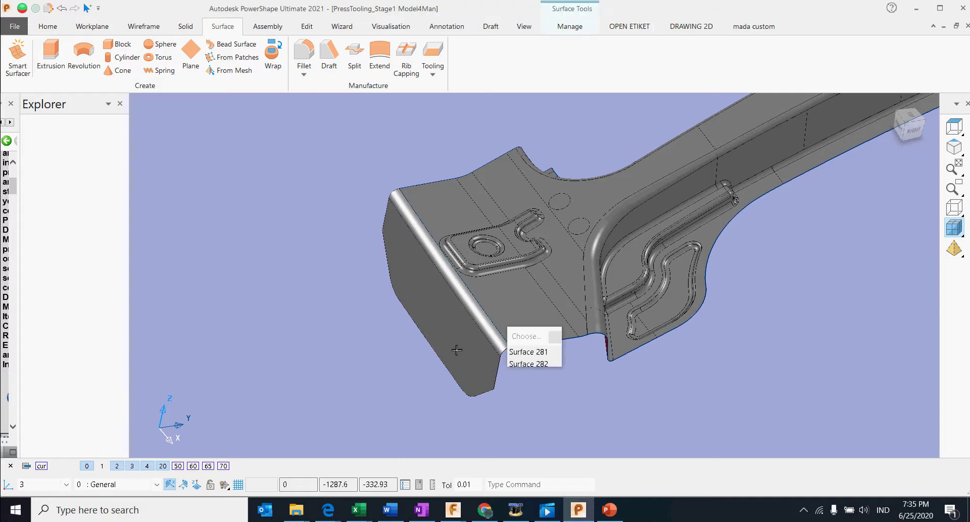
{"action": "middle_click_drag", "start_coordinate": [421, 319], "coordinate": [451, 325], "text": "shift"}
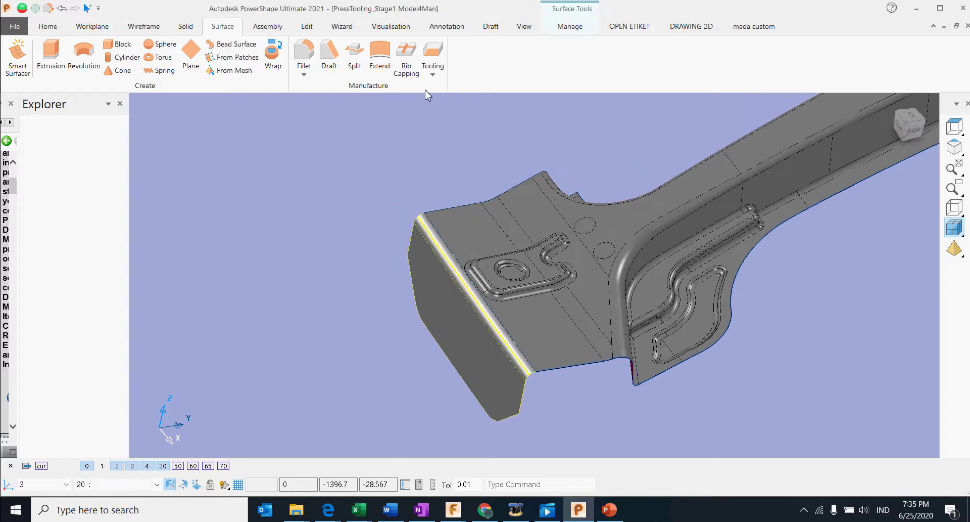
{"action": "left_click", "coordinate": [434, 71]}
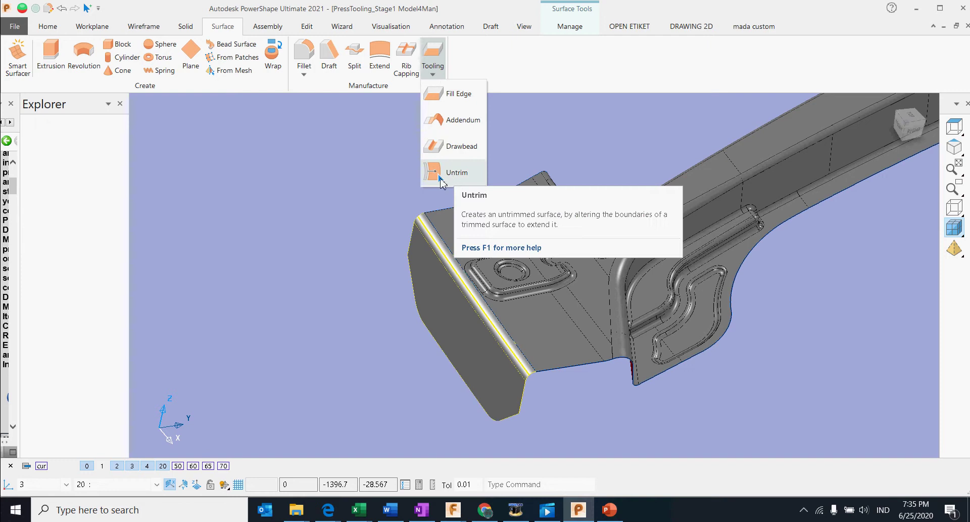
{"action": "left_click", "coordinate": [445, 175]}
Copy the trimmed top surface adjoining the end flange's bend and paste a duplicate in place
{"action": "left_click", "coordinate": [466, 232]}
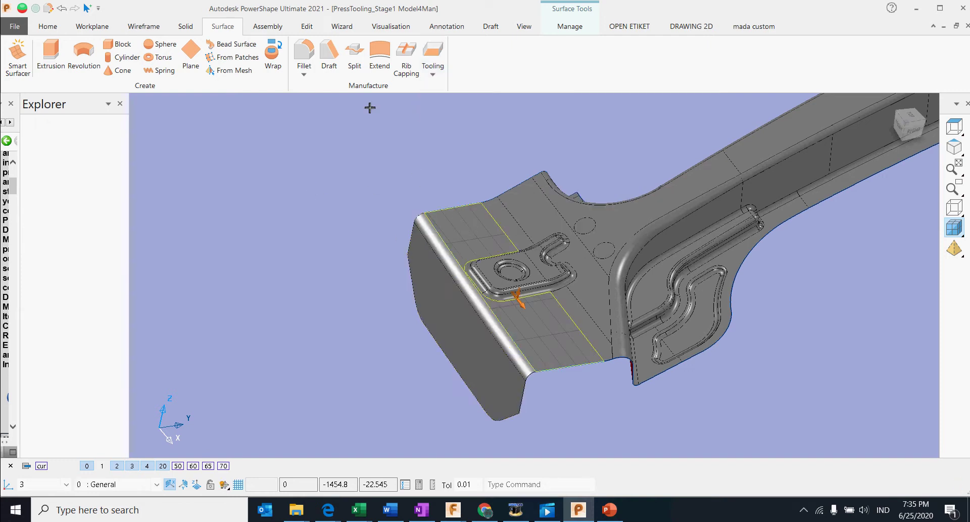
{"action": "right_click", "coordinate": [465, 237]}
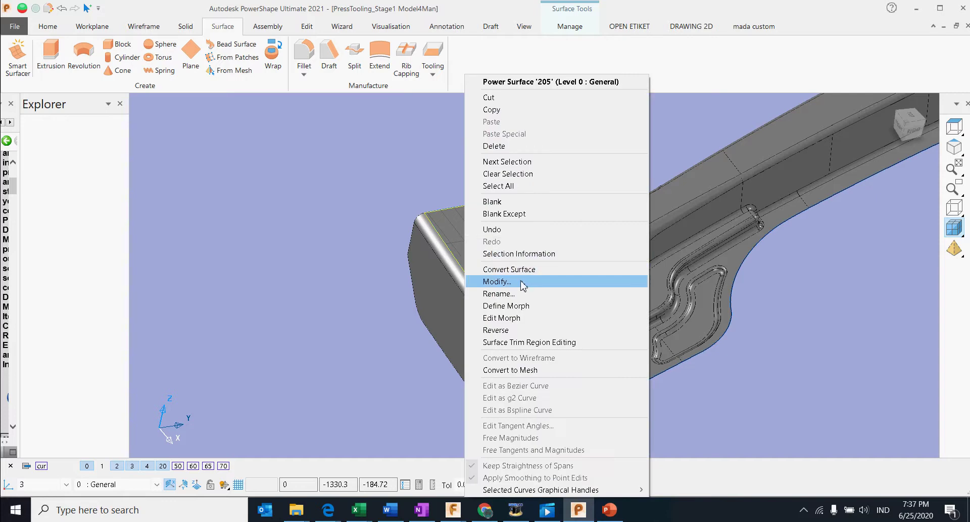
{"action": "left_click", "coordinate": [526, 114]}
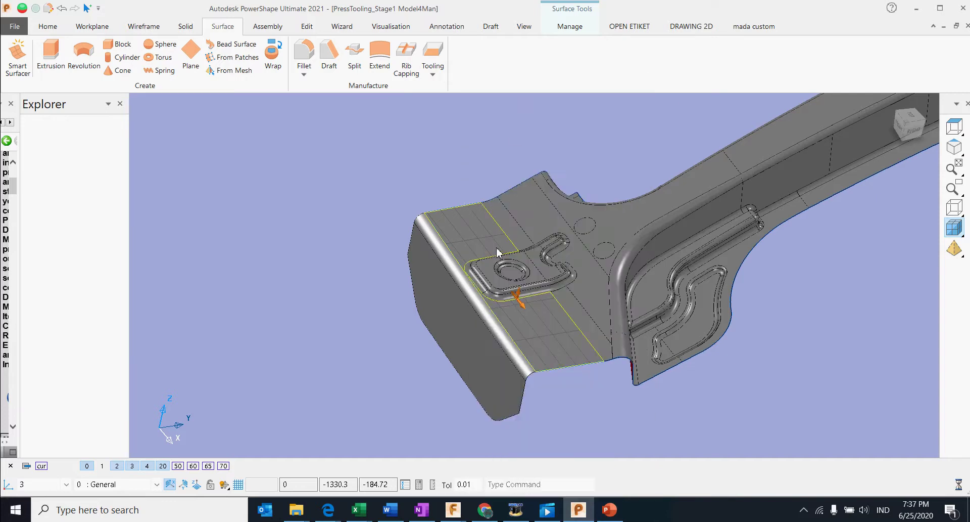
{"action": "right_click", "coordinate": [451, 169]}
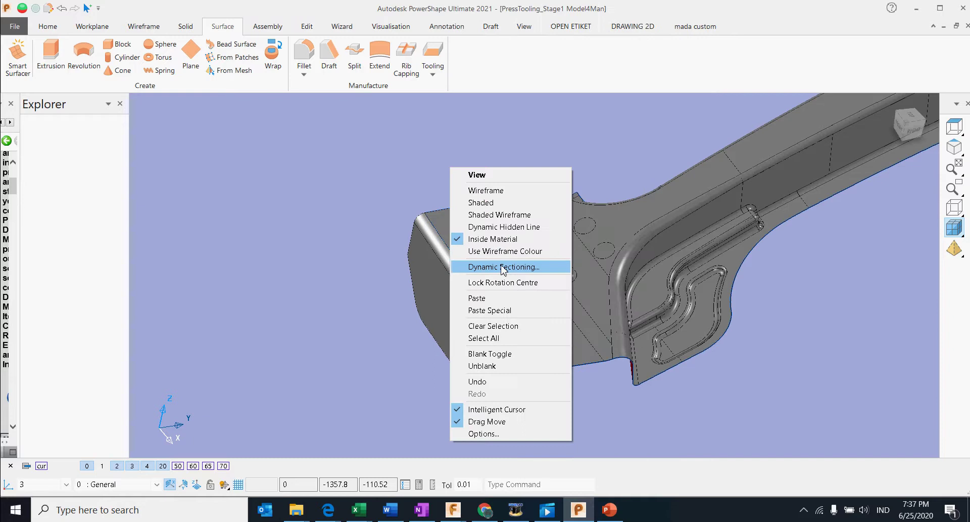
{"action": "left_click", "coordinate": [498, 296]}
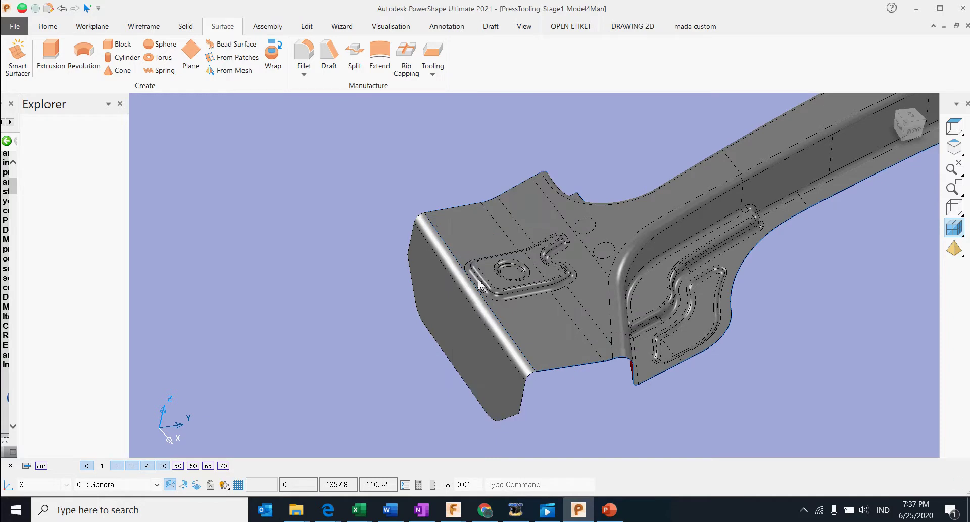
Delete the trim boundaries of the pasted top surface through trim region editing
{"action": "left_click", "coordinate": [461, 220]}
{"action": "left_click", "coordinate": [488, 252]}
{"action": "right_click", "coordinate": [479, 232]}
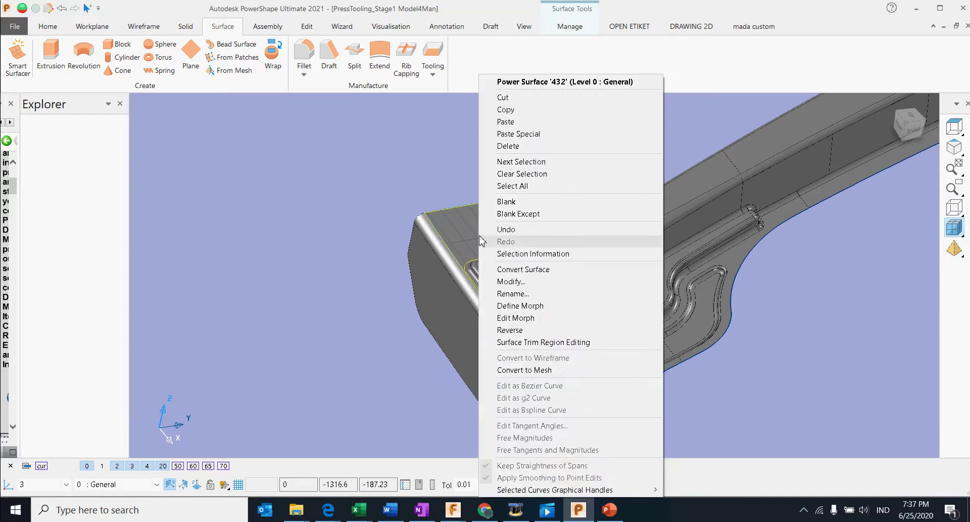
{"action": "left_click", "coordinate": [534, 342]}
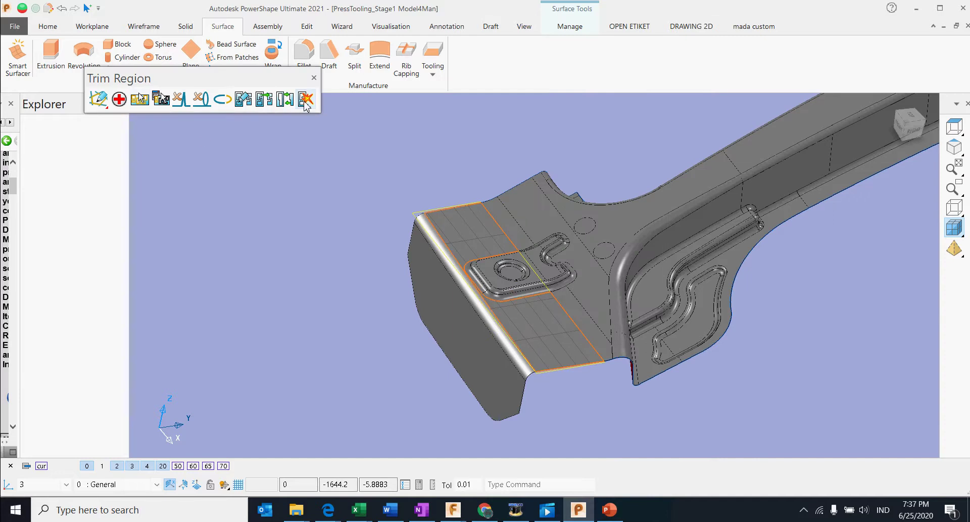
{"action": "left_click", "coordinate": [306, 98]}
{"action": "left_click", "coordinate": [314, 78]}
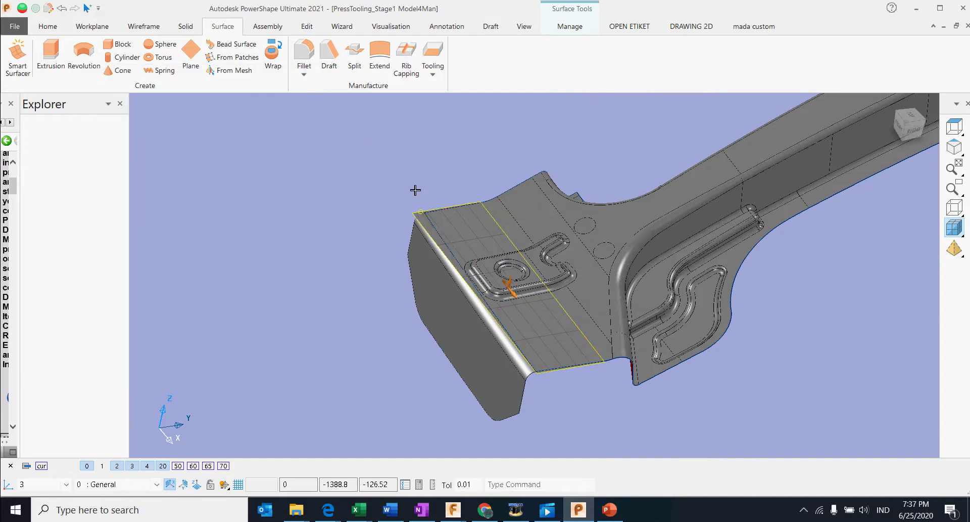
Extend the untrimmed top surface's edge along the end bend by a distance of 10 with Limit Point
{"action": "left_click", "coordinate": [306, 26]}
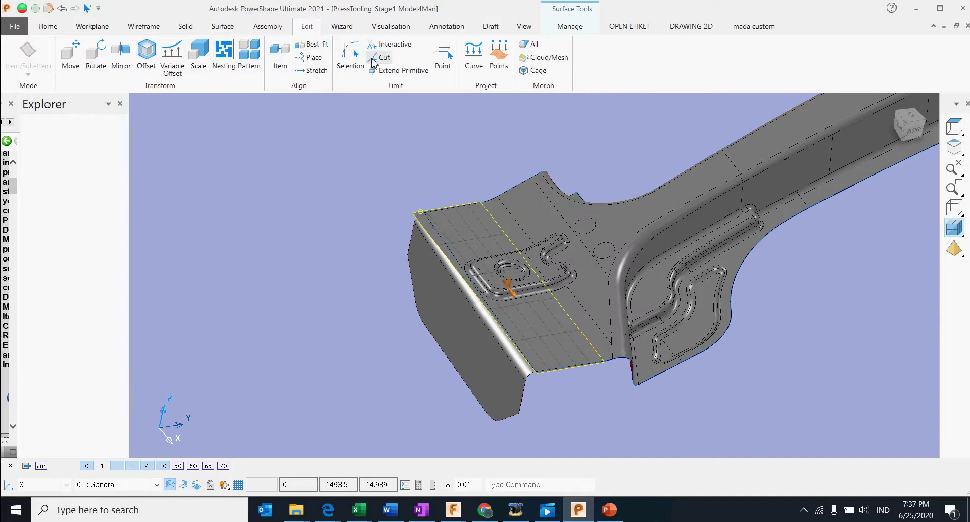
{"action": "left_click", "coordinate": [443, 57]}
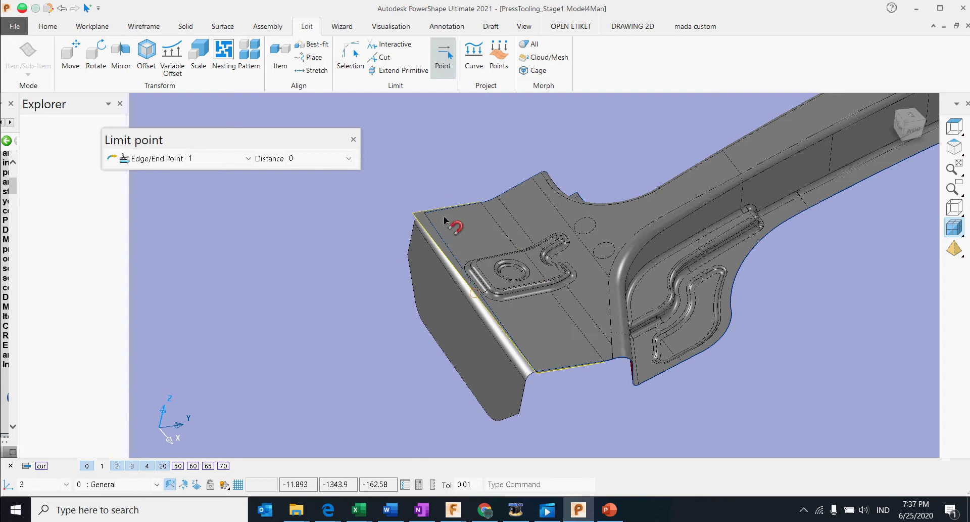
{"action": "left_click", "coordinate": [476, 296]}
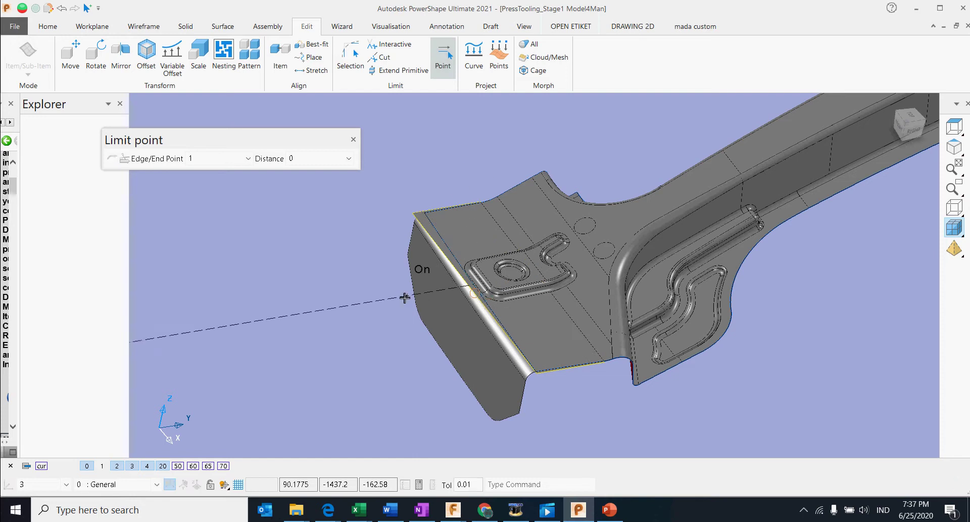
{"action": "left_click", "coordinate": [565, 253]}
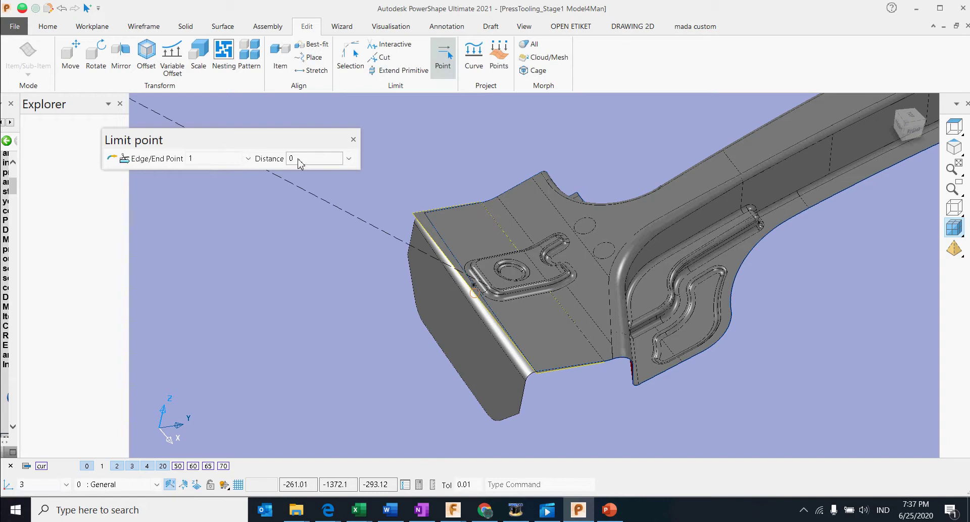
{"action": "left_click", "coordinate": [336, 160]}
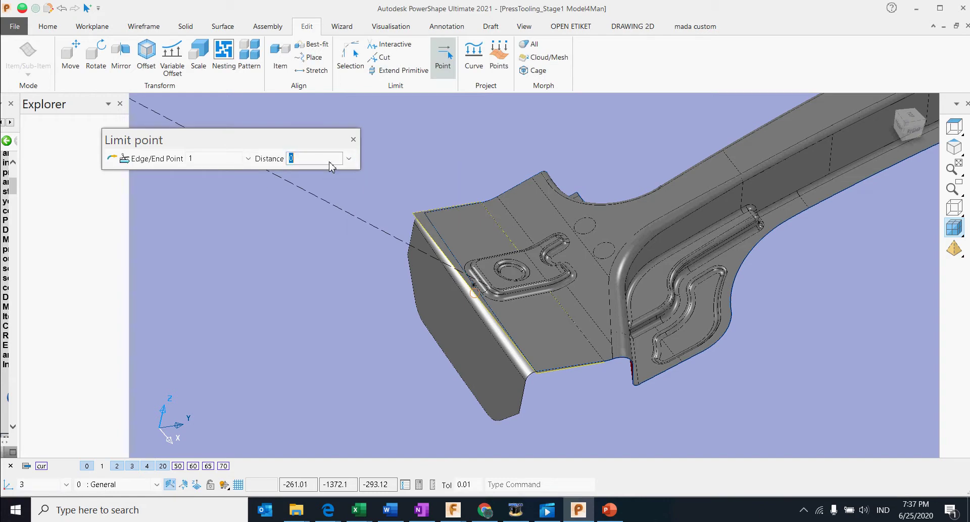
{"action": "type", "text": "10"}
{"action": "key", "text": "Return"}
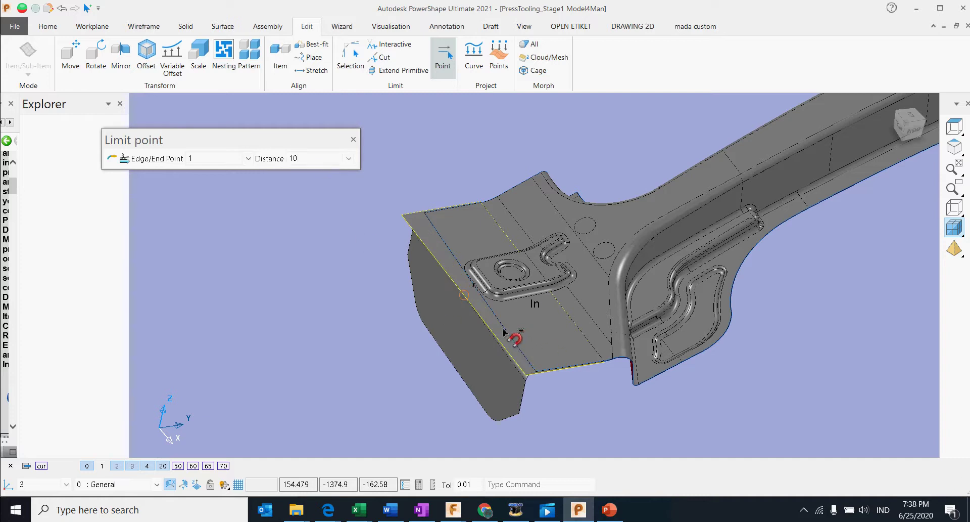
Extend the same surface edge freehand well beyond the end flange and finish the point limiting
{"action": "left_click", "coordinate": [475, 333]}
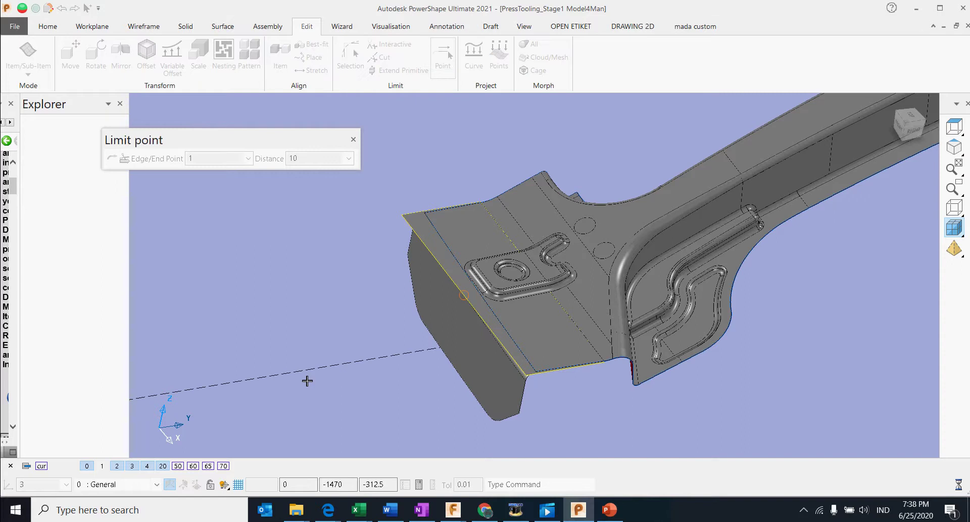
{"action": "scroll", "coordinate": [528, 343], "scroll_direction": "down", "scroll_amount": 2}
{"action": "middle_click_drag", "start_coordinate": [514, 365], "coordinate": [423, 250]}
{"action": "left_click", "coordinate": [353, 139]}
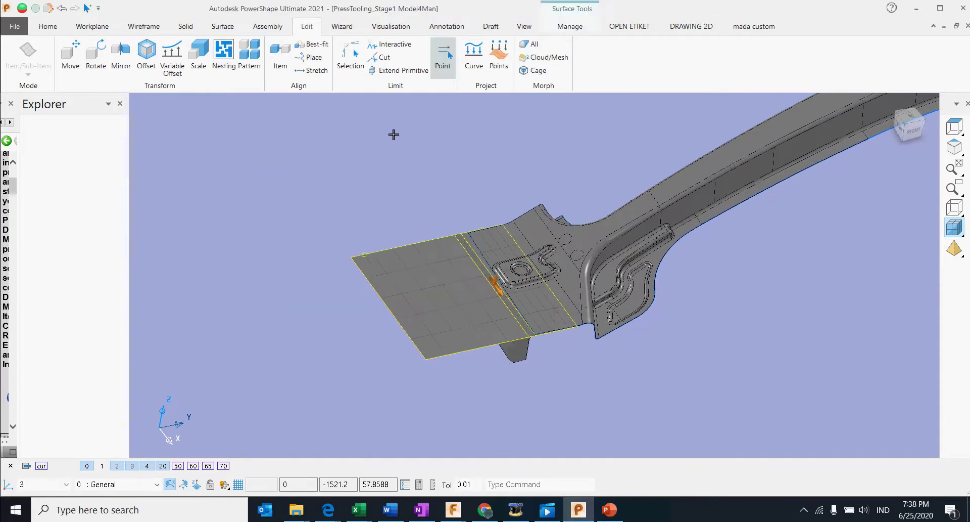
Open trim region editing for the extended top surface
{"action": "right_click", "coordinate": [427, 274]}
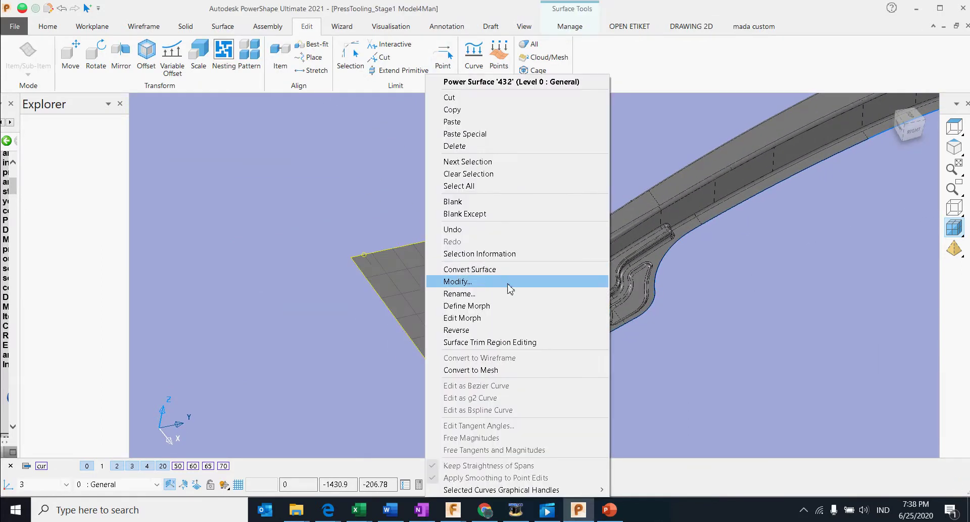
{"action": "left_click", "coordinate": [514, 342]}
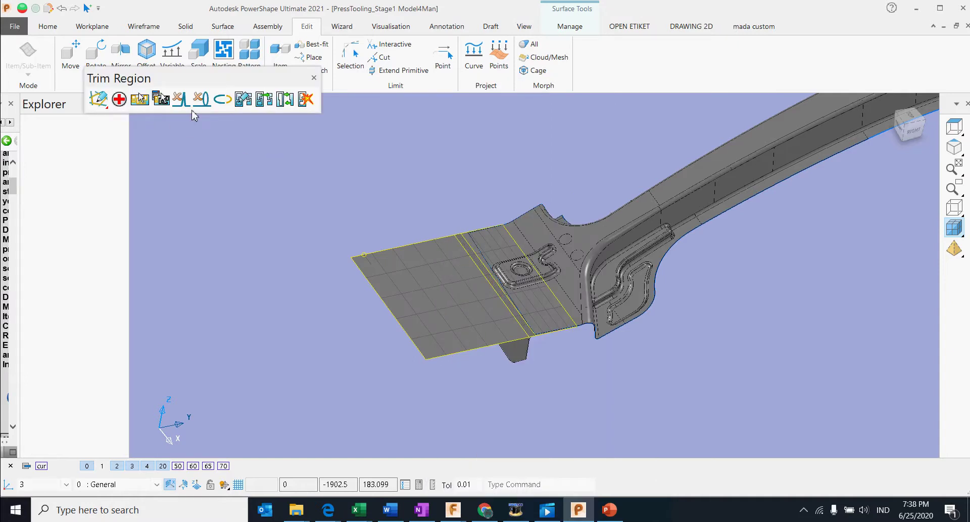
{"action": "left_click", "coordinate": [243, 100]}
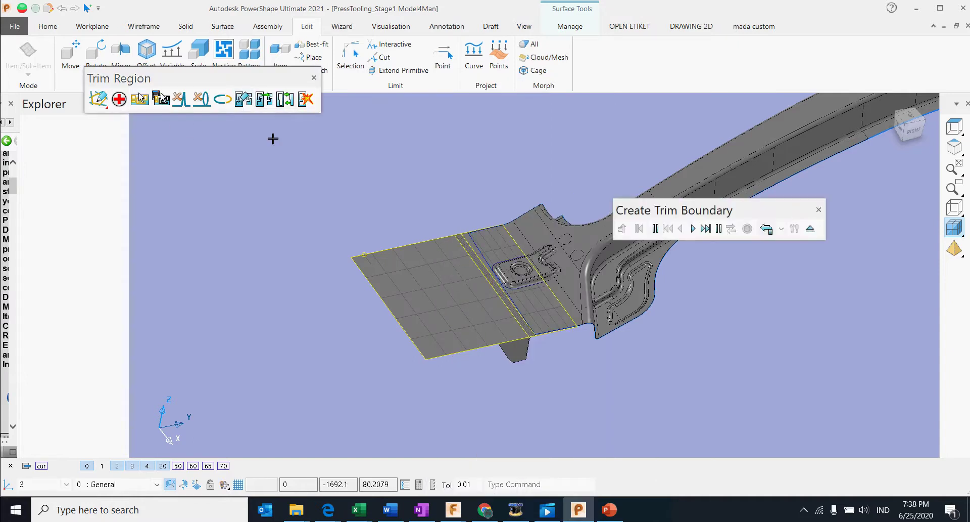
{"action": "scroll", "coordinate": [549, 335], "scroll_direction": "up", "scroll_amount": 5}
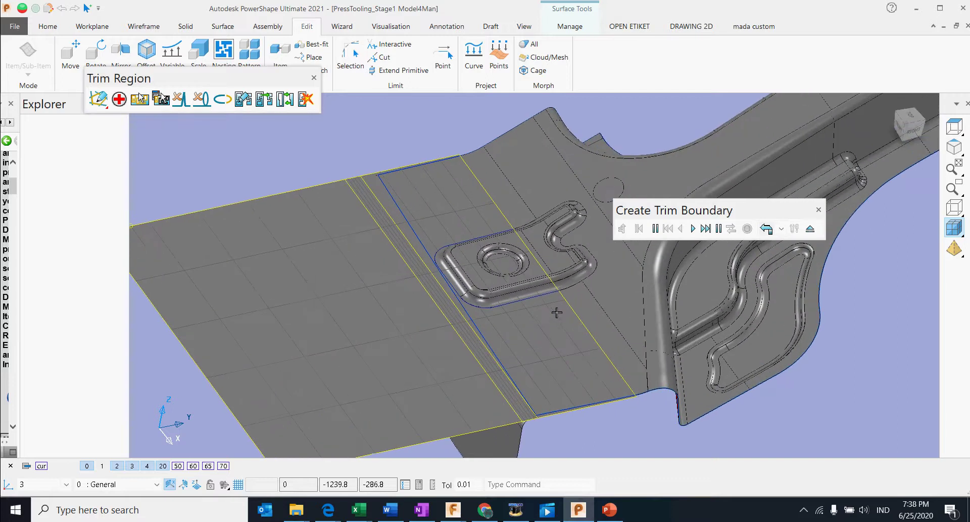
{"action": "left_click", "coordinate": [488, 428]}
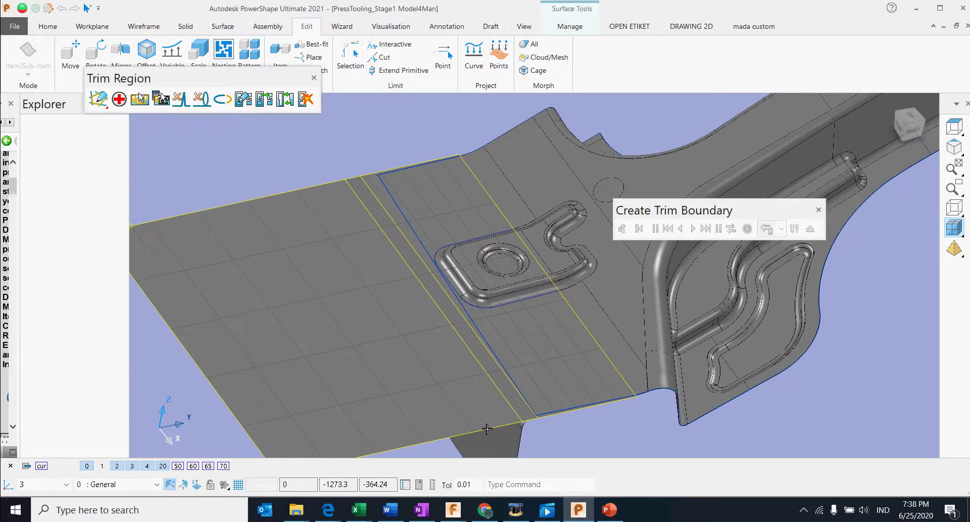
{"action": "scroll", "coordinate": [546, 336], "scroll_direction": "up", "scroll_amount": 5}
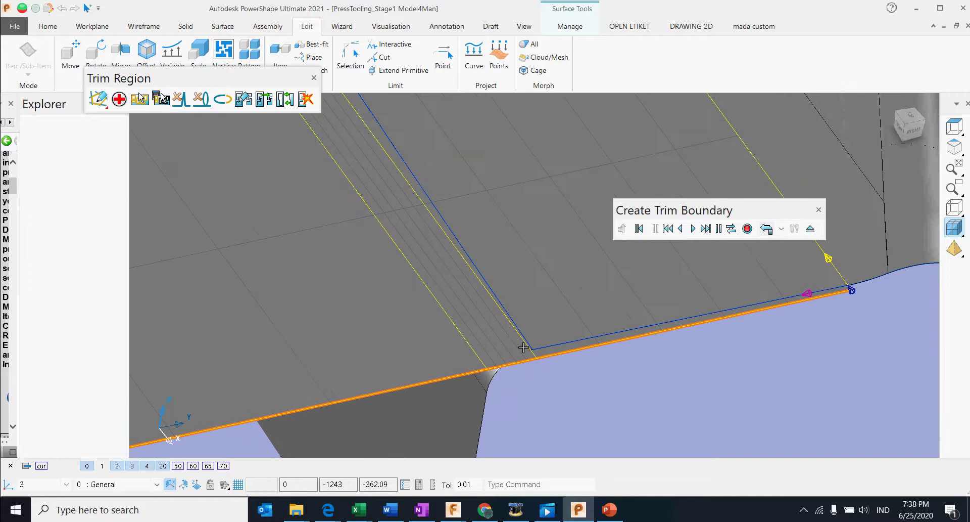
{"action": "left_click", "coordinate": [819, 209]}
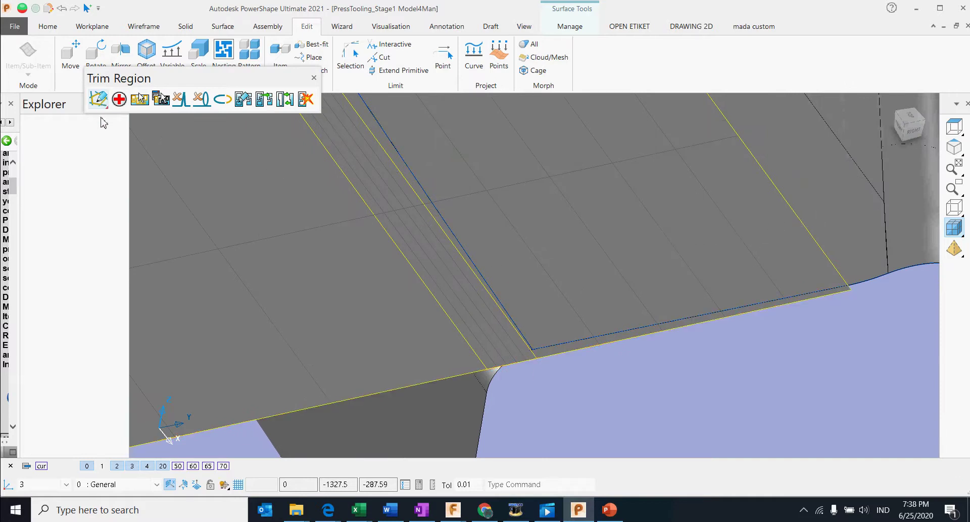
Switch trim region editing to pcurves and split the boundary pcurve at a point on the bend side, near the end flange corner
{"action": "mouse_move", "coordinate": [106, 110]}
{"action": "left_click", "coordinate": [100, 145]}
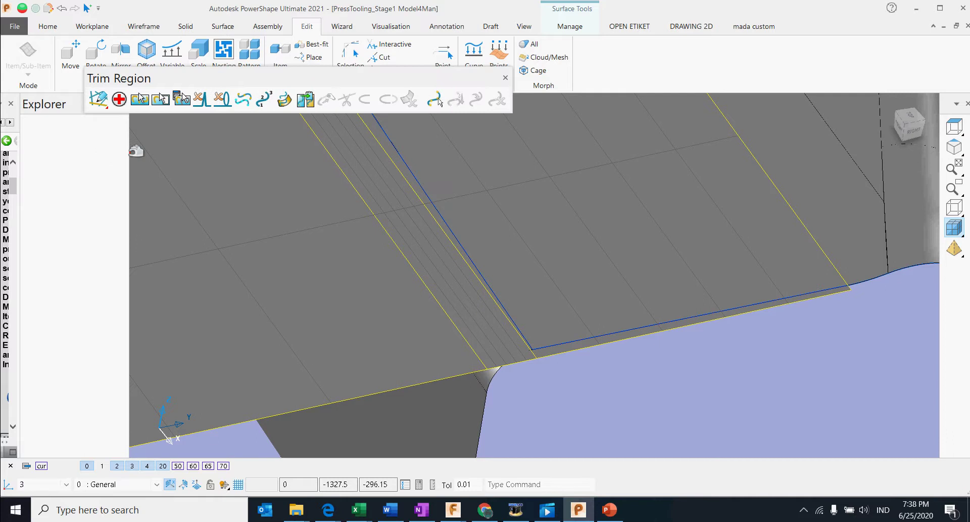
{"action": "left_click", "coordinate": [481, 275]}
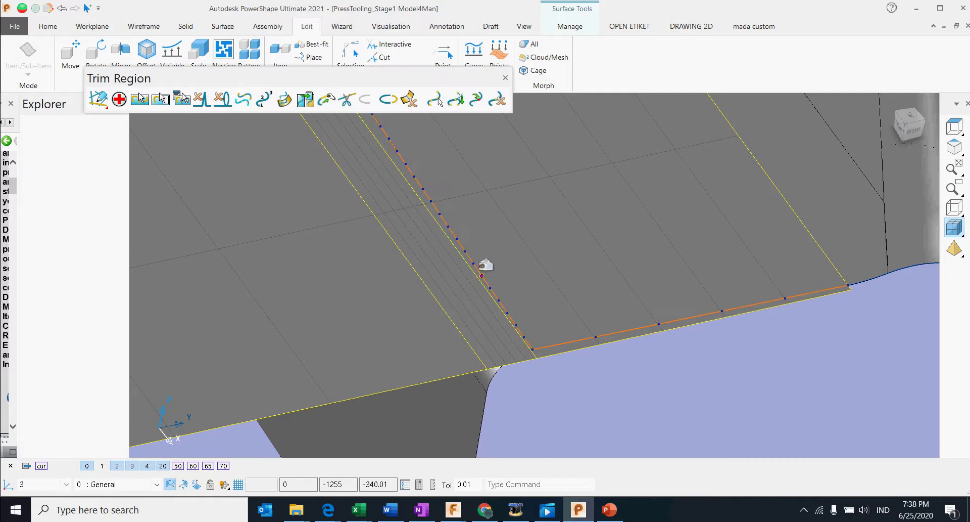
{"action": "scroll", "coordinate": [531, 349], "scroll_direction": "up", "scroll_amount": 2}
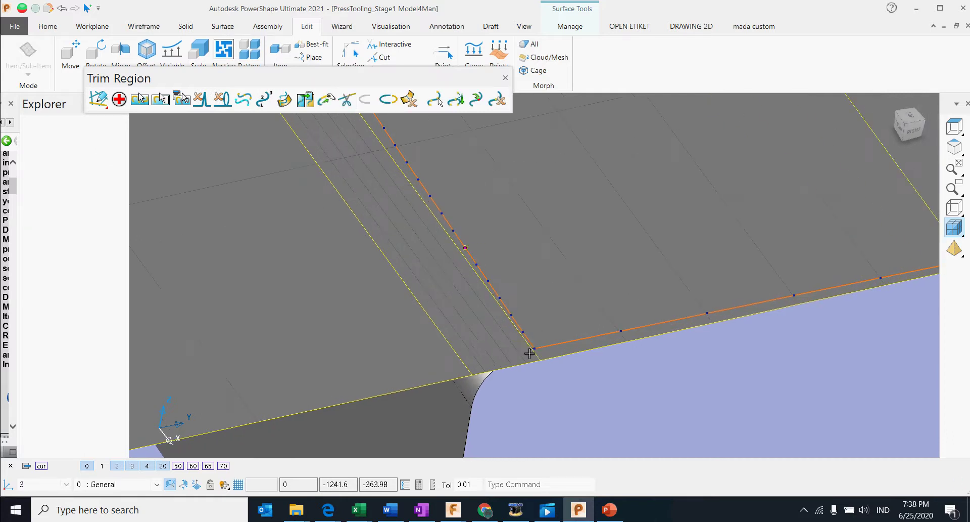
{"action": "left_click", "coordinate": [344, 100]}
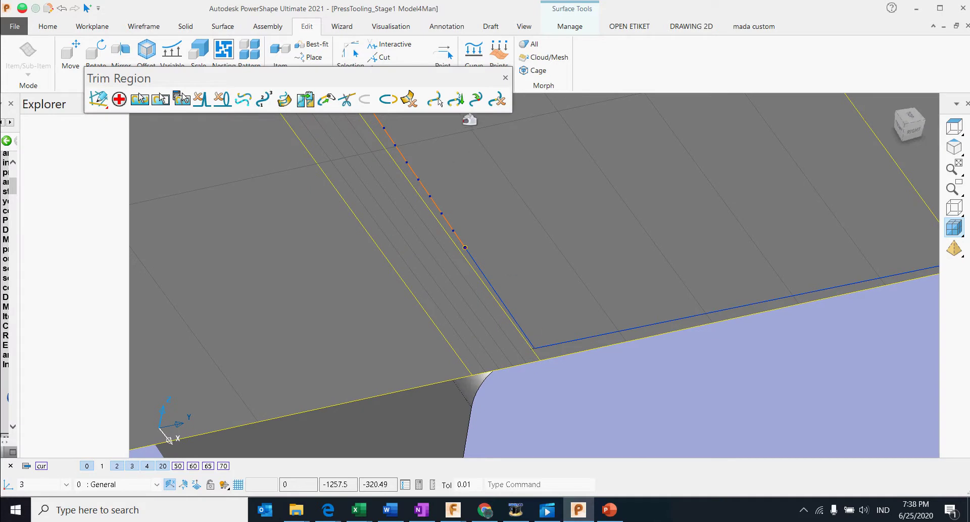
Extend the end of the split bend-side pcurve tangentially to the nearest surface edge
{"action": "left_click", "coordinate": [327, 100]}
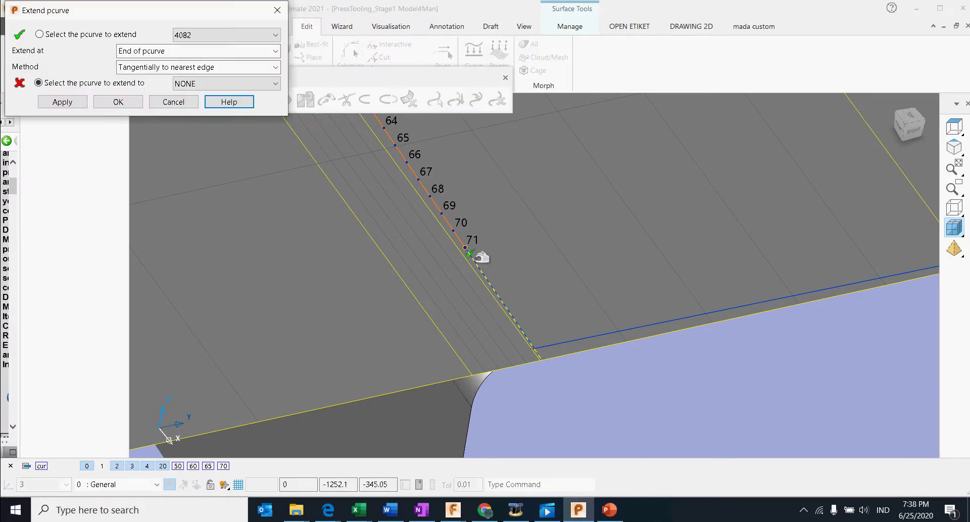
{"action": "scroll", "coordinate": [542, 364], "scroll_direction": "up", "scroll_amount": 4}
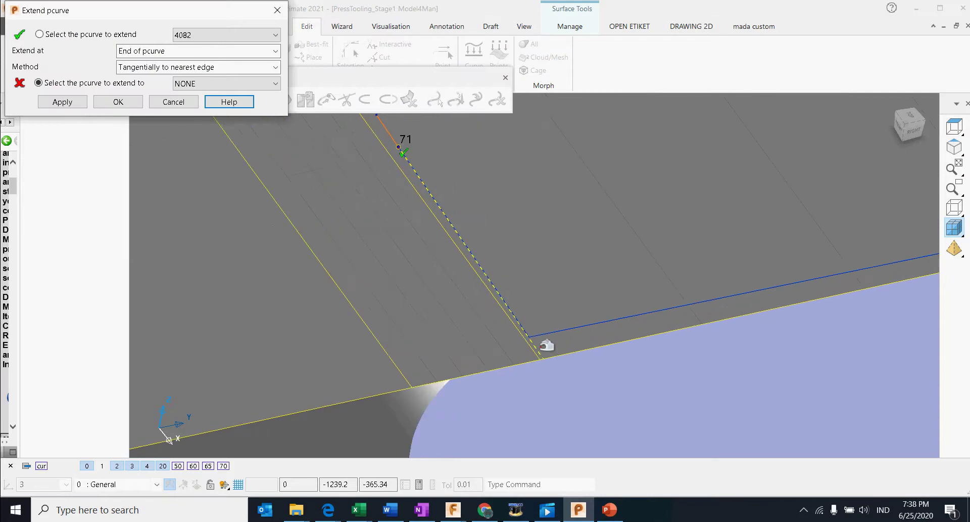
{"action": "left_click", "coordinate": [79, 101]}
{"action": "scroll", "coordinate": [495, 242], "scroll_direction": "down", "scroll_amount": 5}
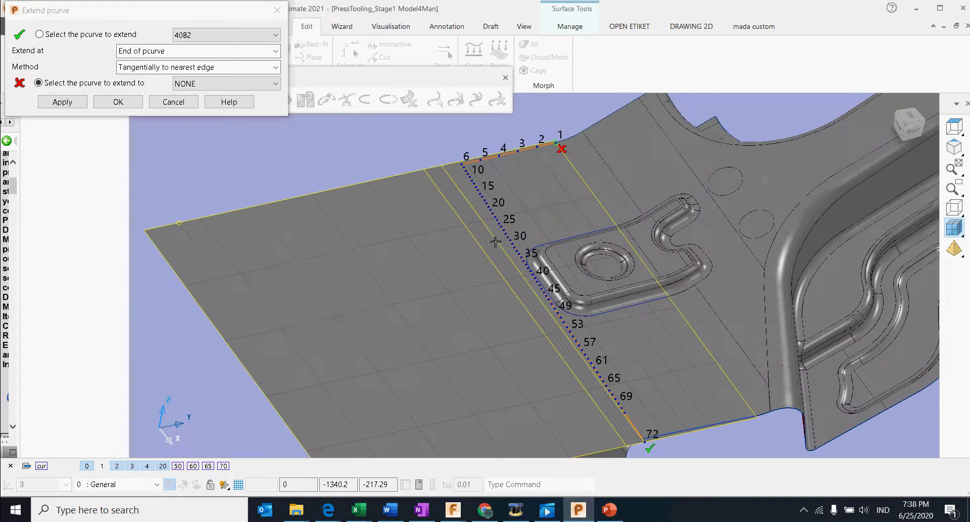
{"action": "scroll", "coordinate": [516, 214], "scroll_direction": "up", "scroll_amount": 5}
{"action": "middle_click_drag", "start_coordinate": [516, 214], "coordinate": [666, 423], "text": "shift"}
{"action": "middle_click_drag", "start_coordinate": [432, 234], "coordinate": [495, 357], "text": "shift"}
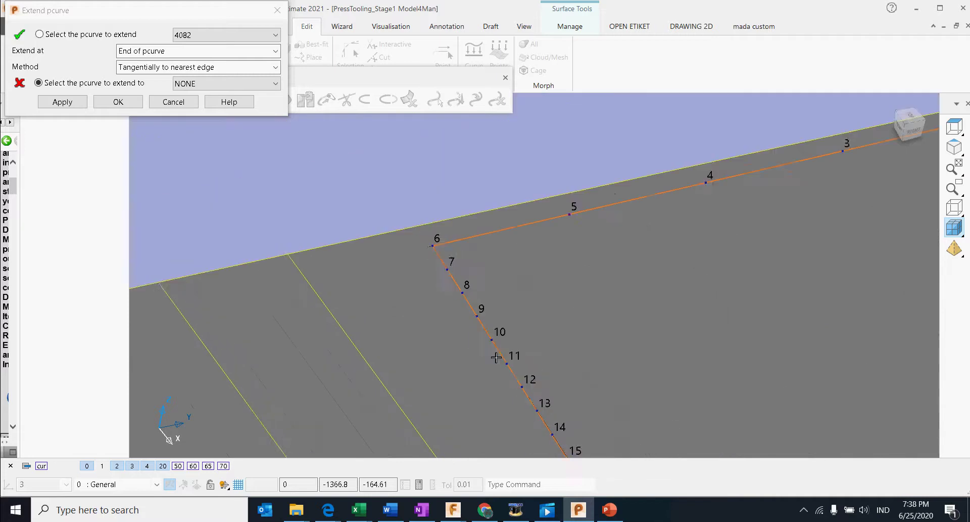
{"action": "scroll", "coordinate": [412, 247], "scroll_direction": "up", "scroll_amount": 3}
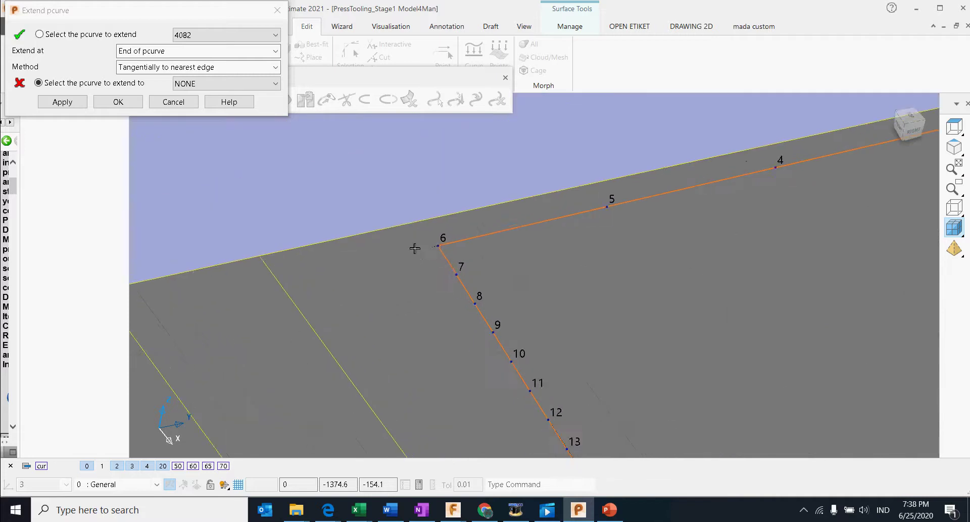
{"action": "left_click", "coordinate": [117, 101]}
Split the pcurve at the opposite corner and extend the start of its bend-side piece tangentially to the nearest edge
{"action": "left_click", "coordinate": [563, 256]}
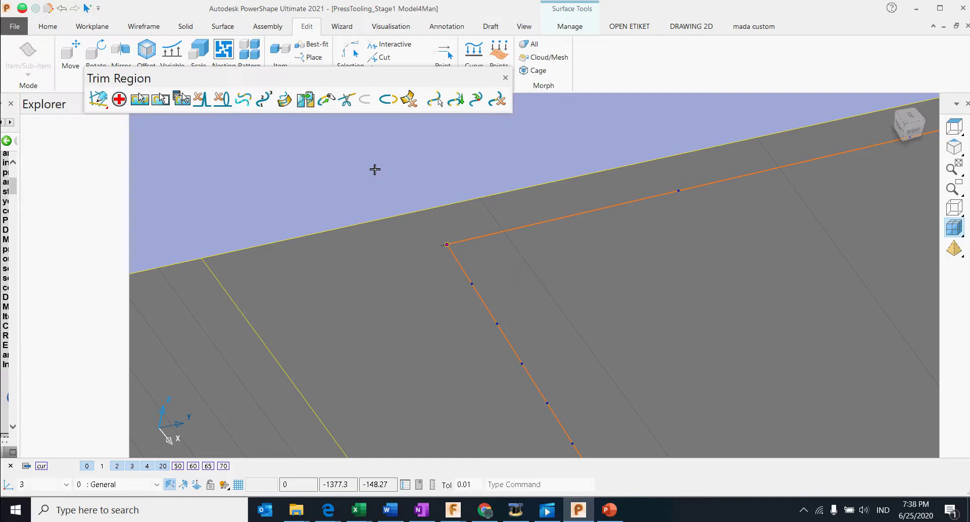
{"action": "left_click", "coordinate": [347, 99]}
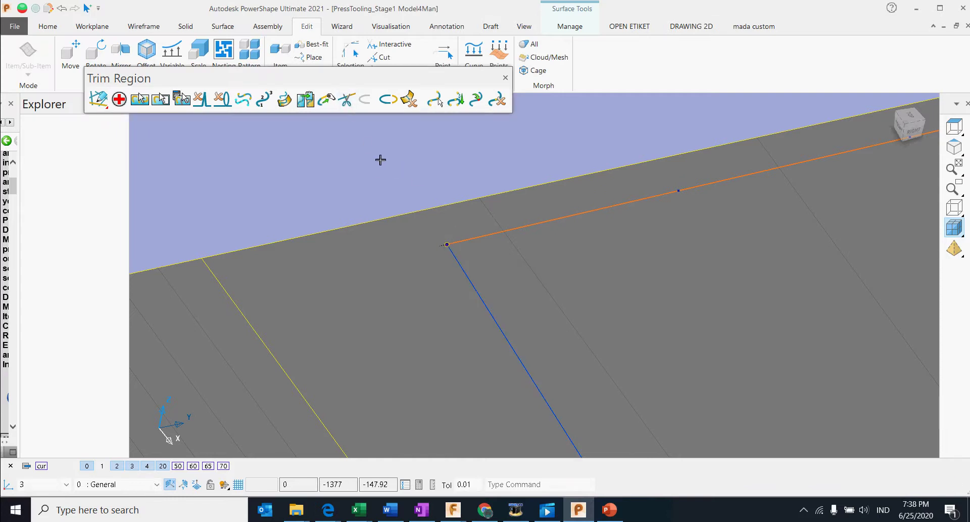
{"action": "left_click", "coordinate": [474, 283]}
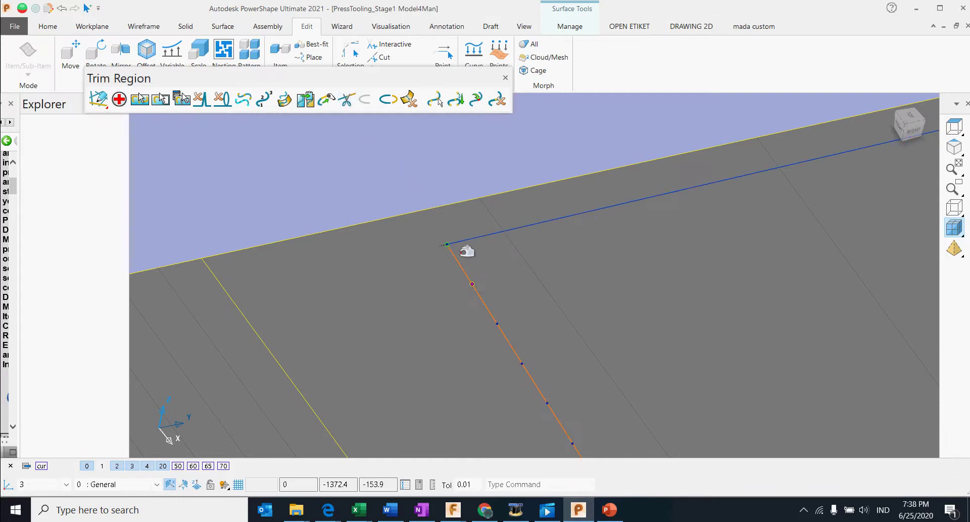
{"action": "left_click", "coordinate": [327, 99]}
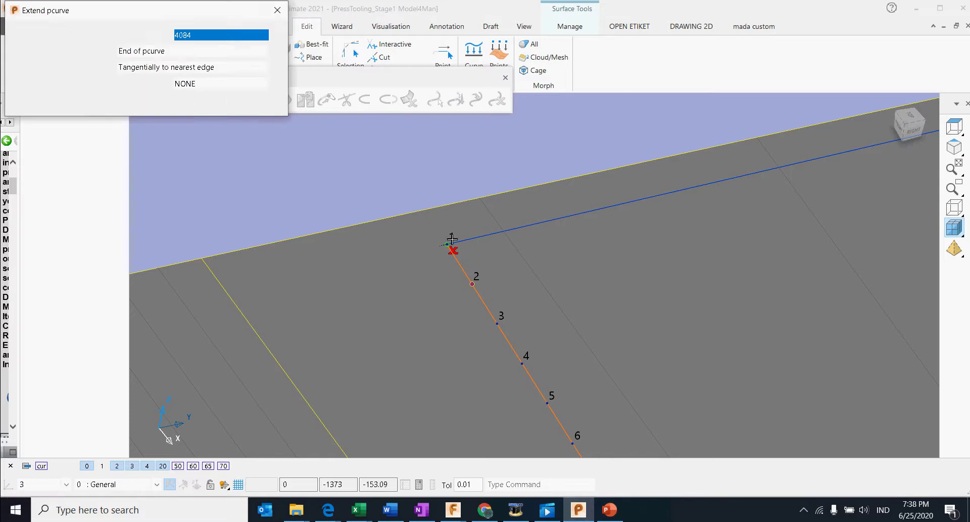
{"action": "left_click", "coordinate": [192, 50]}
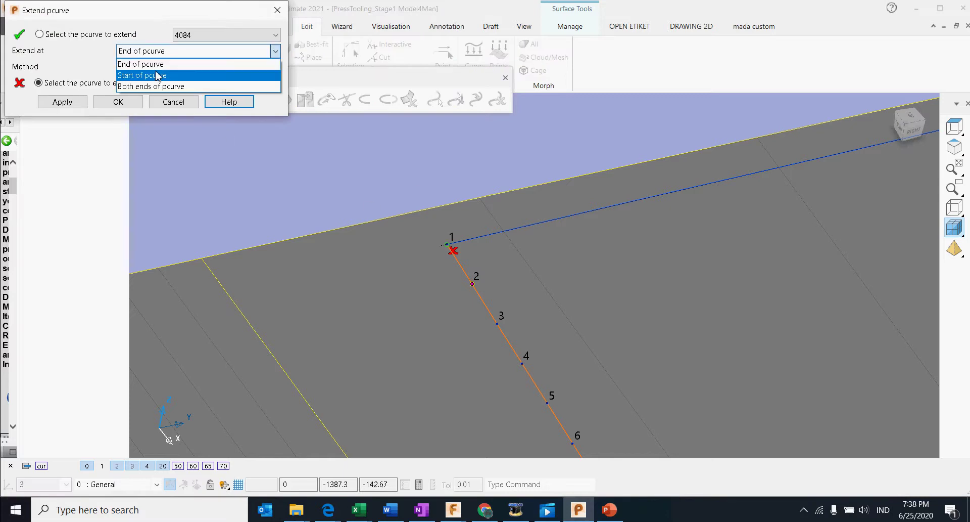
{"action": "left_click", "coordinate": [197, 71]}
{"action": "left_click", "coordinate": [84, 101]}
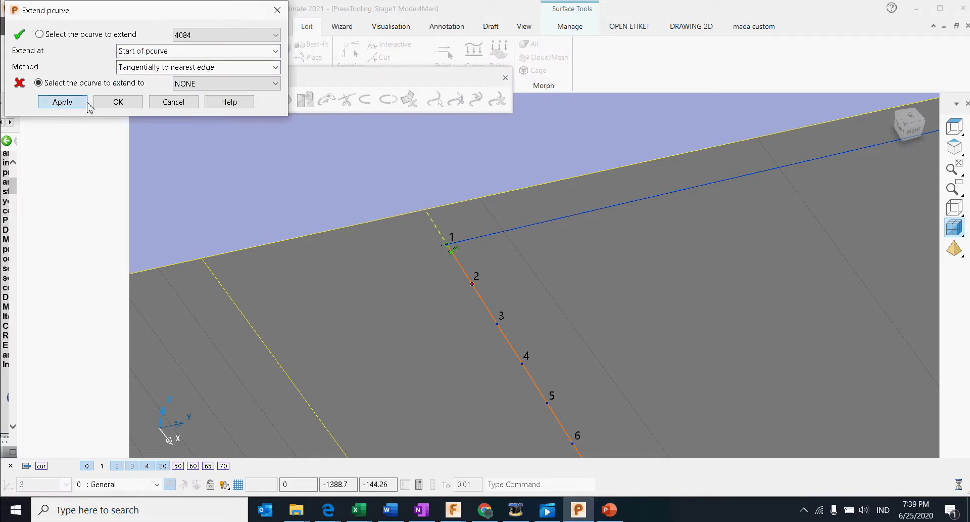
{"action": "left_click", "coordinate": [116, 102]}
{"action": "left_click", "coordinate": [564, 257]}
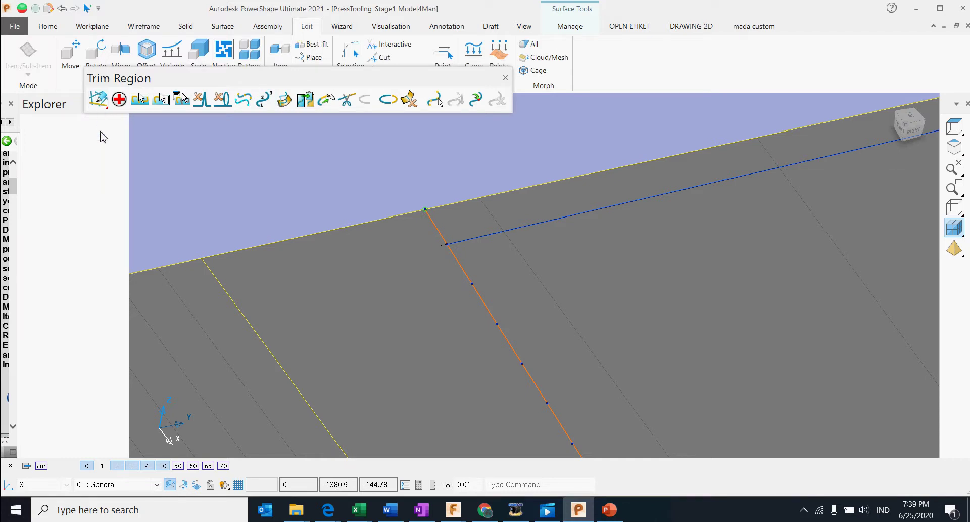
Create a trim boundary from the extended pcurve and the outer edges of the extended top surface, and finish trim region editing
{"action": "mouse_move", "coordinate": [104, 112]}
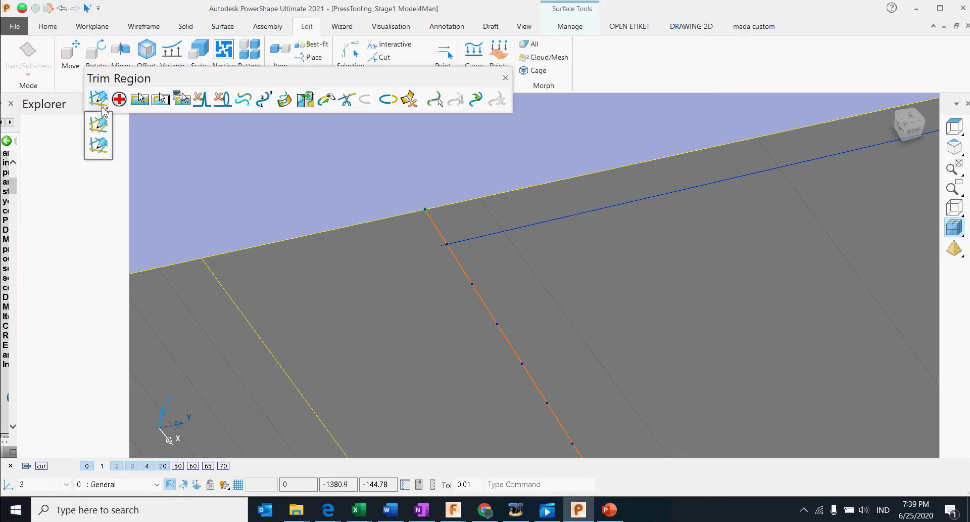
{"action": "left_click", "coordinate": [104, 132]}
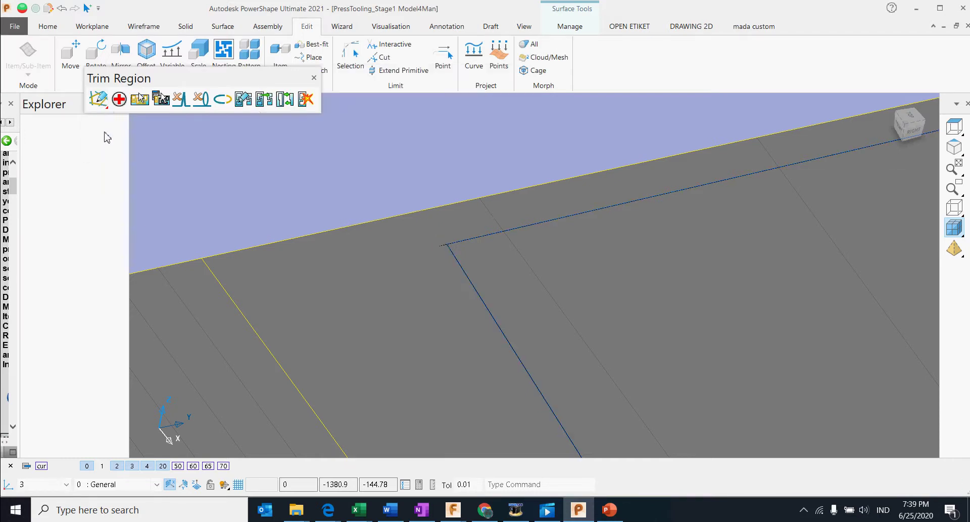
{"action": "left_click", "coordinate": [244, 103]}
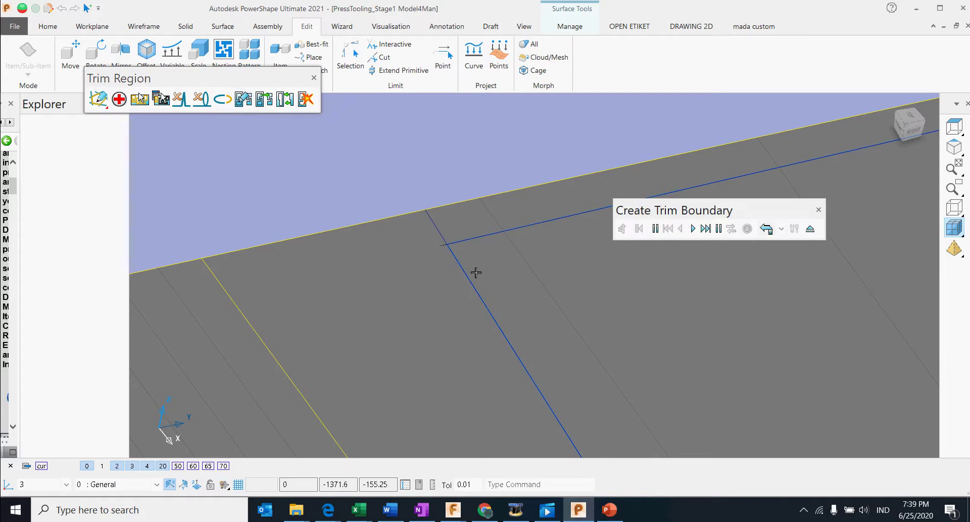
{"action": "middle_click_drag", "start_coordinate": [476, 273], "coordinate": [479, 293]}
{"action": "left_click", "coordinate": [486, 252]}
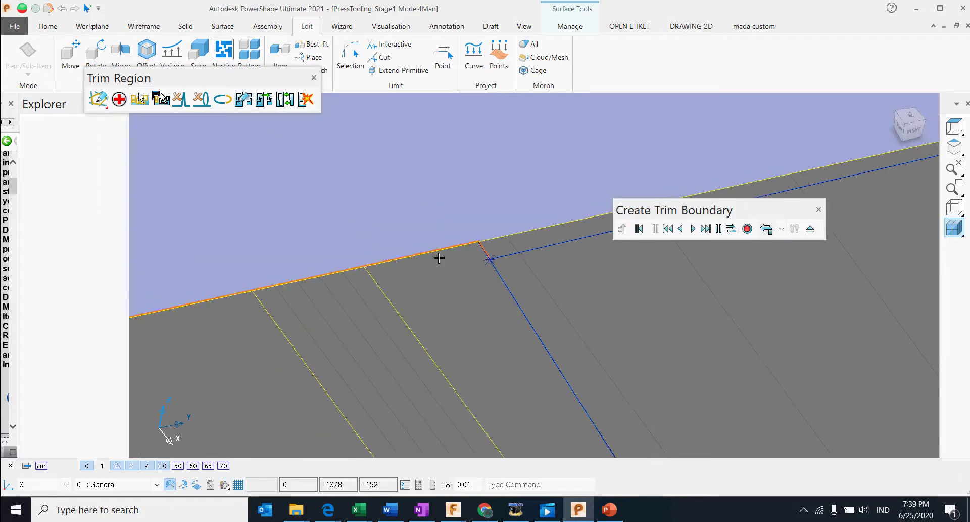
{"action": "scroll", "coordinate": [438, 304], "scroll_direction": "down", "scroll_amount": 5}
{"action": "scroll", "coordinate": [589, 334], "scroll_direction": "up", "scroll_amount": 5}
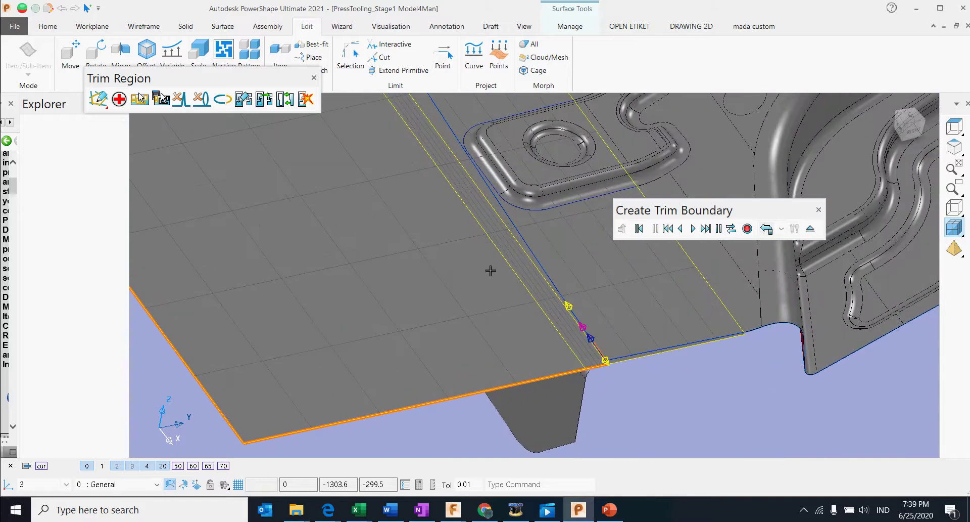
{"action": "scroll", "coordinate": [490, 282], "scroll_direction": "down", "scroll_amount": 2}
{"action": "left_click", "coordinate": [551, 282]}
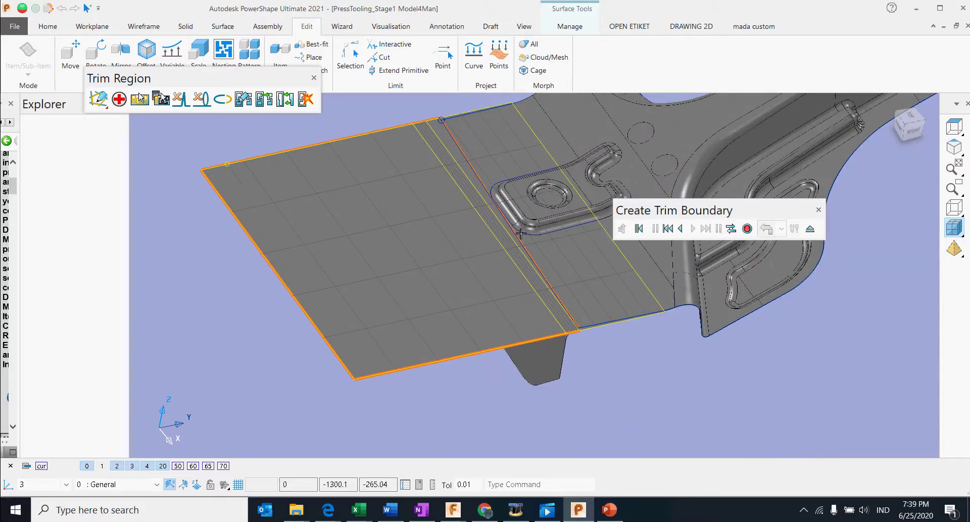
{"action": "left_click", "coordinate": [748, 229]}
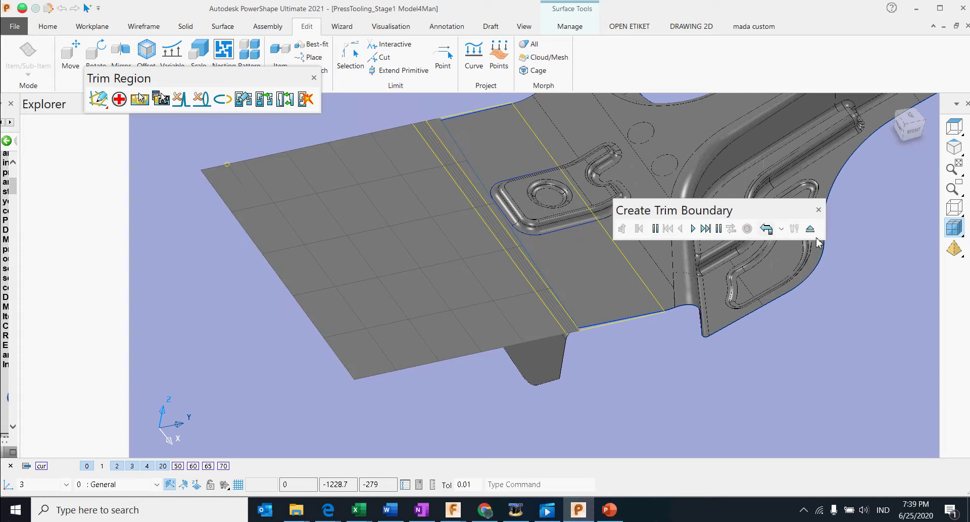
{"action": "left_click", "coordinate": [814, 230]}
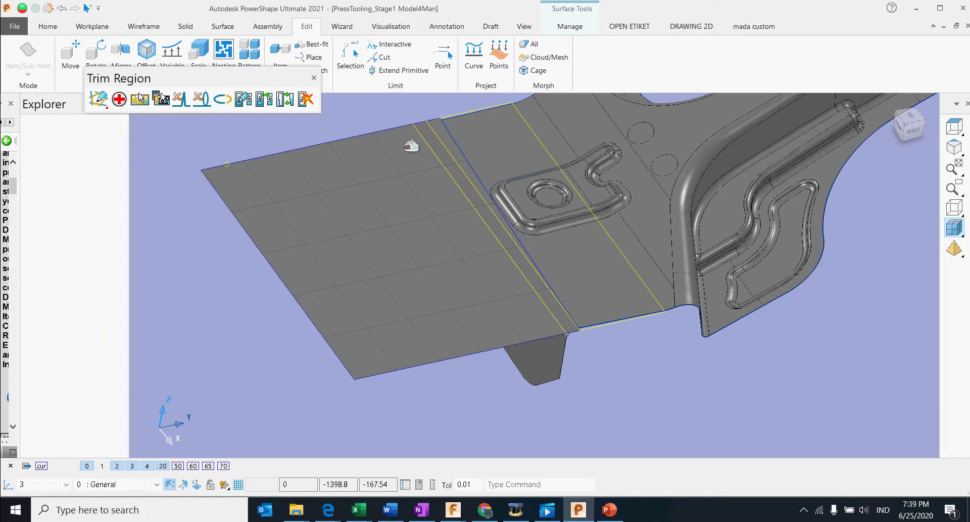
{"action": "left_click", "coordinate": [314, 78]}
{"action": "left_click", "coordinate": [321, 102]}
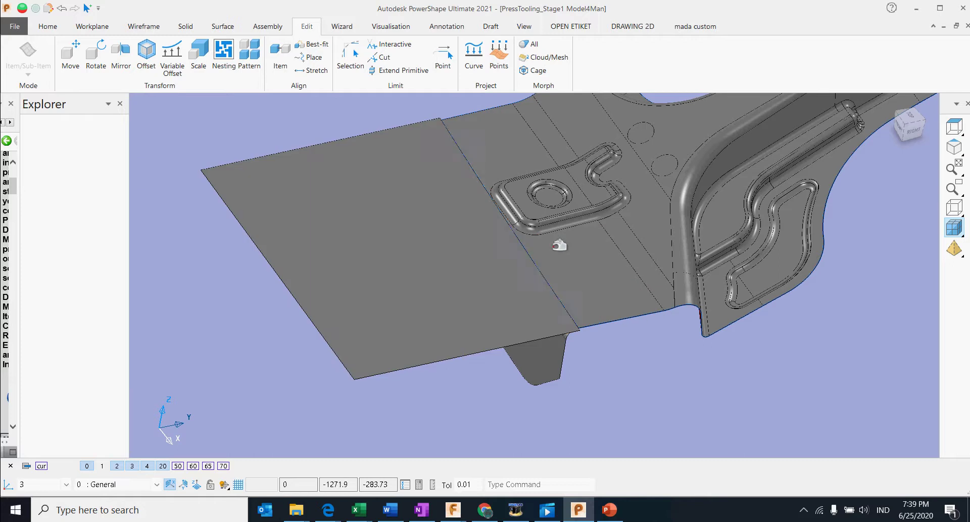
{"action": "left_click", "coordinate": [432, 147]}
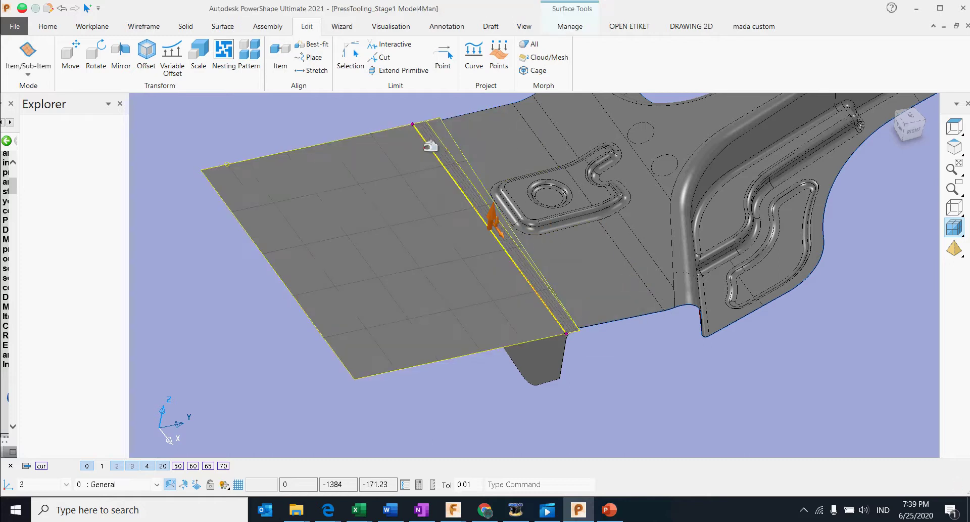
{"action": "middle_click_drag", "start_coordinate": [481, 138], "coordinate": [560, 339]}
{"action": "left_click", "coordinate": [579, 333]}
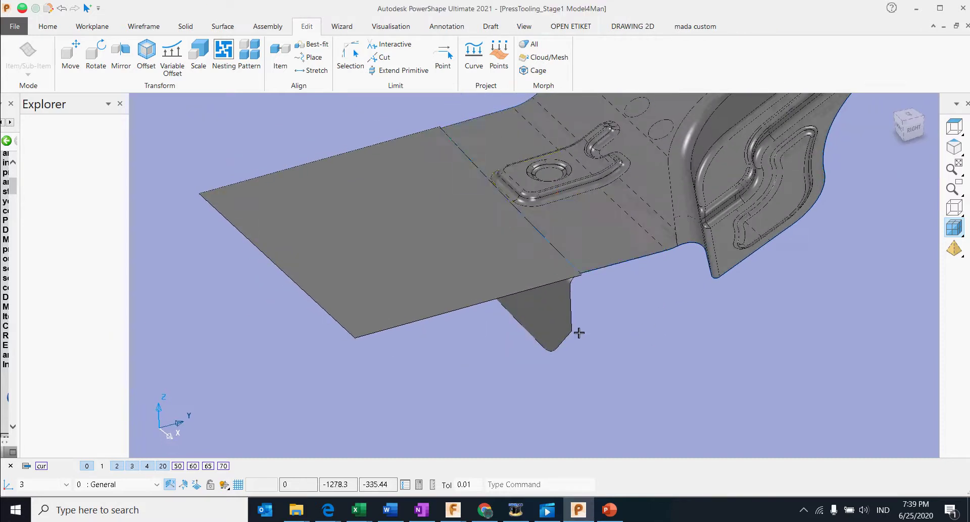
{"action": "middle_click_drag", "start_coordinate": [460, 302], "coordinate": [539, 279]}
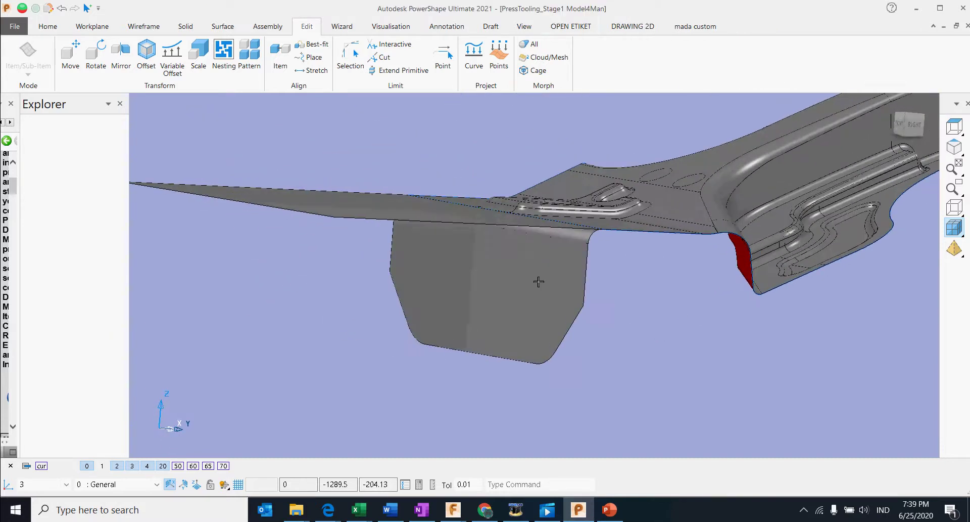
{"action": "left_click", "coordinate": [540, 281]}
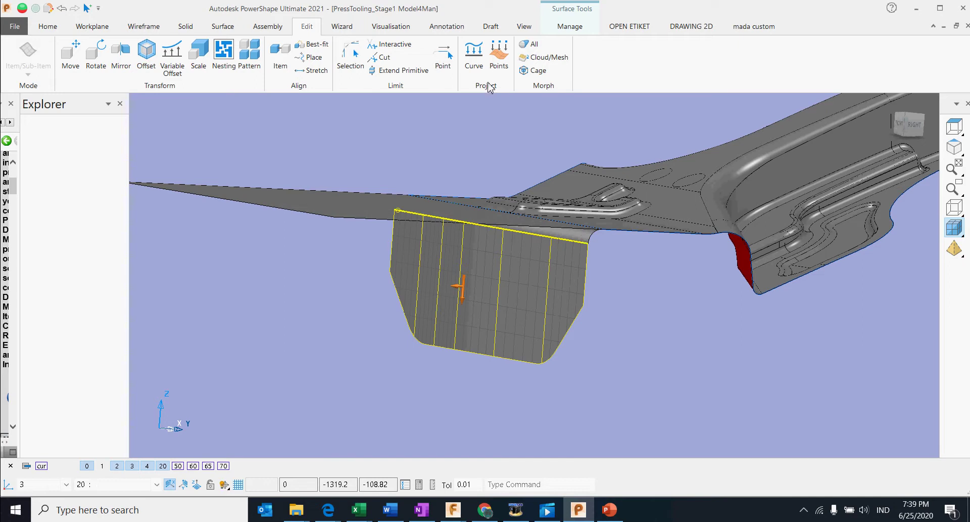
{"action": "left_click", "coordinate": [233, 31]}
{"action": "left_click", "coordinate": [433, 73]}
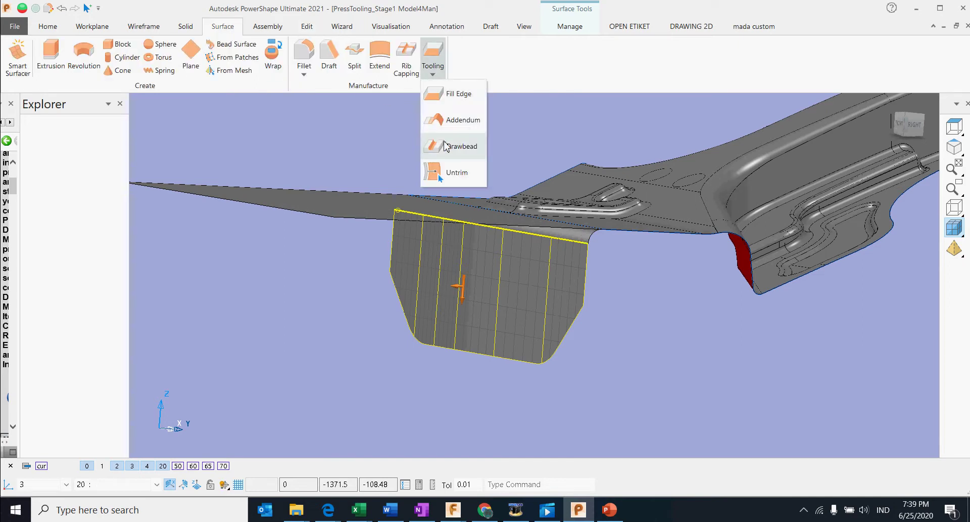
{"action": "left_click", "coordinate": [448, 175]}
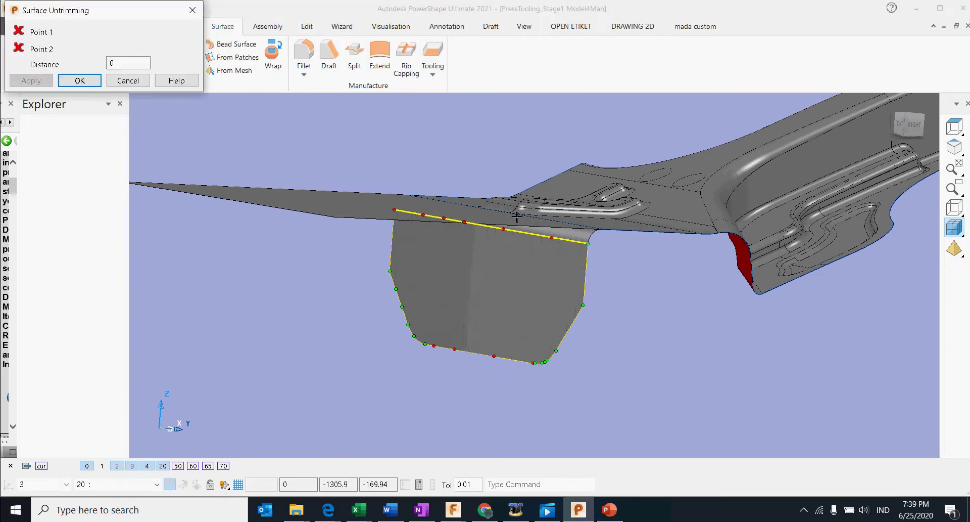
{"action": "left_click_drag", "start_coordinate": [115, 23], "coordinate": [336, 84]}
{"action": "middle_click_drag", "start_coordinate": [520, 199], "coordinate": [489, 237]}
{"action": "scroll", "coordinate": [565, 266], "scroll_direction": "up", "scroll_amount": 2}
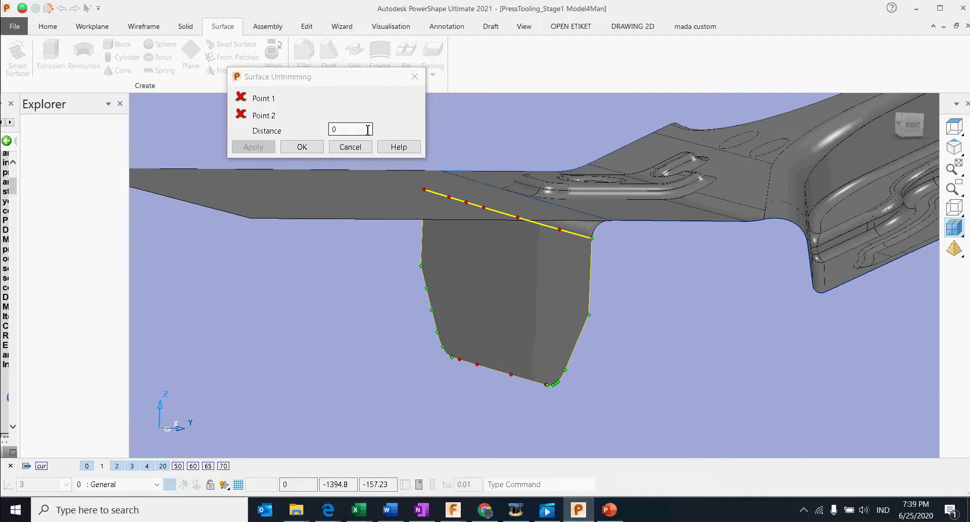
{"action": "left_click", "coordinate": [350, 147]}
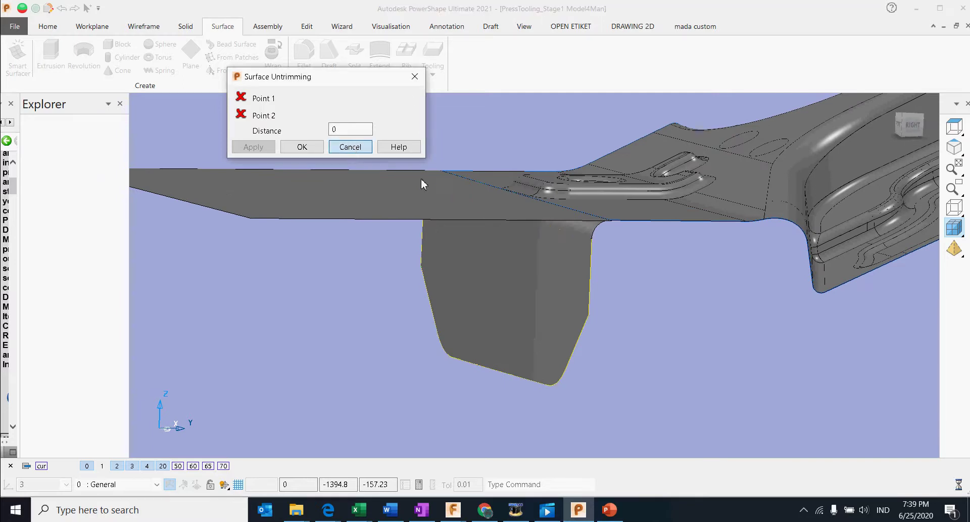
Start a trimming line for the end flange and pick its downturned face and bend as the flange surfaces
{"action": "left_click", "coordinate": [662, 271]}
{"action": "middle_click_drag", "start_coordinate": [593, 256], "coordinate": [582, 276]}
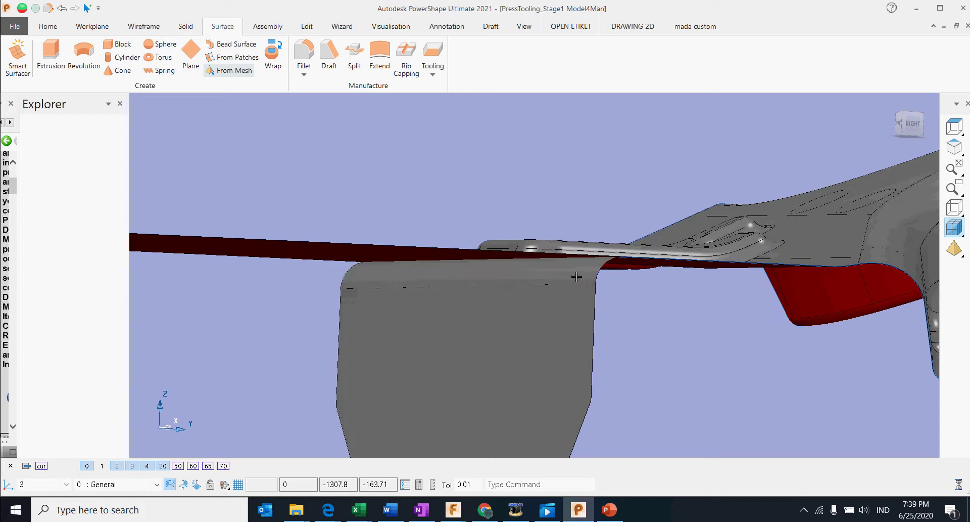
{"action": "left_click", "coordinate": [559, 311]}
{"action": "middle_click_drag", "start_coordinate": [531, 320], "coordinate": [504, 280]}
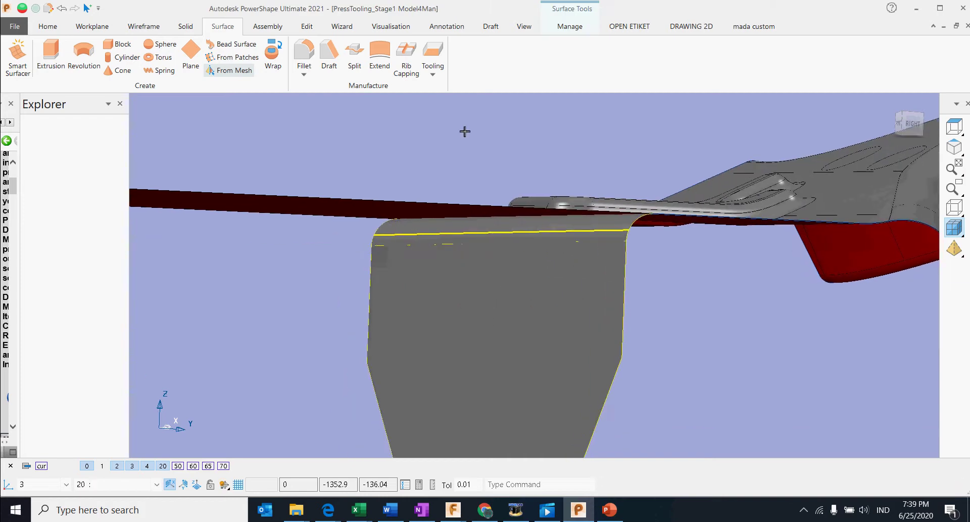
{"action": "left_click", "coordinate": [432, 63]}
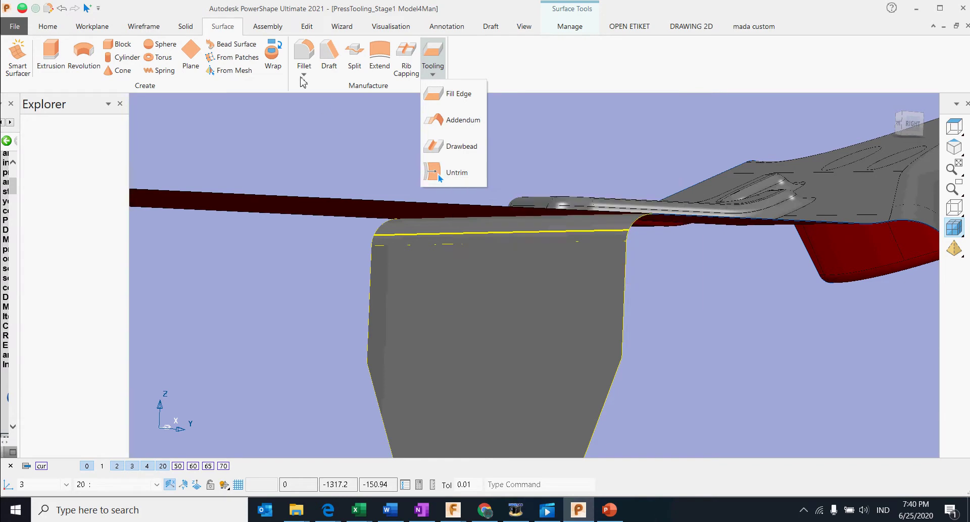
{"action": "left_click", "coordinate": [148, 32]}
{"action": "left_click", "coordinate": [149, 31]}
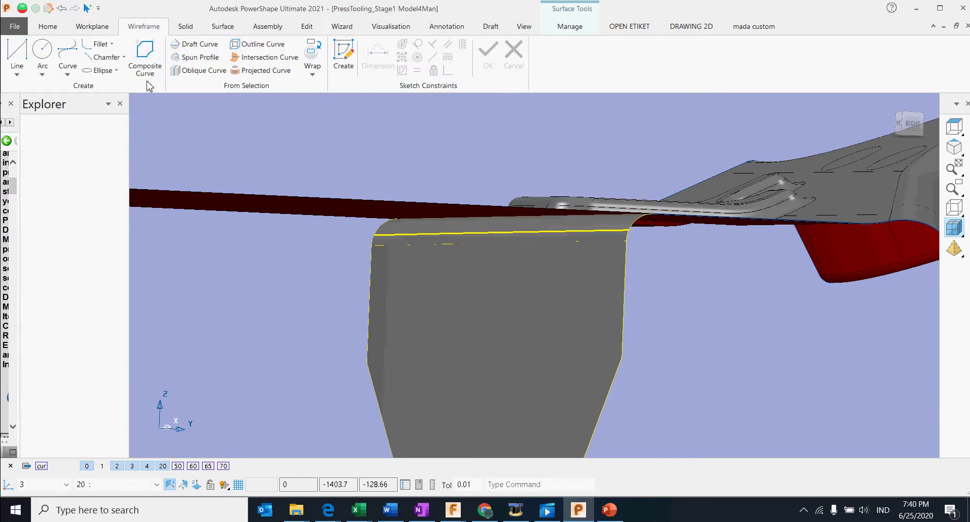
{"action": "left_click", "coordinate": [312, 69]}
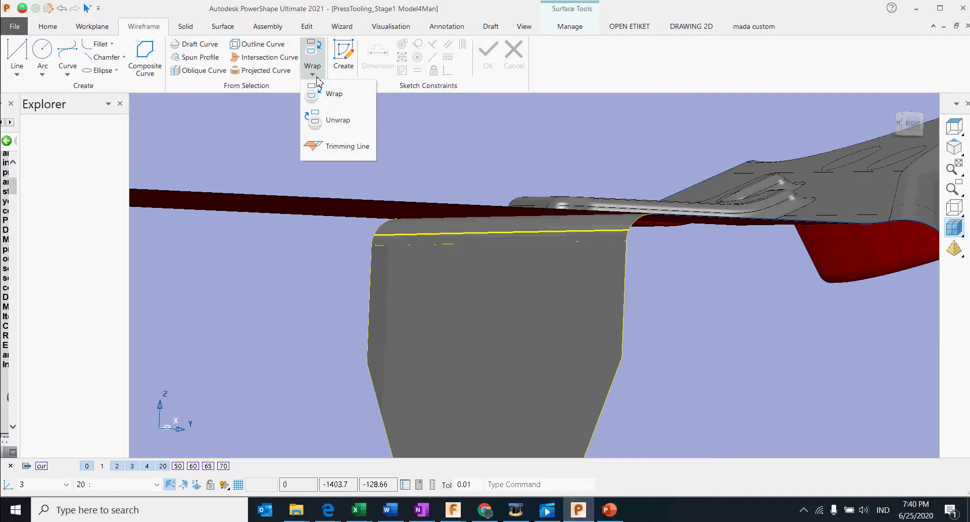
{"action": "left_click", "coordinate": [343, 148]}
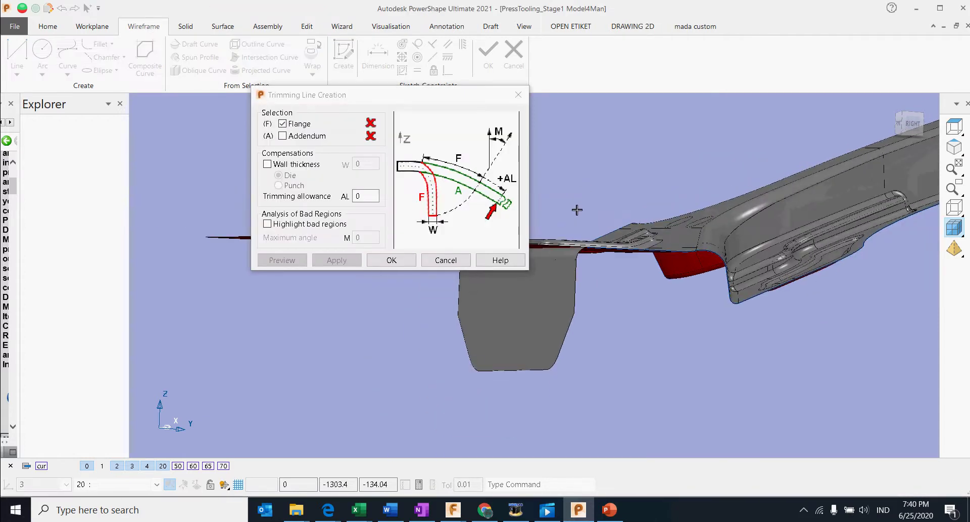
{"action": "middle_click_drag", "start_coordinate": [577, 210], "coordinate": [586, 233]}
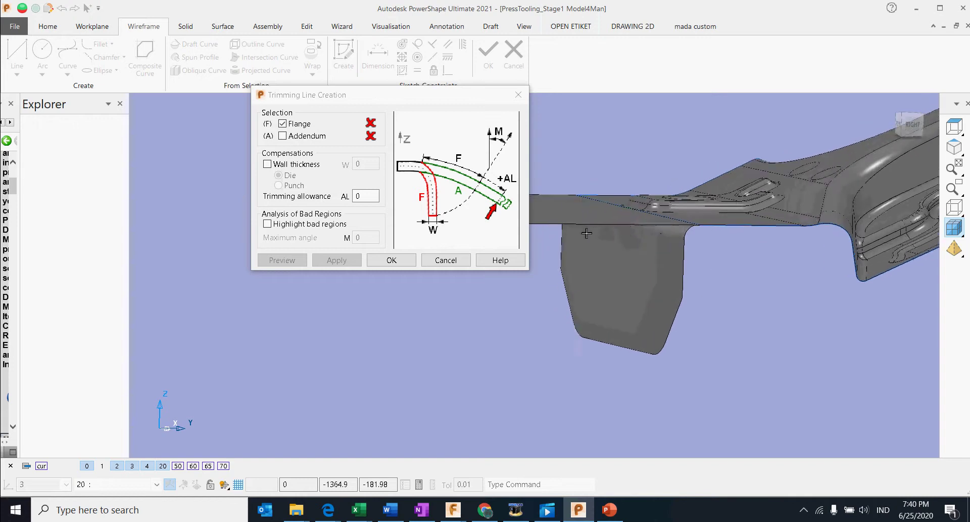
{"action": "left_click", "coordinate": [586, 233]}
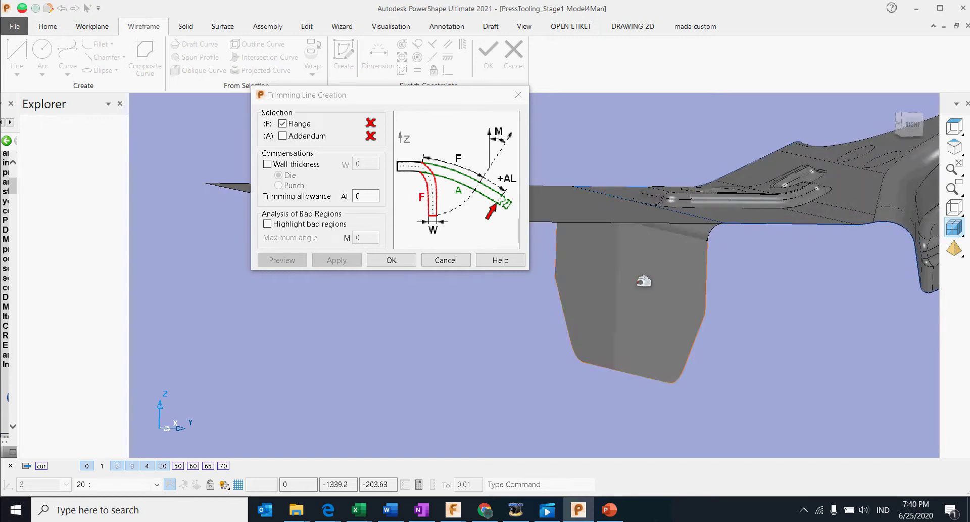
{"action": "left_click", "coordinate": [652, 354]}
{"action": "scroll", "coordinate": [712, 252], "scroll_direction": "up", "scroll_amount": 5}
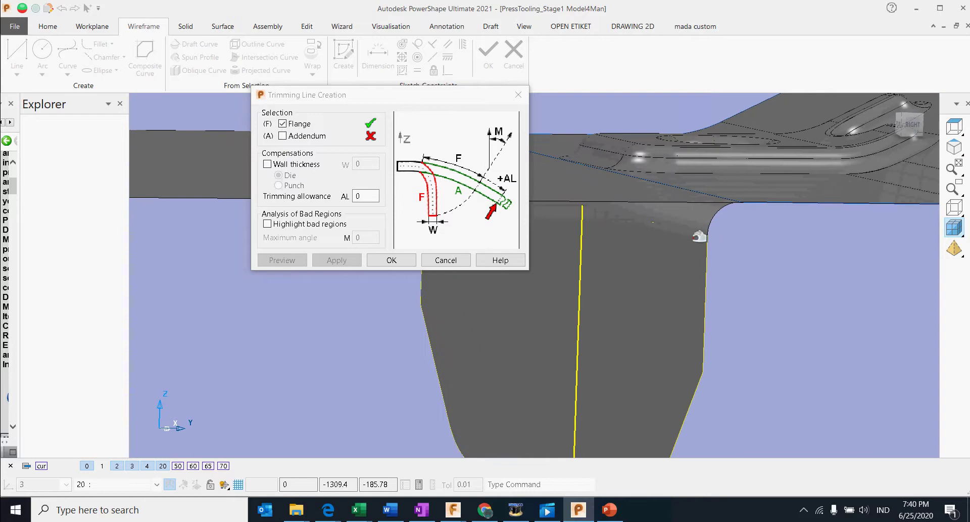
{"action": "left_click", "coordinate": [704, 218]}
{"action": "left_click", "coordinate": [654, 246]}
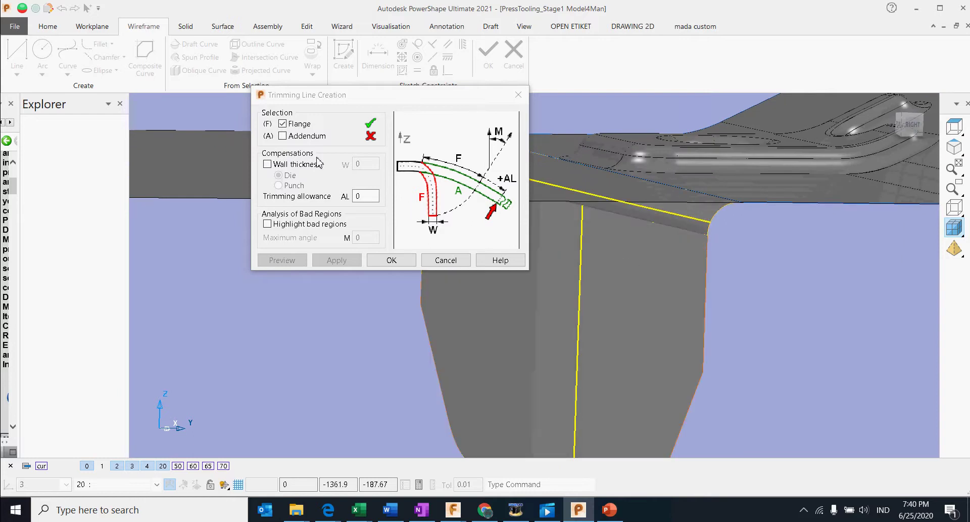
Pick the extended and retrimmed top surface as the addendum for the trimming line
{"action": "left_click", "coordinate": [282, 136]}
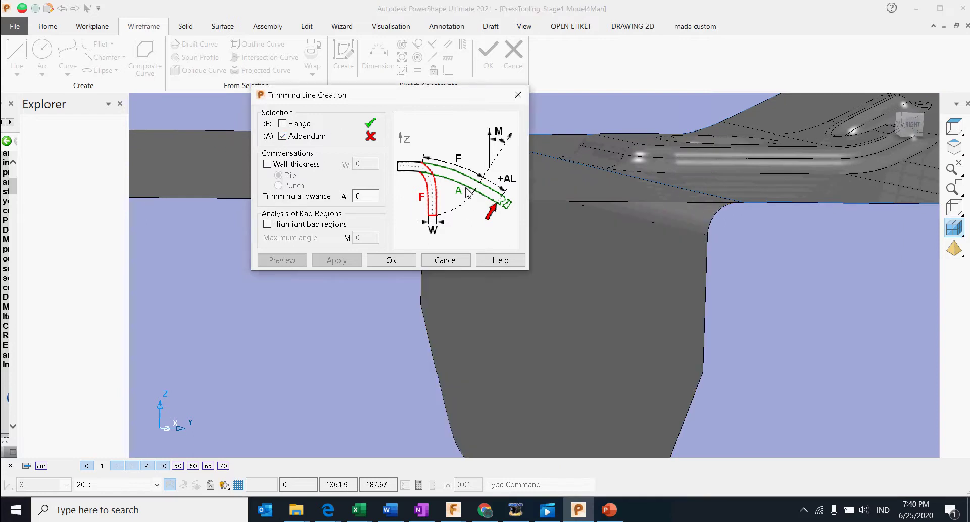
{"action": "middle_click_drag", "start_coordinate": [684, 273], "coordinate": [692, 342]}
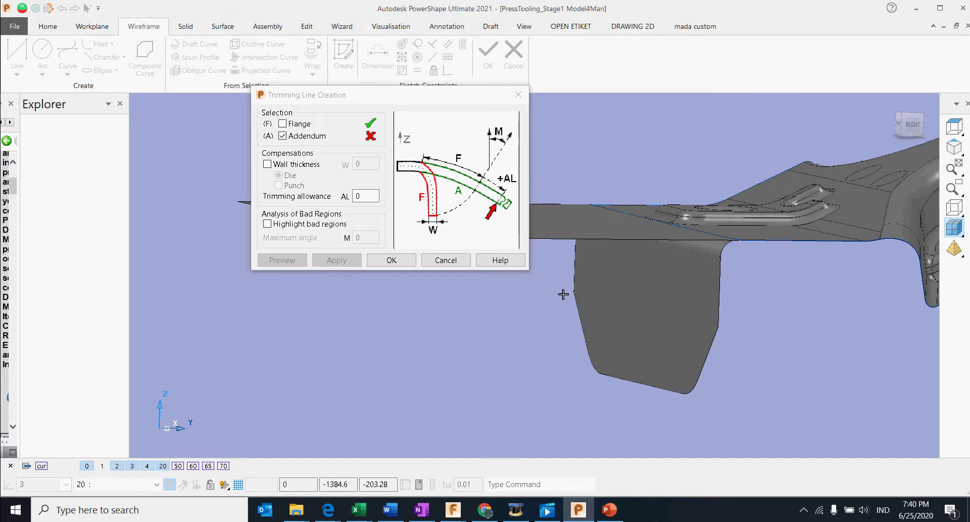
{"action": "left_click", "coordinate": [636, 266]}
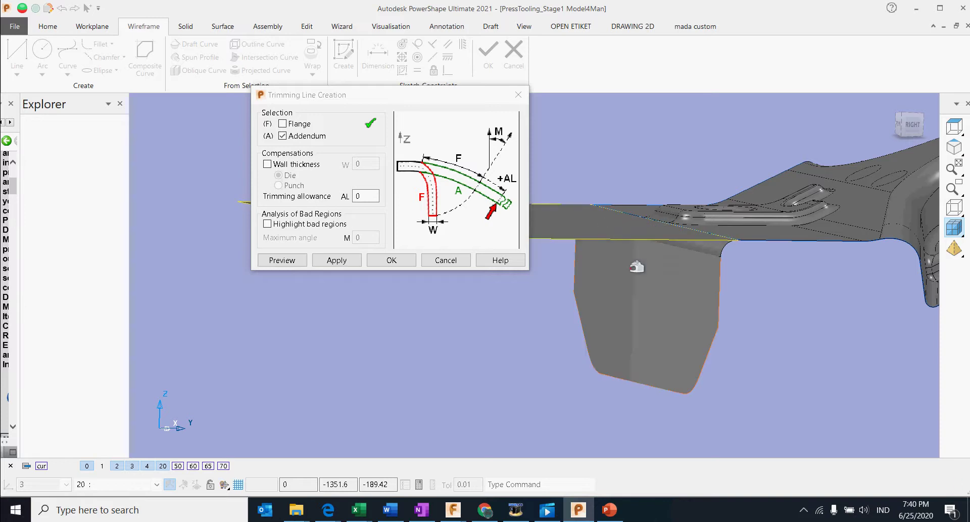
{"action": "left_click", "coordinate": [268, 164]}
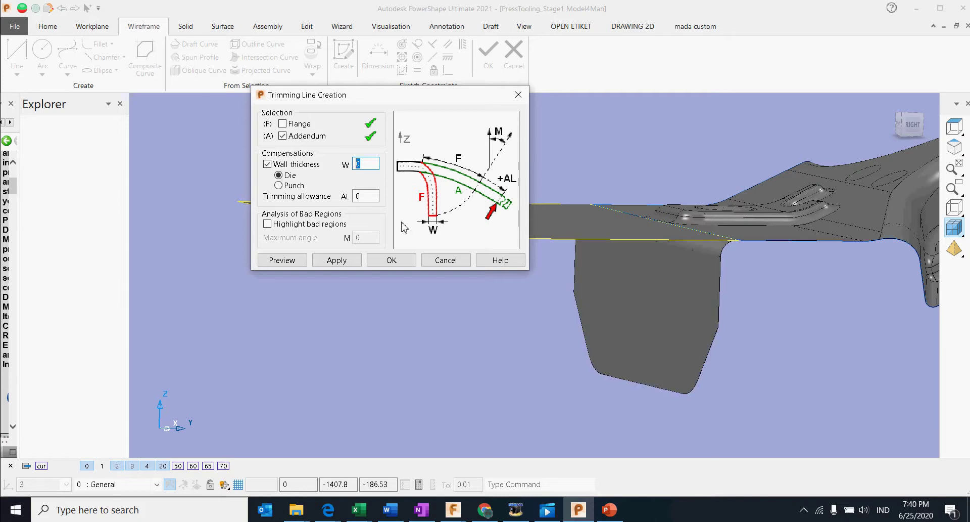
{"action": "left_click", "coordinate": [289, 185]}
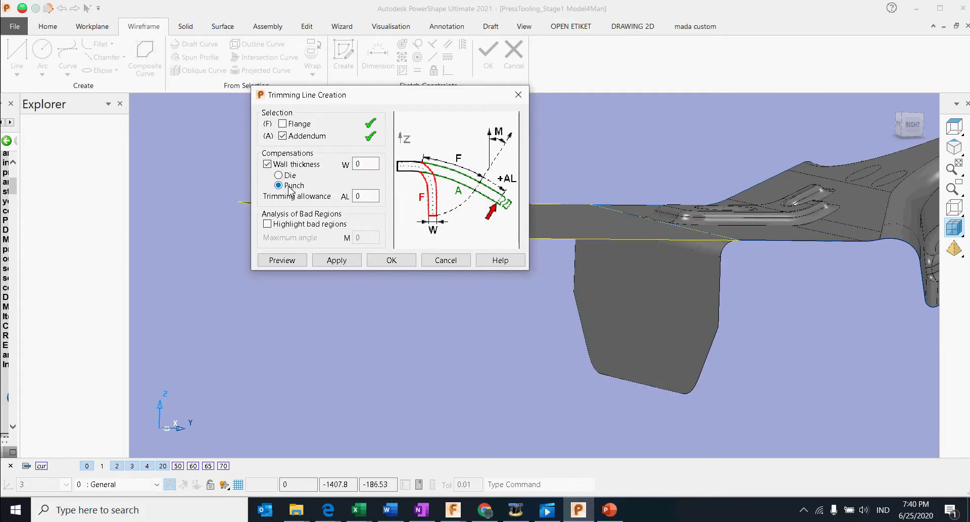
{"action": "left_click", "coordinate": [267, 163]}
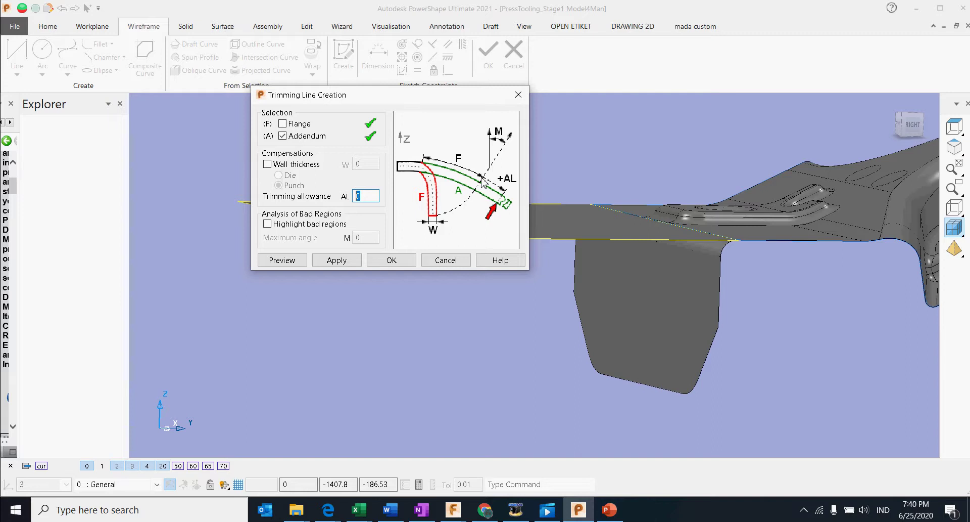
Try to preview the trimming line without wall thickness compensation, and dismiss the error messages
{"action": "left_click", "coordinate": [288, 265]}
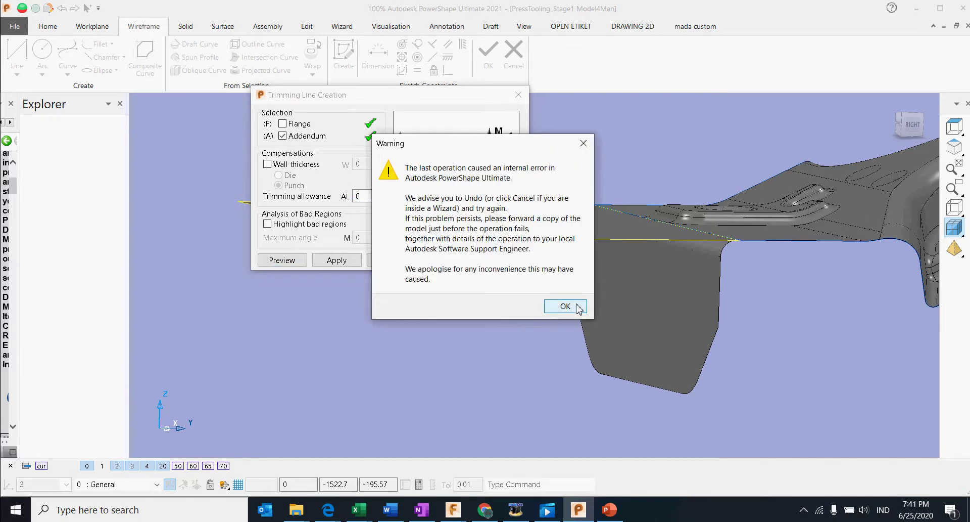
{"action": "left_click", "coordinate": [578, 306]}
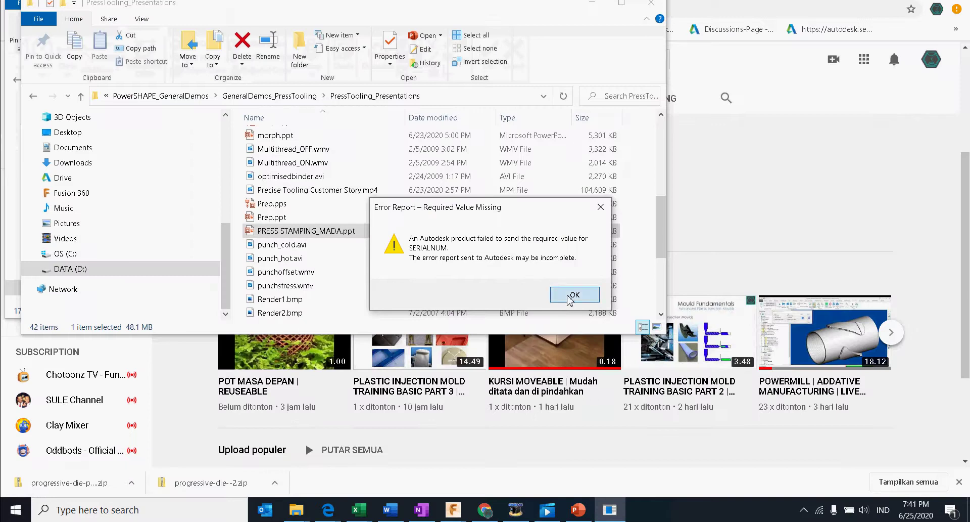
{"action": "left_click", "coordinate": [574, 295]}
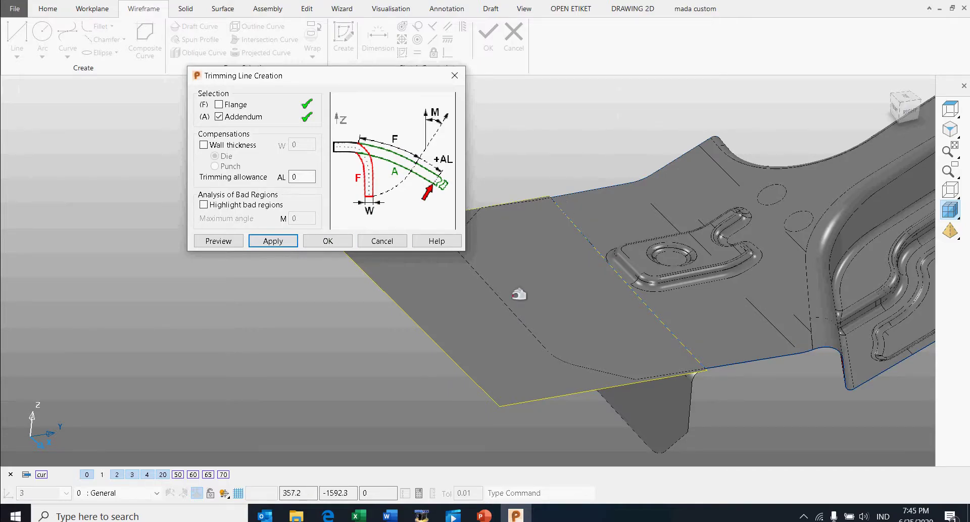
Create the trimming line from the flange and addendum selections with a trimming allowance of 0
{"action": "middle_click_drag", "start_coordinate": [555, 320], "coordinate": [595, 332], "text": "shift"}
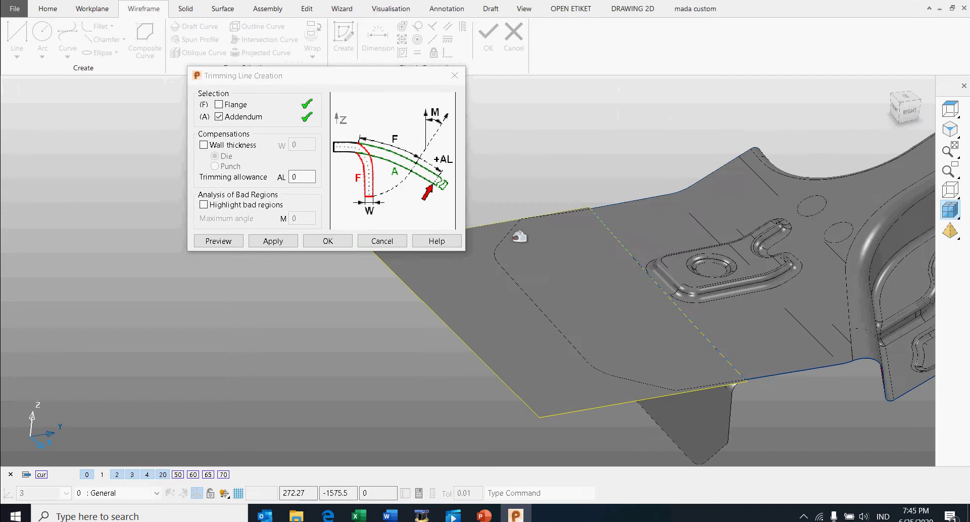
{"action": "left_click", "coordinate": [327, 241]}
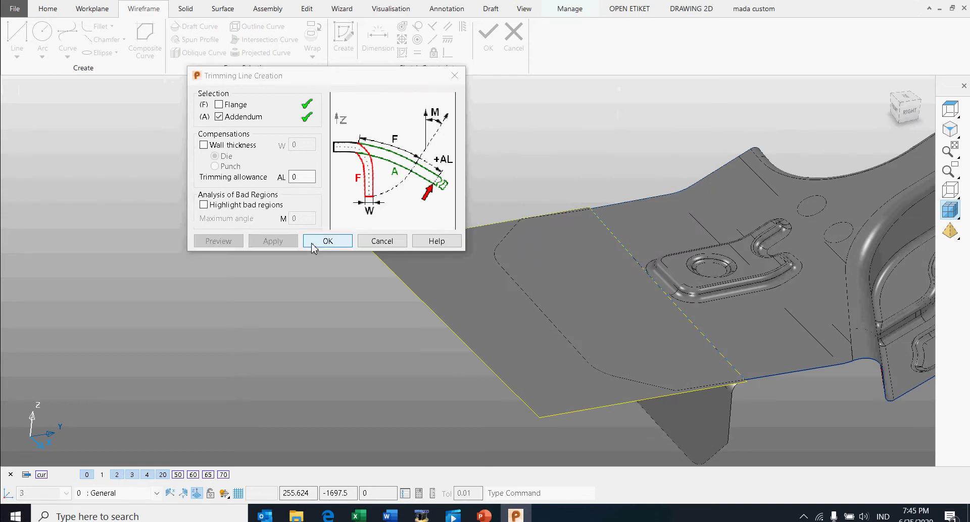
{"action": "middle_click_drag", "start_coordinate": [310, 215], "coordinate": [405, 309]}
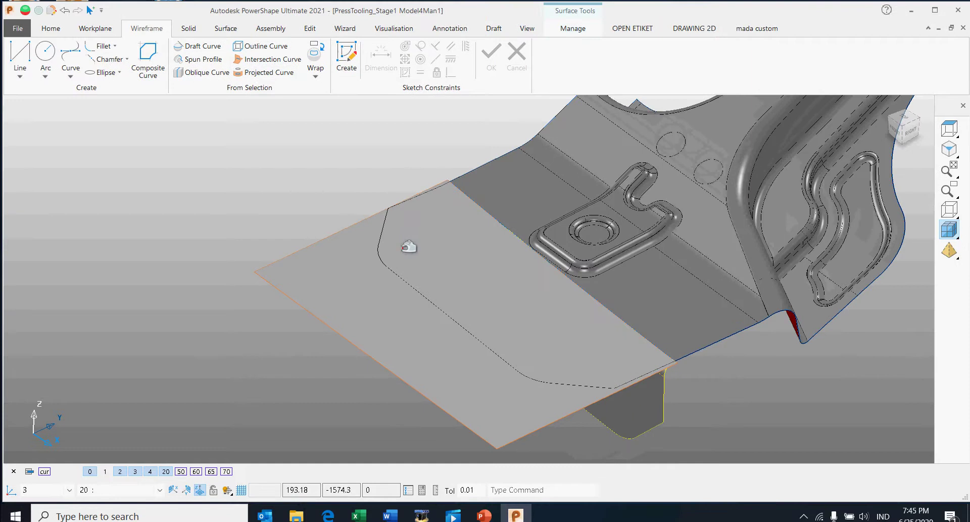
{"action": "scroll", "coordinate": [431, 214], "scroll_direction": "up", "scroll_amount": 2}
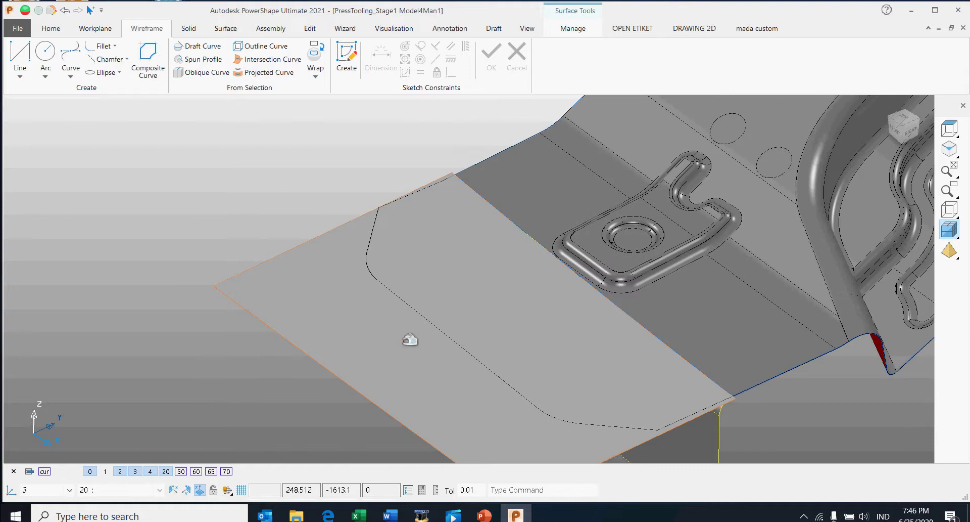
Limit the extended top surface to the trimming line curve, discarding the portion outside it, and finish limiting
{"action": "left_click", "coordinate": [404, 302]}
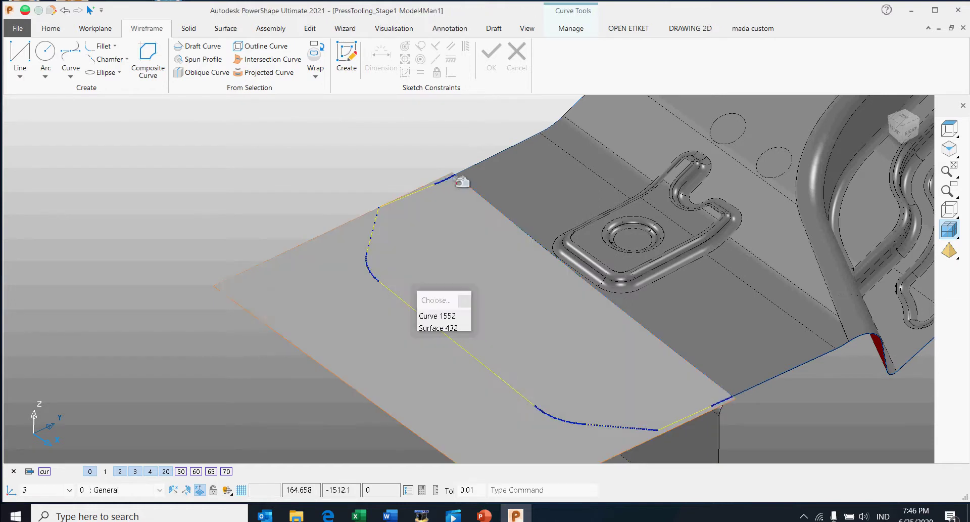
{"action": "middle_click_drag", "start_coordinate": [557, 325], "coordinate": [531, 305], "text": "shift"}
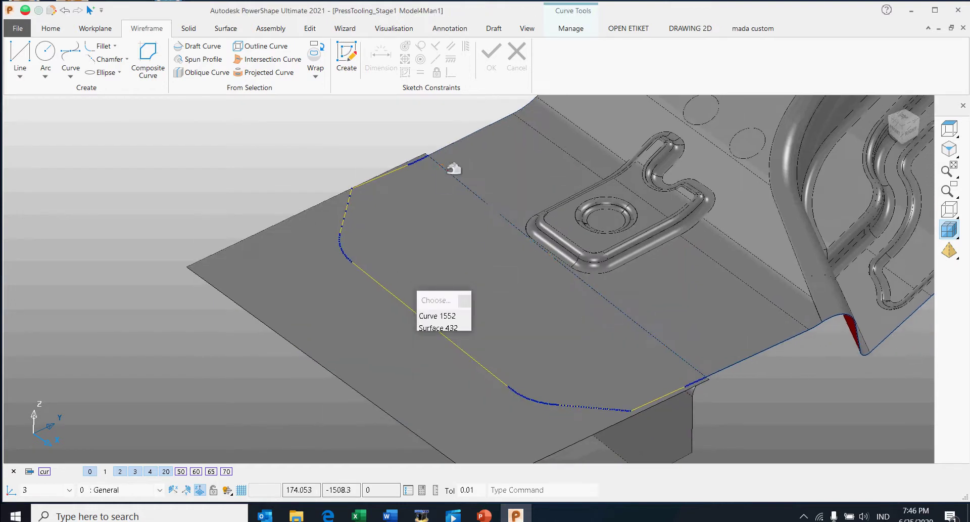
{"action": "left_click", "coordinate": [310, 28]}
{"action": "left_click", "coordinate": [354, 57]}
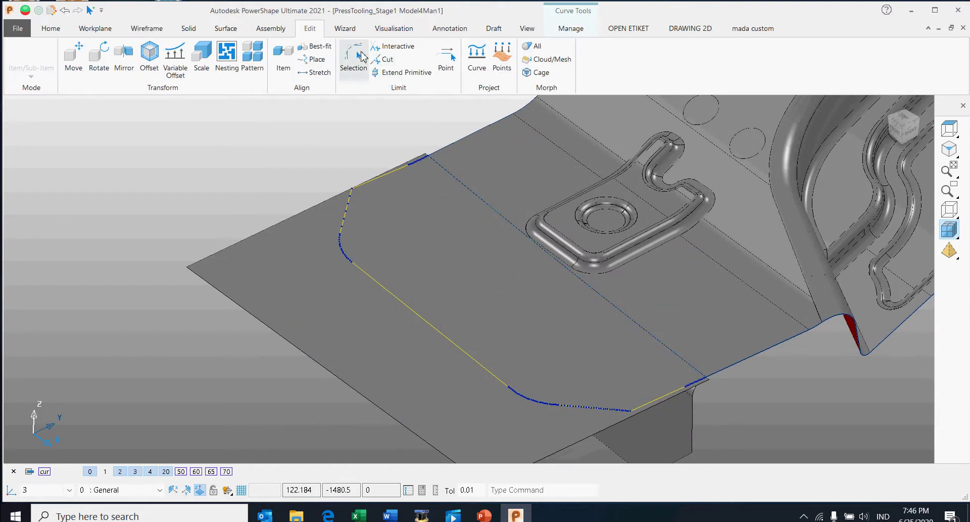
{"action": "left_click", "coordinate": [291, 242]}
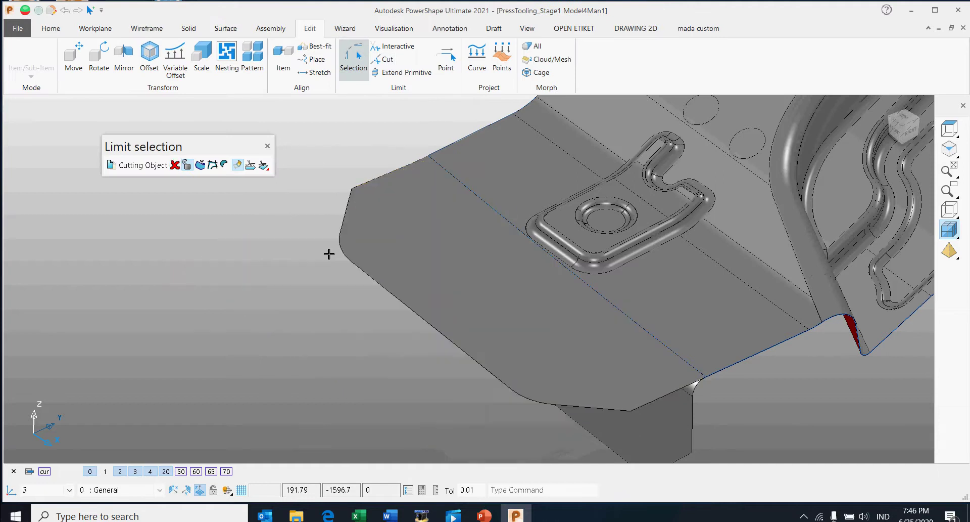
{"action": "left_click", "coordinate": [268, 147]}
Move the downturned end flange face and its bend surface to the Surfaces level, level 1
{"action": "middle_click_drag", "start_coordinate": [514, 310], "coordinate": [464, 277], "text": "shift"}
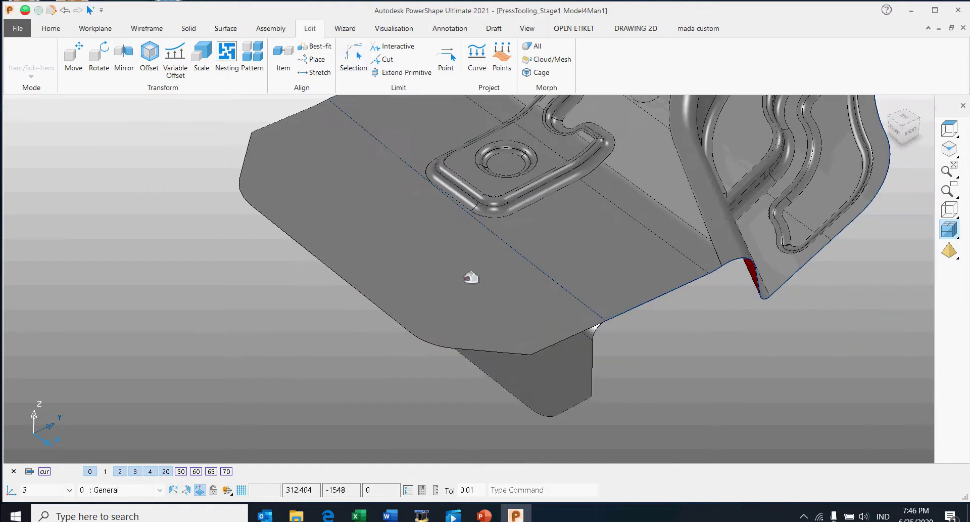
{"action": "left_click", "coordinate": [555, 360]}
{"action": "scroll", "coordinate": [598, 336], "scroll_direction": "up", "scroll_amount": 5}
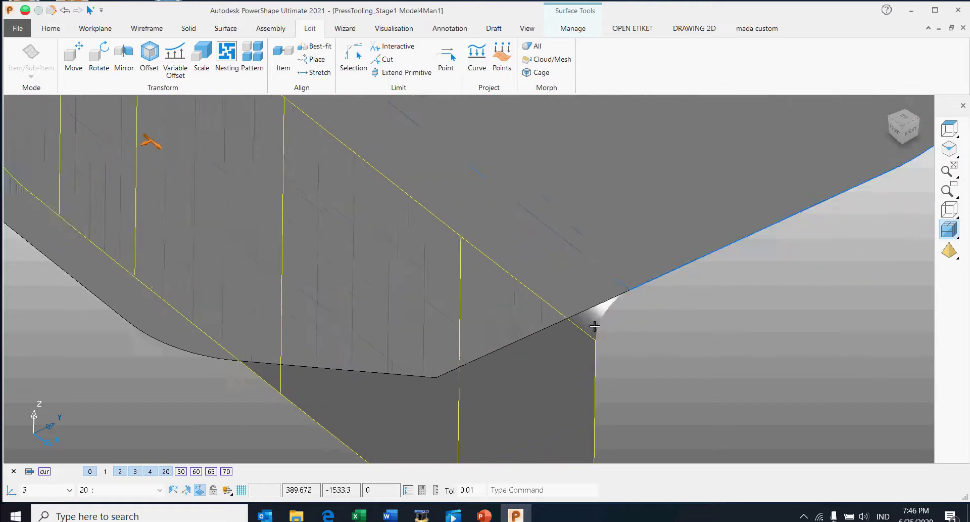
{"action": "scroll", "coordinate": [594, 326], "scroll_direction": "up", "scroll_amount": 4}
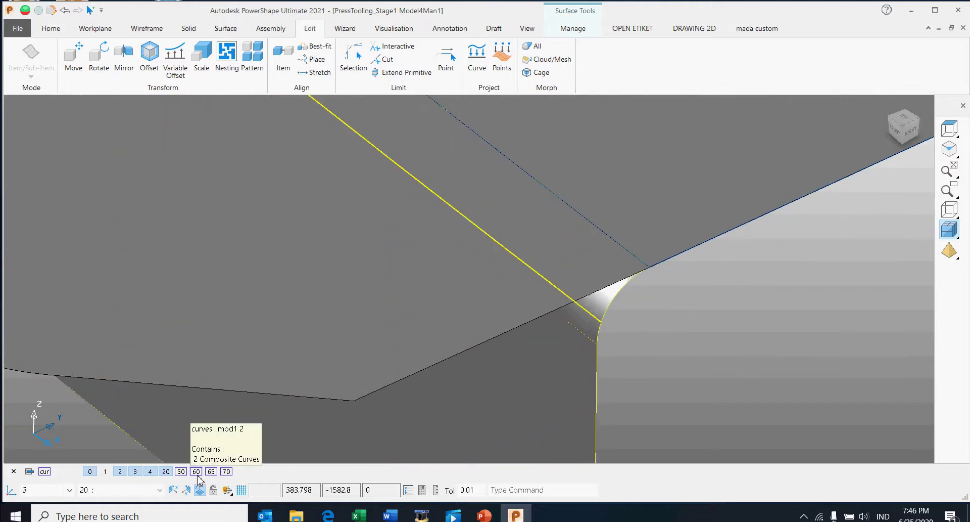
{"action": "left_click", "coordinate": [106, 471]}
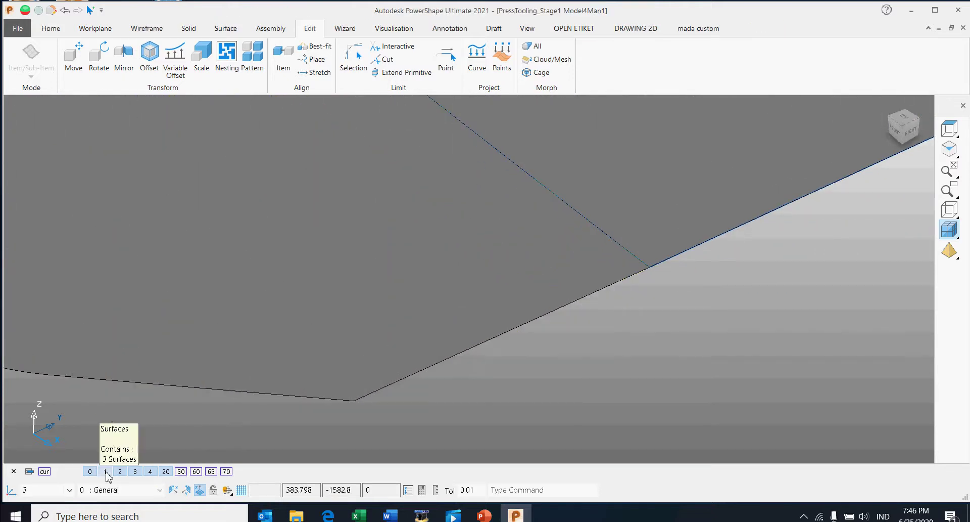
Select the surface filling the rounded rectangular hole at the wide end and show its surrounding flange surfaces in wireframe
{"action": "scroll", "coordinate": [663, 297], "scroll_direction": "down", "scroll_amount": 8}
{"action": "scroll", "coordinate": [603, 324], "scroll_direction": "down", "scroll_amount": 5}
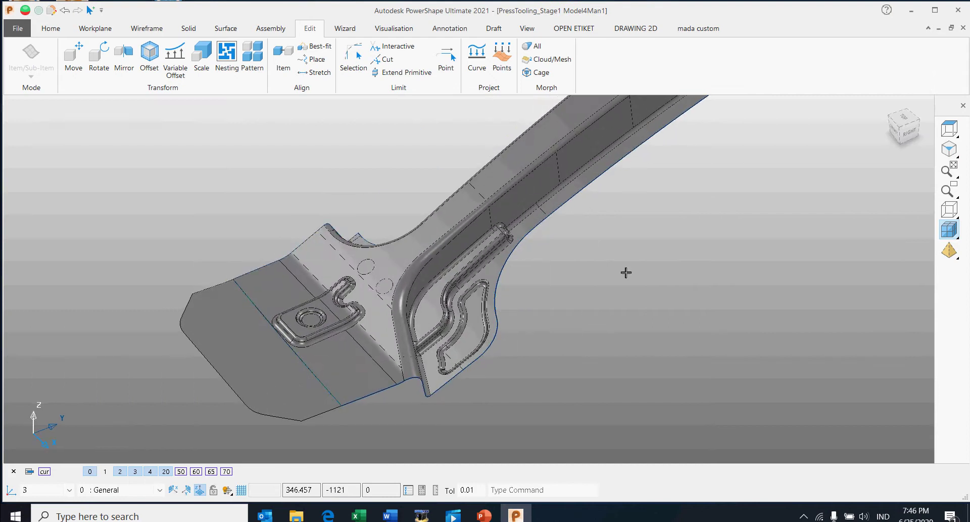
{"action": "scroll", "coordinate": [593, 229], "scroll_direction": "up", "scroll_amount": 10}
{"action": "middle_click_drag", "start_coordinate": [594, 230], "coordinate": [337, 394], "text": "shift"}
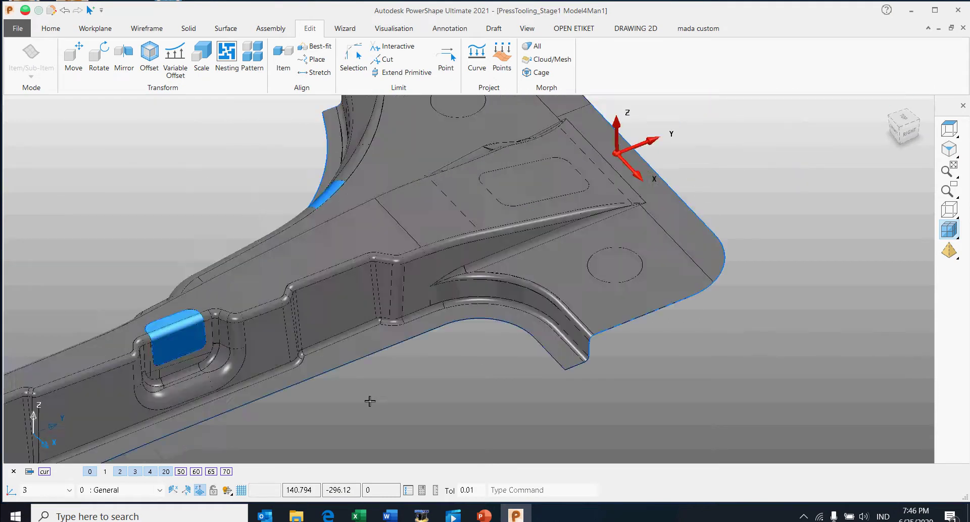
{"action": "scroll", "coordinate": [435, 281], "scroll_direction": "up", "scroll_amount": 8}
{"action": "left_click", "coordinate": [409, 274]}
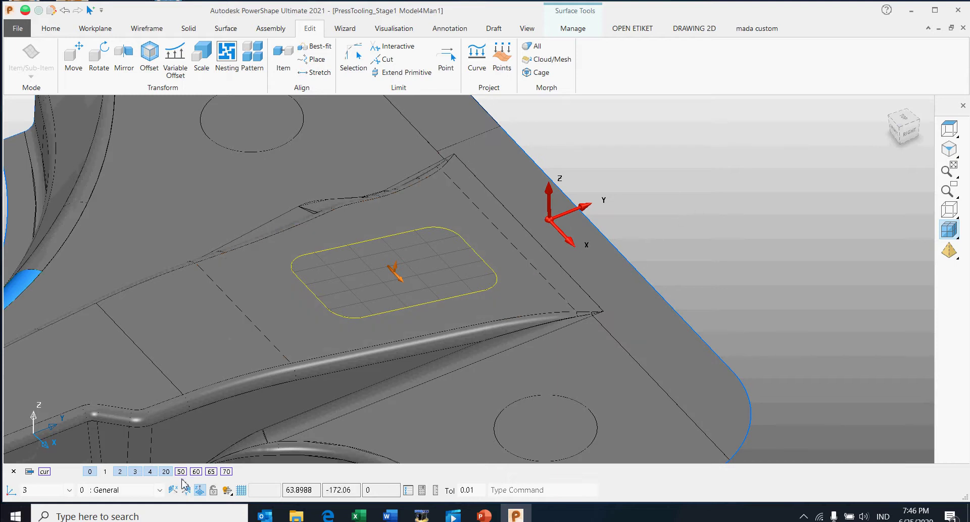
{"action": "left_click", "coordinate": [949, 209]}
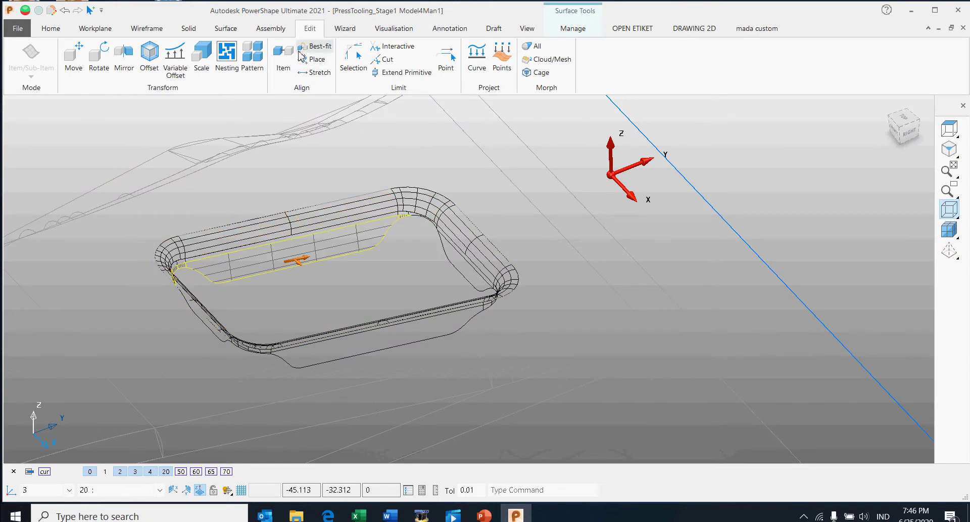
Start trimming line creation and select all wall and bend surfaces around the rounded rectangular hole as the flange
{"action": "left_click", "coordinate": [147, 28]}
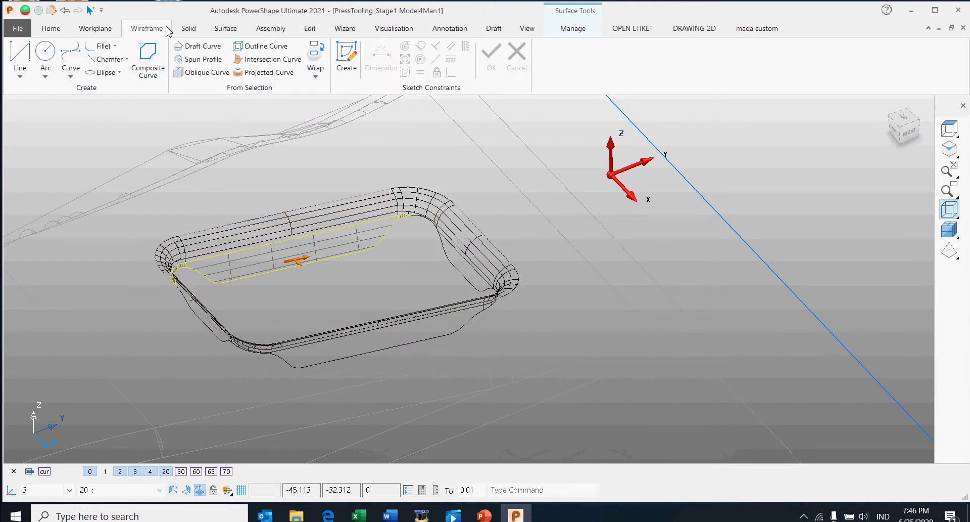
{"action": "left_click", "coordinate": [315, 76]}
{"action": "left_click", "coordinate": [332, 149]}
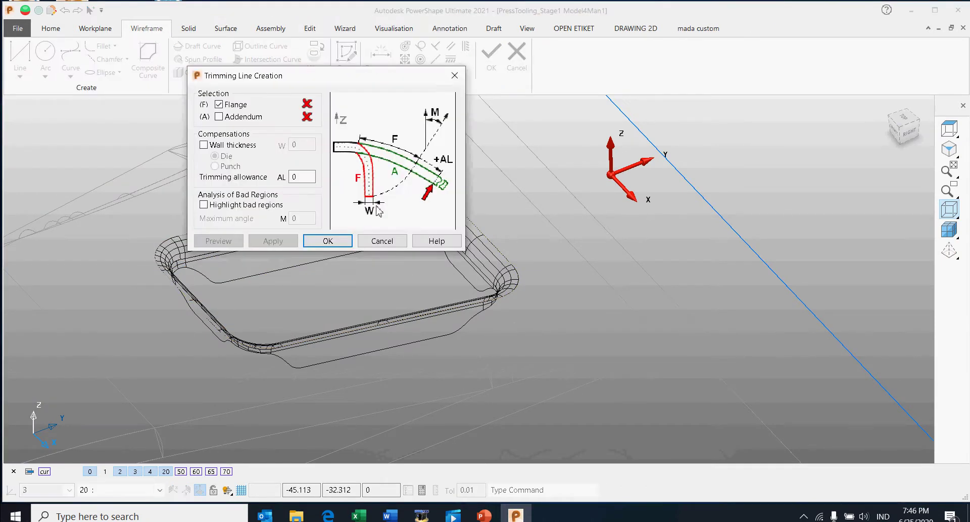
{"action": "middle_click_drag", "start_coordinate": [595, 270], "coordinate": [745, 275], "text": "shift"}
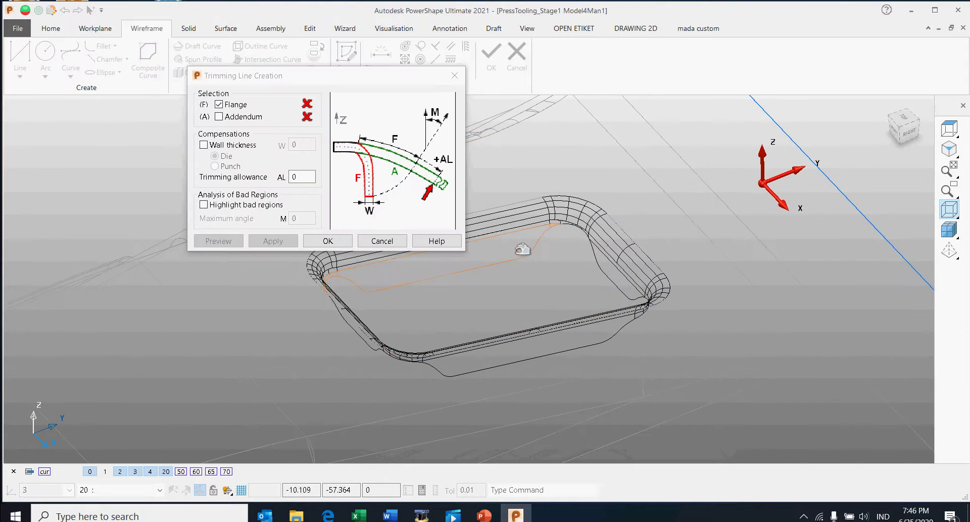
{"action": "left_click", "coordinate": [540, 232]}
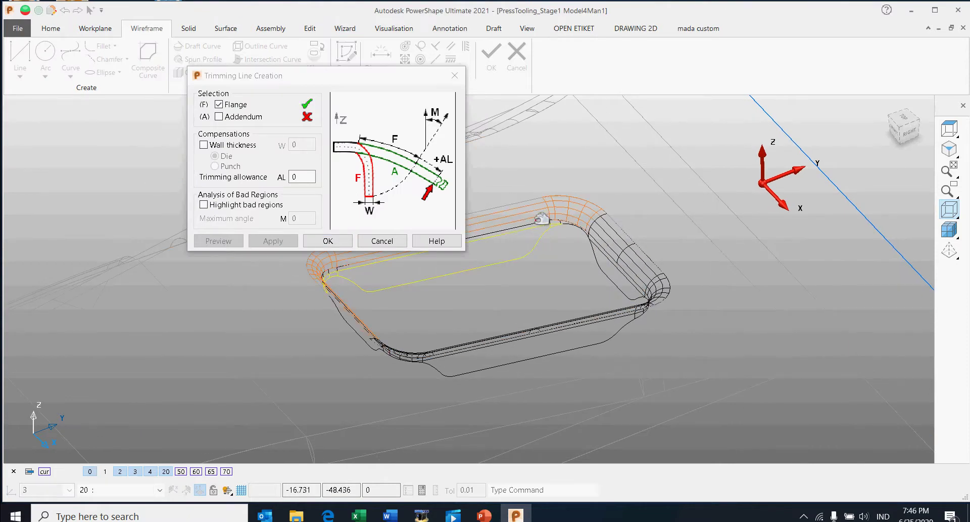
{"action": "mouse_move", "coordinate": [615, 271]}
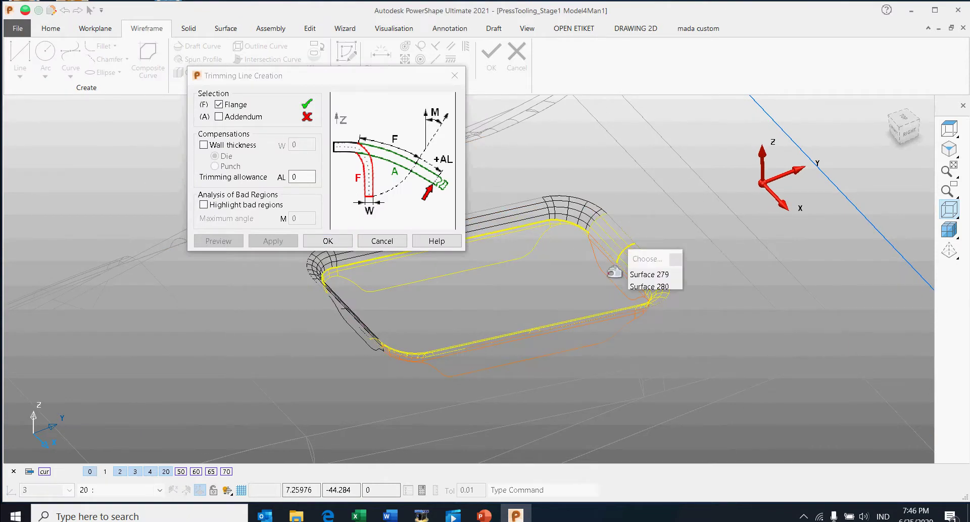
{"action": "middle_click_drag", "start_coordinate": [614, 274], "coordinate": [359, 373]}
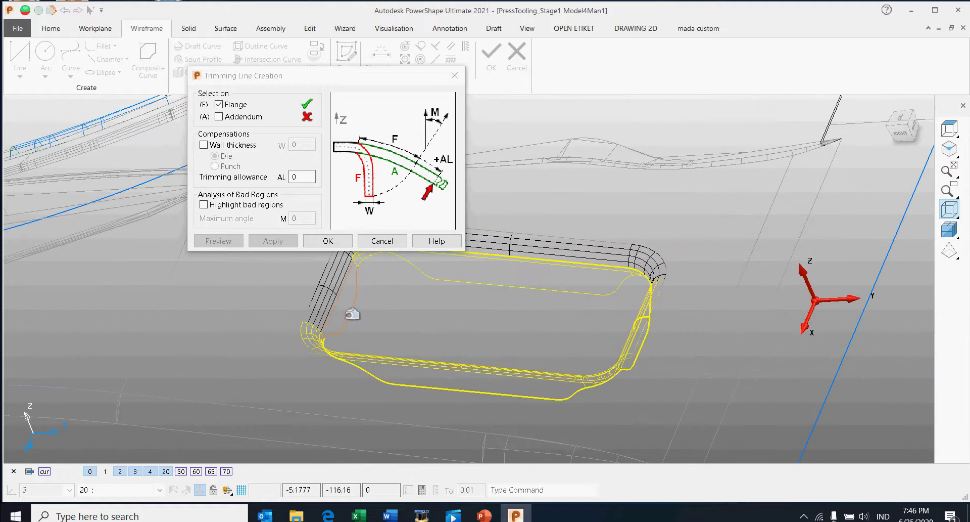
{"action": "middle_click_drag", "start_coordinate": [357, 314], "coordinate": [557, 320]}
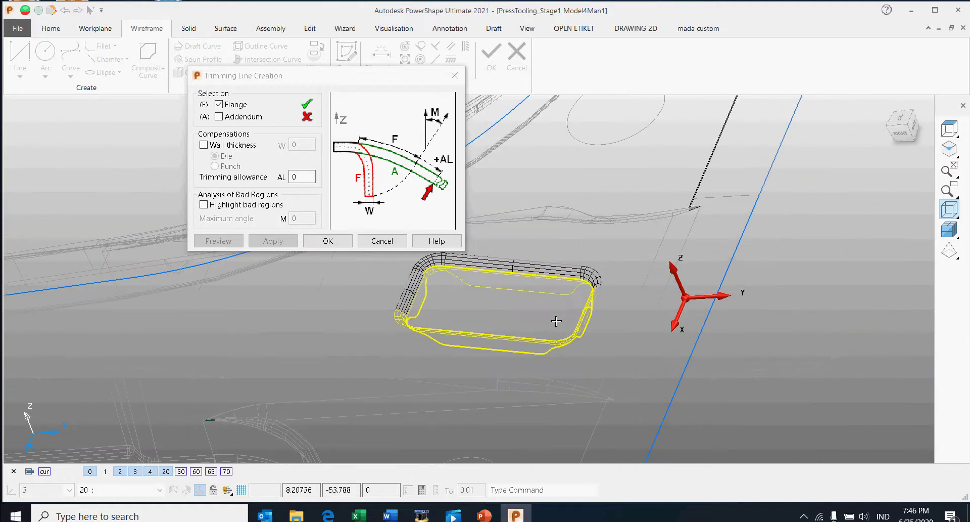
{"action": "scroll", "coordinate": [486, 291], "scroll_direction": "up", "scroll_amount": 2}
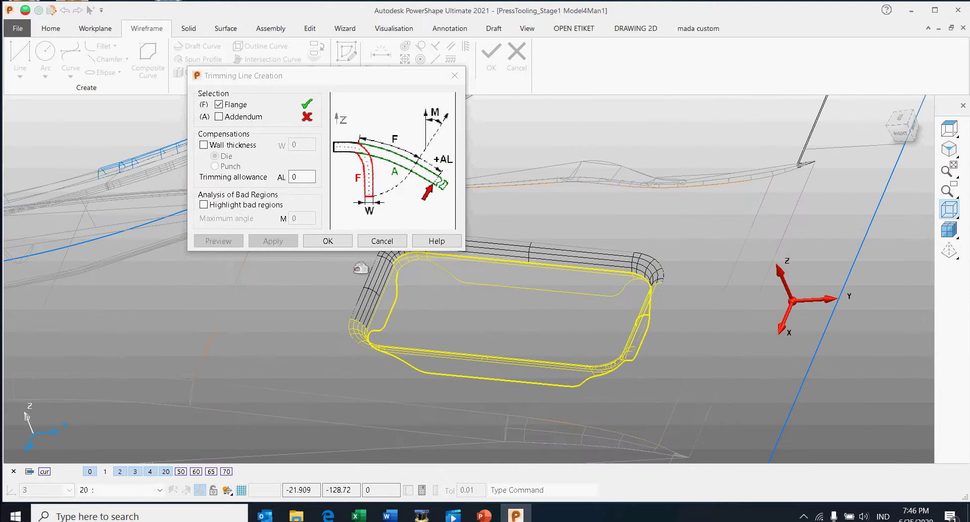
Choose the hole's fill surface as the addendum and create the trimming line with an allowance of 0 and no wall thickness compensation
{"action": "left_click", "coordinate": [227, 119]}
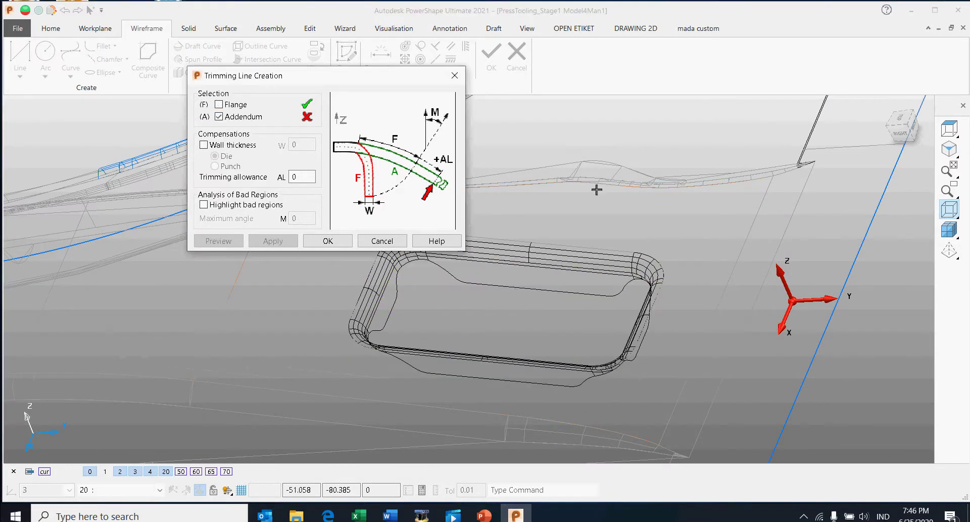
{"action": "left_click", "coordinate": [949, 229]}
{"action": "left_click", "coordinate": [556, 297]}
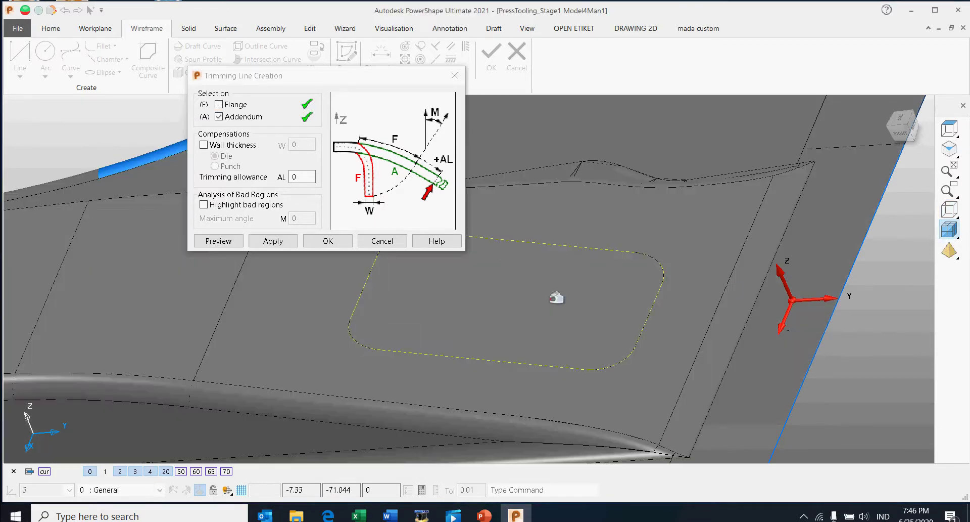
{"action": "left_click", "coordinate": [282, 244]}
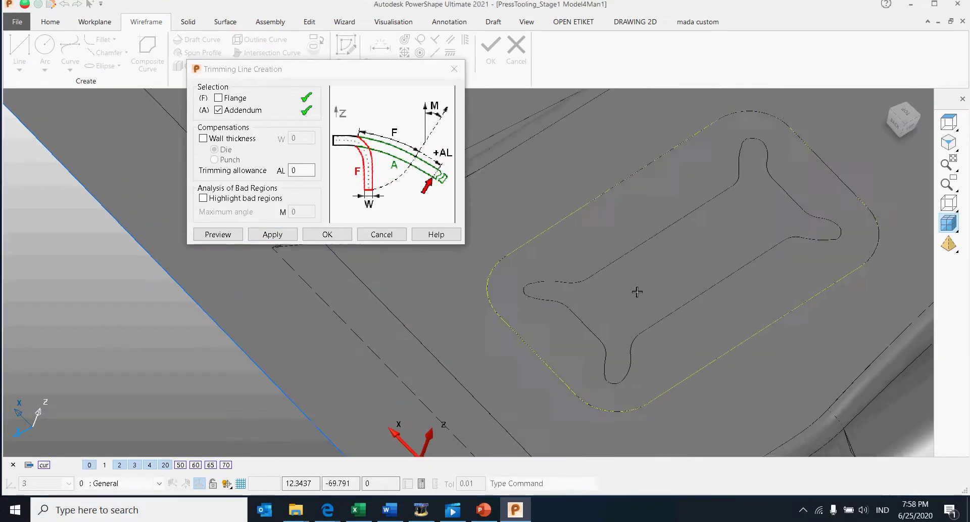
{"action": "middle_click_drag", "start_coordinate": [635, 288], "coordinate": [418, 305]}
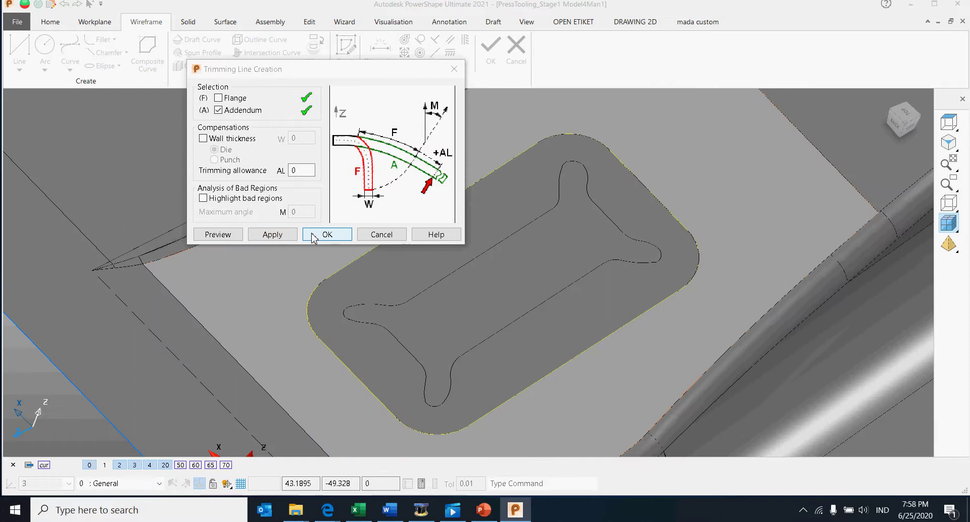
{"action": "left_click", "coordinate": [316, 235]}
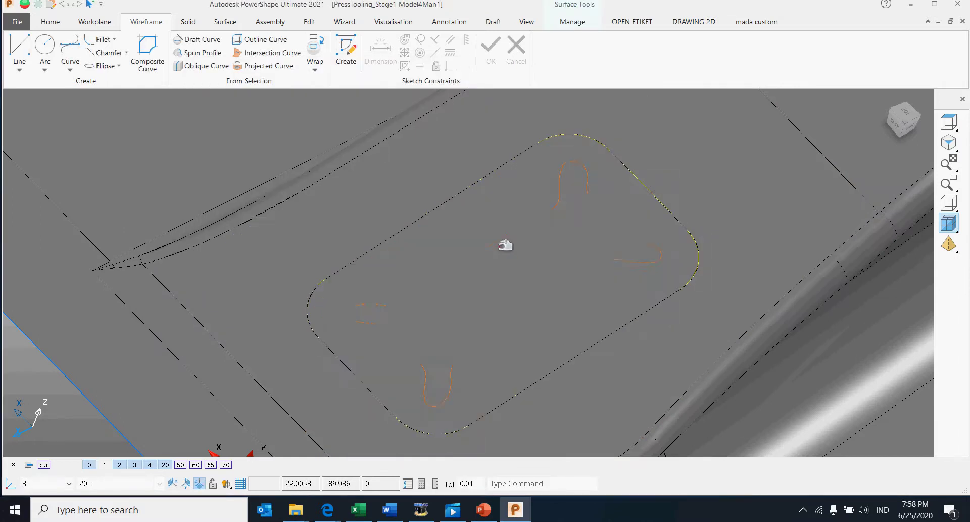
Try to limit the hole's fill surface using the new trimming line curve as the cutting object
{"action": "left_click", "coordinate": [499, 246]}
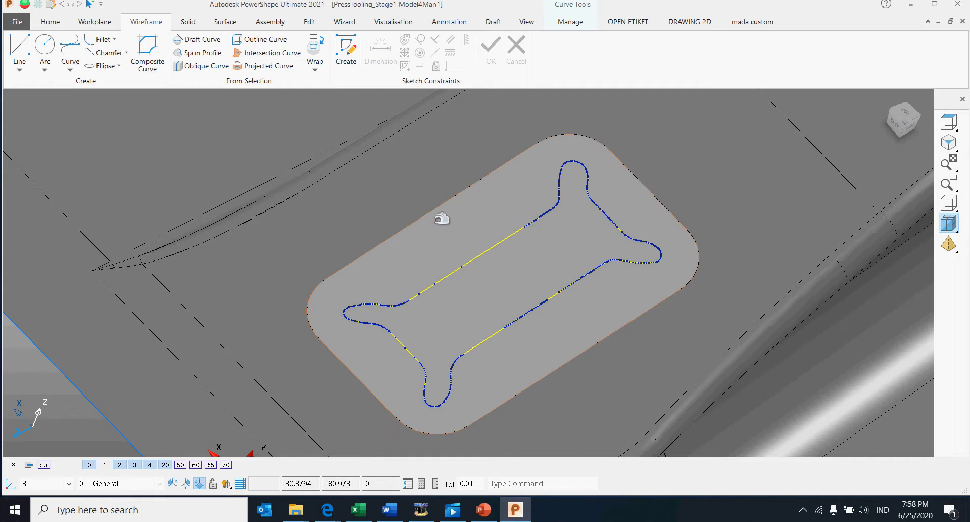
{"action": "left_click", "coordinate": [310, 23]}
{"action": "left_click", "coordinate": [353, 53]}
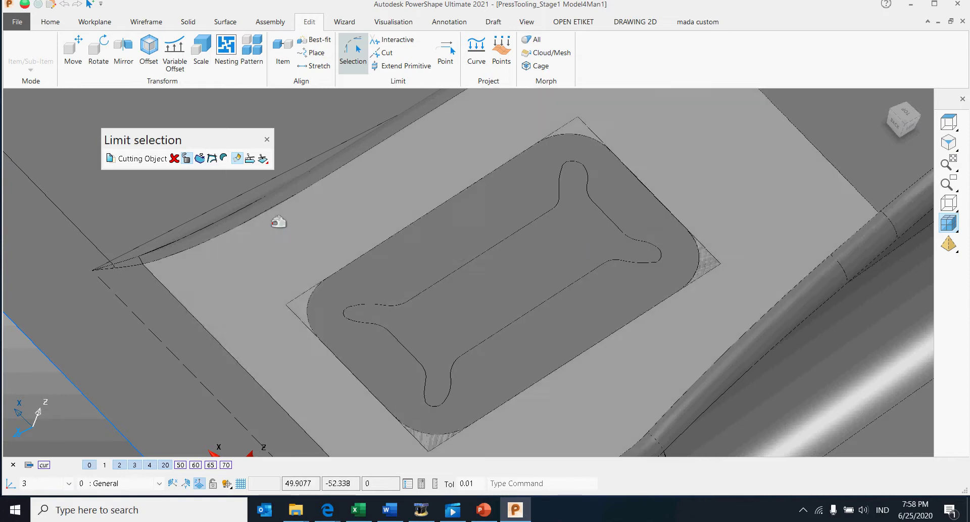
{"action": "left_click", "coordinate": [662, 257]}
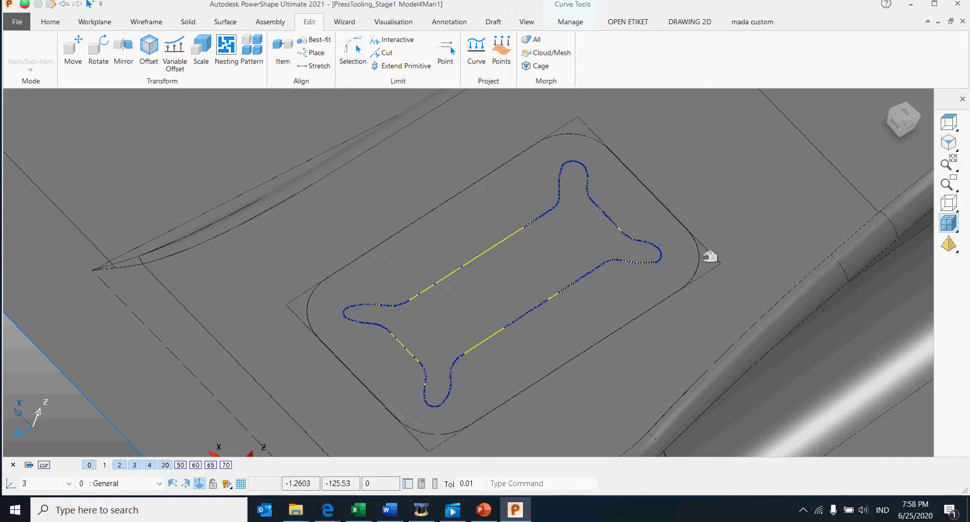
Open trim region editing for the fill surface and make a pcurve from the trimming line with the Exact option
{"action": "left_click", "coordinate": [638, 282]}
{"action": "right_click", "coordinate": [615, 301]}
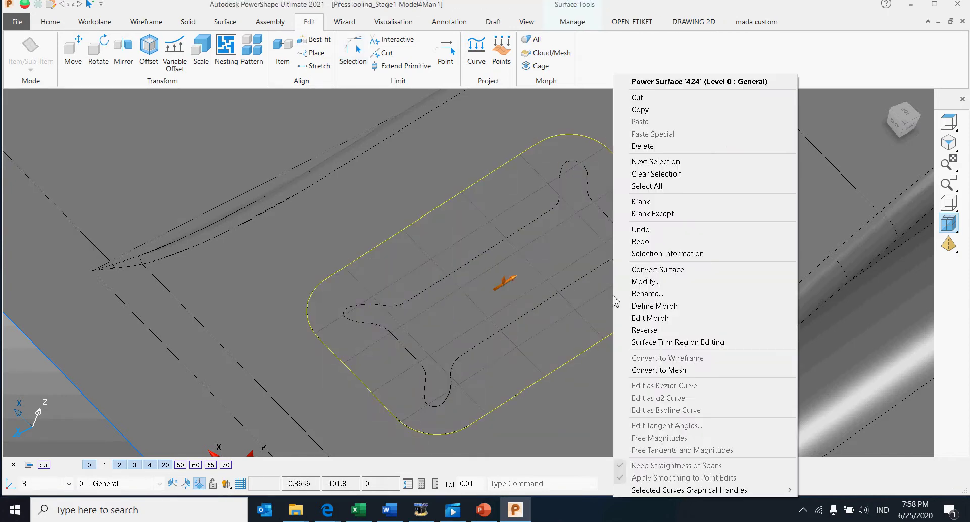
{"action": "left_click", "coordinate": [672, 342]}
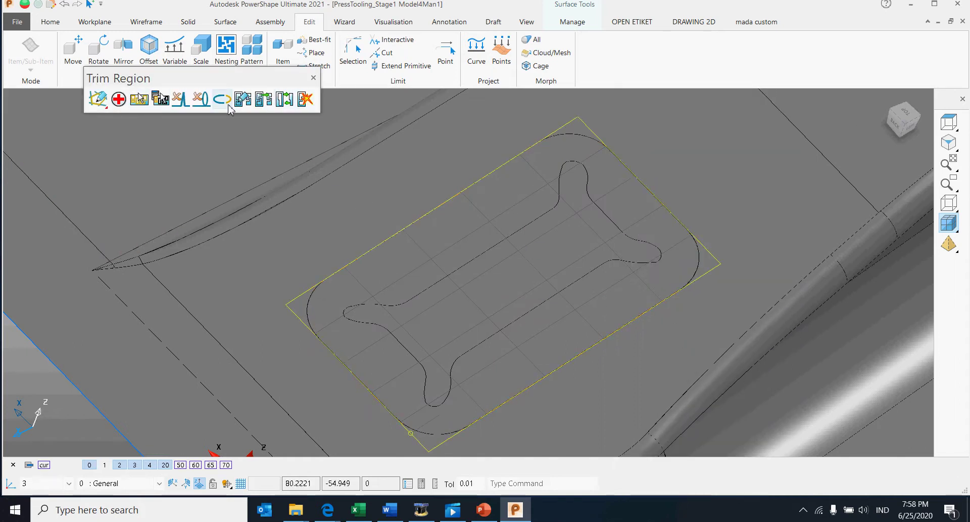
{"action": "left_click", "coordinate": [98, 99]}
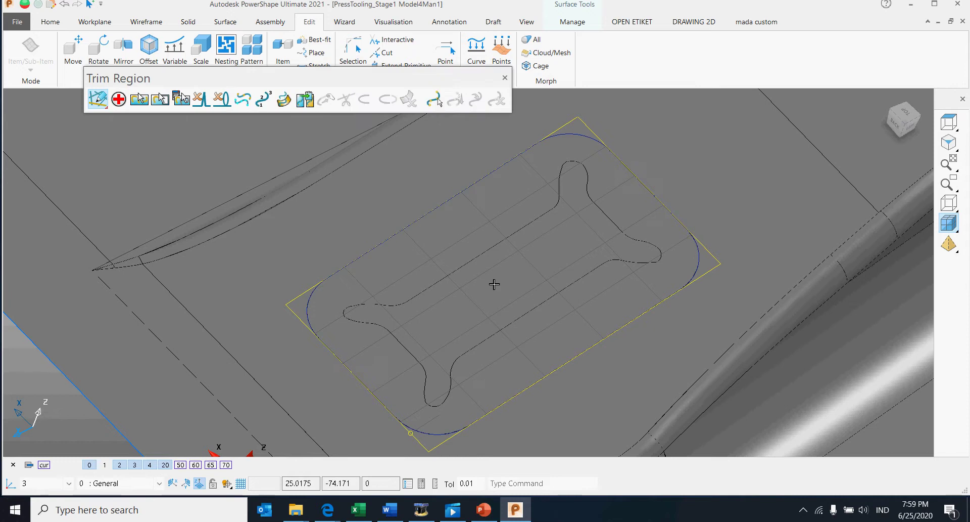
{"action": "left_click", "coordinate": [284, 99]}
{"action": "left_click", "coordinate": [370, 264]}
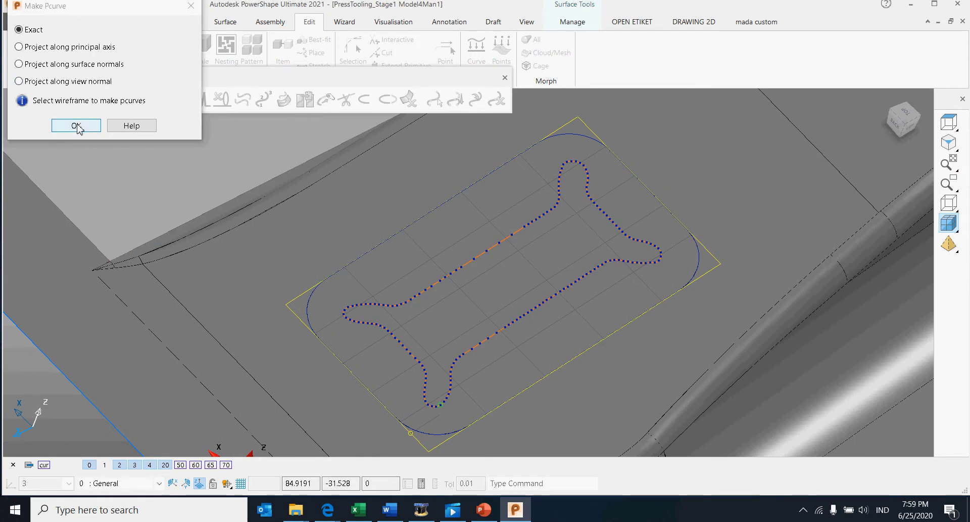
{"action": "left_click", "coordinate": [58, 132]}
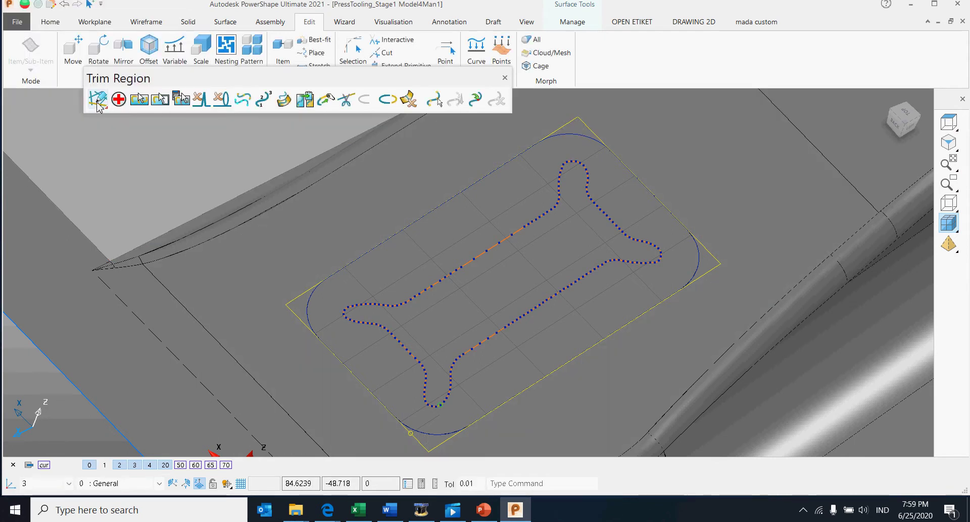
{"action": "left_click", "coordinate": [98, 99]}
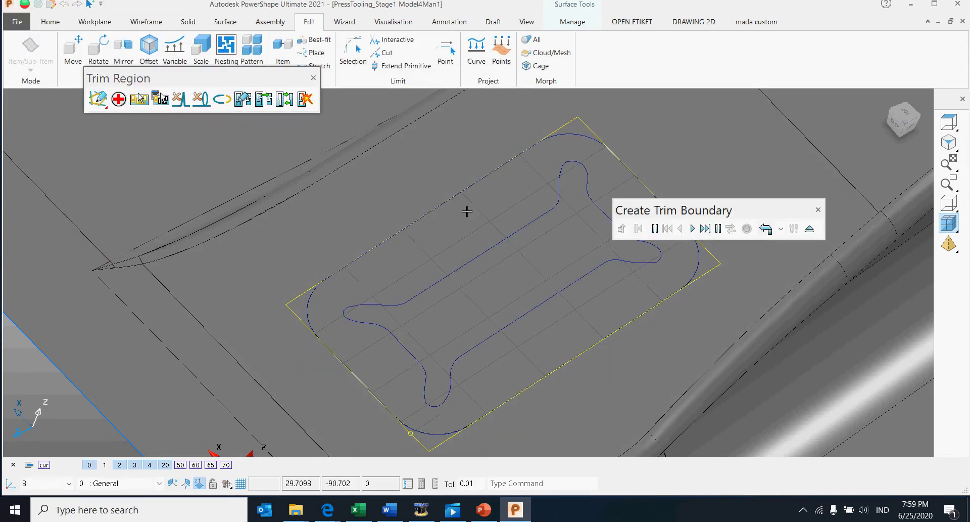
Create a closed trim boundary on the fill surface from the new pcurve and save it
{"action": "left_click", "coordinate": [494, 247]}
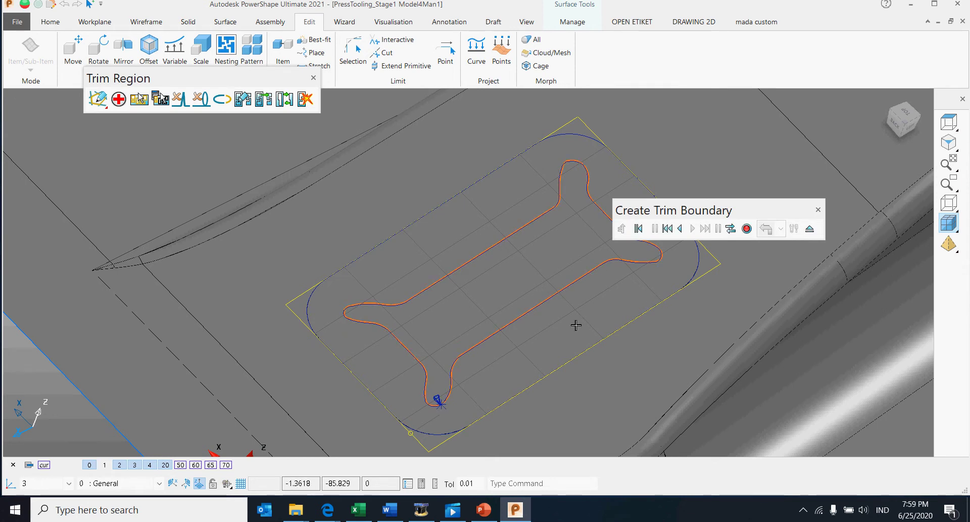
{"action": "left_click", "coordinate": [436, 402]}
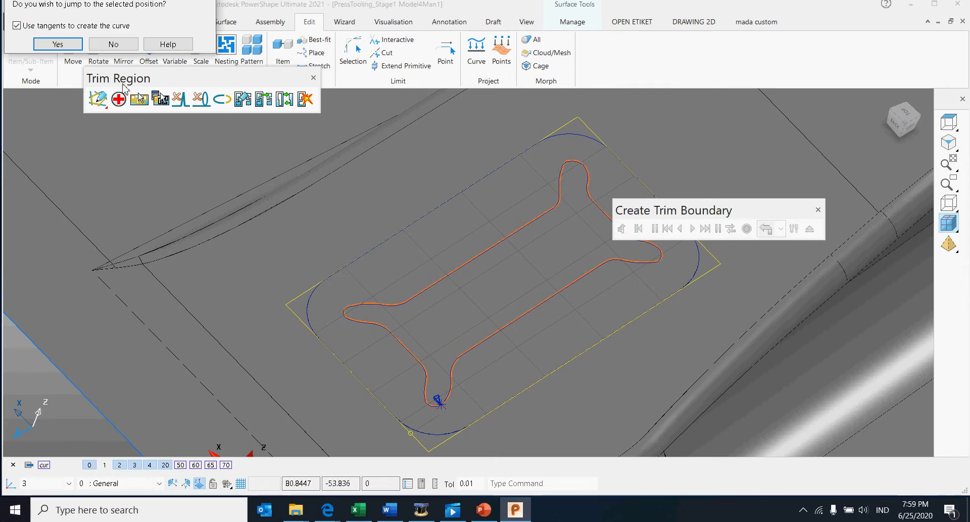
{"action": "left_click", "coordinate": [69, 46]}
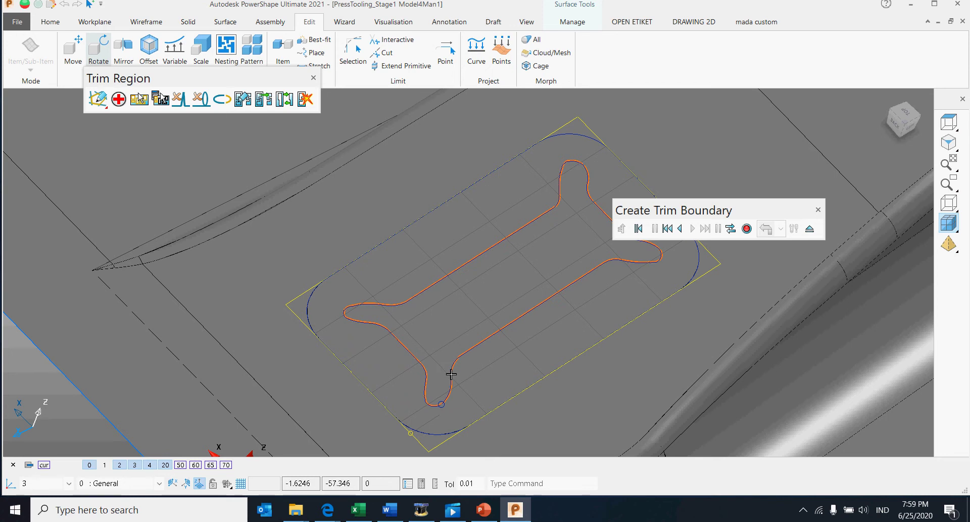
{"action": "left_click", "coordinate": [747, 229]}
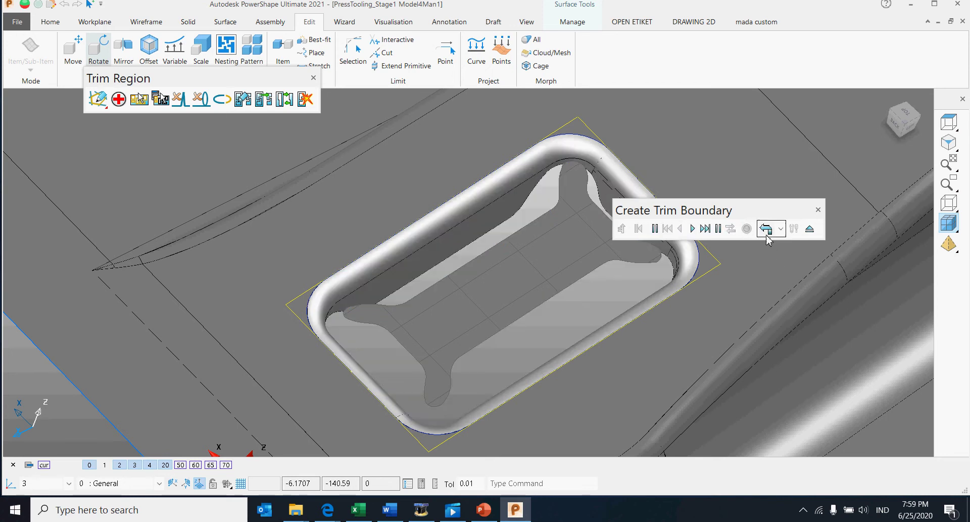
{"action": "left_click", "coordinate": [810, 229]}
Switch the fill surface's trimmed region to keep the area outside the boundary, and finish trim region editing
{"action": "left_click", "coordinate": [285, 100]}
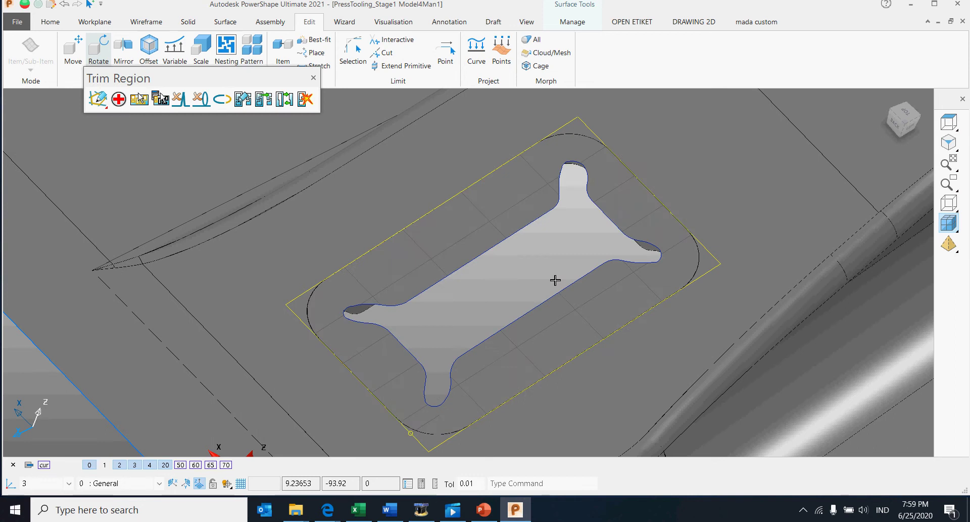
{"action": "middle_click_drag", "start_coordinate": [566, 305], "coordinate": [315, 115]}
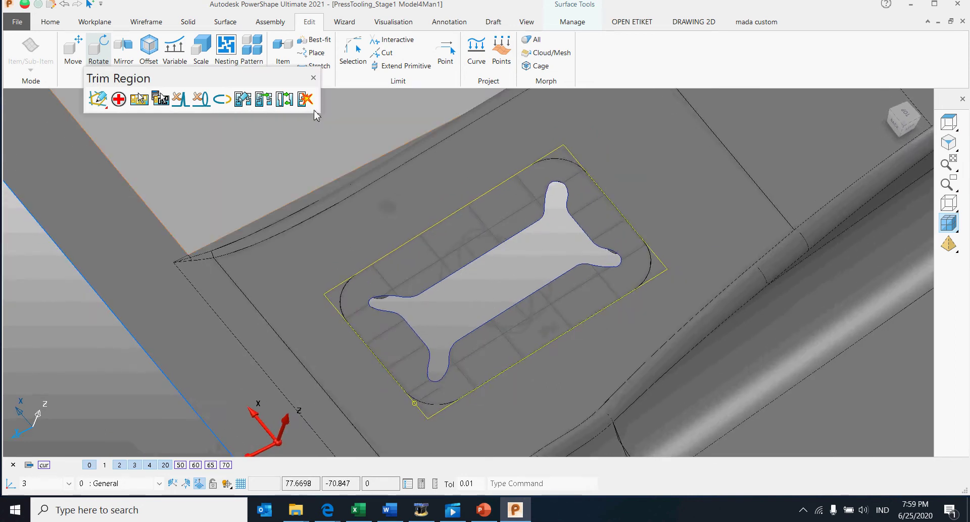
{"action": "left_click", "coordinate": [313, 78]}
{"action": "scroll", "coordinate": [415, 331], "scroll_direction": "down", "scroll_amount": 5}
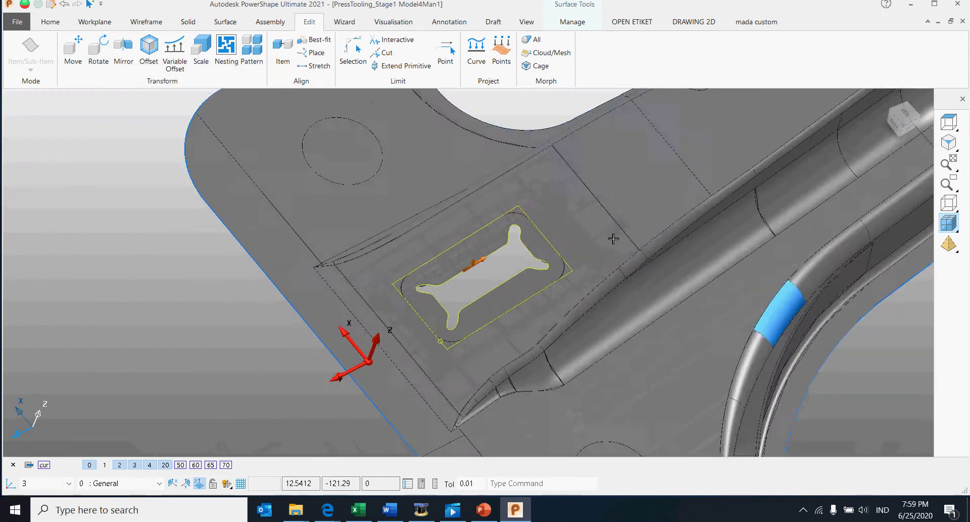
{"action": "scroll", "coordinate": [414, 331], "scroll_direction": "down", "scroll_amount": 5}
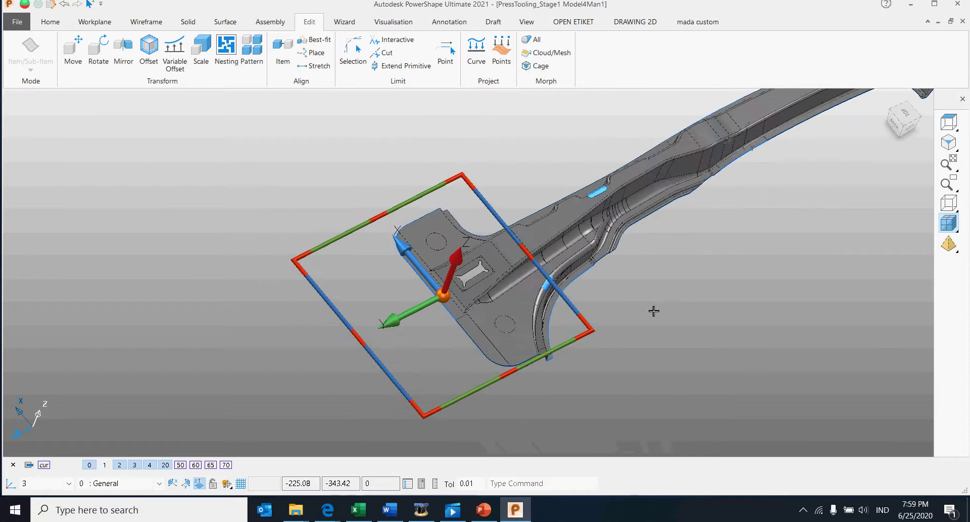
{"action": "middle_click_drag", "start_coordinate": [678, 287], "coordinate": [528, 357]}
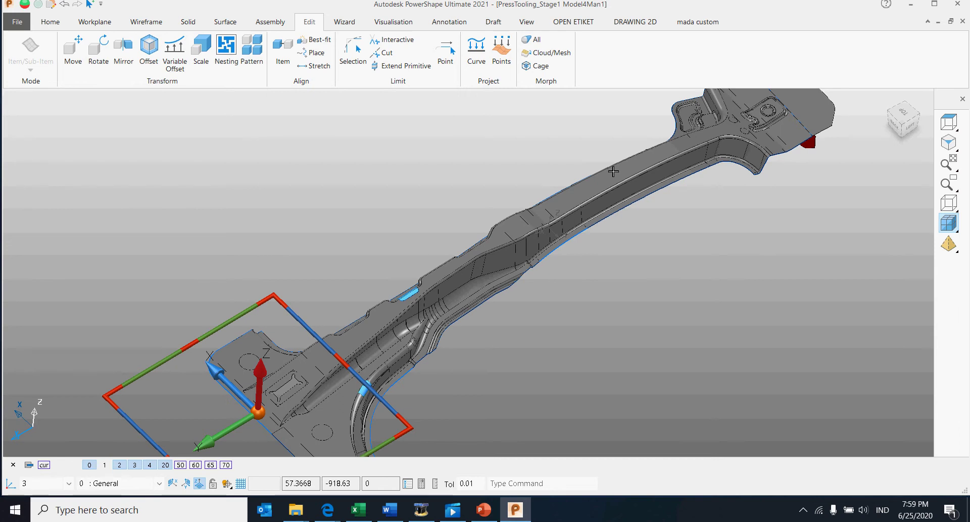
{"action": "middle_click_drag", "start_coordinate": [606, 320], "coordinate": [589, 297]}
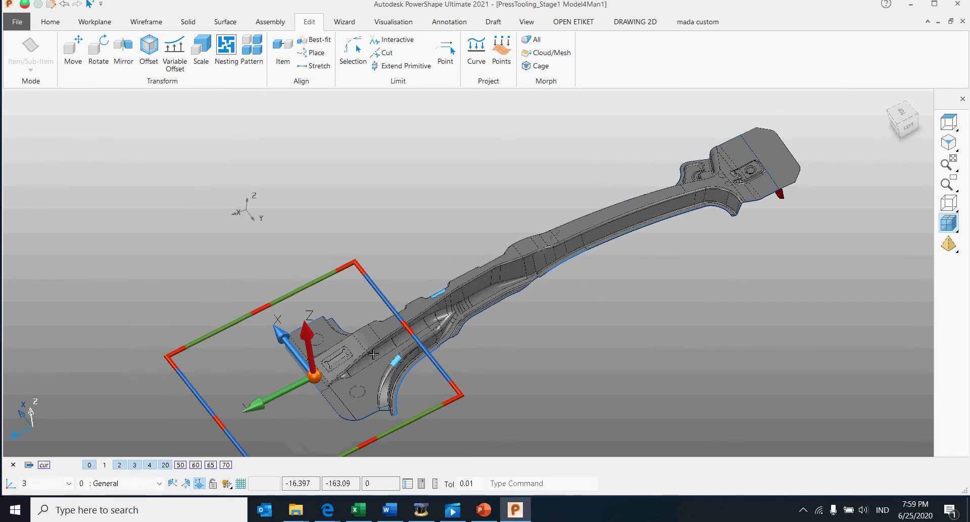